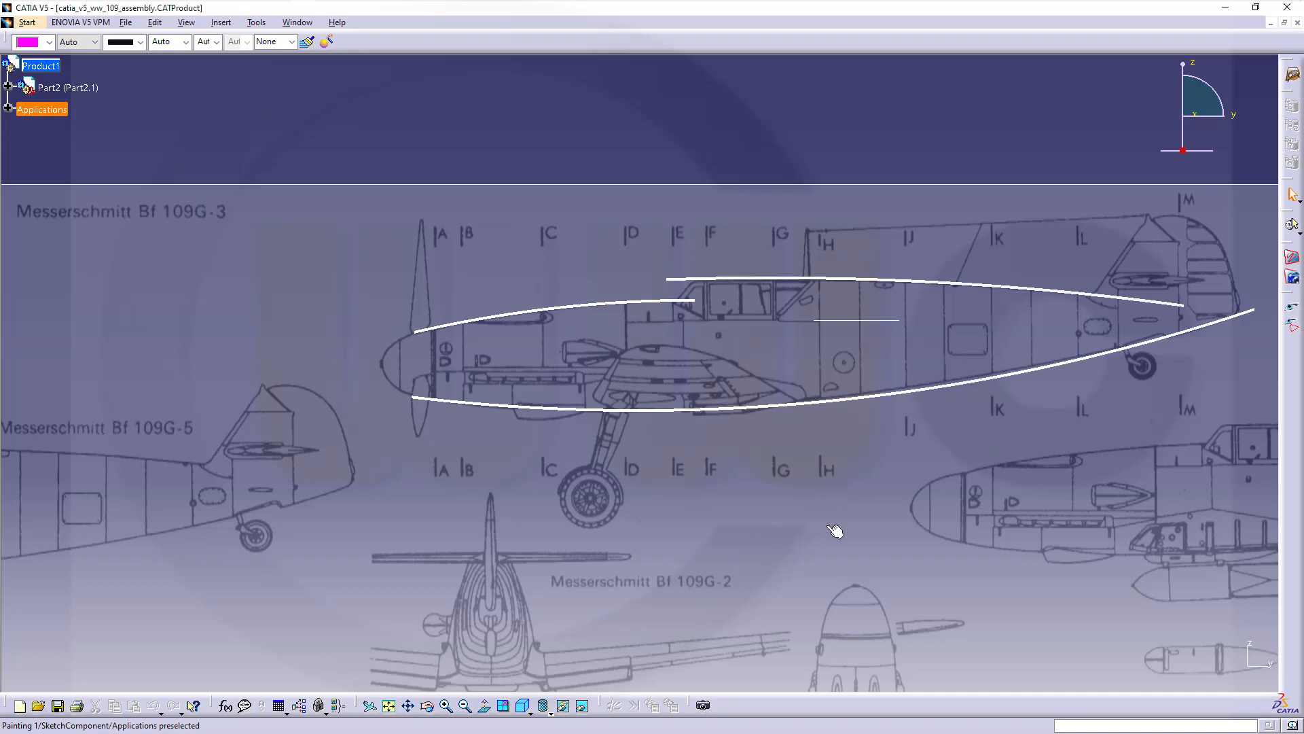
# Expand Part2.1, activate Part2 for editing, and zoom out to the whole blueprint sheet
pyautogui.moveTo(724, 523); pyautogui.dragTo(728, 522, button='middle')
pyautogui.scroll(-2, 727, 522)
pyautogui.scroll(3, 250, 262)
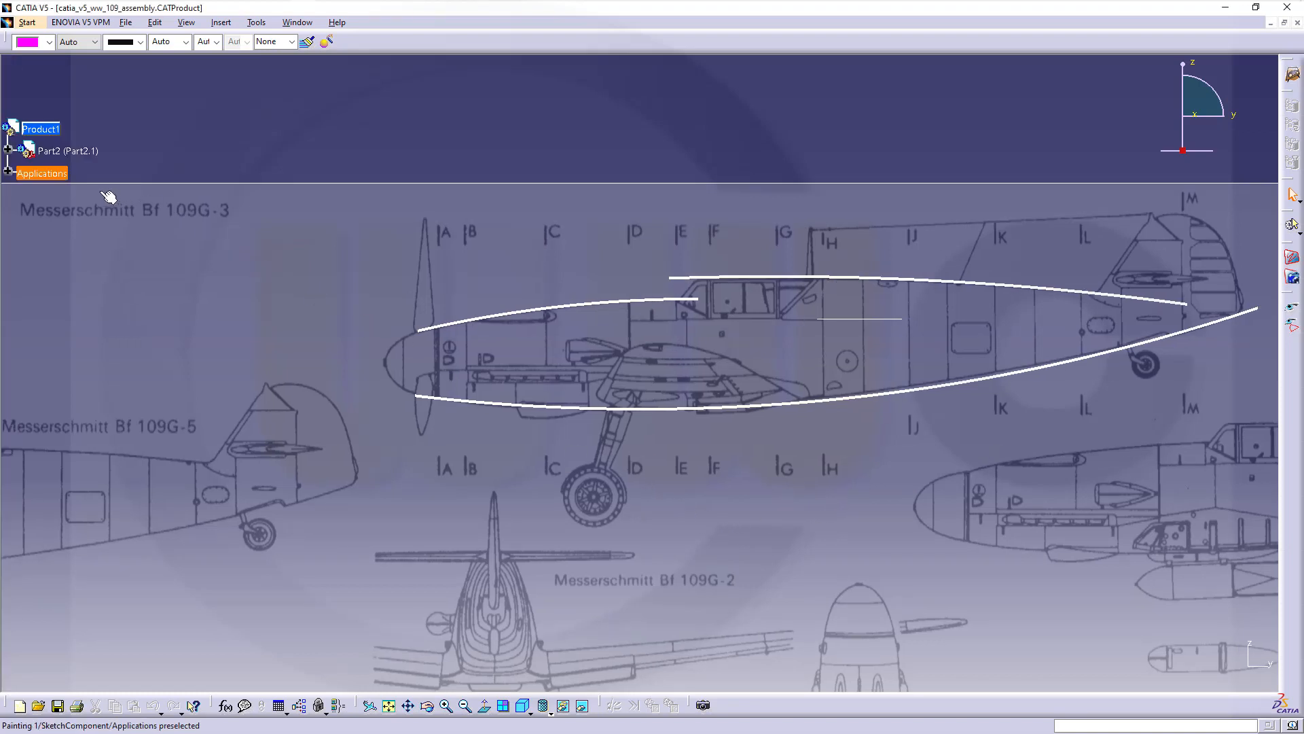
pyautogui.click(9, 149)
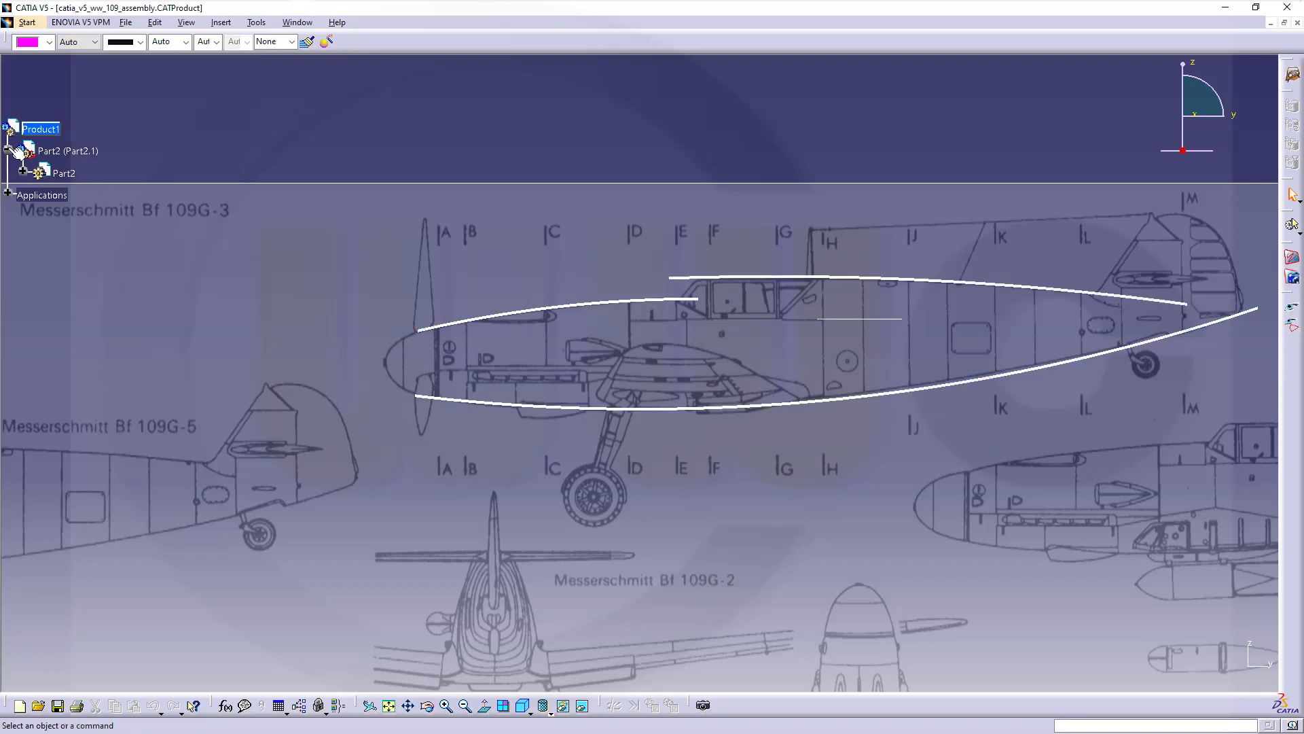
pyautogui.doubleClick(42, 174)
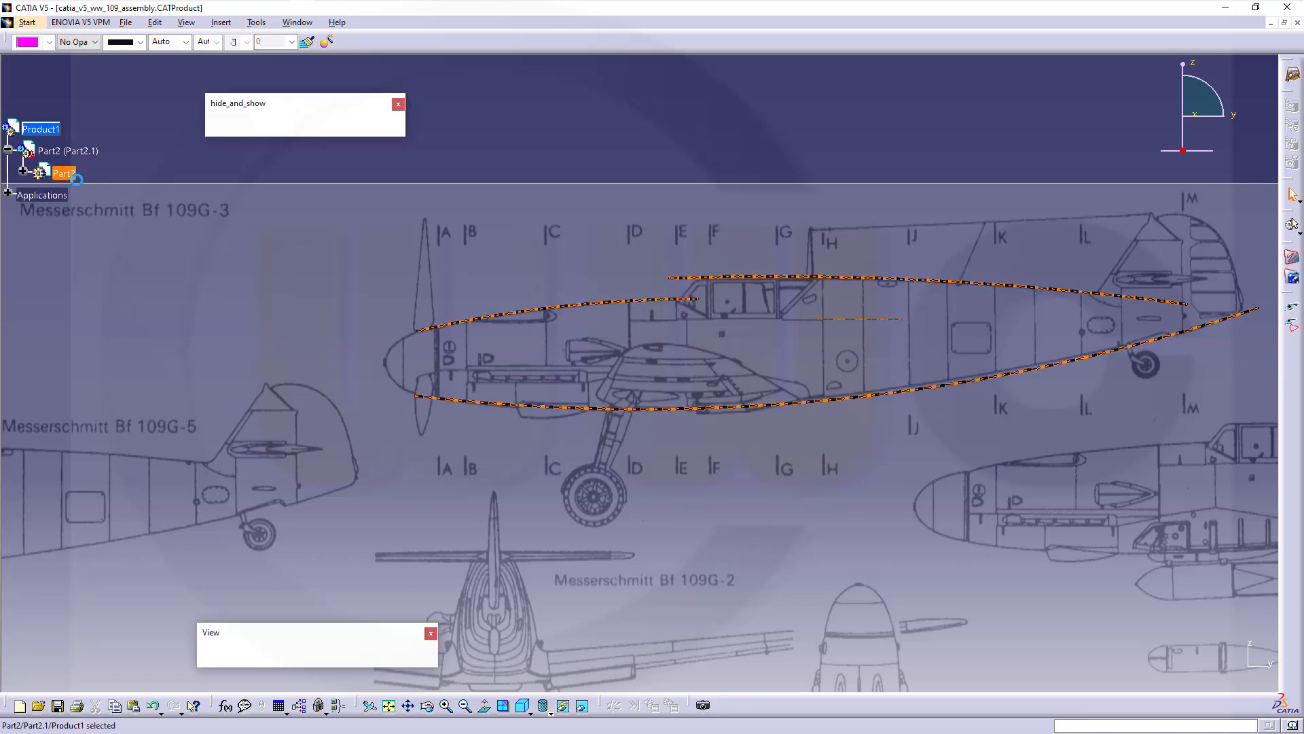
pyautogui.click(753, 455)
pyautogui.moveTo(749, 453); pyautogui.dragTo(796, 480, button='middle')
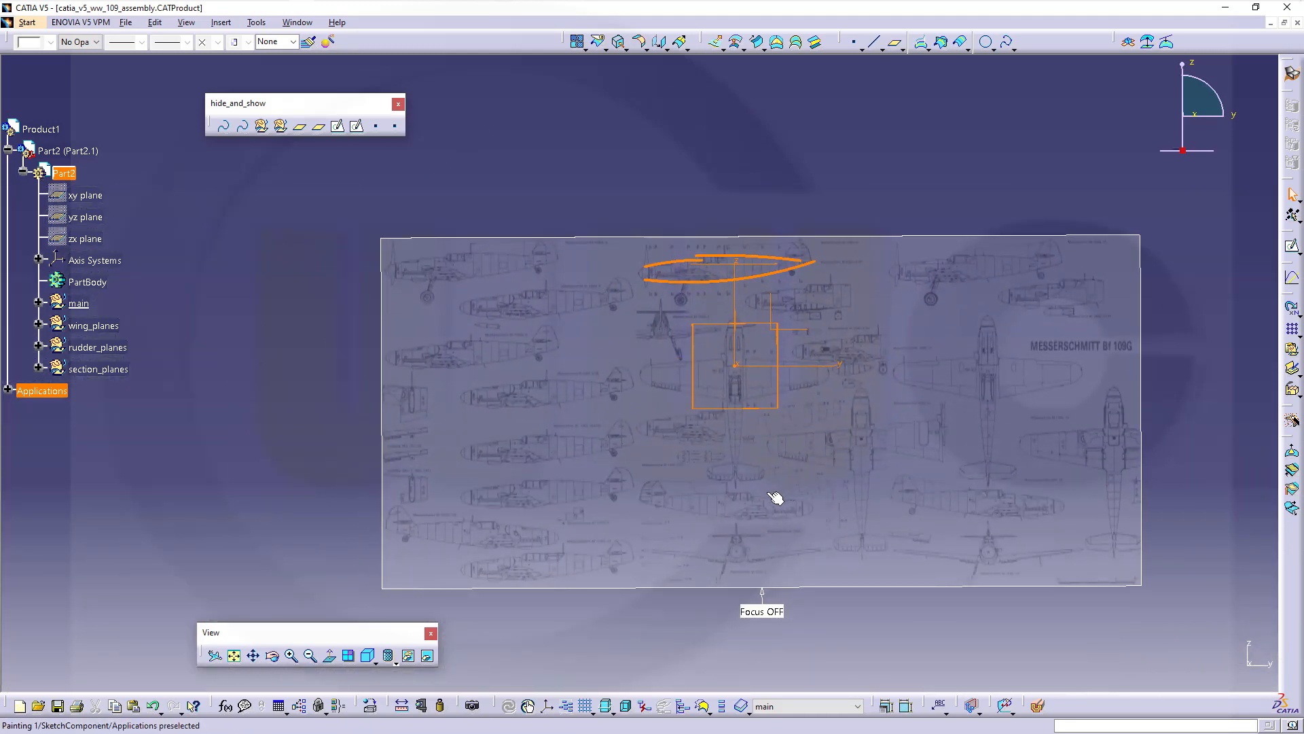
# Zoom into the blueprint front view, expand the main set, and bring up wing_planes' context menu
pyautogui.moveTo(756, 552); pyautogui.dragTo(724, 297, button='middle')
pyautogui.click(724, 324)
pyautogui.moveTo(727, 385); pyautogui.dragTo(751, 283, button='middle')
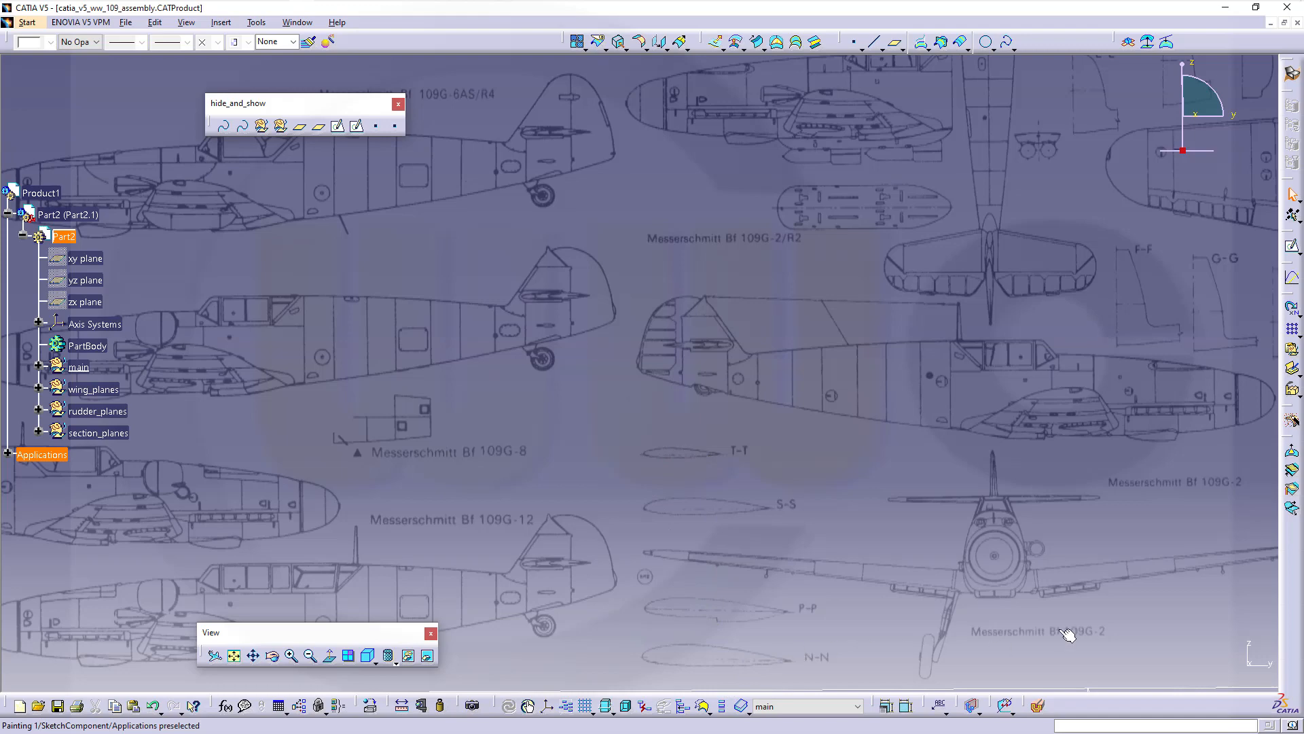
pyautogui.moveTo(1068, 633); pyautogui.dragTo(782, 578, button='middle')
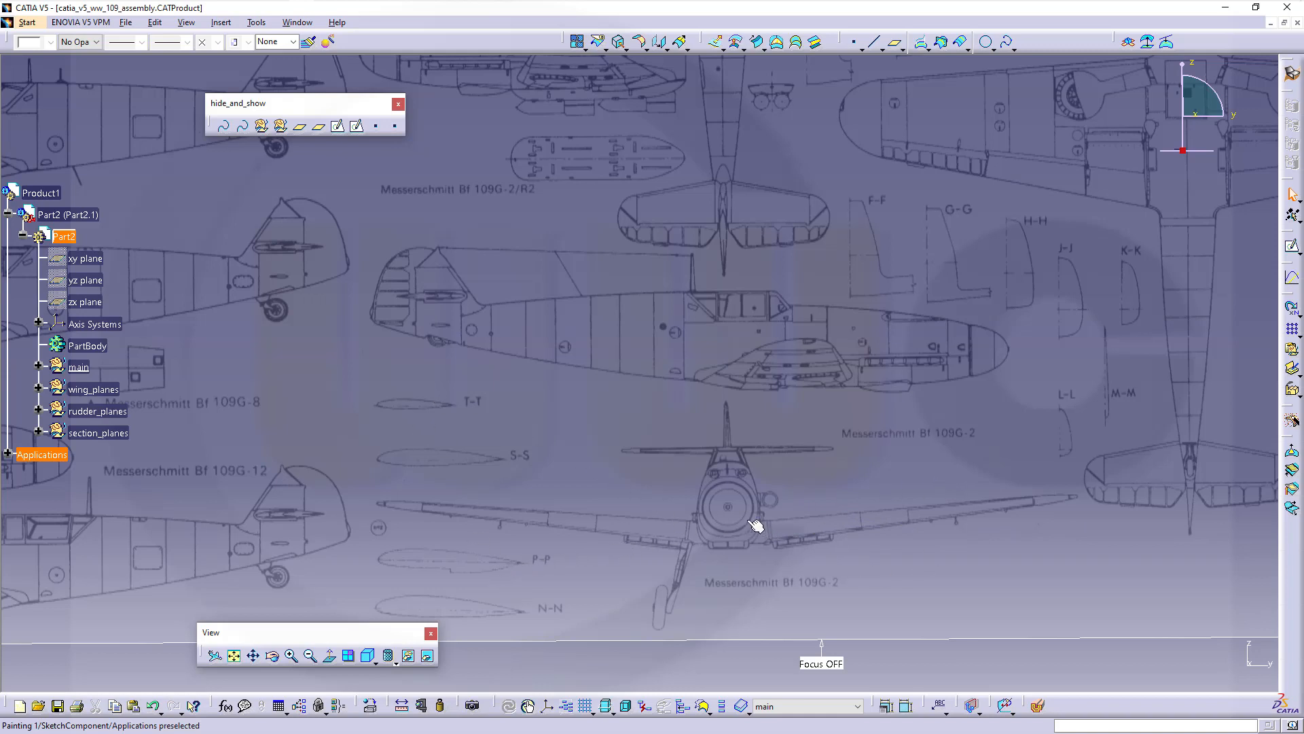
pyautogui.click(38, 367)
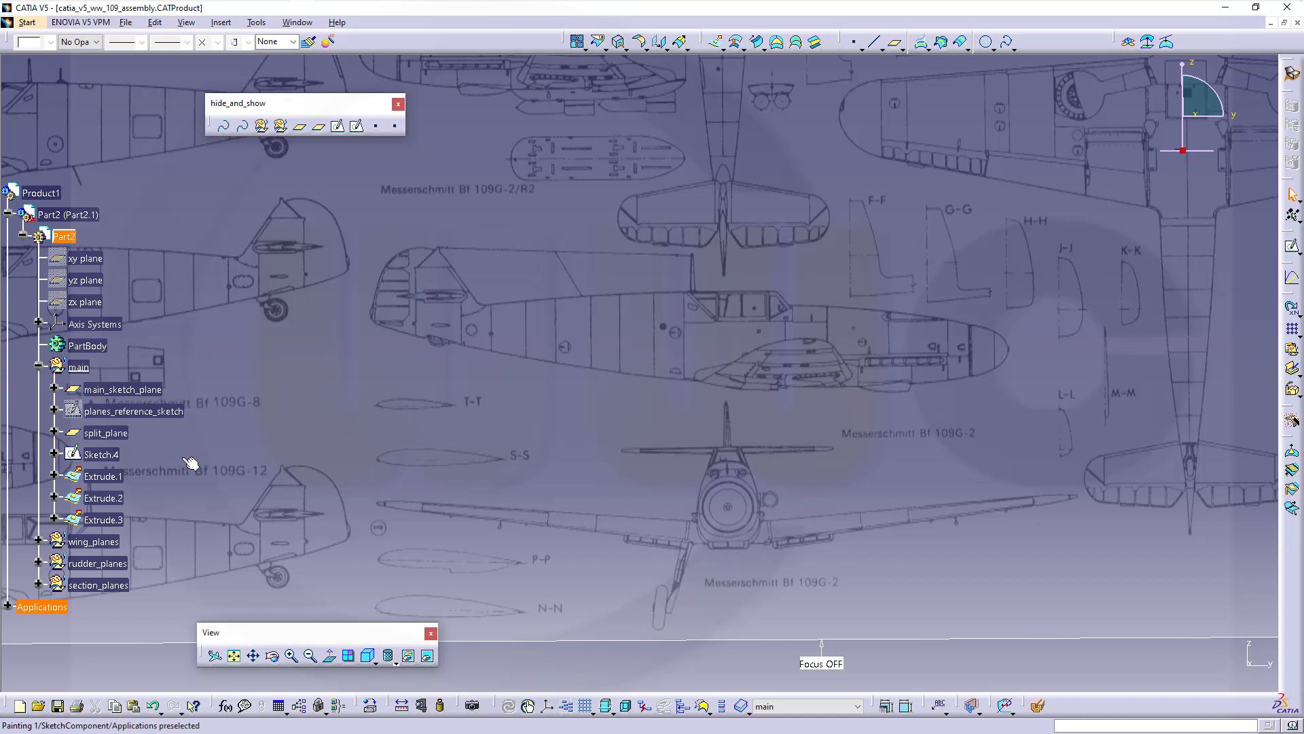
pyautogui.rightClick(90, 542)
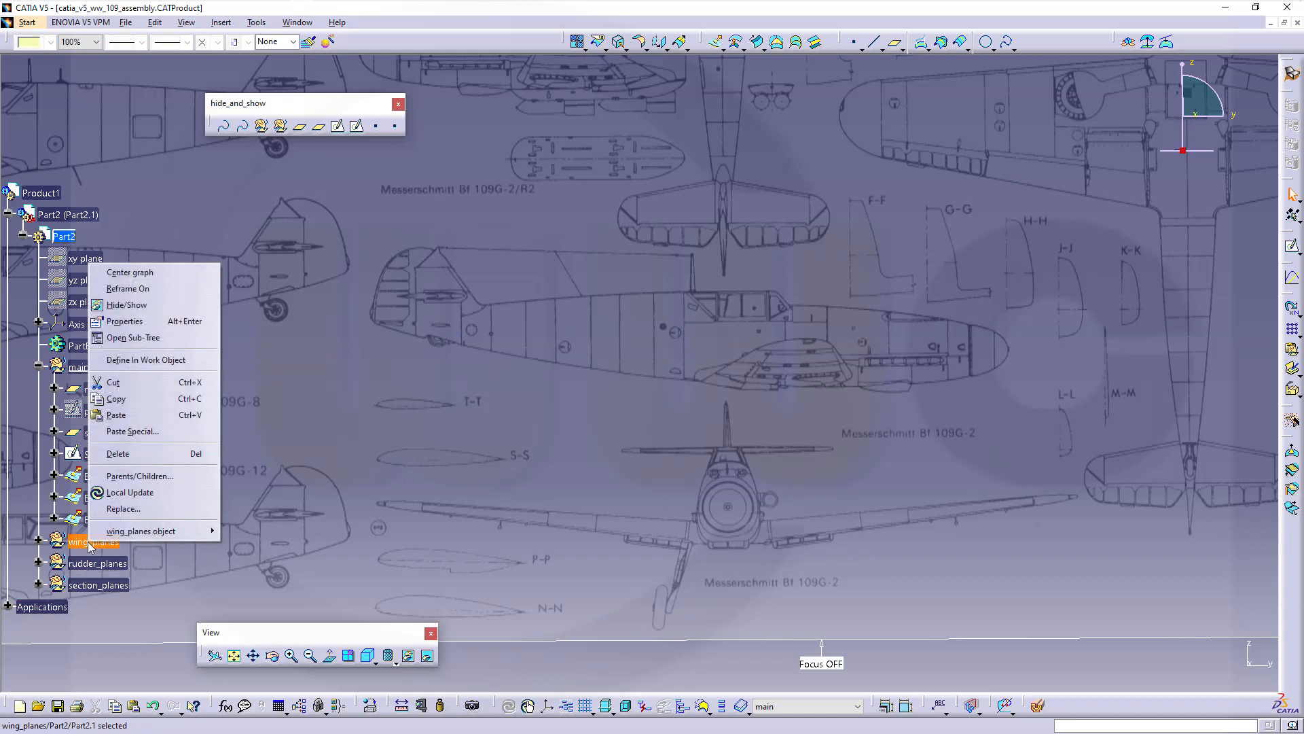
# Make wing_planes the in-work set and start a sketch on main_sketch_plane
pyautogui.click(141, 360)
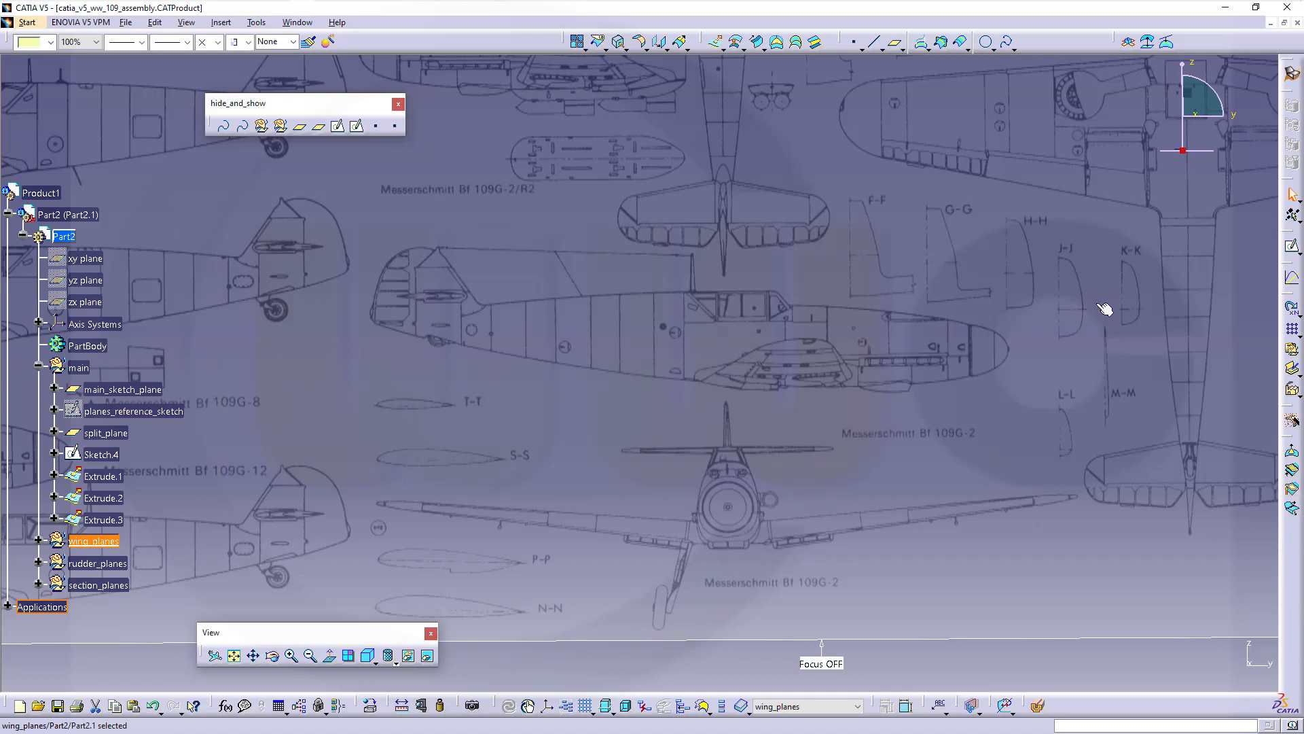
pyautogui.click(1293, 249)
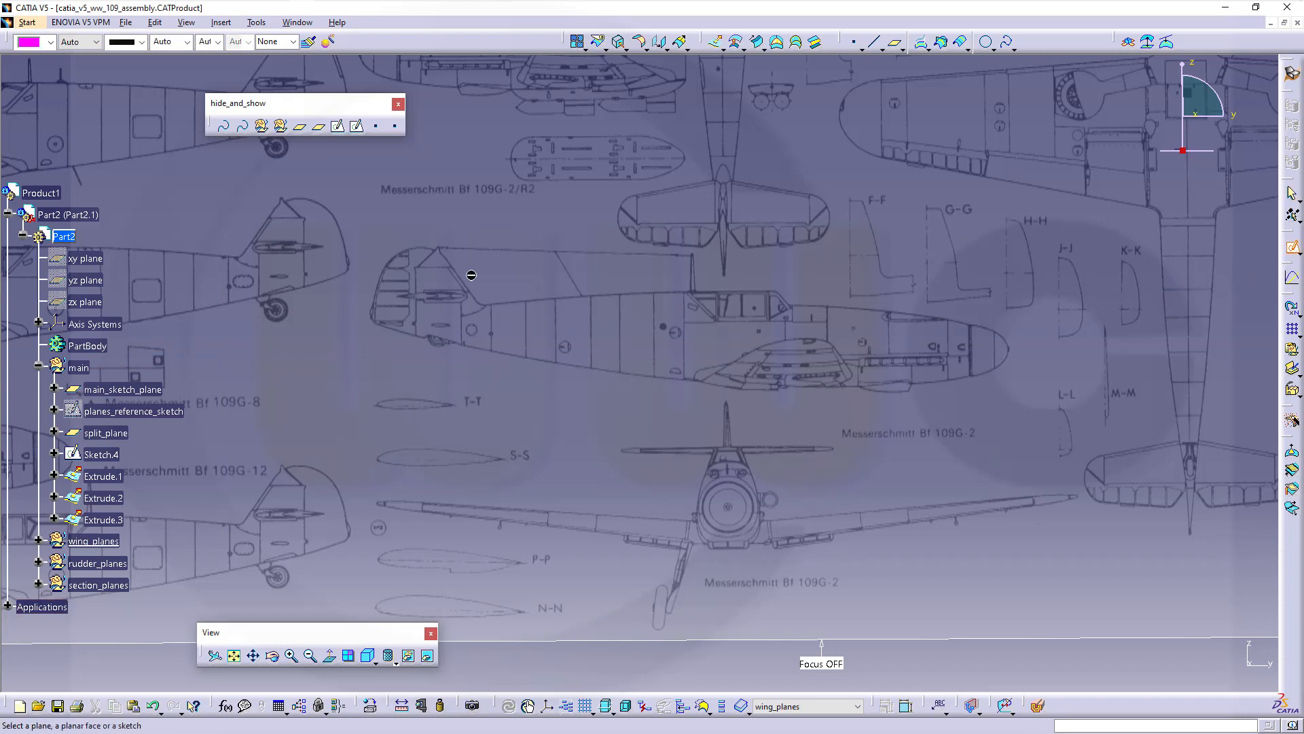
pyautogui.click(136, 390)
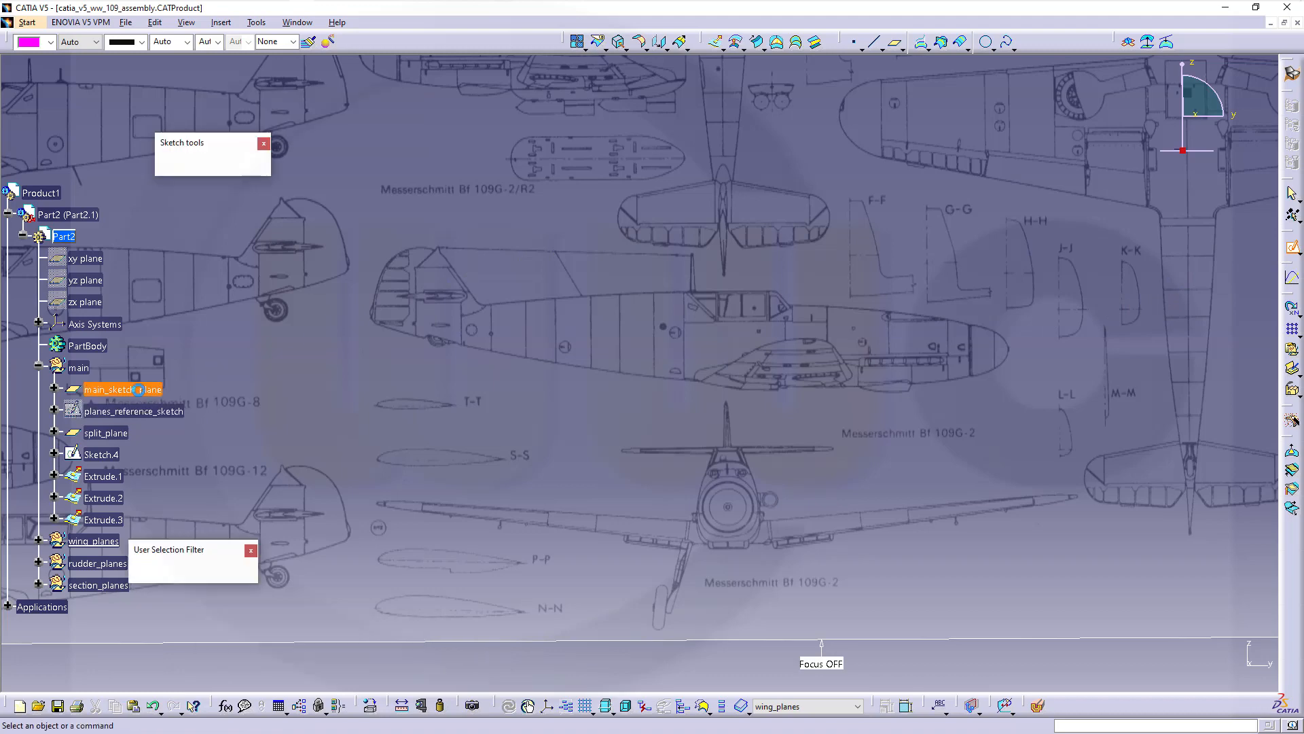
# View the sketch face-on and zoom until the P-P and N-N airfoil sections fill the screen
pyautogui.moveTo(471, 619); pyautogui.dragTo(454, 539, button='middle')
pyautogui.moveTo(491, 465); pyautogui.dragTo(623, 167, button='middle')
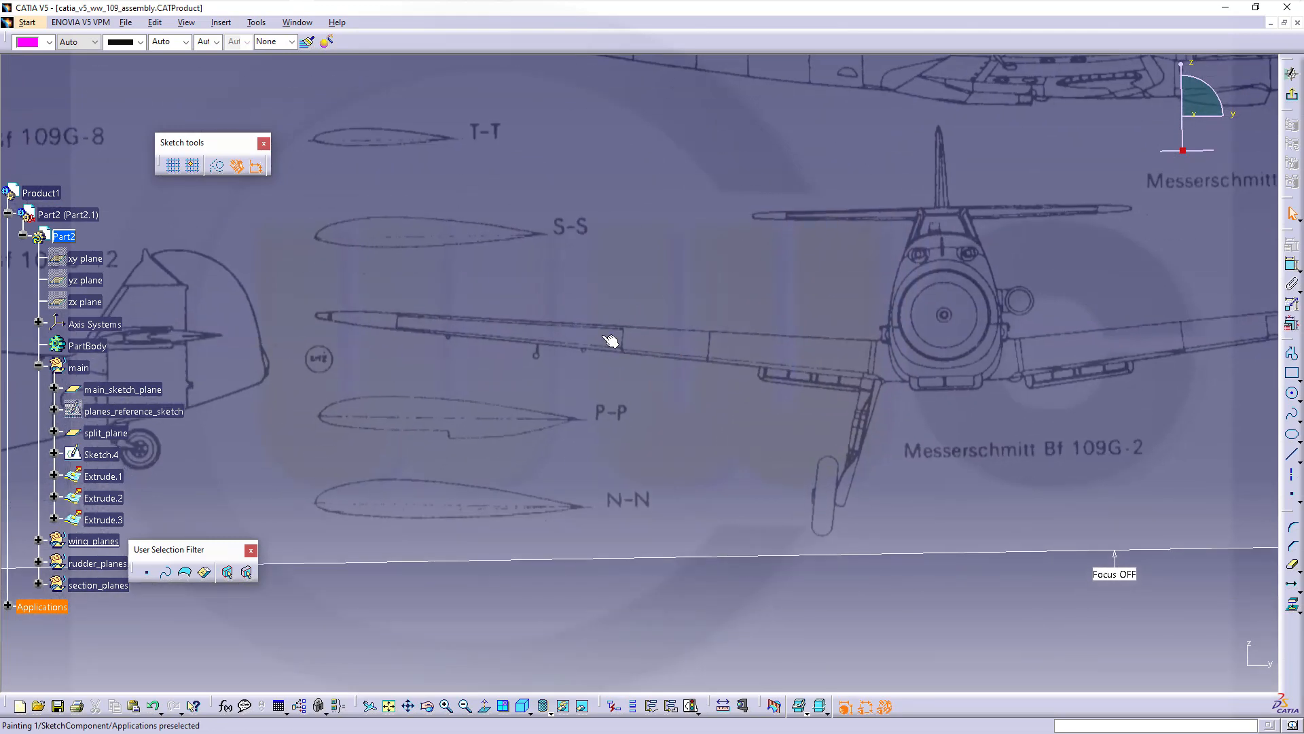
pyautogui.click(485, 707)
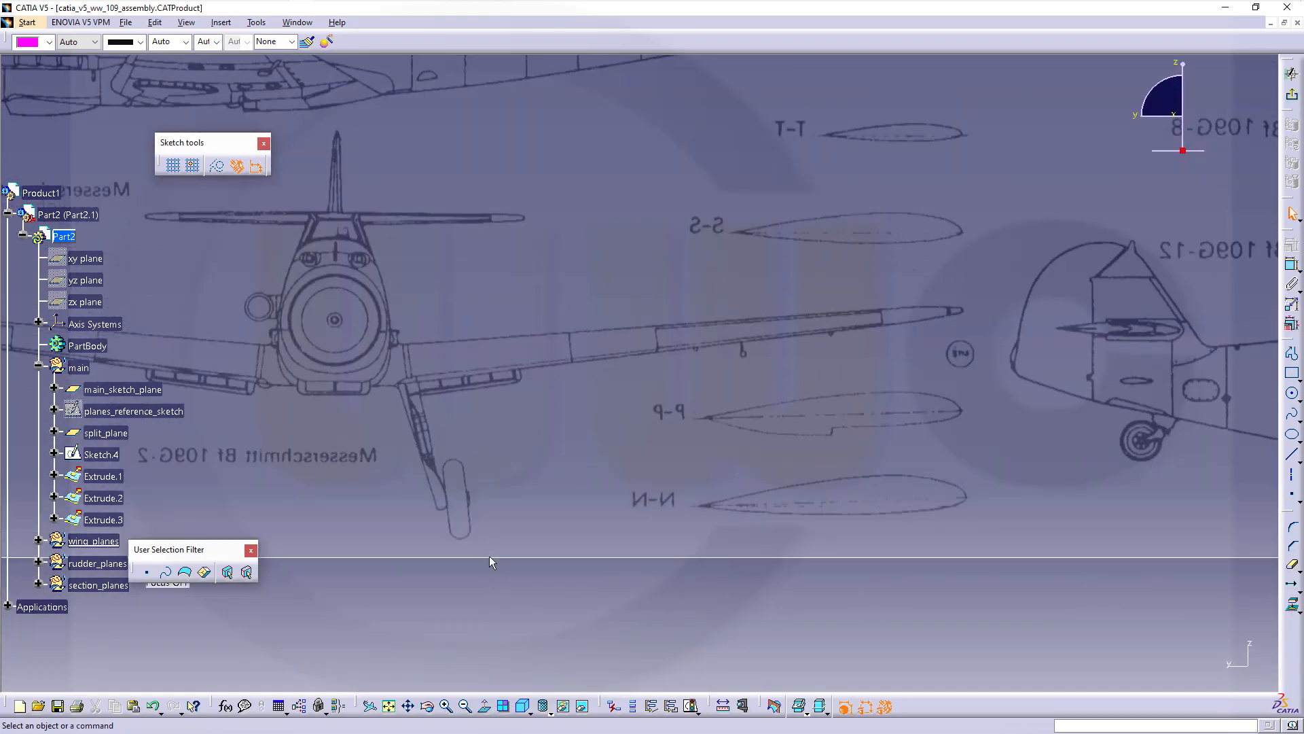
pyautogui.click(485, 704)
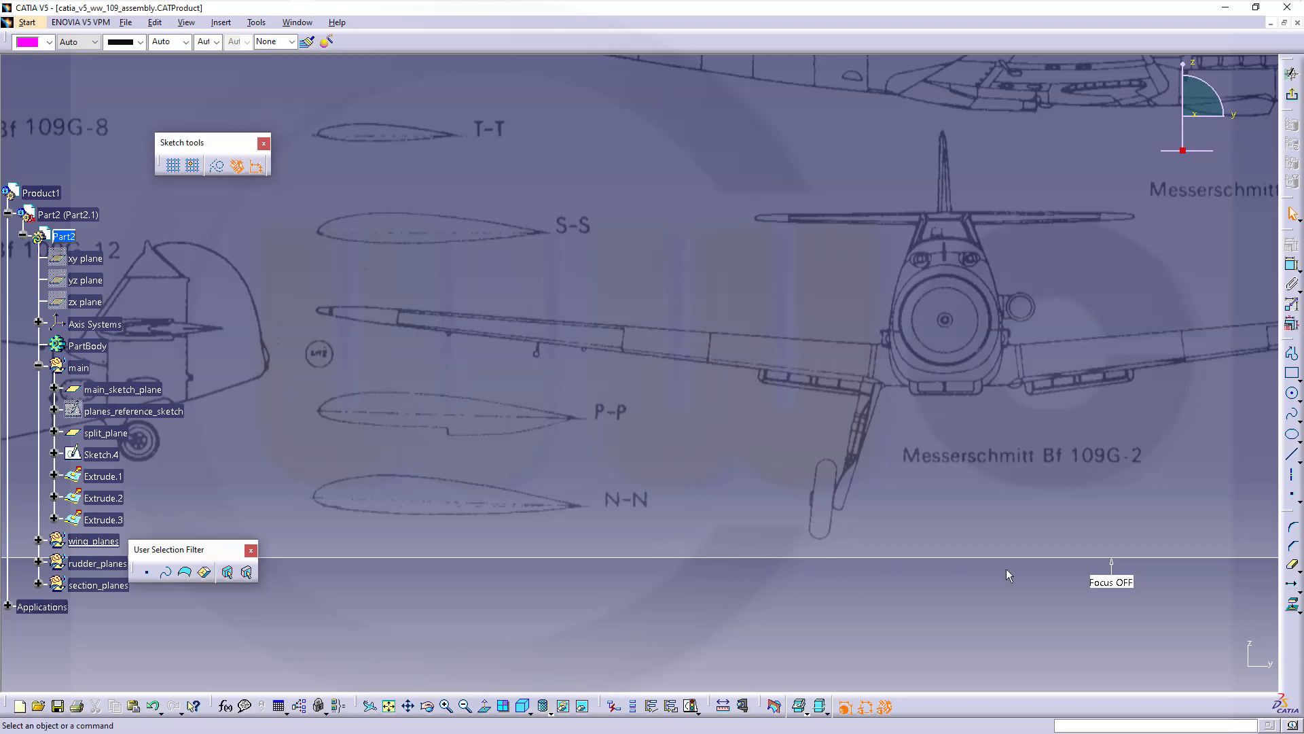
pyautogui.click(1109, 584)
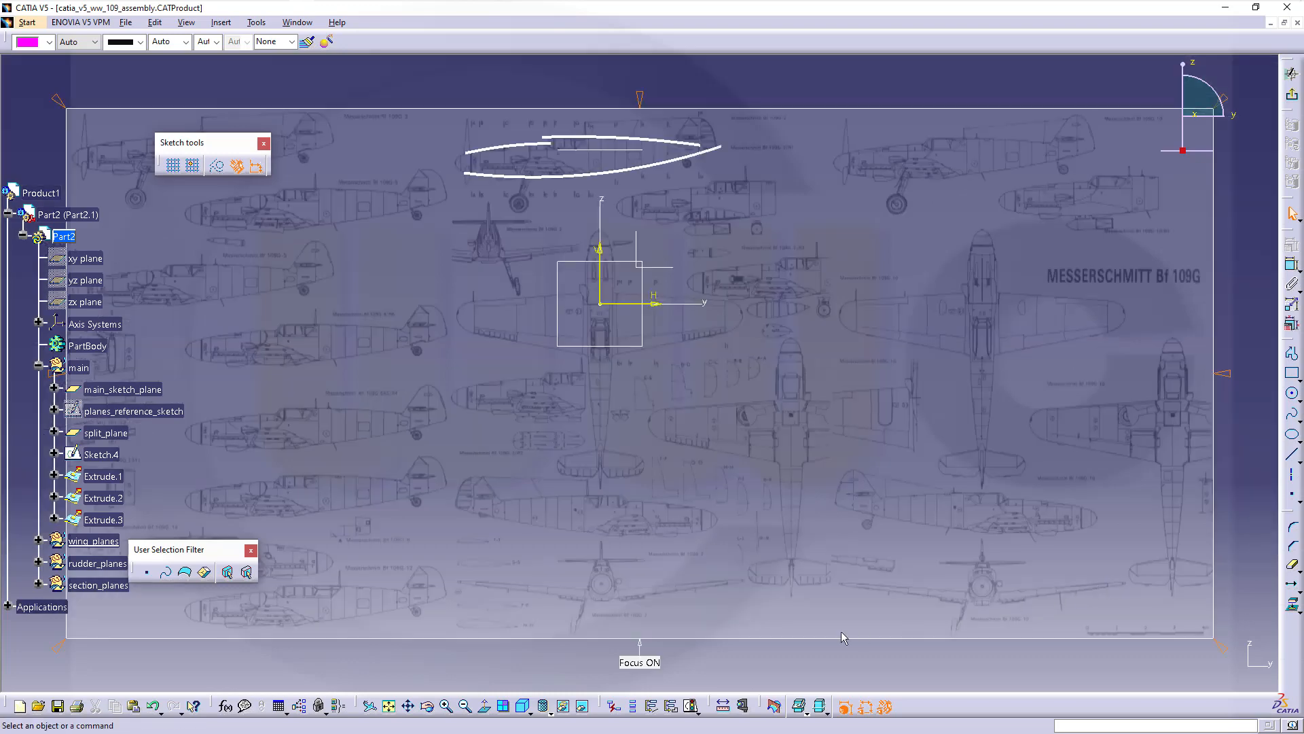
pyautogui.moveTo(695, 624); pyautogui.dragTo(754, 272, button='middle')
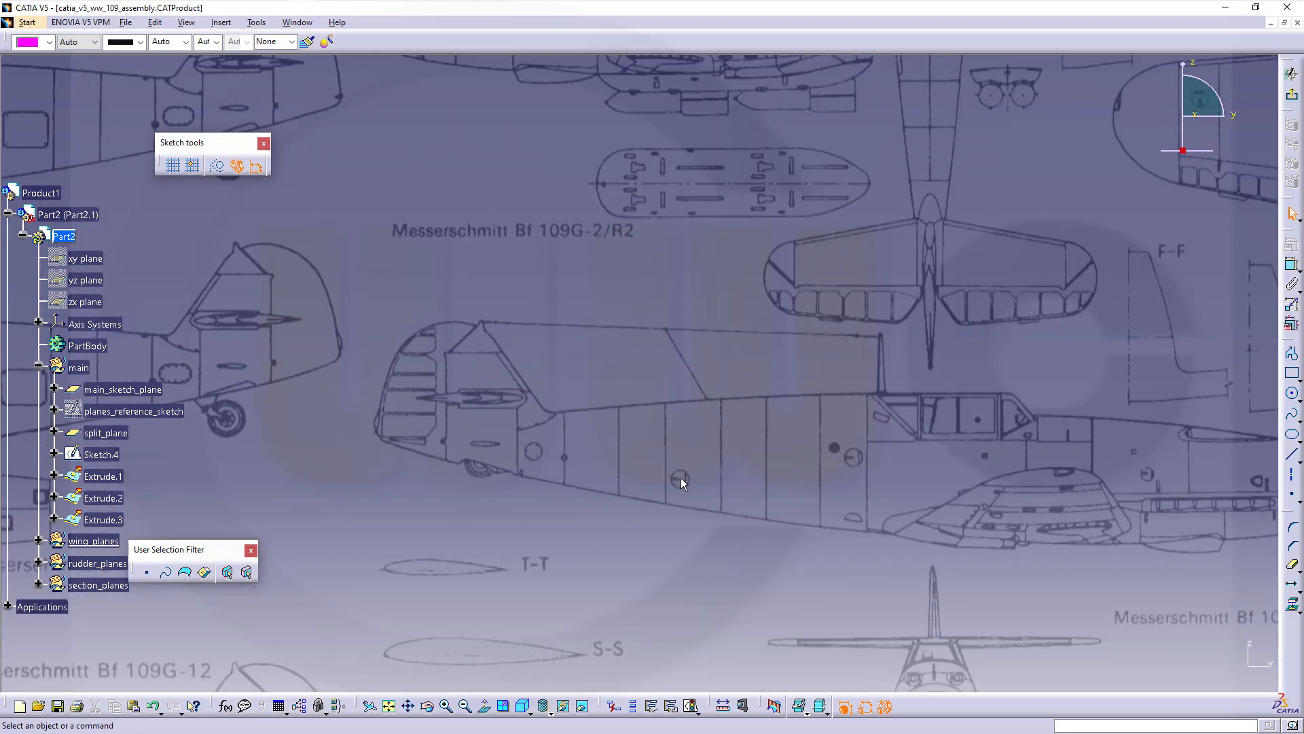
pyautogui.moveTo(681, 480); pyautogui.dragTo(807, 149, button='middle')
pyautogui.keyDown('ctrl'); pyautogui.moveTo(687, 489); pyautogui.dragTo(651, 199, button='middle'); pyautogui.keyUp('ctrl')
pyautogui.keyDown('ctrl'); pyautogui.moveTo(568, 475); pyautogui.dragTo(625, 286, button='middle'); pyautogui.keyUp('ctrl')
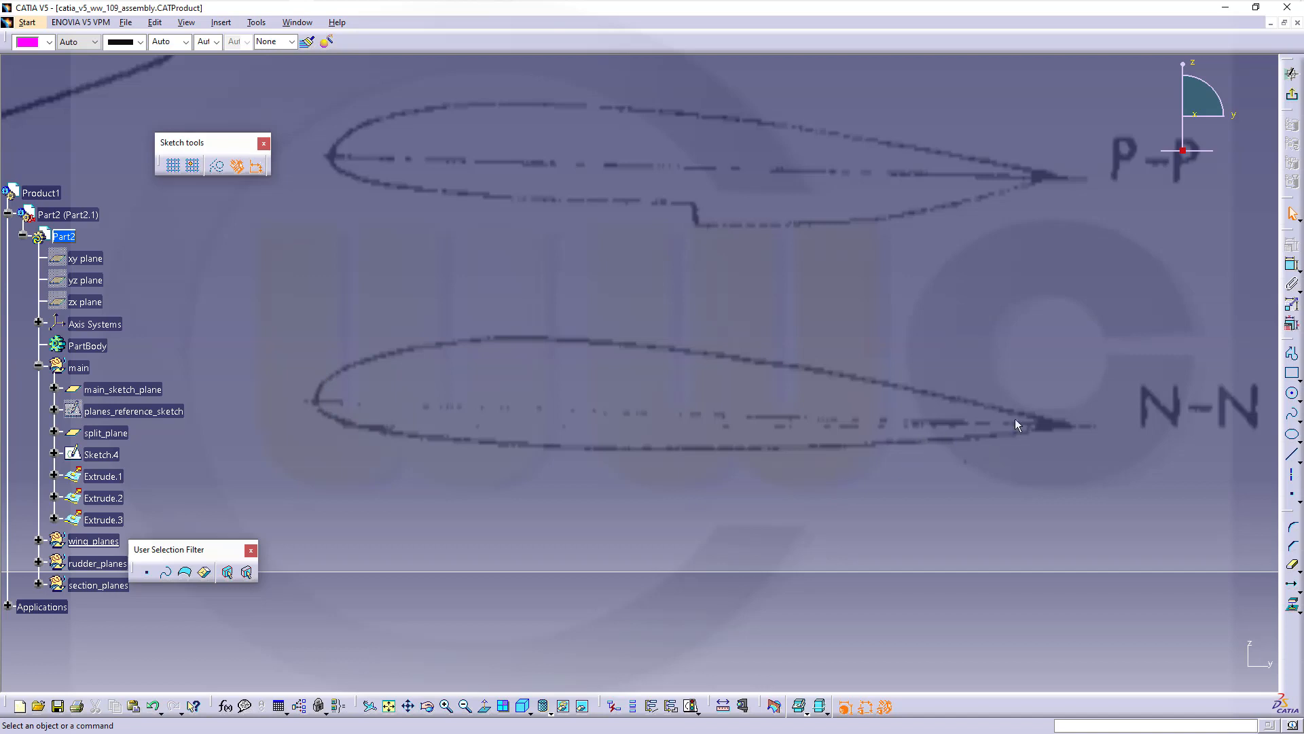
# Draw a circle inside the N-N leading edge and a small circle snapped onto the trailing-edge tip
pyautogui.click(1292, 396)
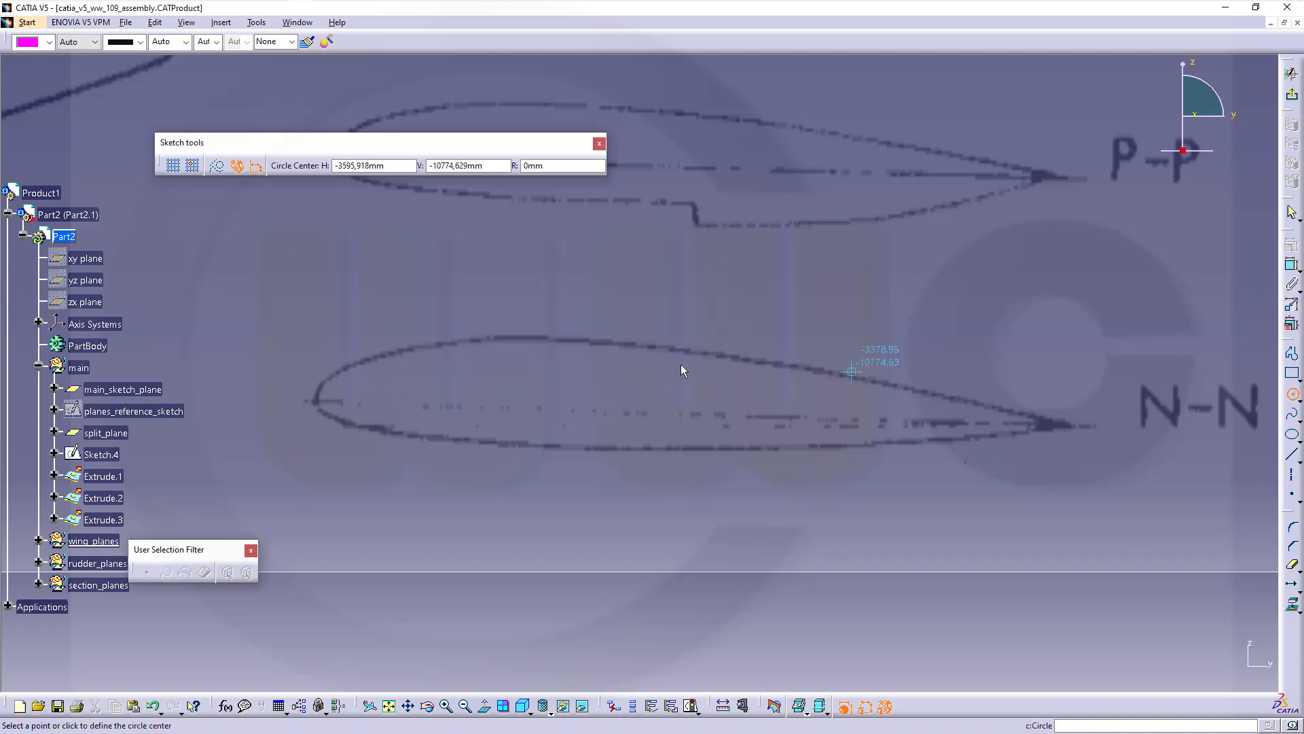
pyautogui.click(358, 398)
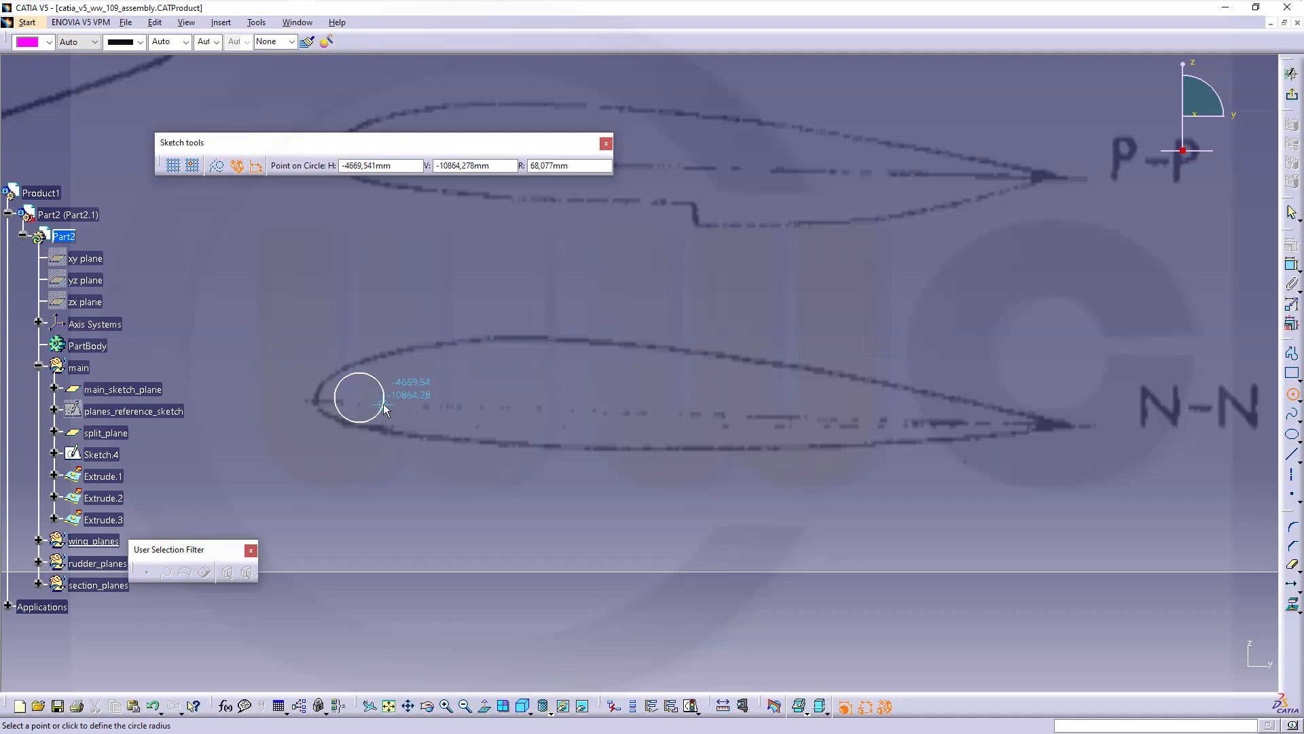
pyautogui.click(384, 409)
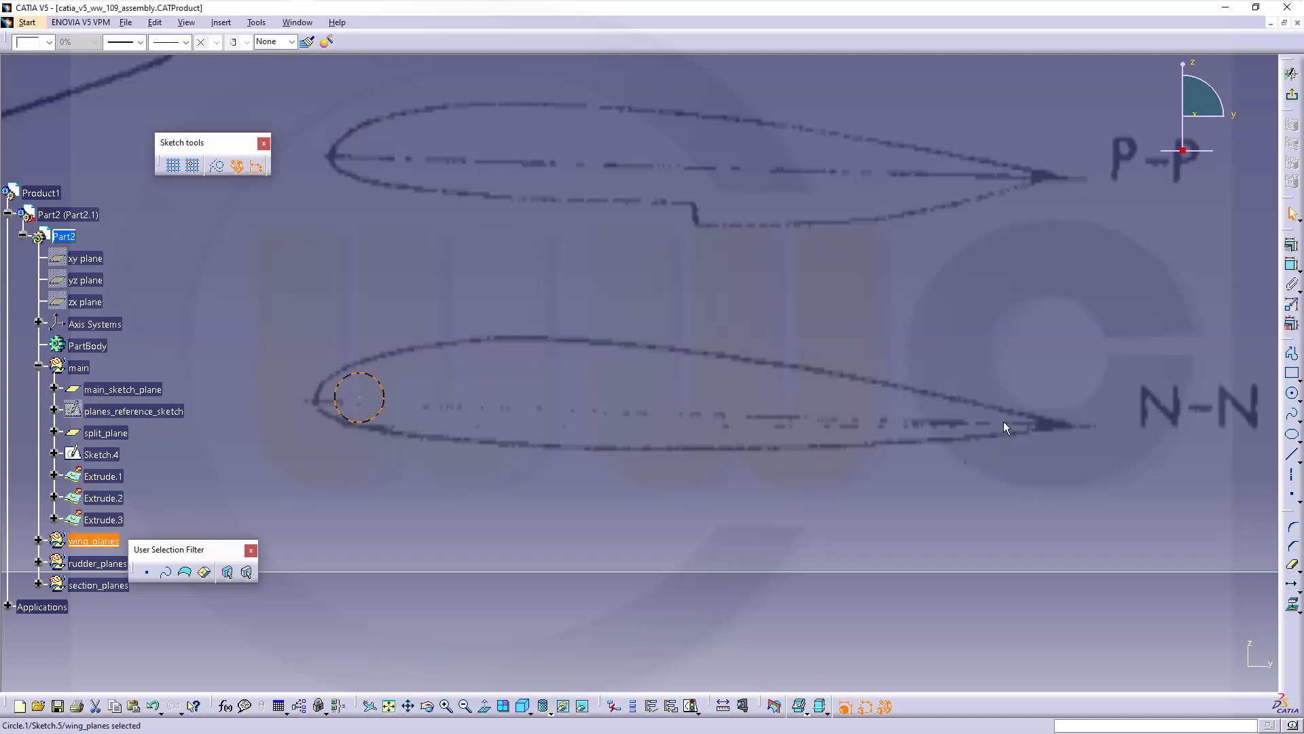
pyautogui.click(1292, 394)
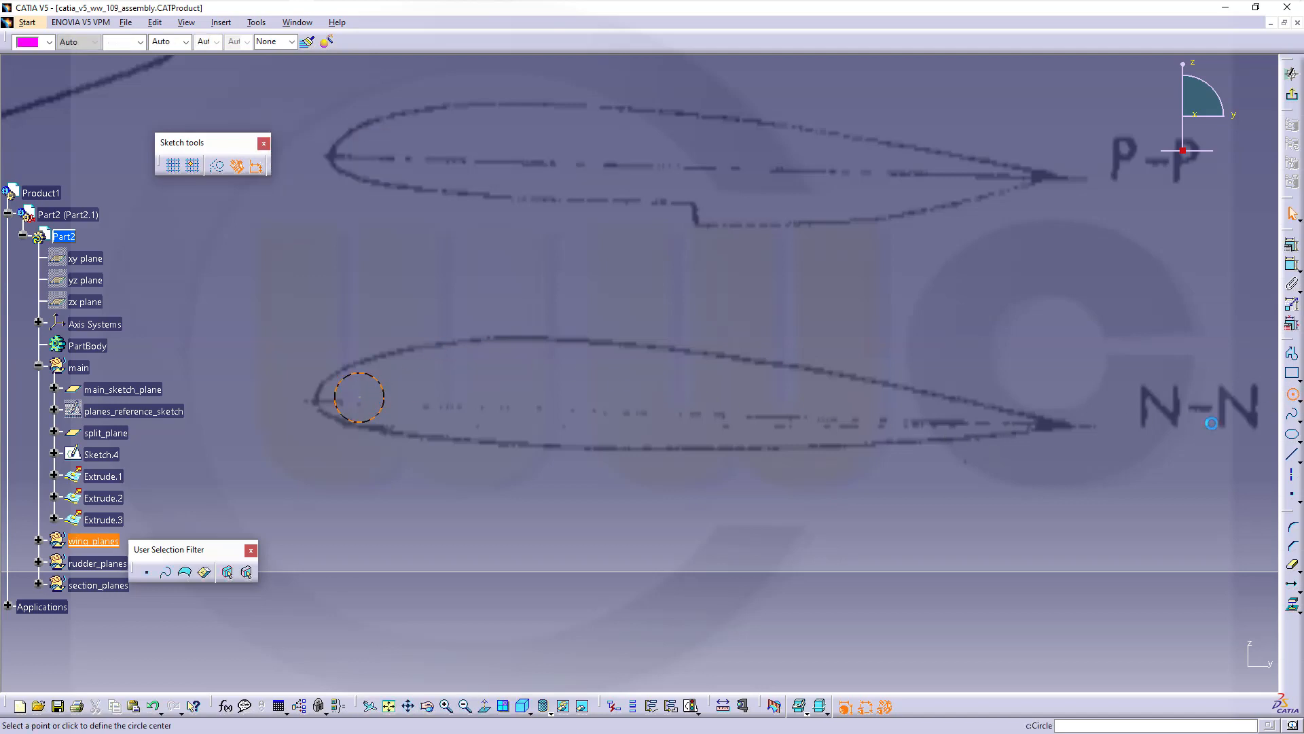
pyautogui.click(1037, 424)
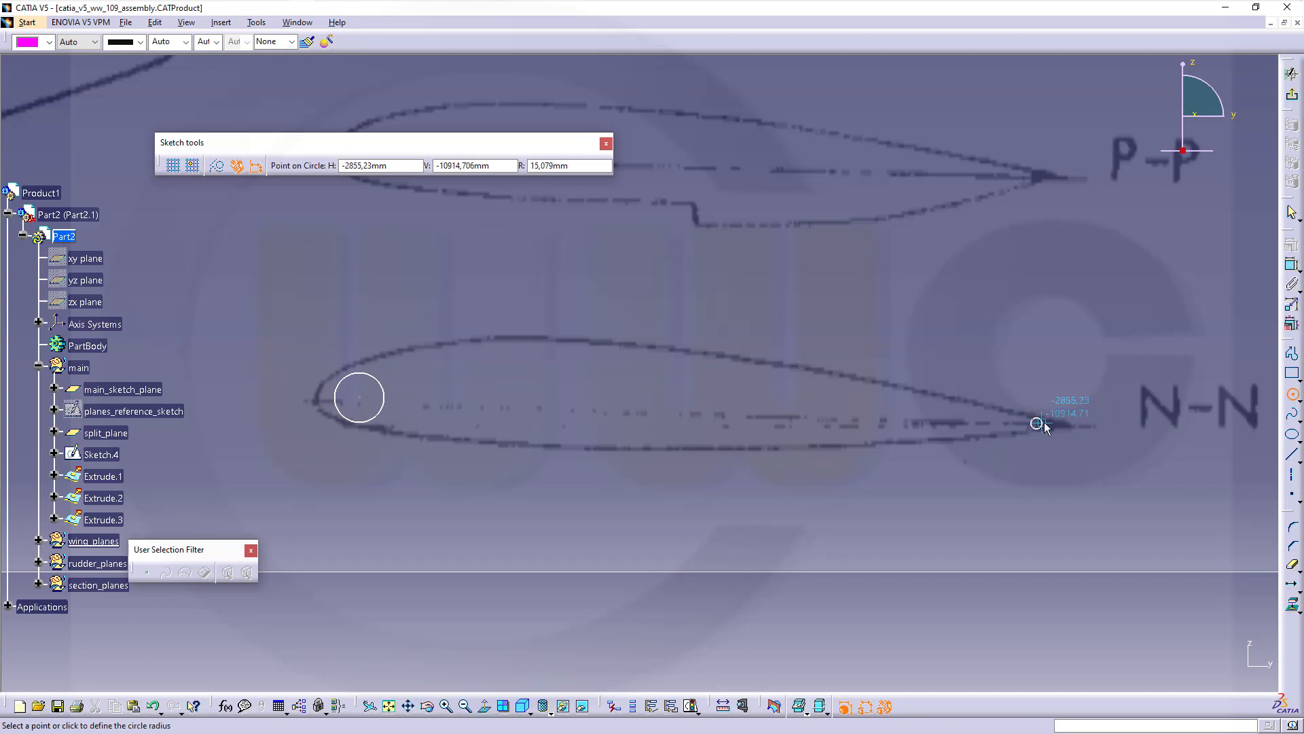
pyautogui.click(1044, 424)
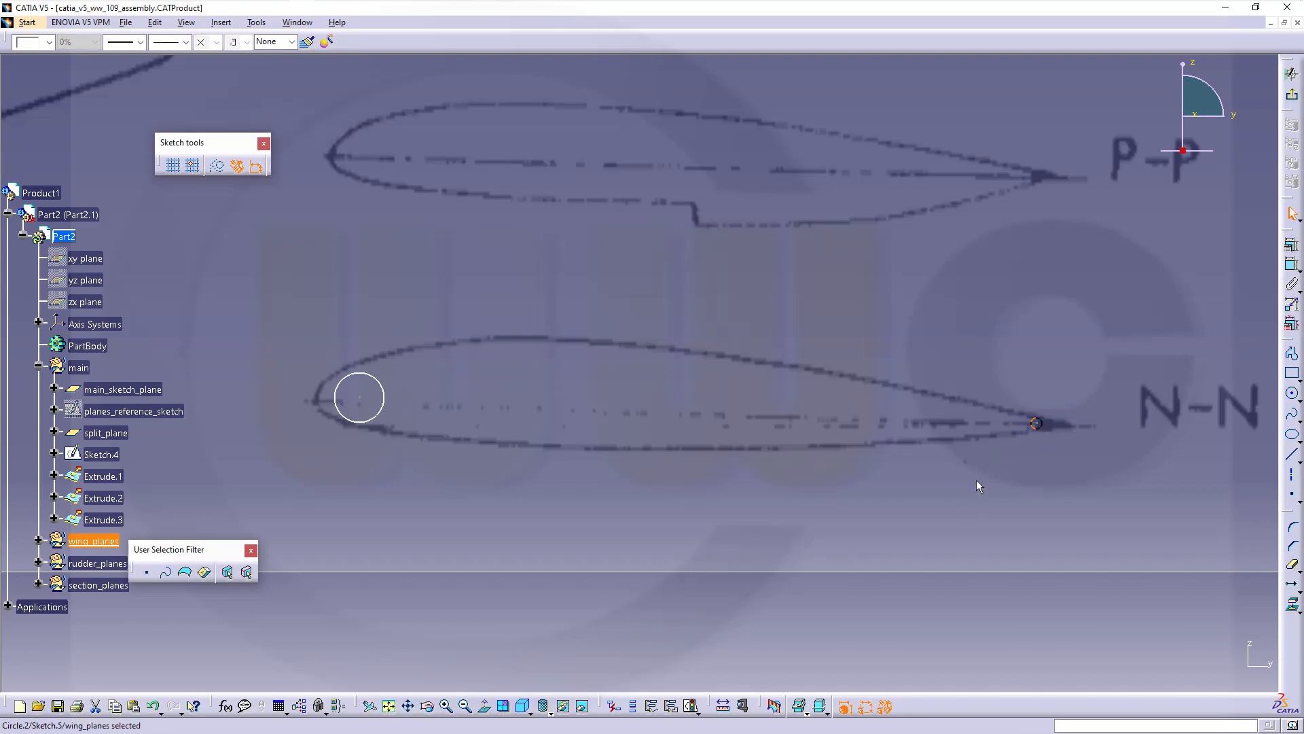
pyautogui.moveTo(936, 445)
pyautogui.mouseDown(button='middle')
pyautogui.moveTo(892, 418)
pyautogui.moveTo(912, 377)
pyautogui.mouseUp(button='middle')
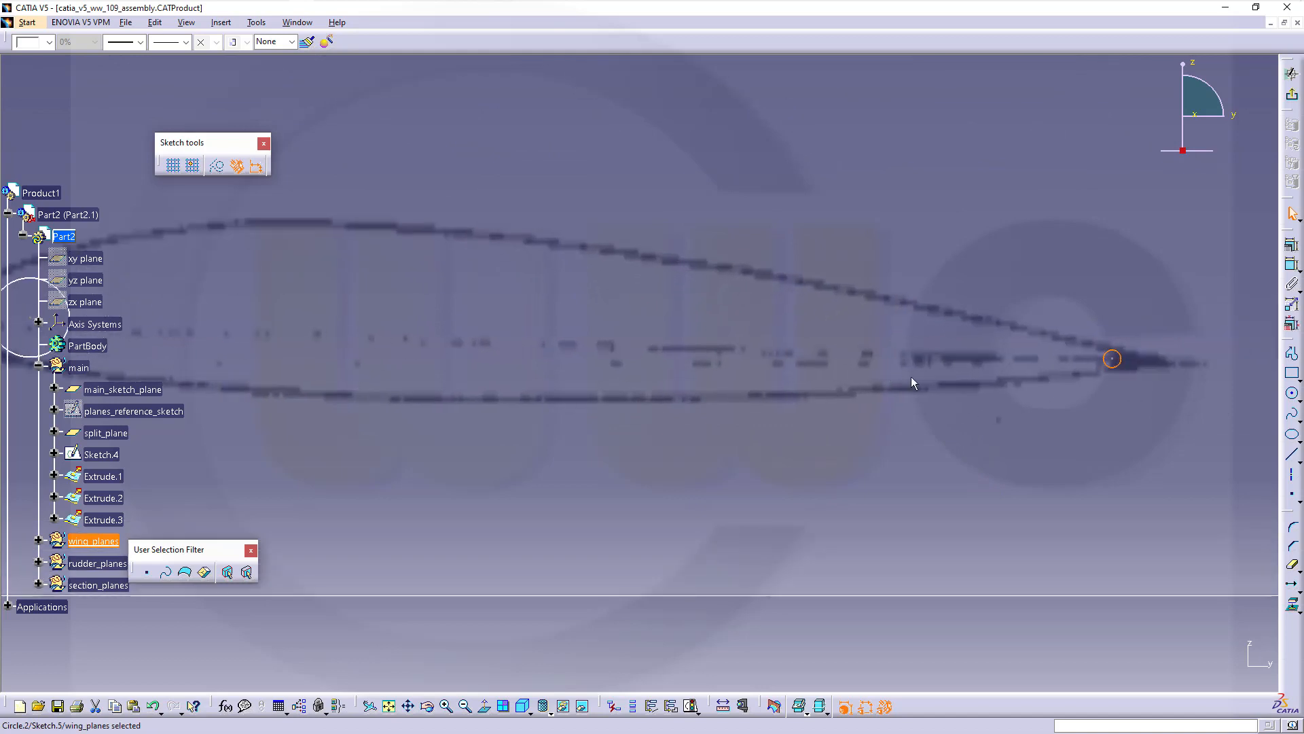
pyautogui.moveTo(1017, 432)
pyautogui.mouseDown(button='middle')
pyautogui.moveTo(779, 449)
pyautogui.moveTo(771, 408)
pyautogui.mouseUp(button='middle')
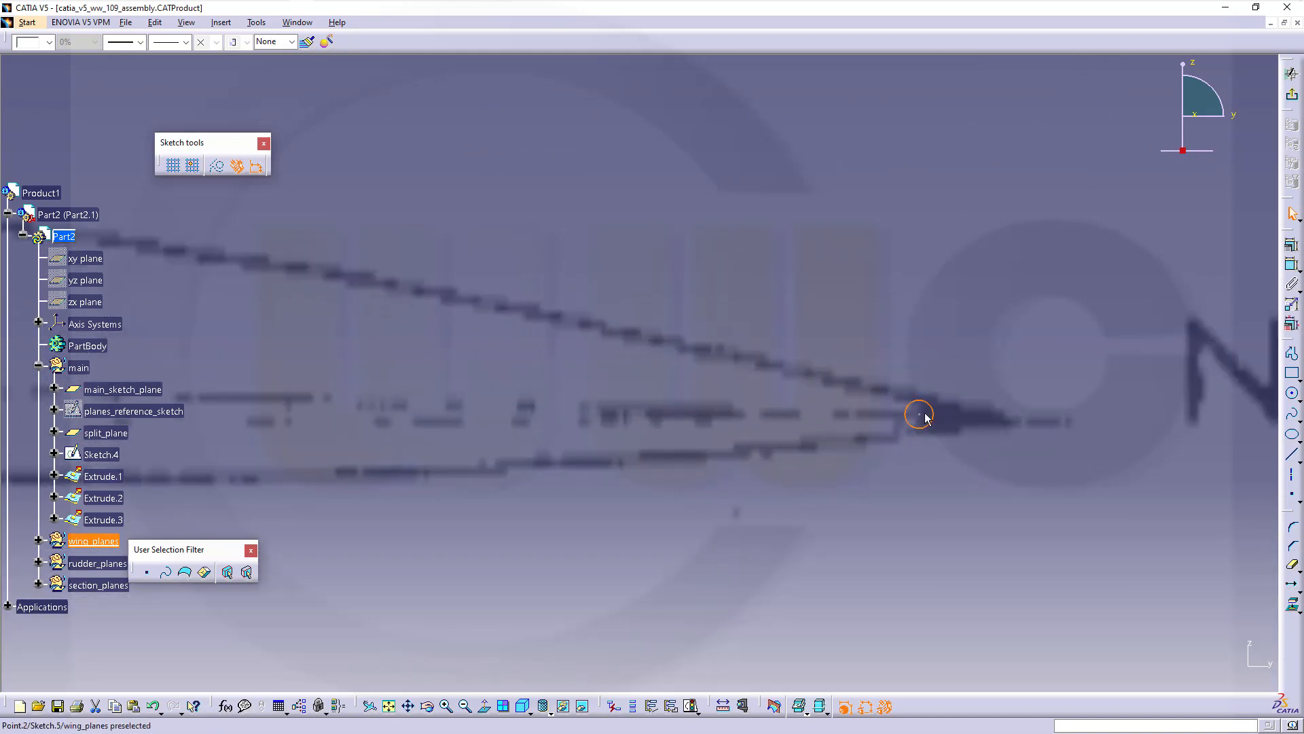
pyautogui.moveTo(921, 415); pyautogui.dragTo(963, 420)
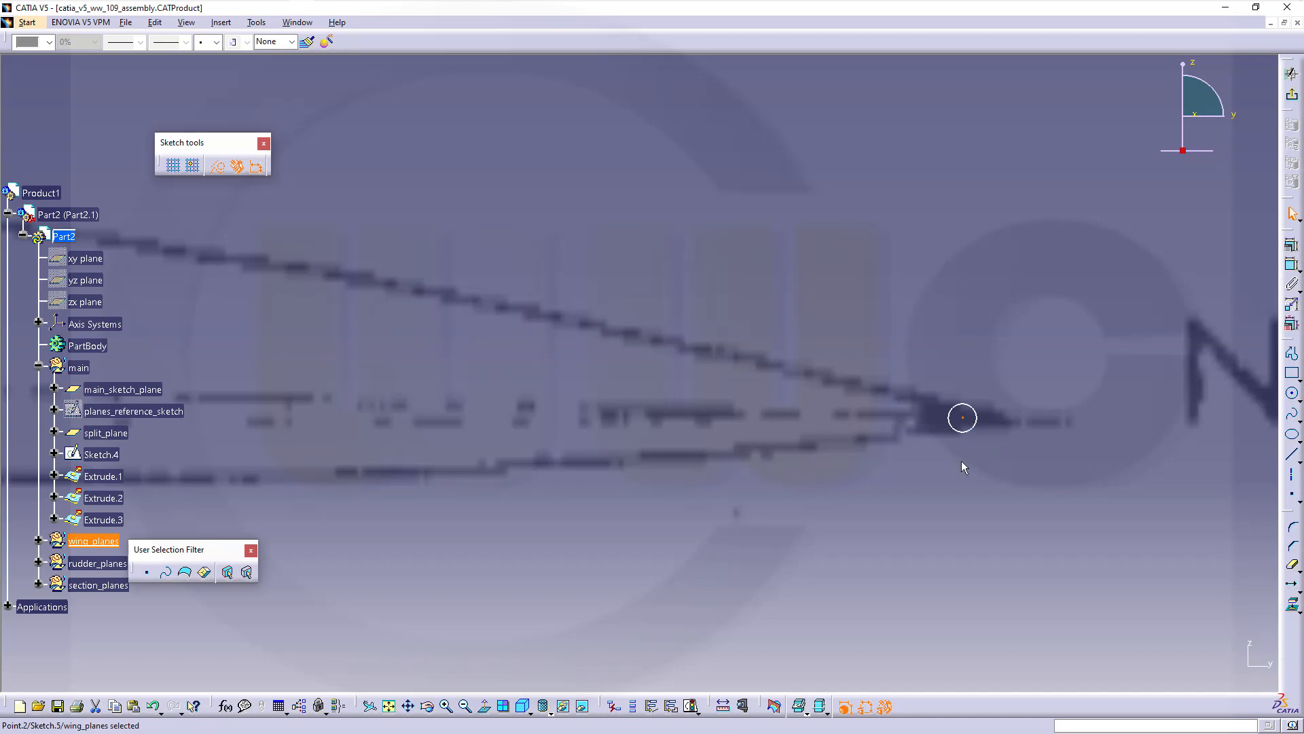
pyautogui.moveTo(865, 469)
pyautogui.mouseDown(button='middle')
pyautogui.moveTo(1010, 434)
pyautogui.moveTo(705, 489)
pyautogui.mouseUp(button='middle')
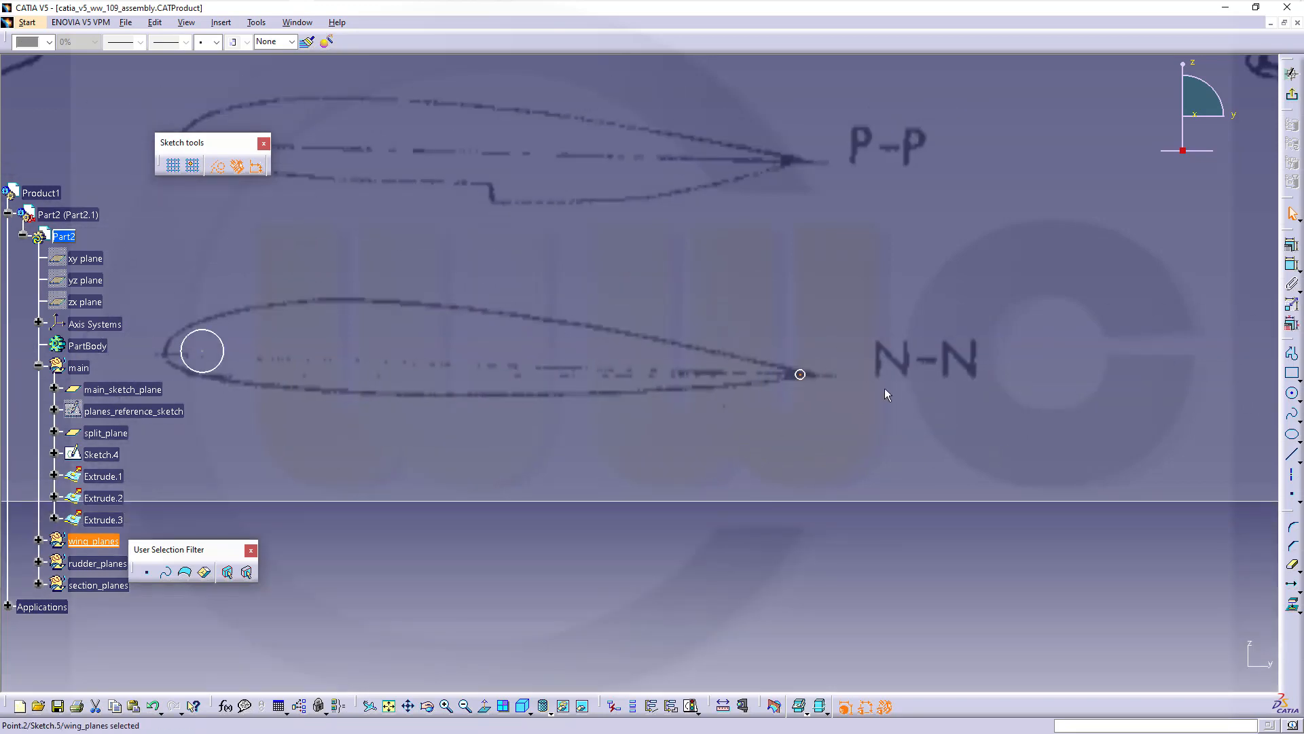
# Draw the N-N chord line between the two circle centres, dragging its front end onto the leading-edge centre
pyautogui.click(1290, 455)
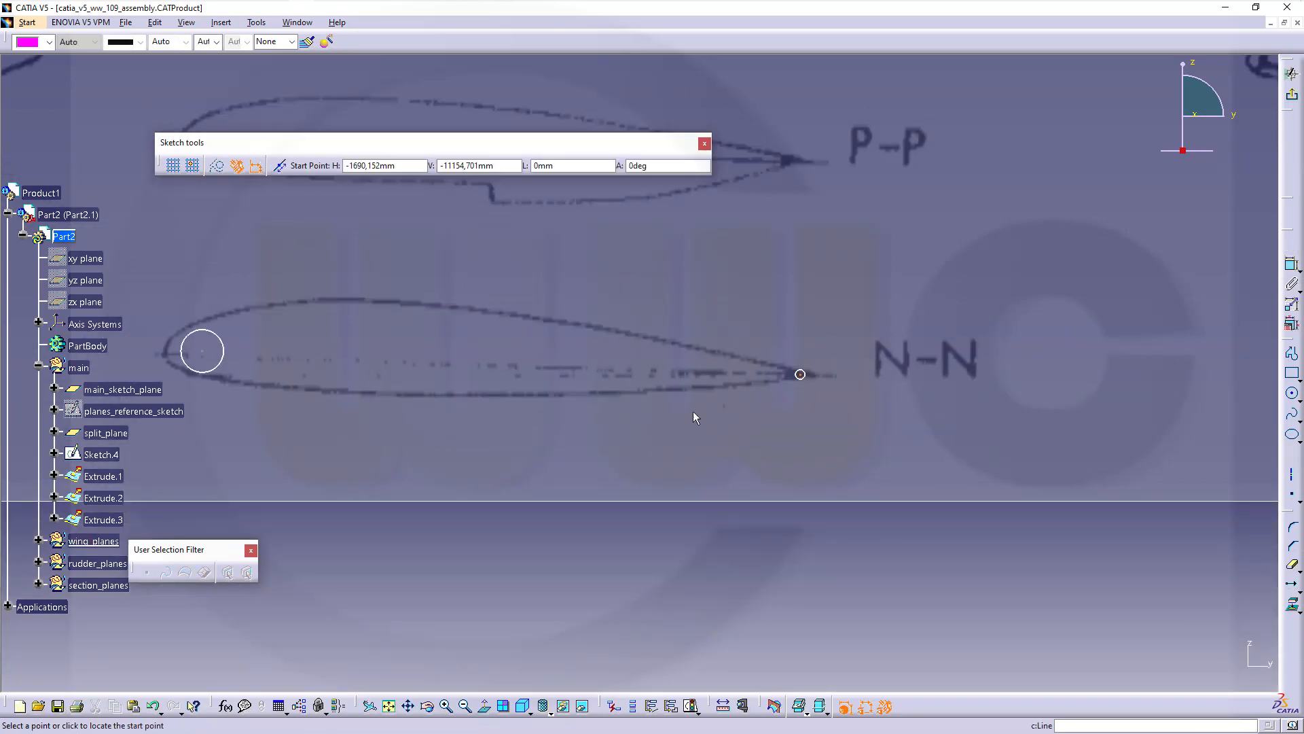
pyautogui.click(204, 352)
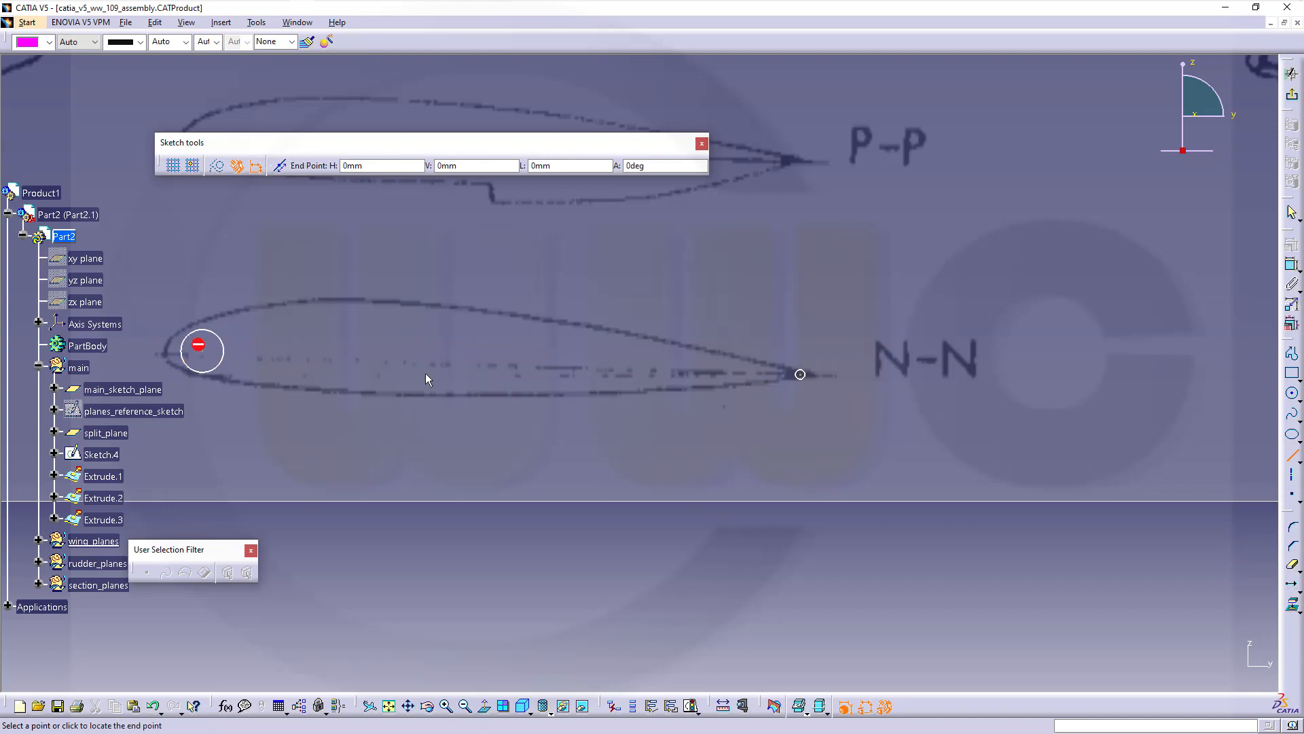
pyautogui.moveTo(834, 436); pyautogui.dragTo(801, 324, button='middle')
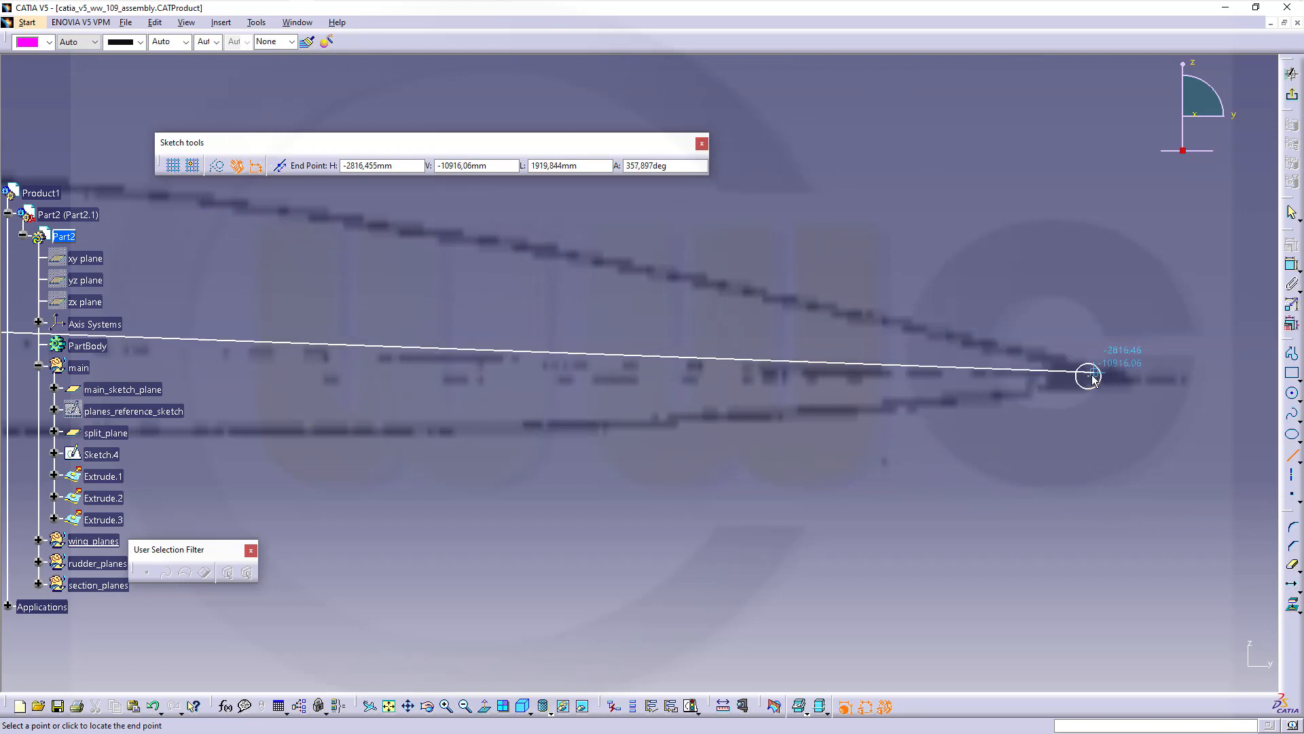
pyautogui.click(1089, 375)
pyautogui.moveTo(814, 470)
pyautogui.mouseDown(button='middle')
pyautogui.moveTo(786, 358)
pyautogui.moveTo(751, 445)
pyautogui.moveTo(527, 422)
pyautogui.moveTo(659, 401)
pyautogui.moveTo(627, 374)
pyautogui.mouseUp(button='middle')
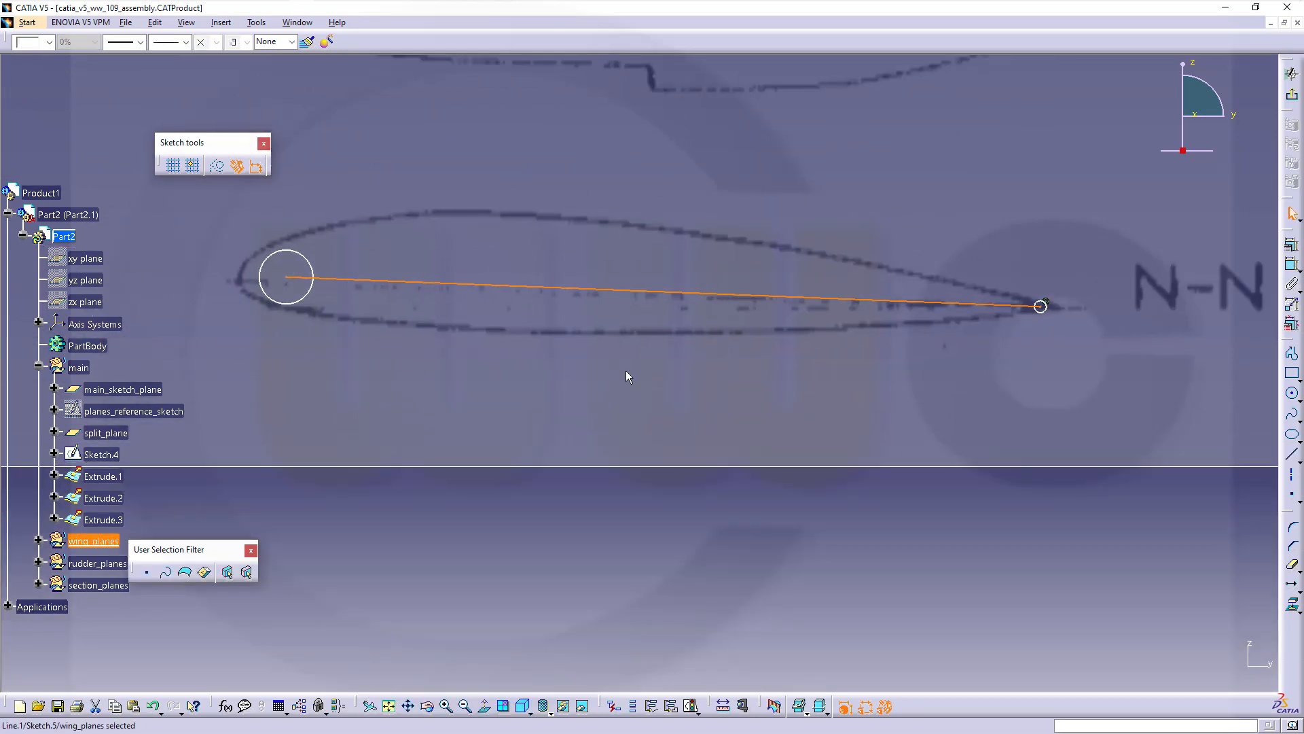
pyautogui.moveTo(426, 330)
pyautogui.mouseDown(button='middle')
pyautogui.moveTo(579, 318)
pyautogui.moveTo(583, 291)
pyautogui.mouseUp(button='middle')
pyautogui.click(529, 293)
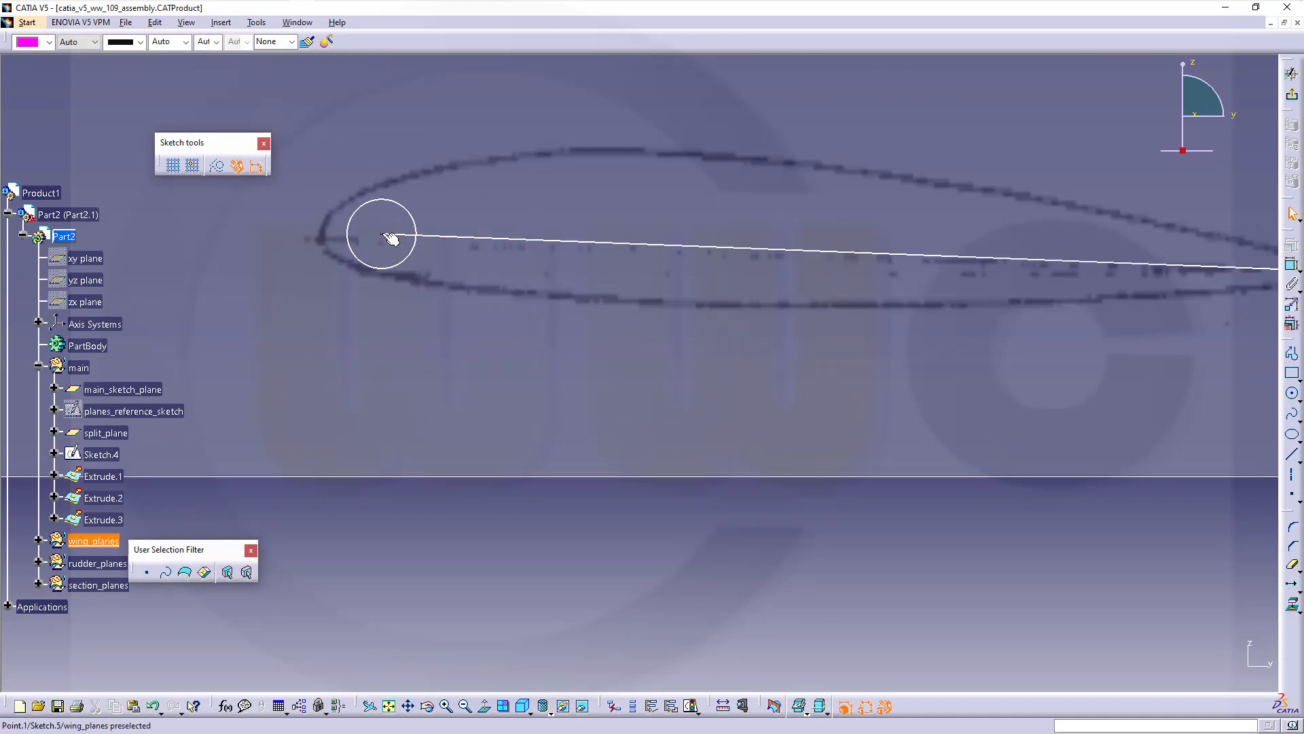
pyautogui.moveTo(391, 237); pyautogui.dragTo(368, 235)
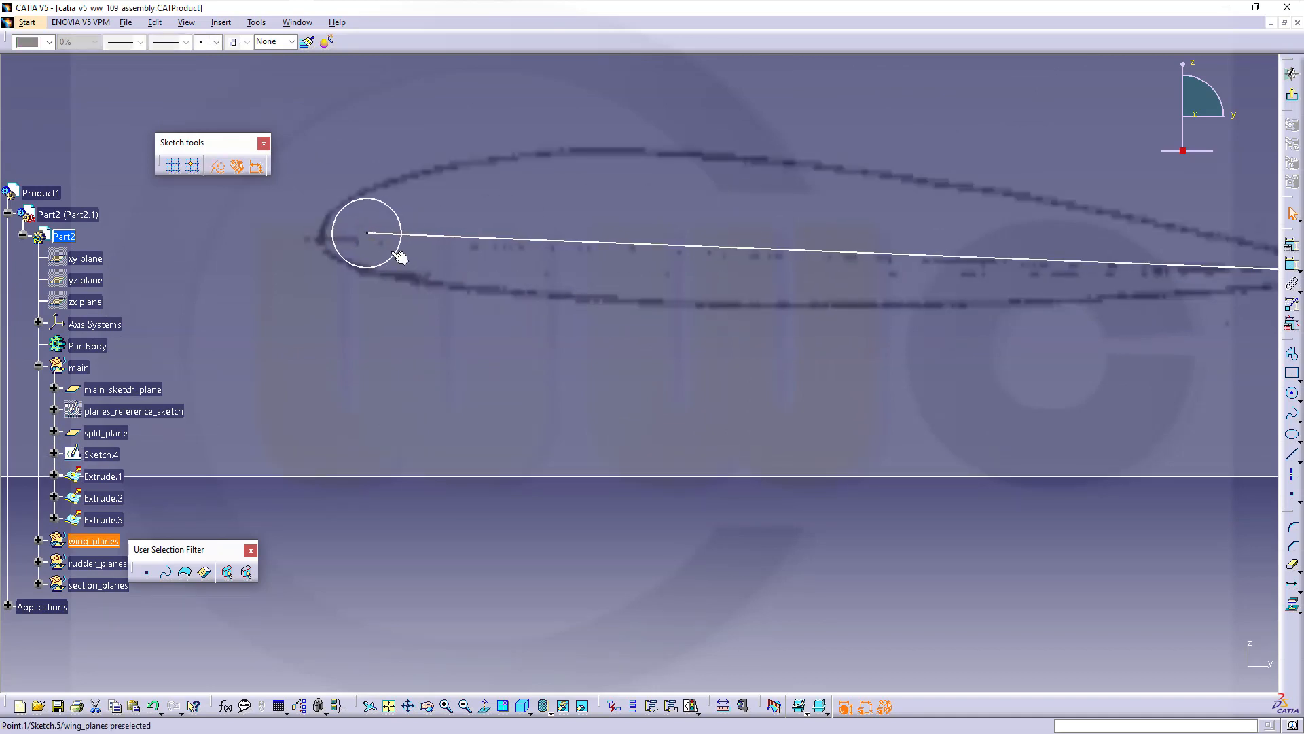
pyautogui.click(707, 389)
pyautogui.moveTo(787, 343); pyautogui.dragTo(724, 409, button='middle')
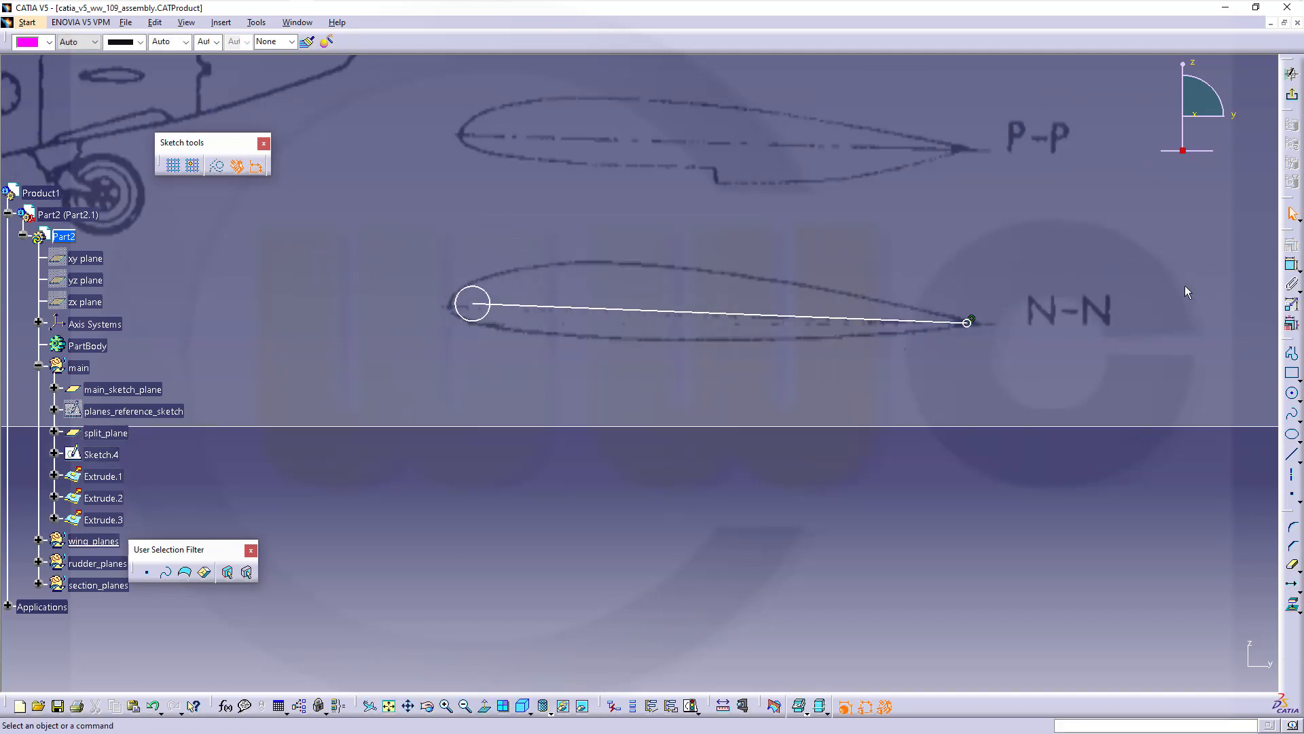
# Spline the N-N upper surface through eight points, from the leading edge to just past the trailing edge
pyautogui.click(1291, 412)
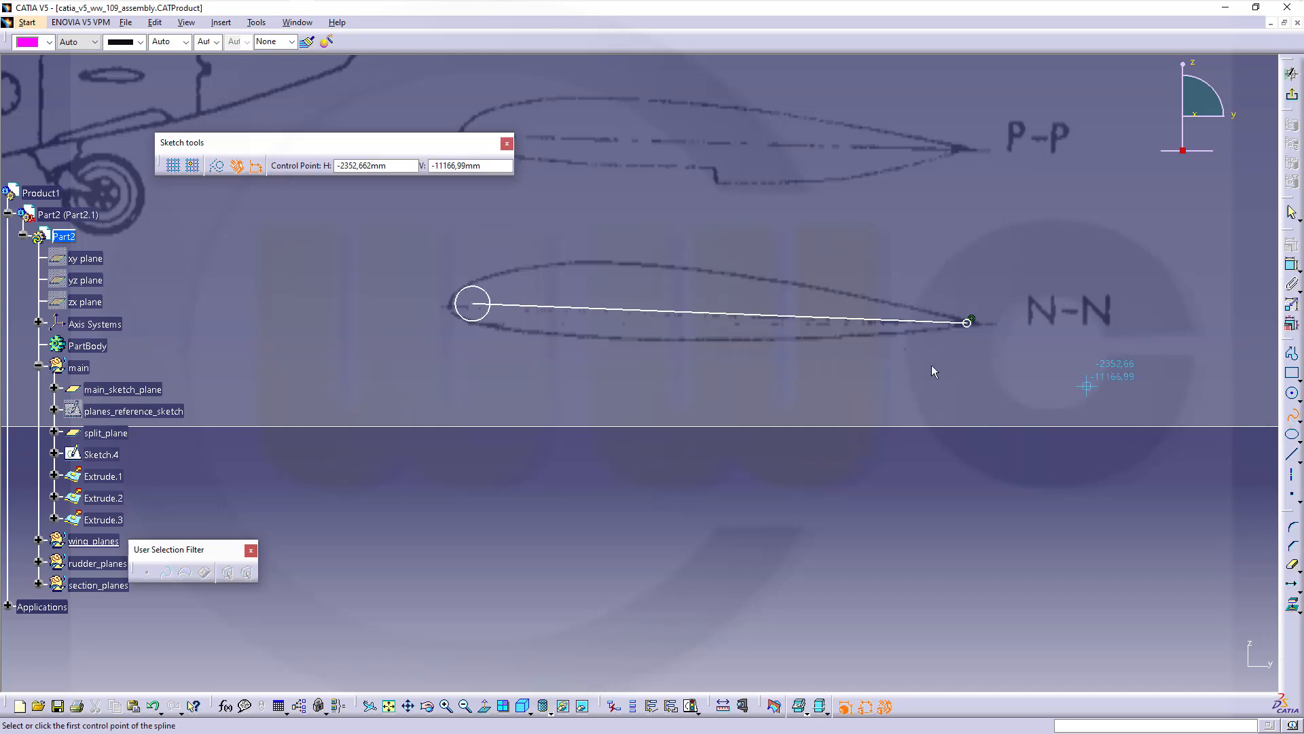
pyautogui.moveTo(577, 409); pyautogui.dragTo(552, 332, button='middle')
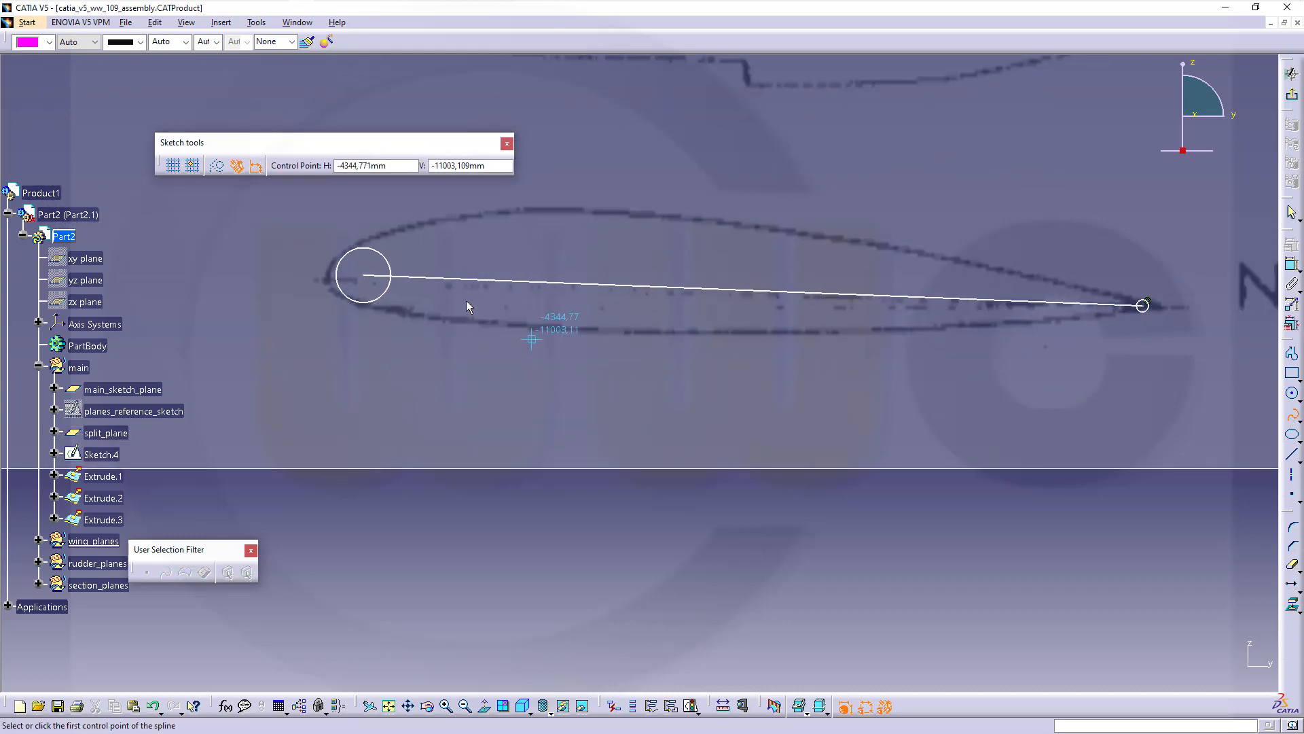
pyautogui.click(312, 261)
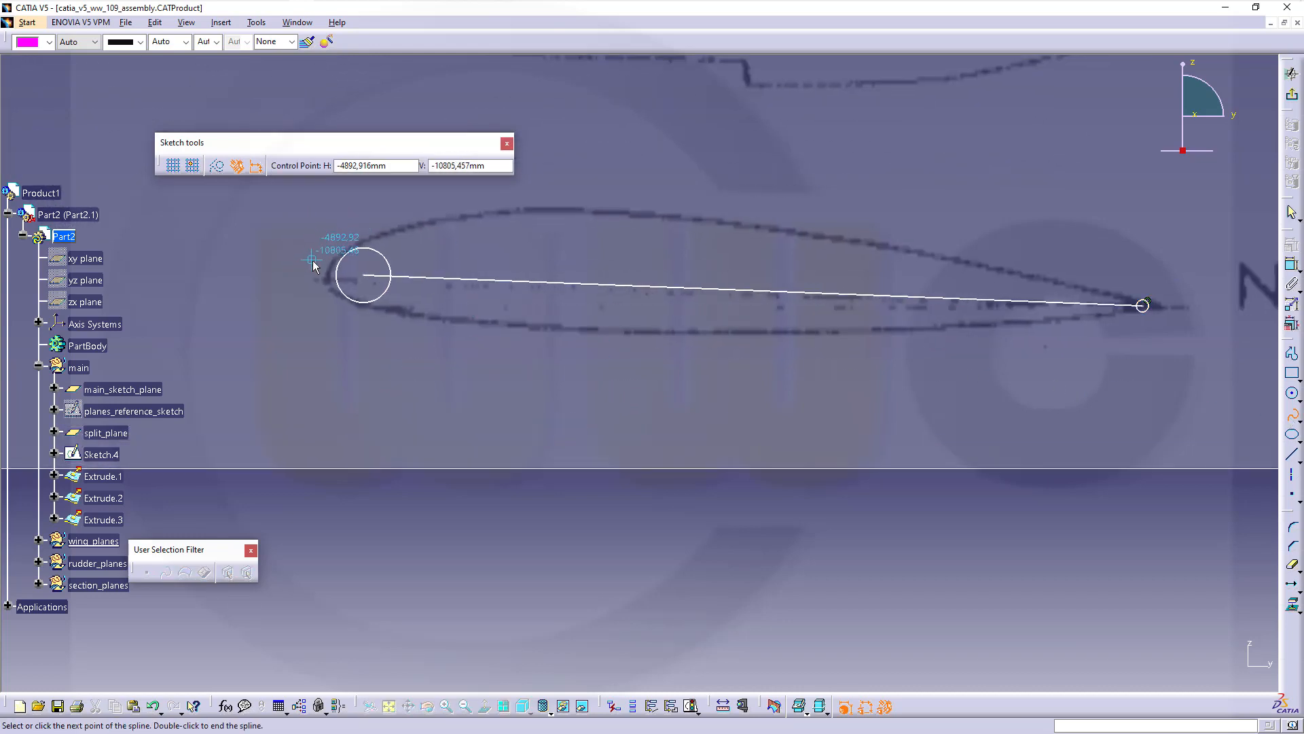
pyautogui.click(421, 224)
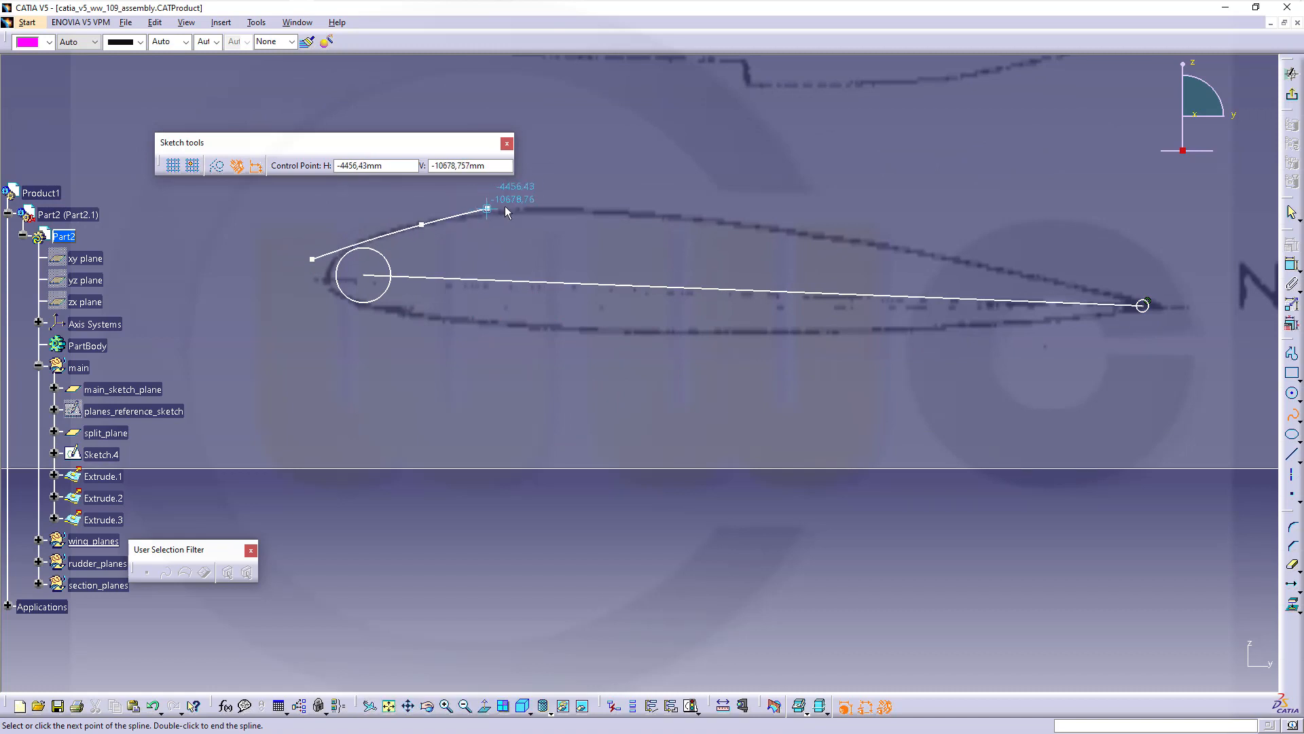
pyautogui.click(563, 208)
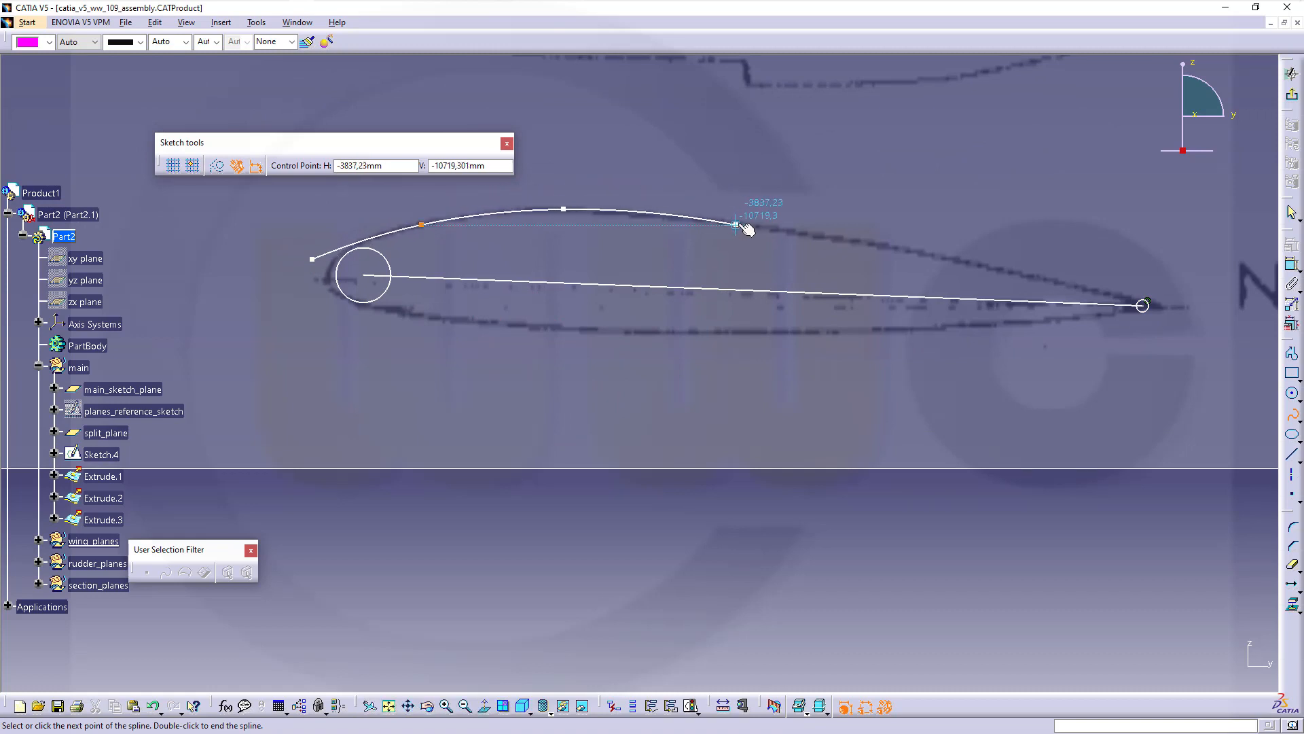
pyautogui.click(699, 218)
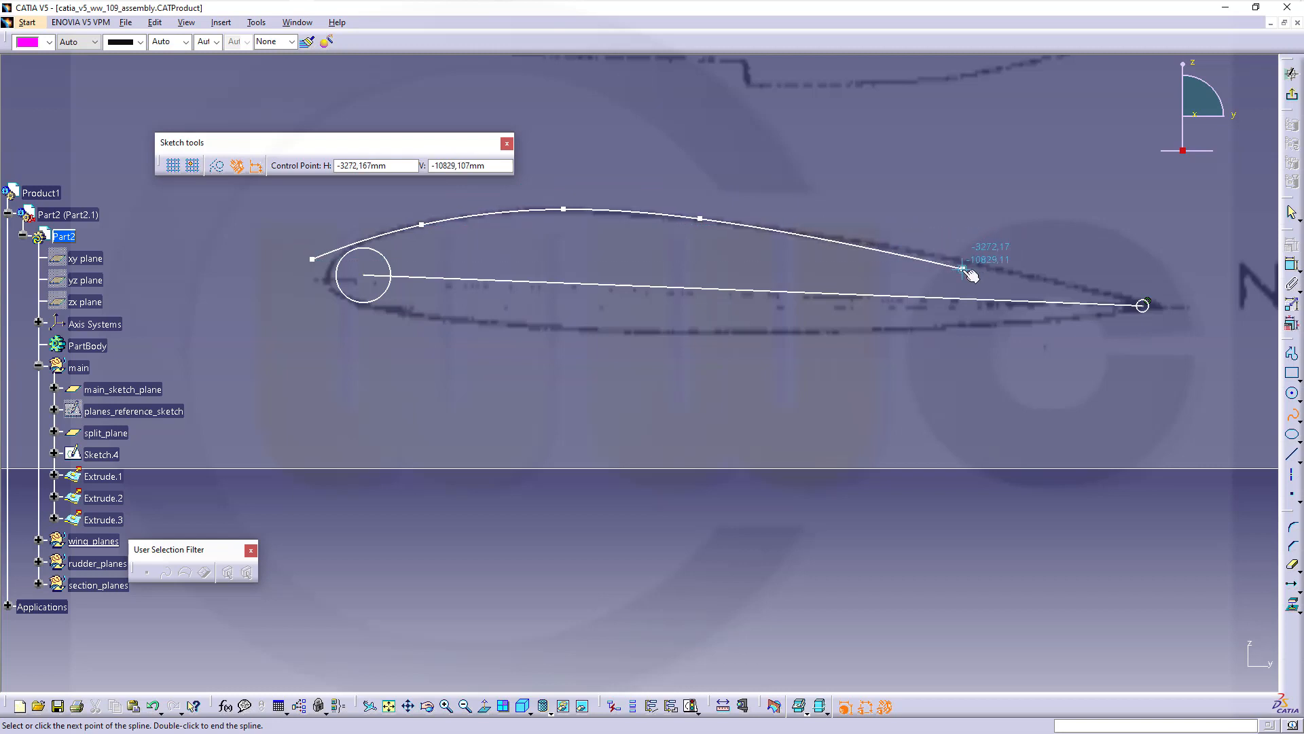
pyautogui.click(915, 253)
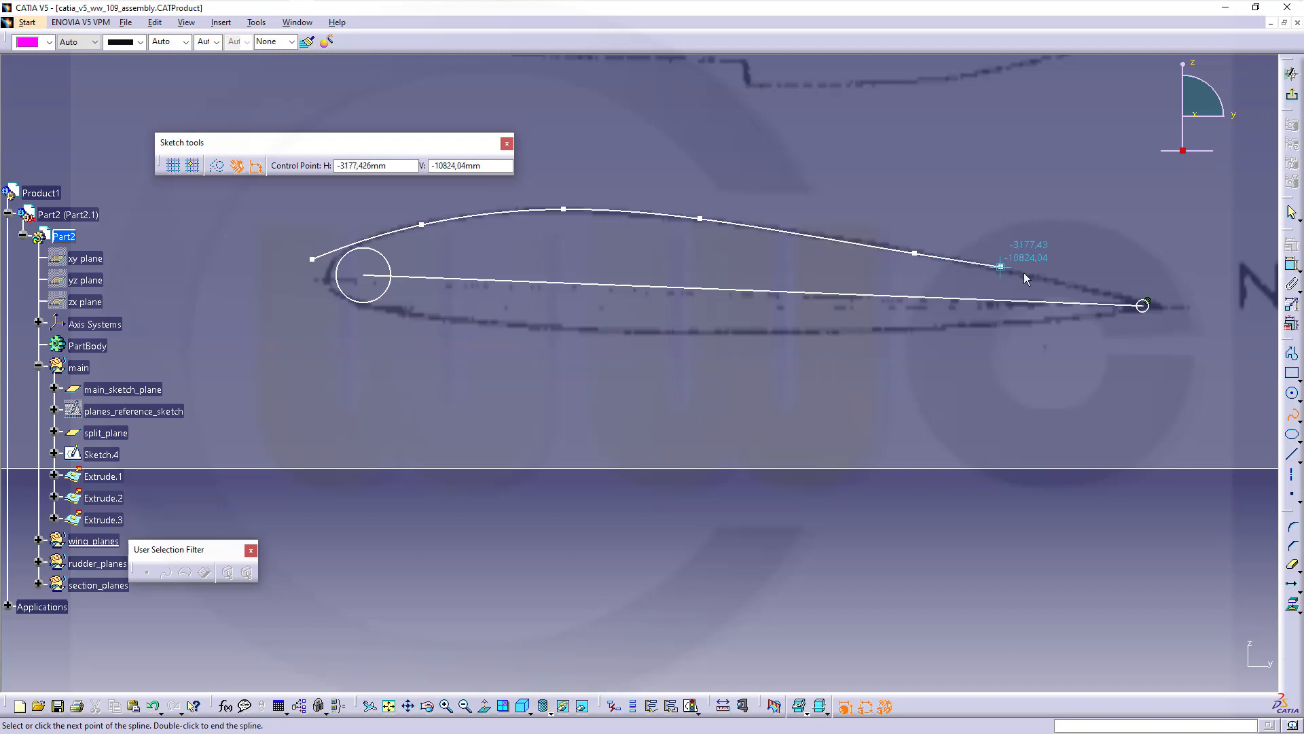
pyautogui.click(1101, 292)
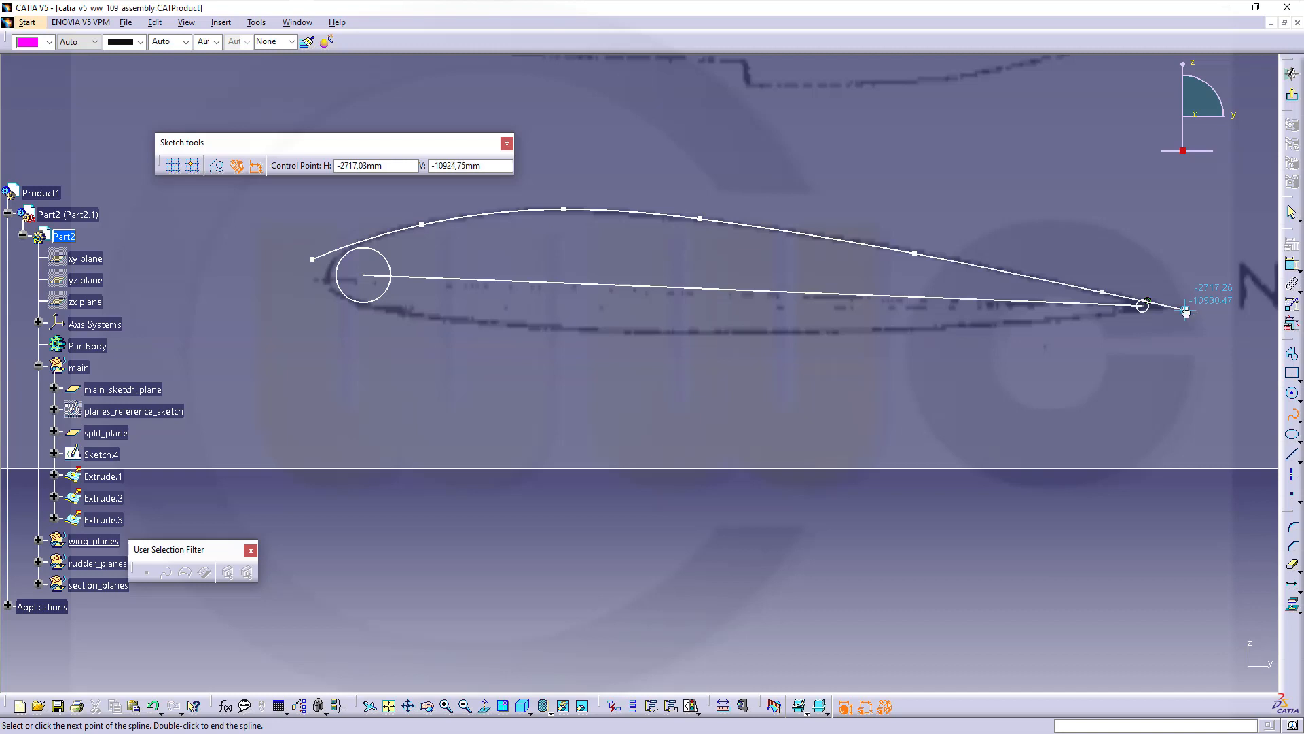
pyautogui.click(1185, 310)
pyautogui.doubleClick(1216, 331)
pyautogui.press('Escape')
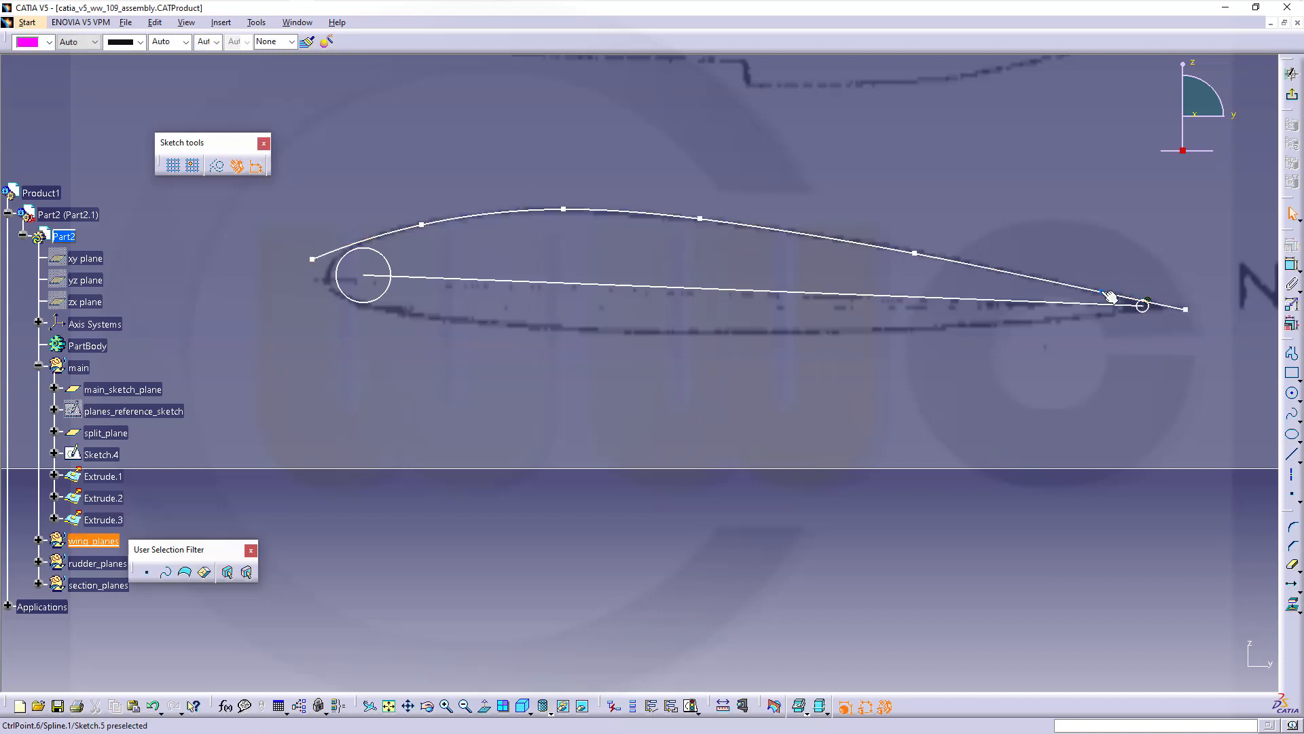
# Nudge two rear spline points onto the upper airfoil contour
pyautogui.moveTo(1102, 292); pyautogui.dragTo(1098, 292)
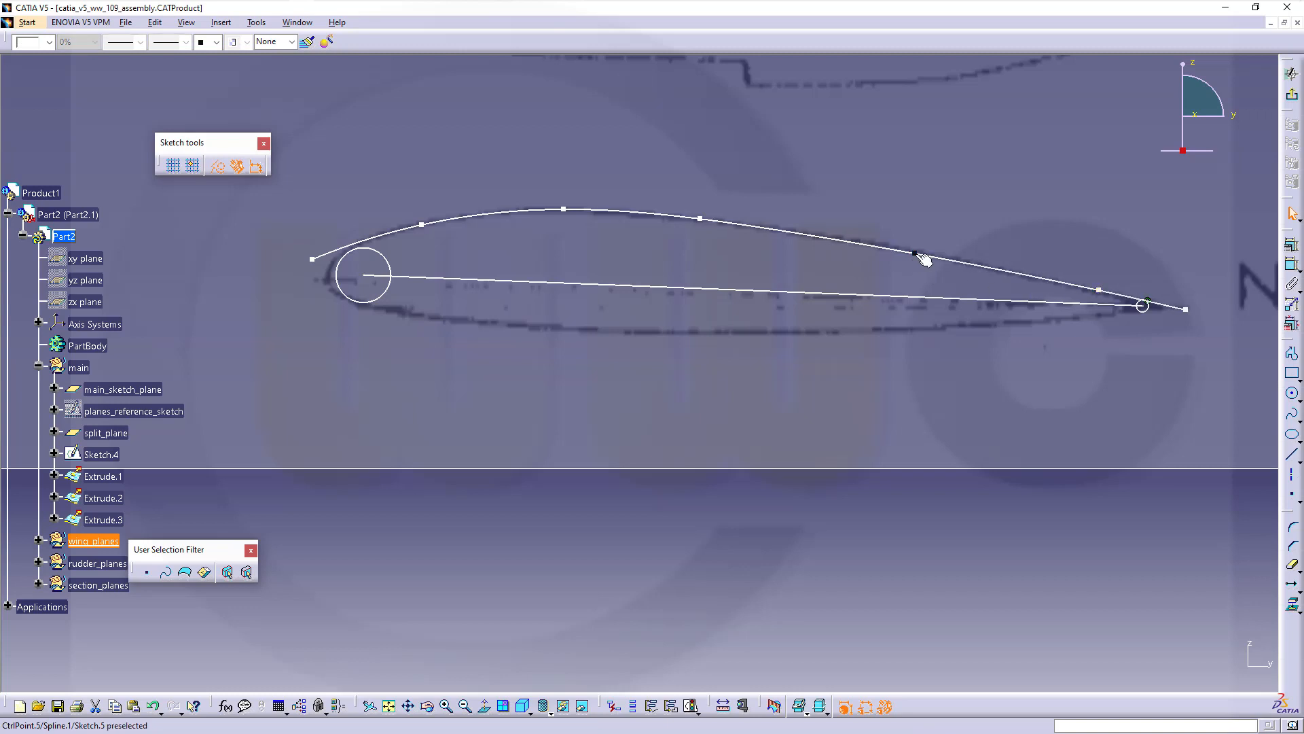
pyautogui.moveTo(915, 254); pyautogui.dragTo(916, 252)
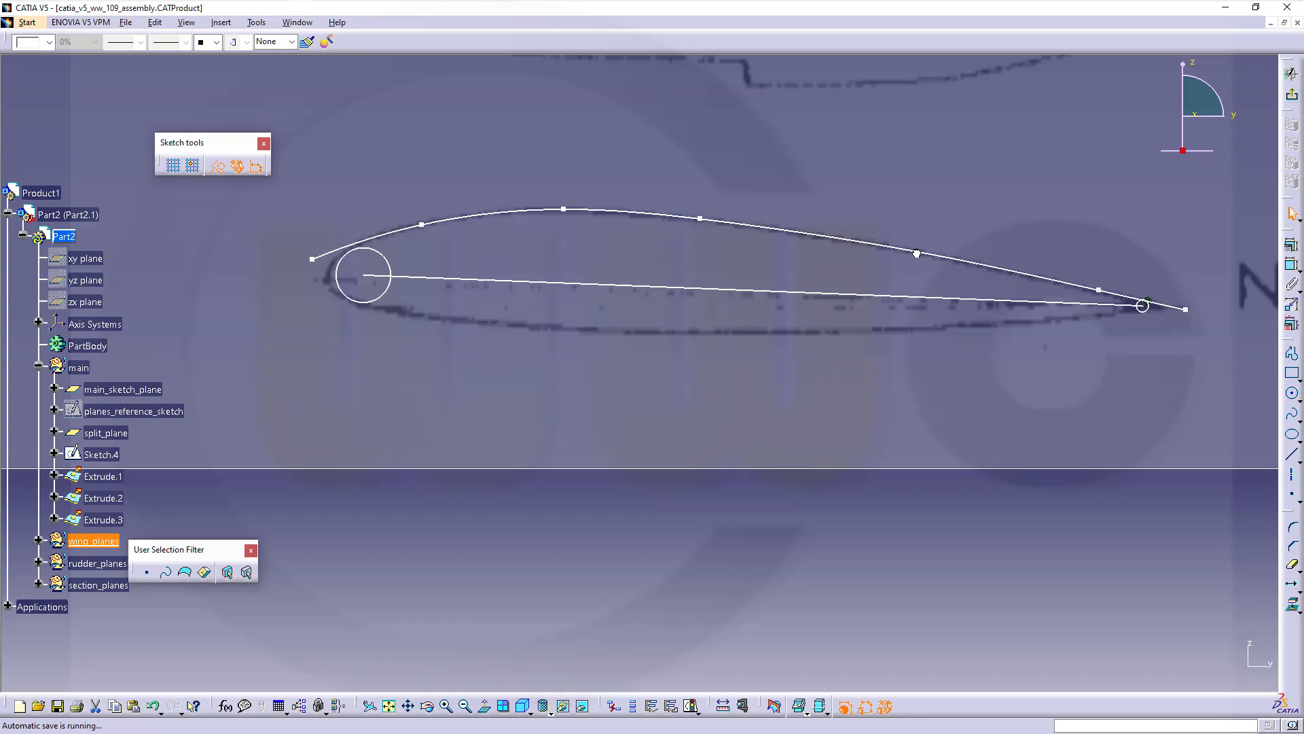
pyautogui.click(1014, 391)
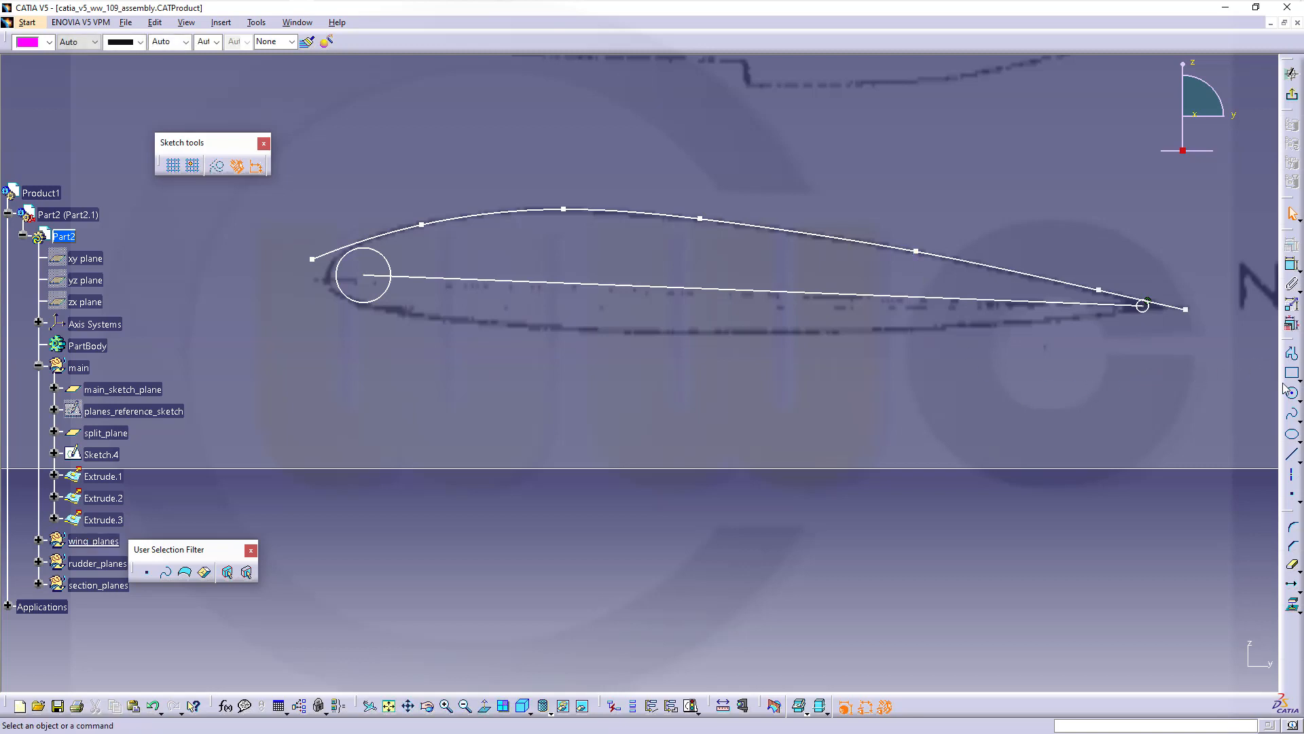
# Spline the N-N lower surface from the leading edge to the trailing-edge endpoint
pyautogui.click(1291, 413)
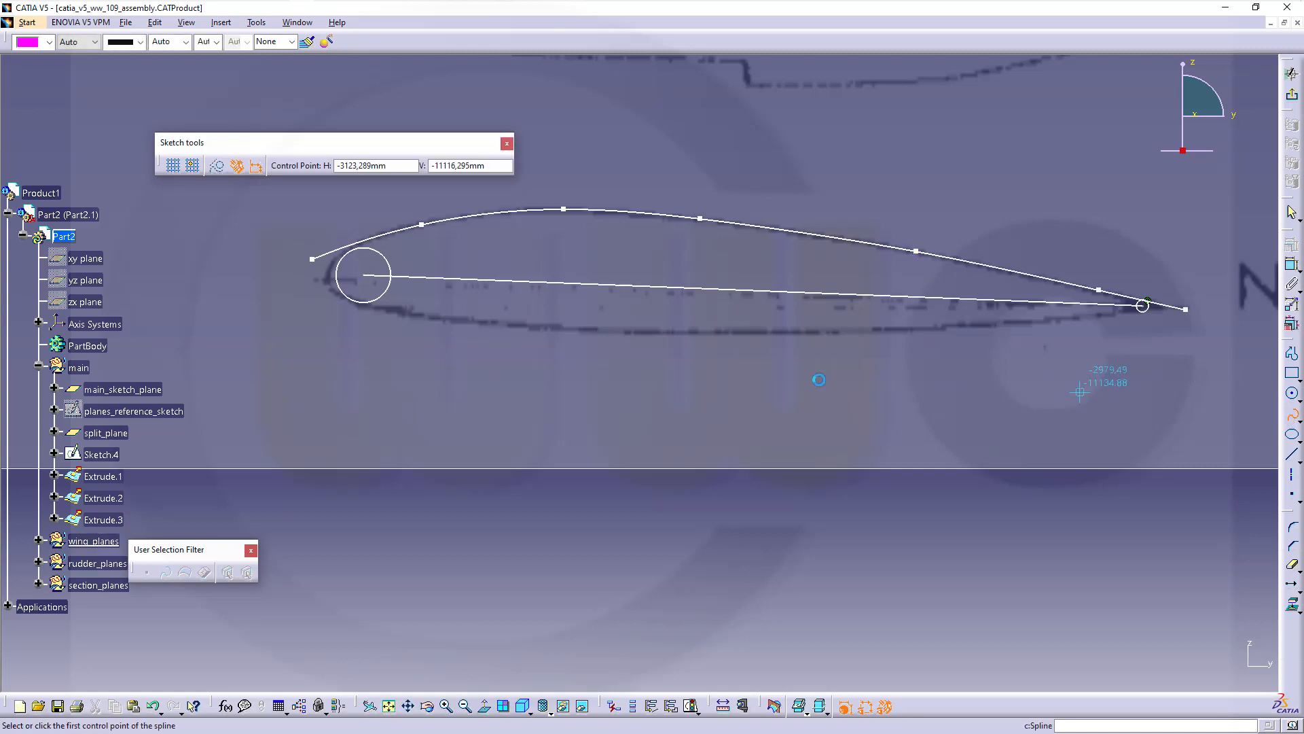
pyautogui.click(312, 294)
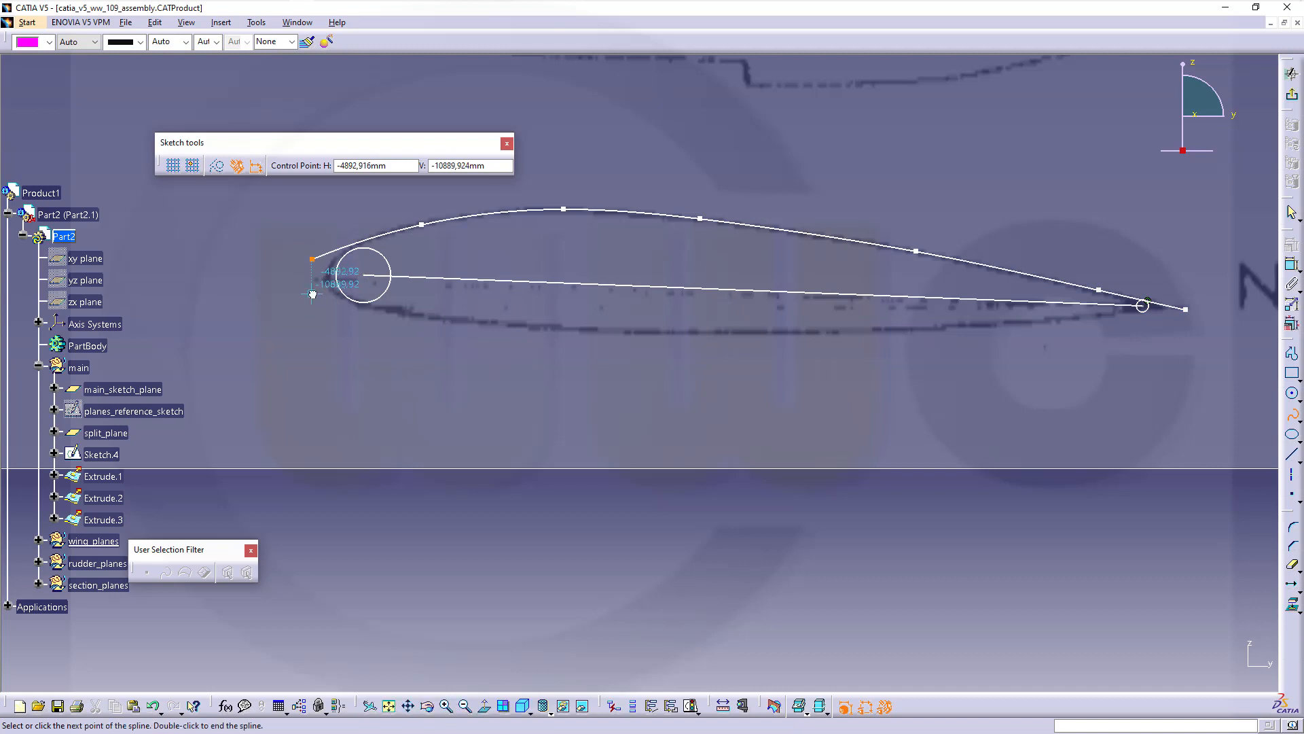
pyautogui.click(434, 319)
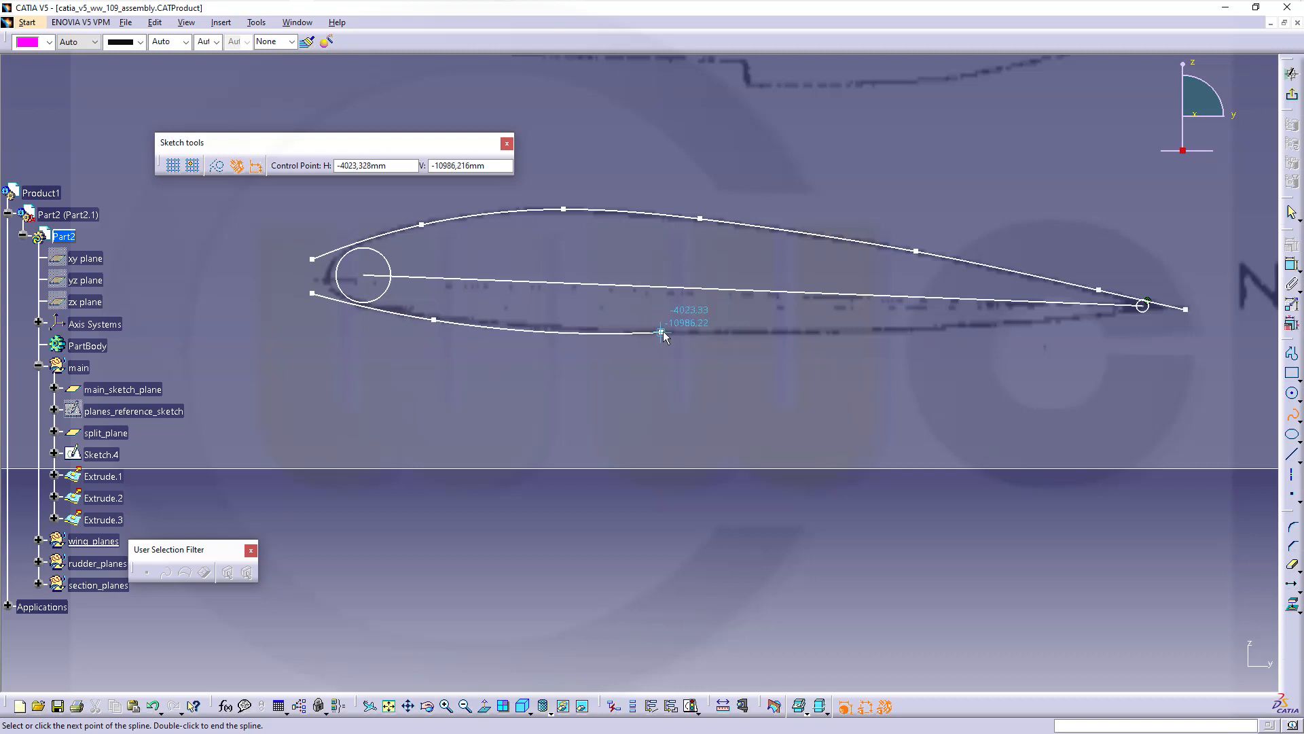
pyautogui.click(570, 332)
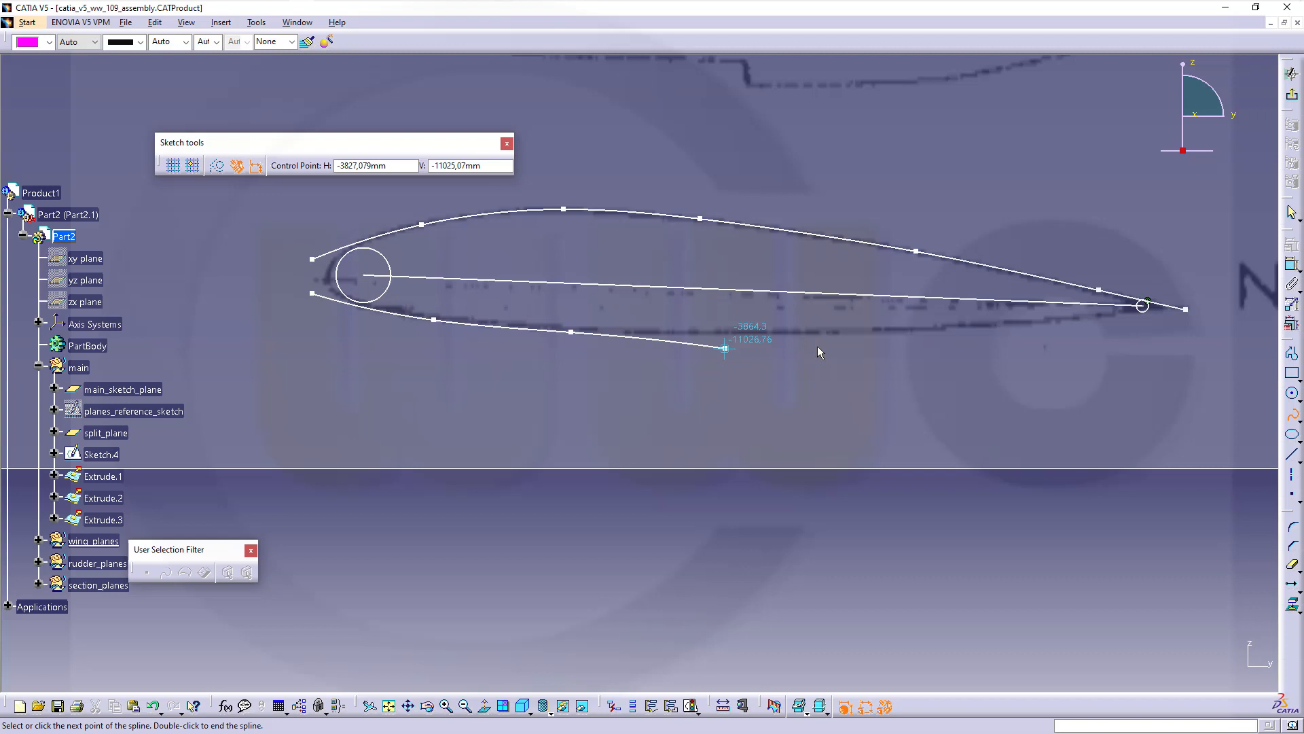
pyautogui.click(889, 331)
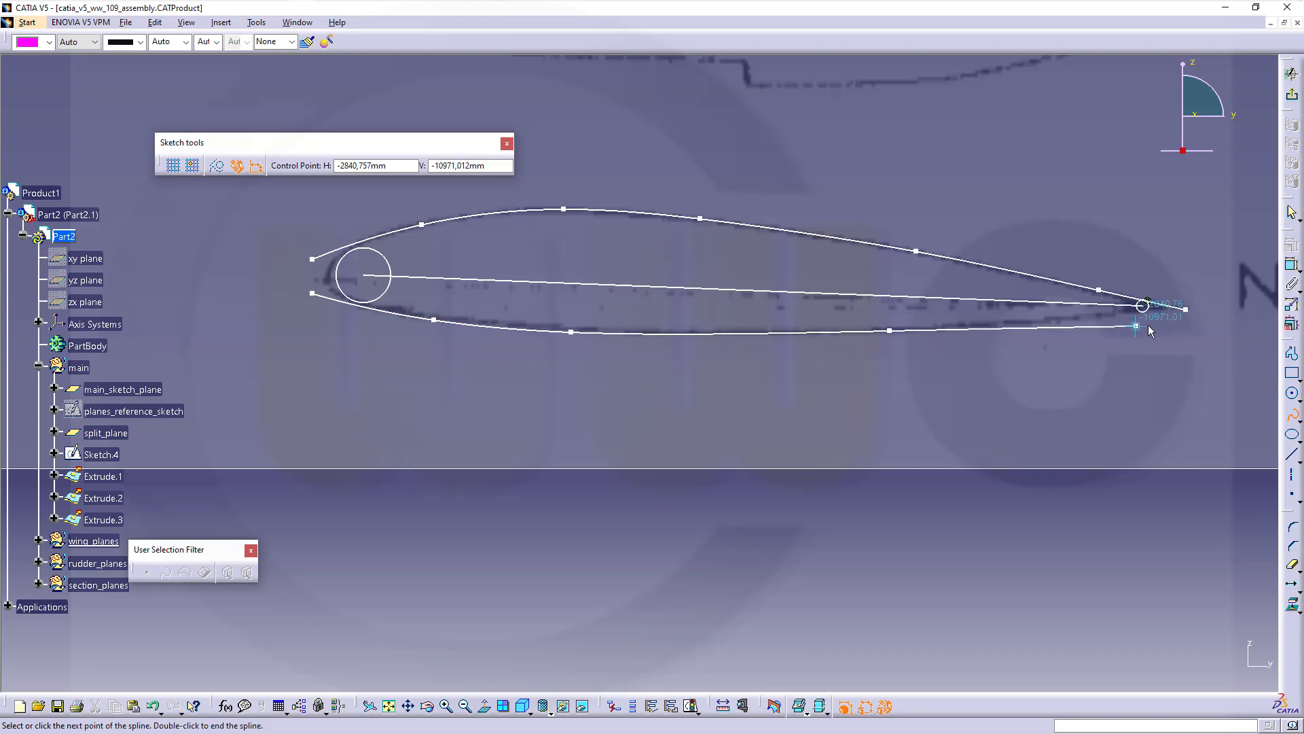
pyautogui.doubleClick(1185, 310)
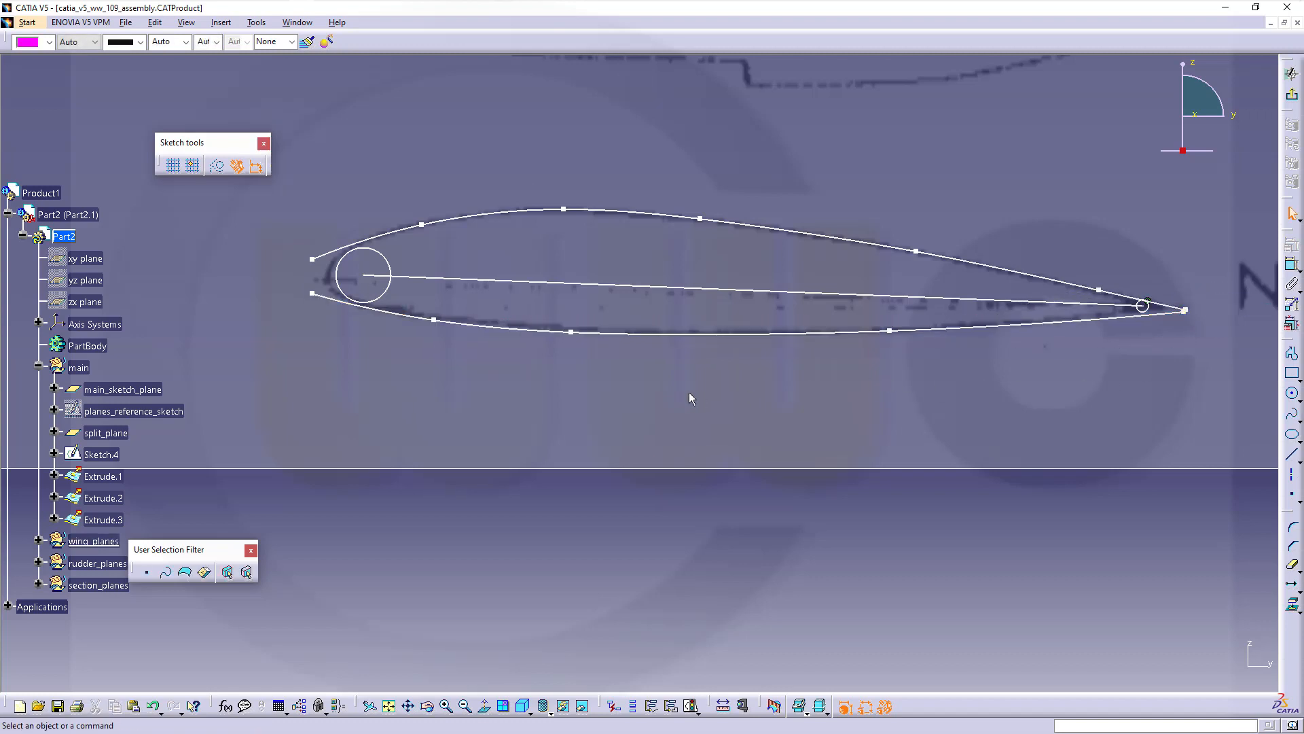
# Make both the upper and lower splines tangent to the leading-edge circle
pyautogui.click(1291, 265)
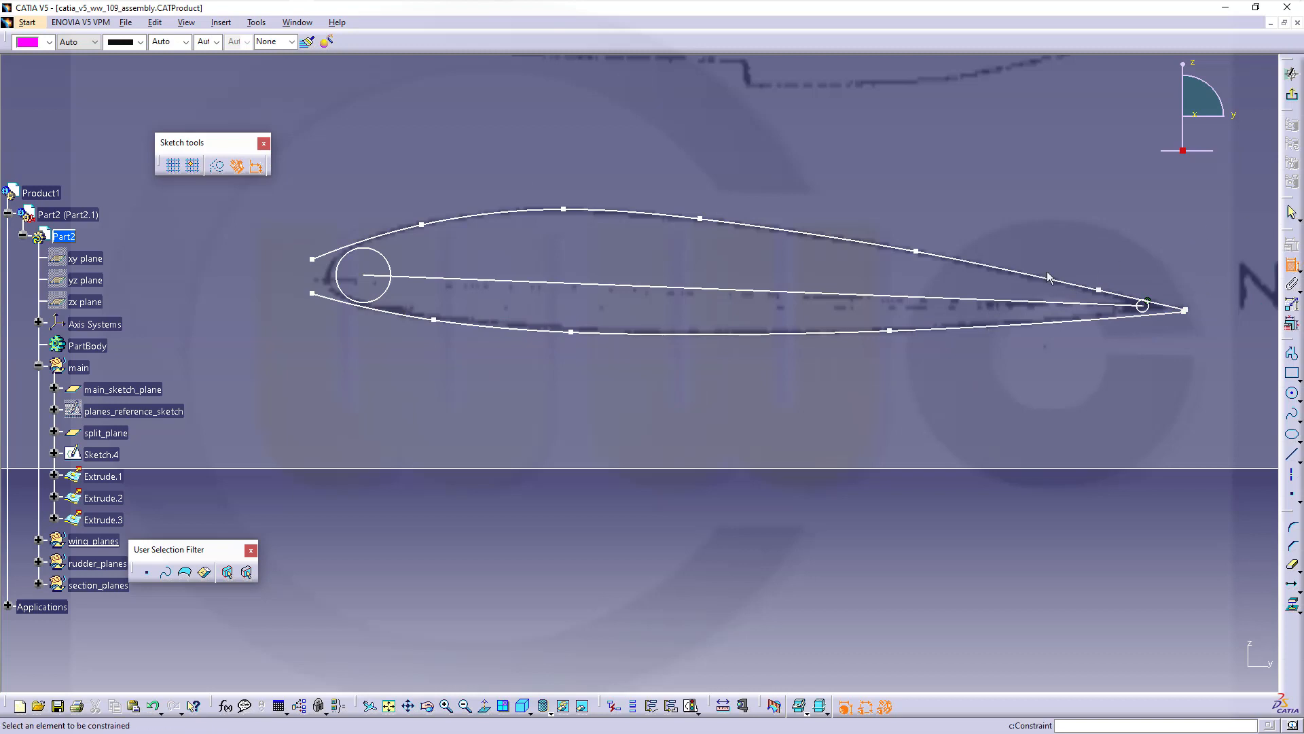
pyautogui.click(362, 248)
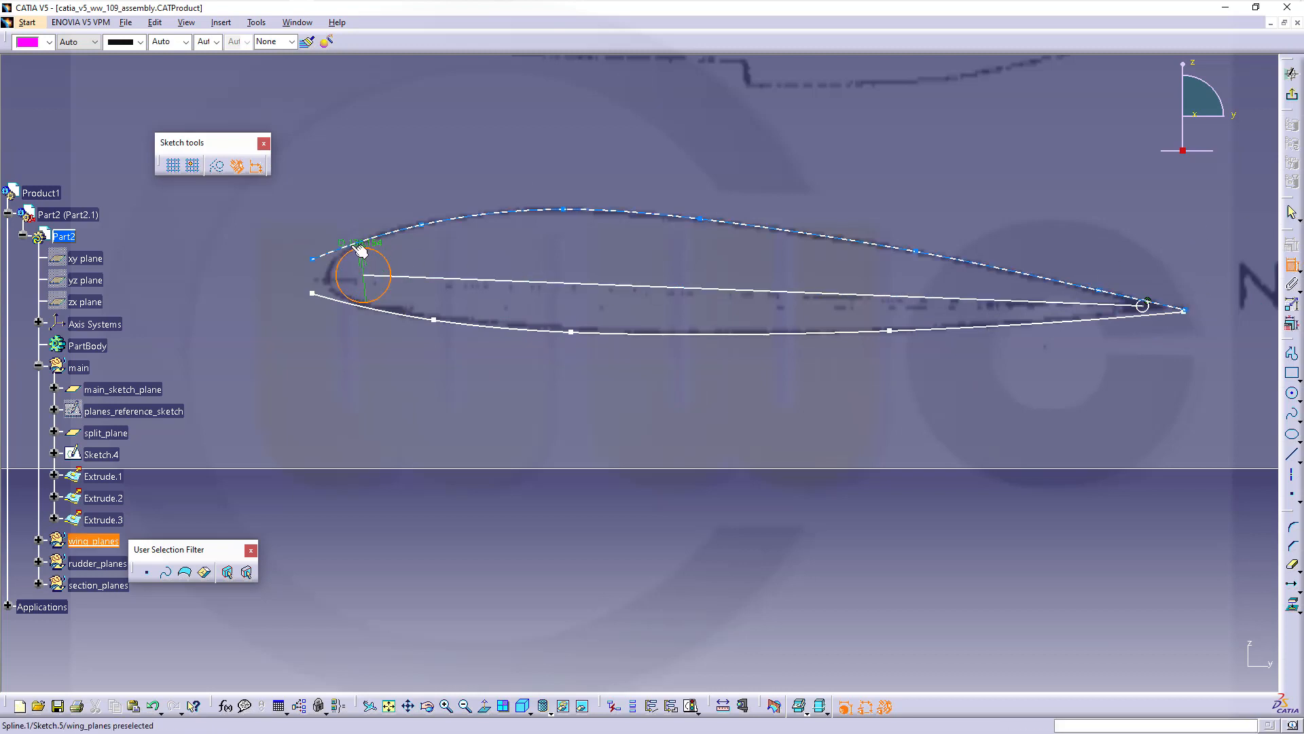
pyautogui.click(360, 250)
pyautogui.rightClick(354, 248)
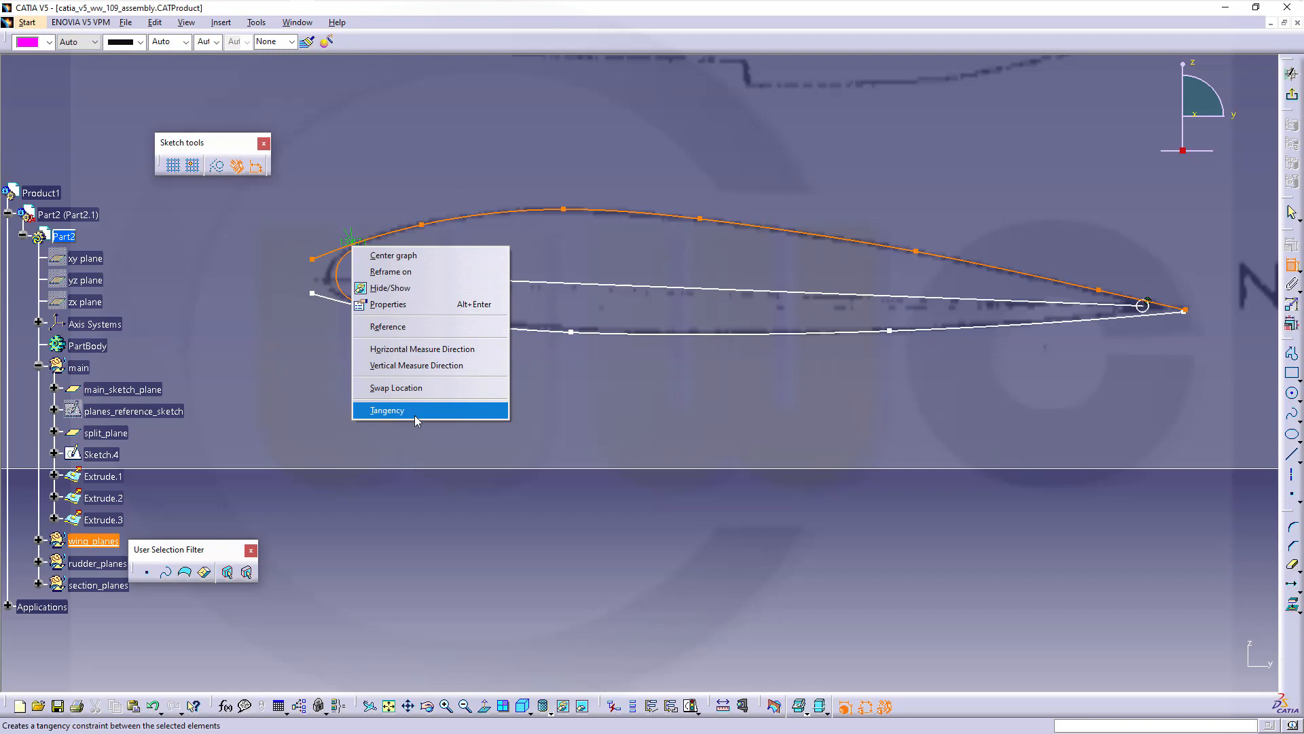
pyautogui.click(387, 411)
pyautogui.click(375, 300)
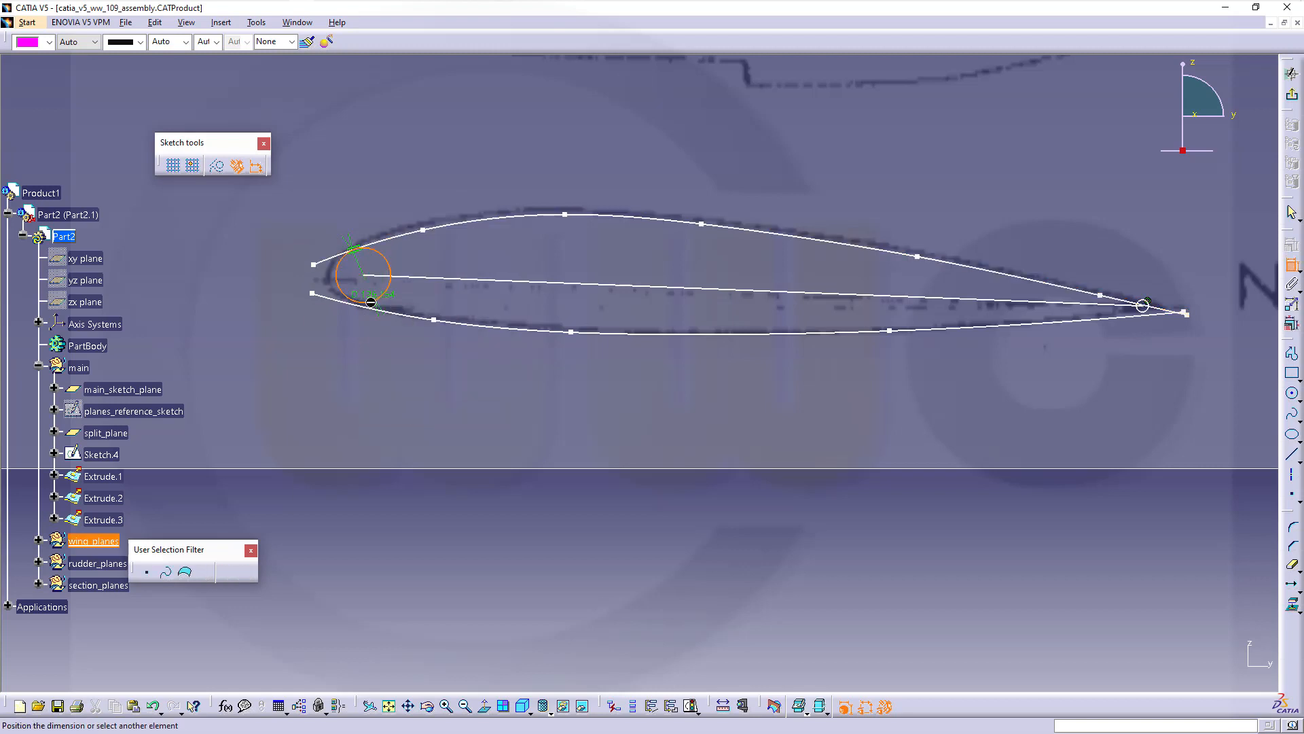
pyautogui.click(370, 307)
pyautogui.rightClick(375, 311)
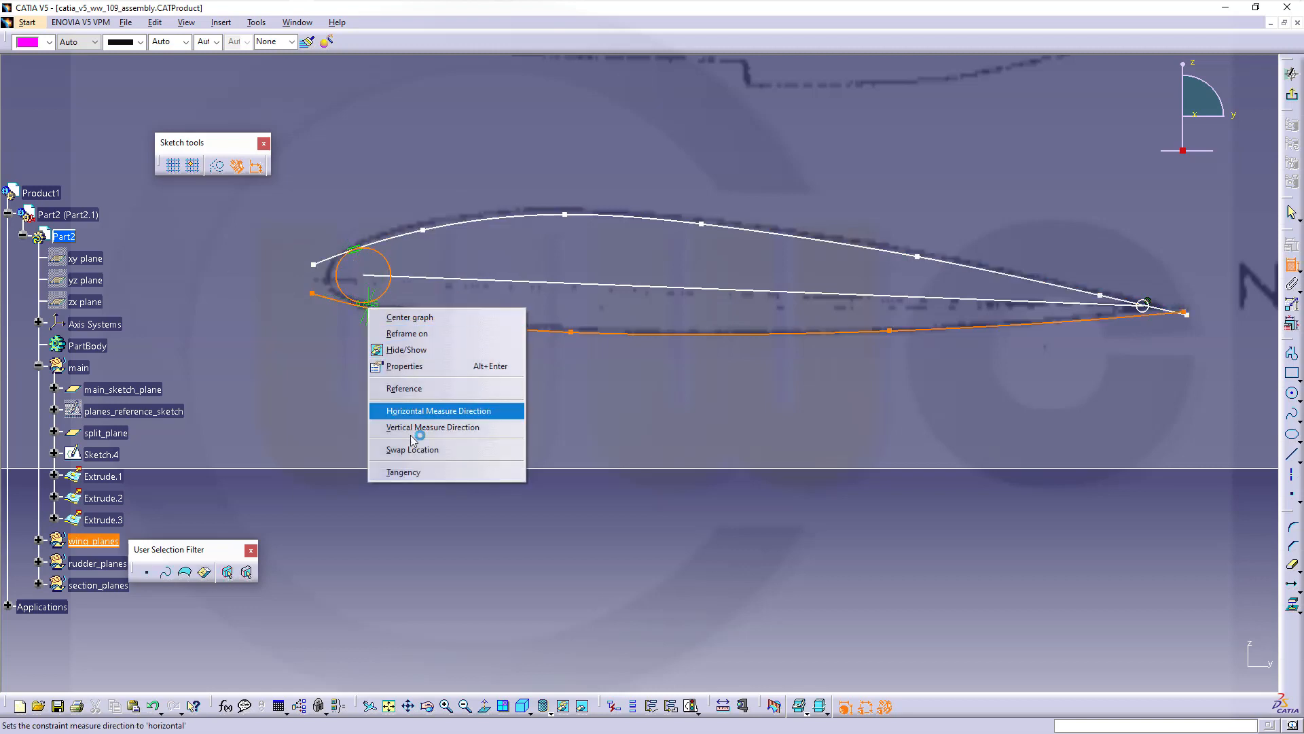
pyautogui.click(415, 470)
# Make the upper and lower curves tangent to the trailing-edge circle
pyautogui.moveTo(972, 380)
pyautogui.mouseDown(button='middle')
pyautogui.moveTo(728, 390)
pyautogui.moveTo(722, 360)
pyautogui.moveTo(782, 314)
pyautogui.mouseUp(button='middle')
pyautogui.moveTo(795, 399)
pyautogui.mouseDown(button='middle')
pyautogui.moveTo(727, 413)
pyautogui.moveTo(1065, 225)
pyautogui.mouseUp(button='middle')
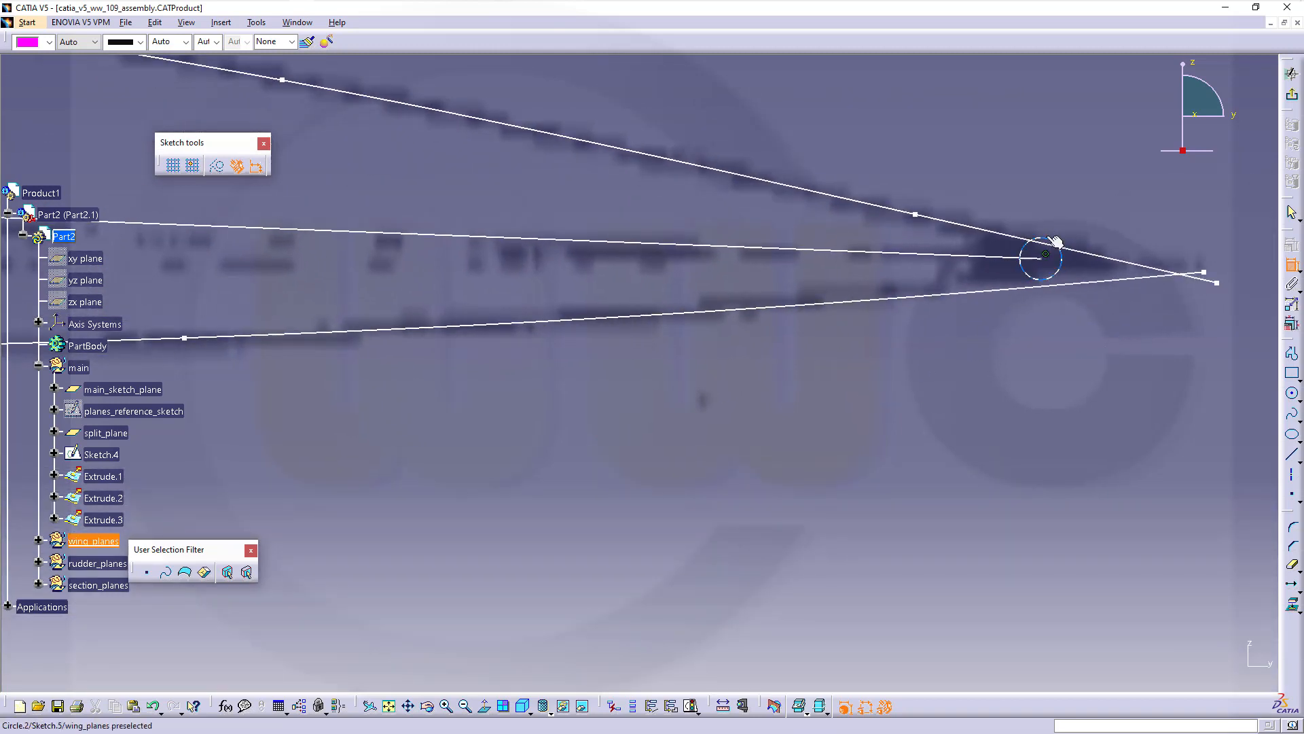
pyautogui.click(1029, 241)
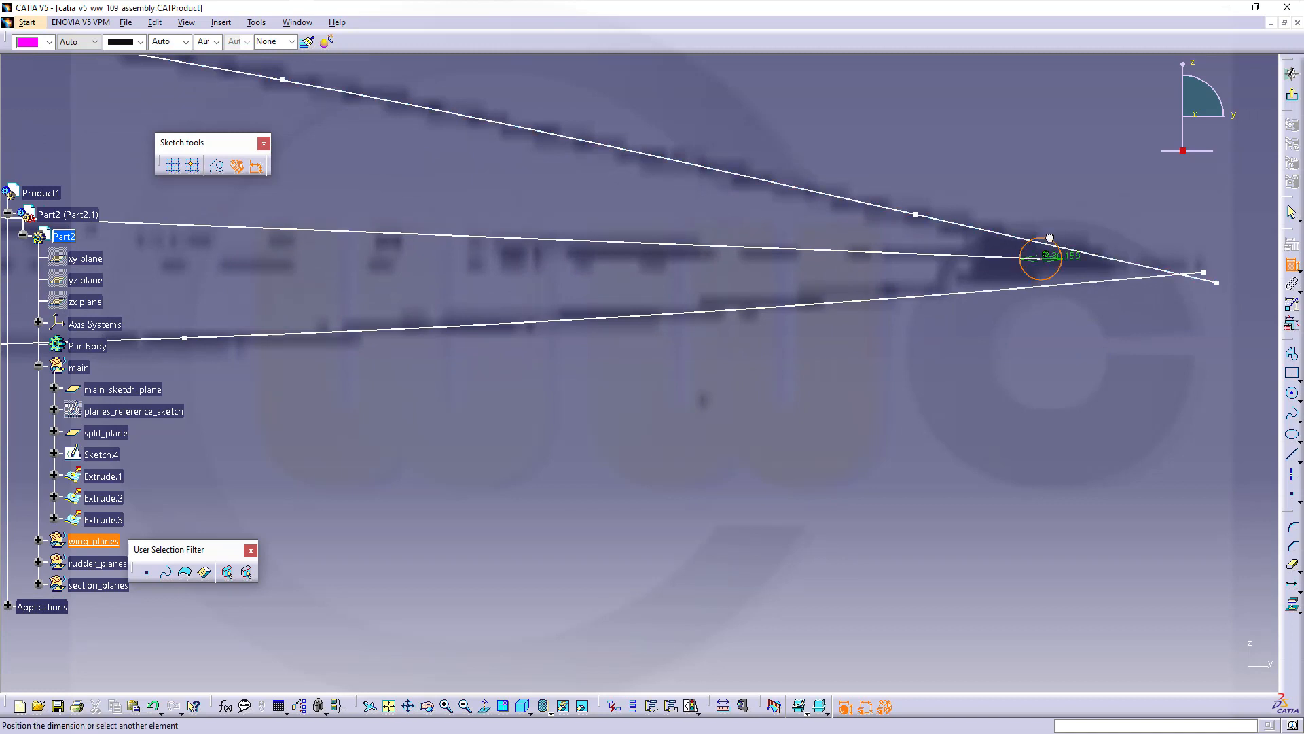
pyautogui.click(1020, 240)
pyautogui.rightClick(1012, 231)
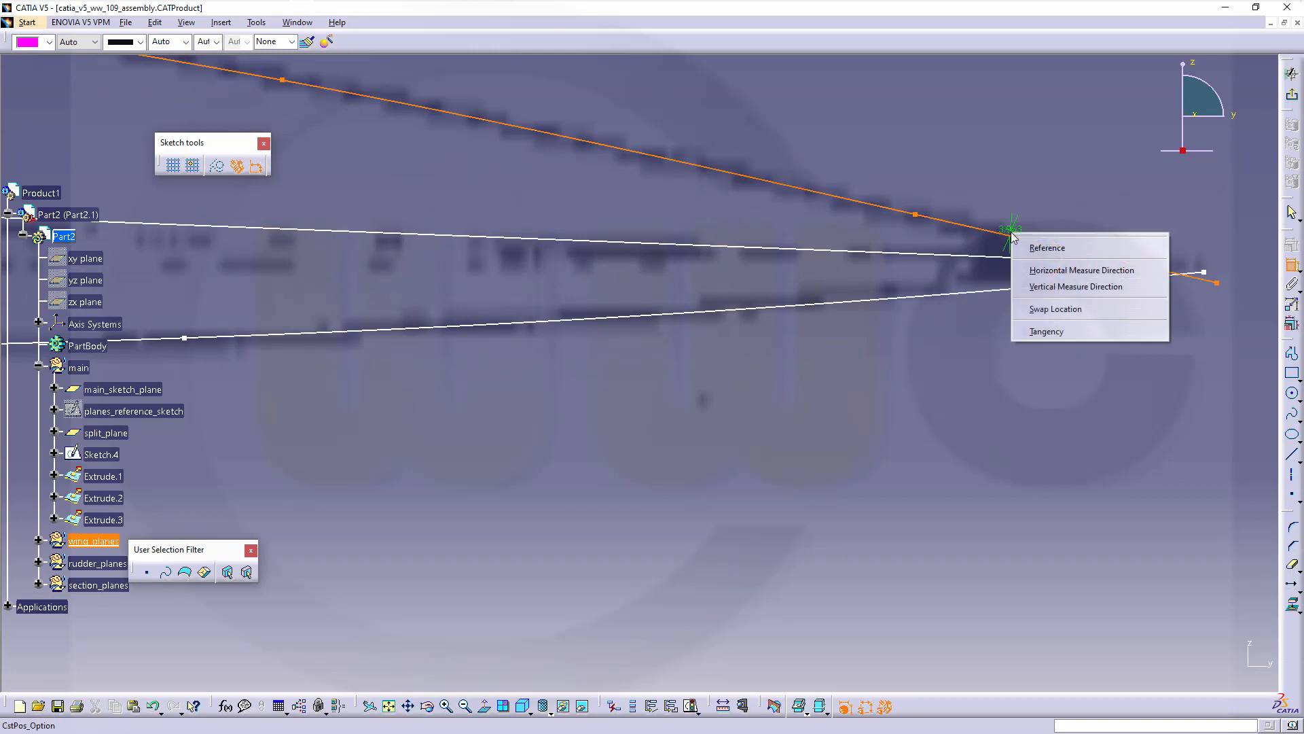
pyautogui.click(1036, 333)
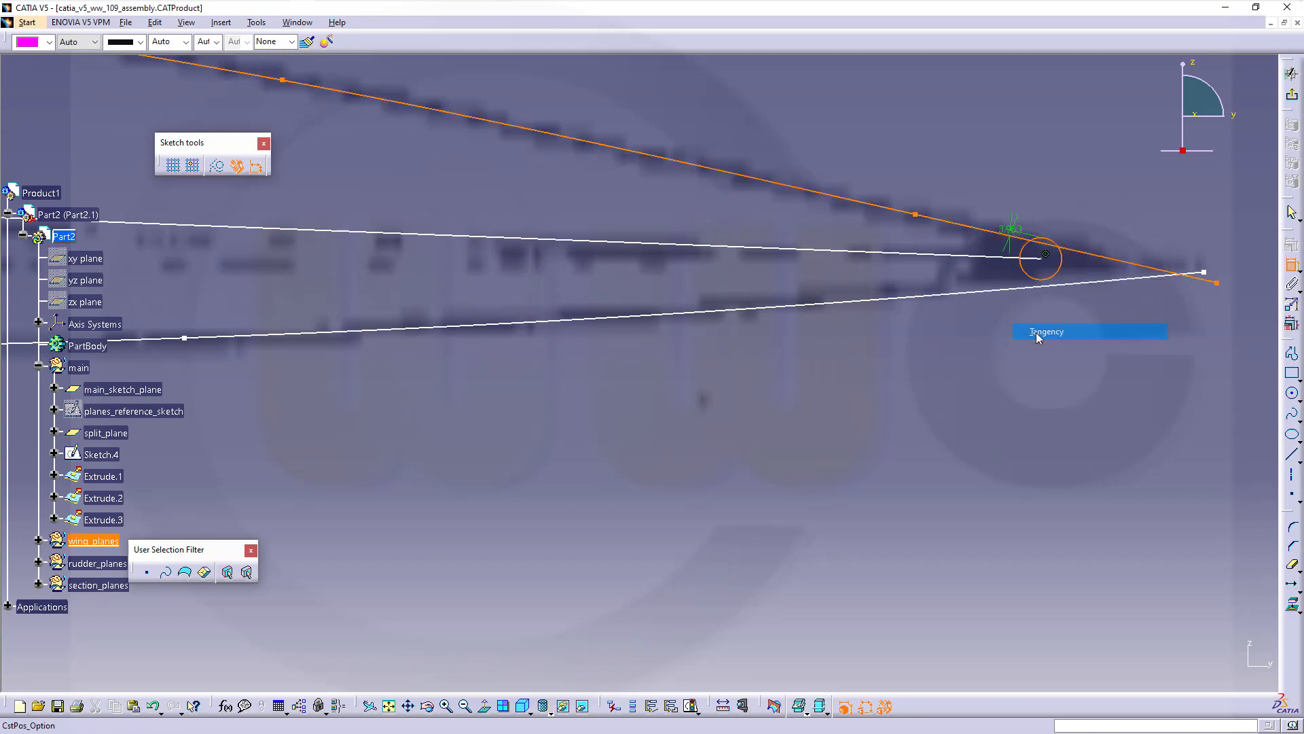
pyautogui.click(1042, 274)
pyautogui.click(1046, 282)
pyautogui.rightClick(1043, 286)
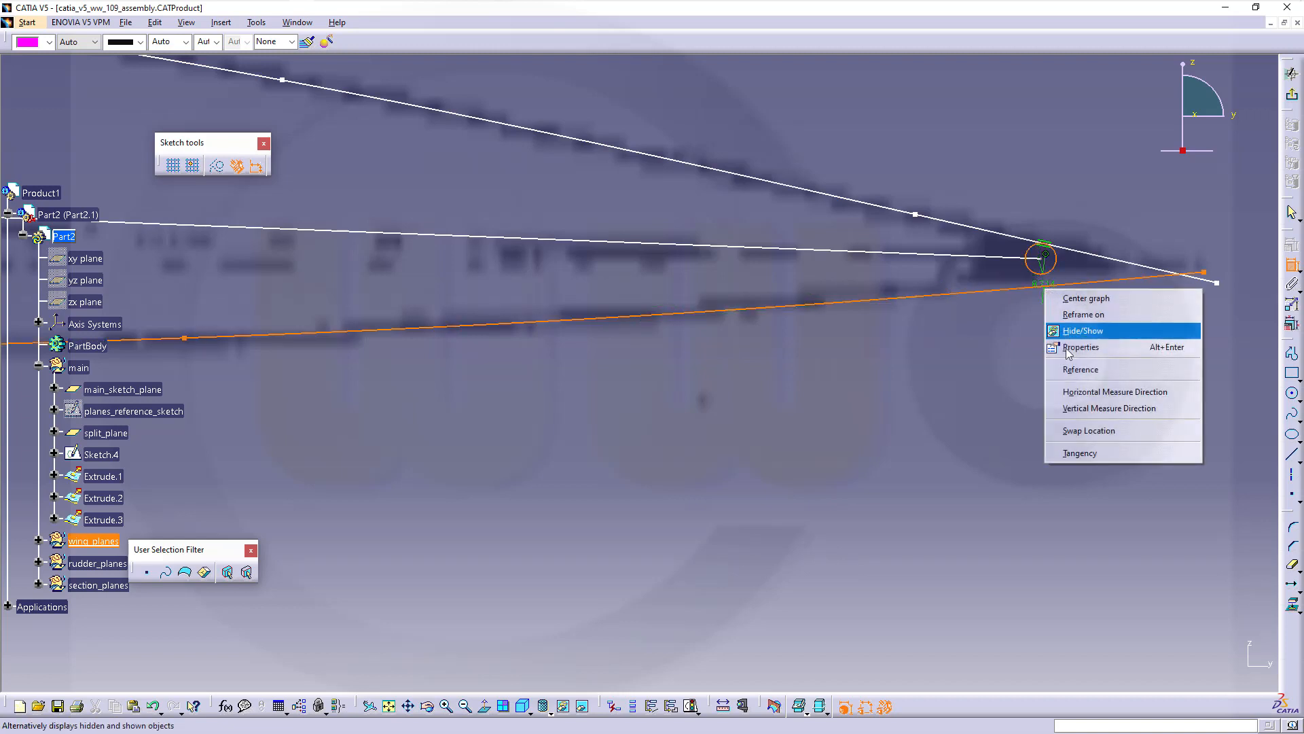
pyautogui.click(1086, 452)
# Nudge the lower curve down near the circle and recentre the whole airfoil in view
pyautogui.moveTo(1014, 358); pyautogui.dragTo(1111, 348, button='middle')
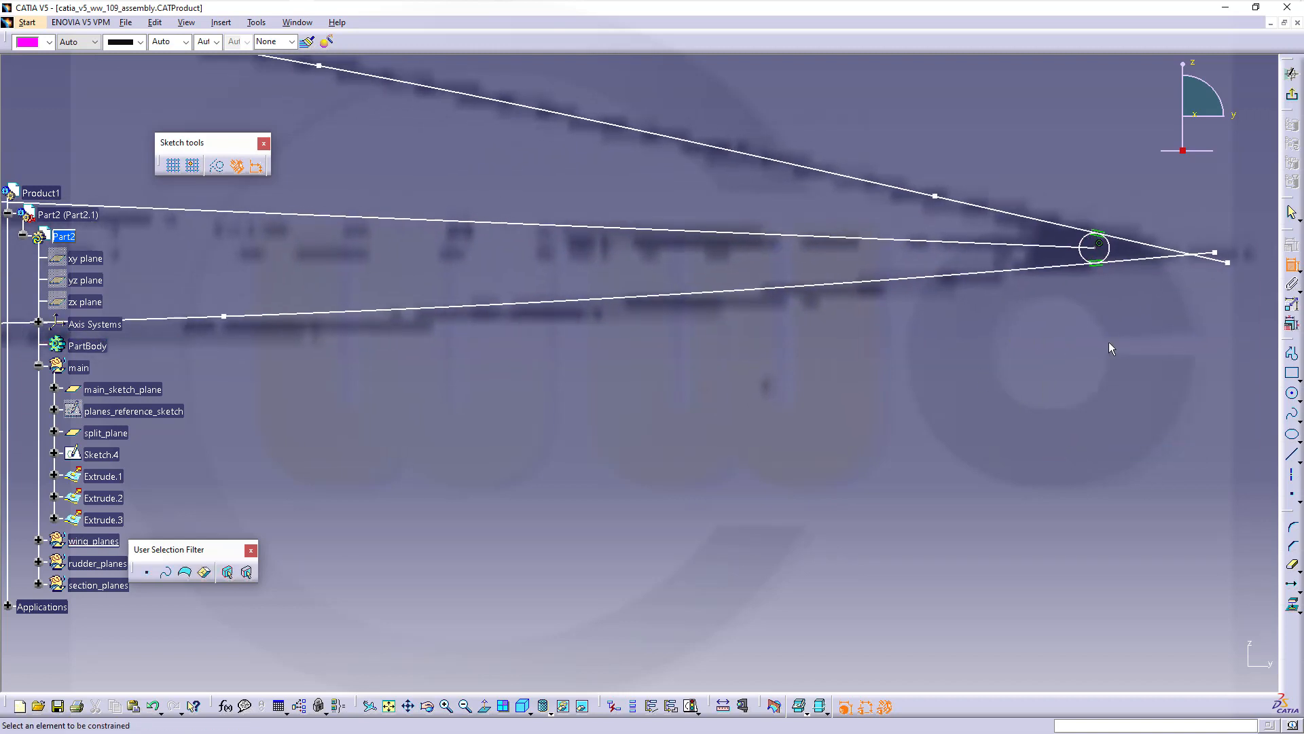
pyautogui.click(1110, 266)
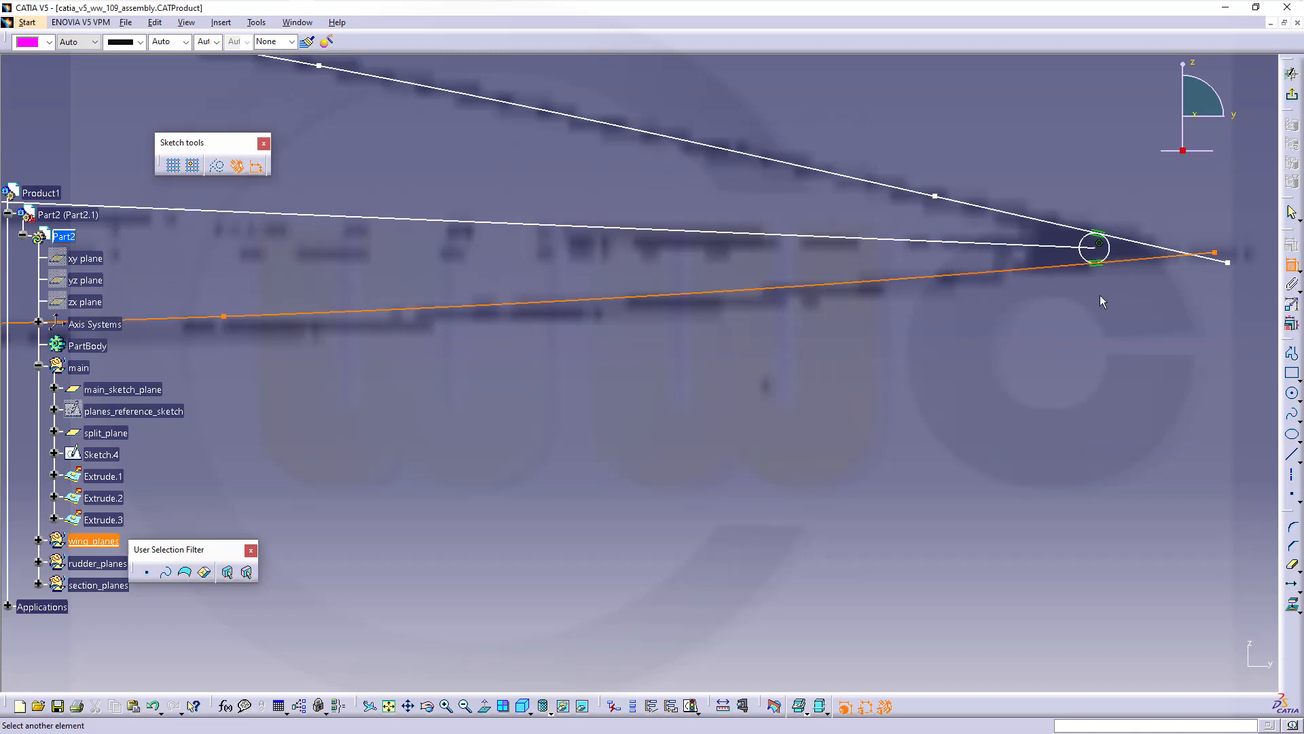
pyautogui.press('Escape')
pyautogui.moveTo(1112, 263); pyautogui.dragTo(1112, 268)
pyautogui.moveTo(1052, 410); pyautogui.dragTo(984, 435, button='middle')
pyautogui.moveTo(900, 394); pyautogui.dragTo(1104, 371, button='middle')
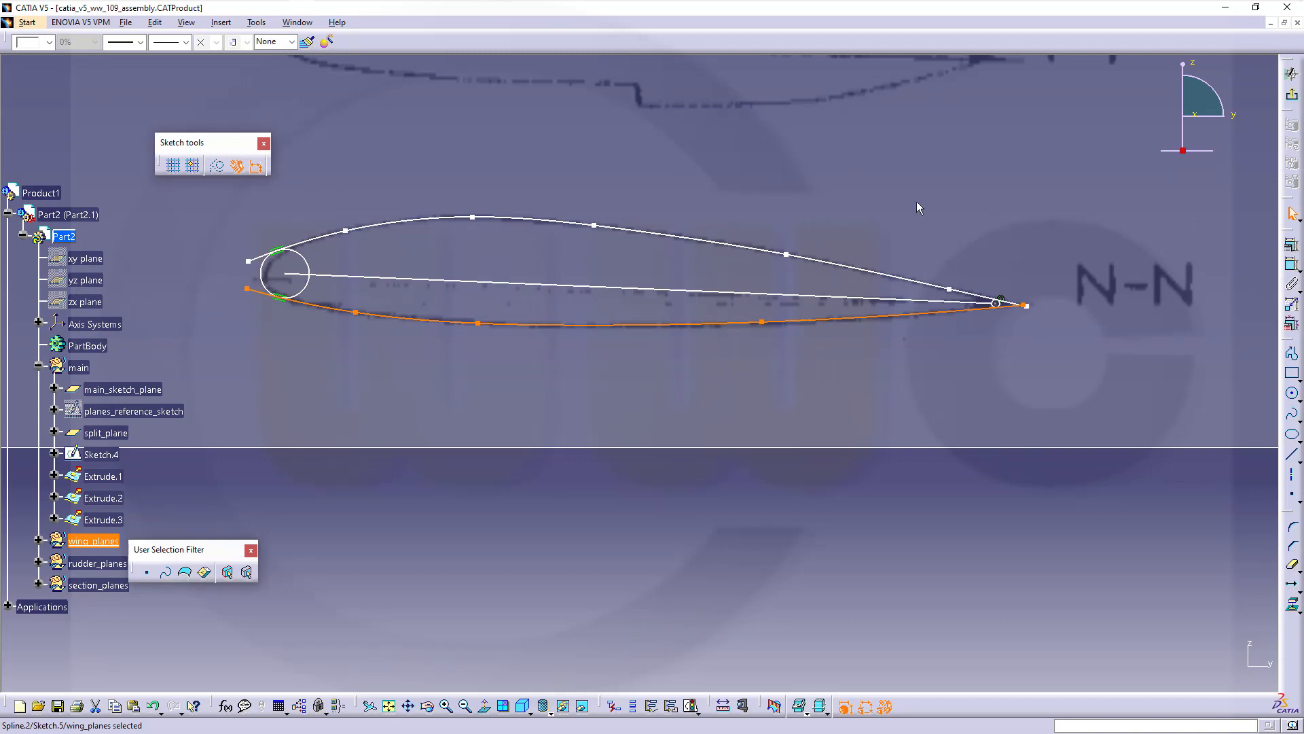
# Quick Trim the upper and lower spline overhangs at the nose
pyautogui.click(1182, 303)
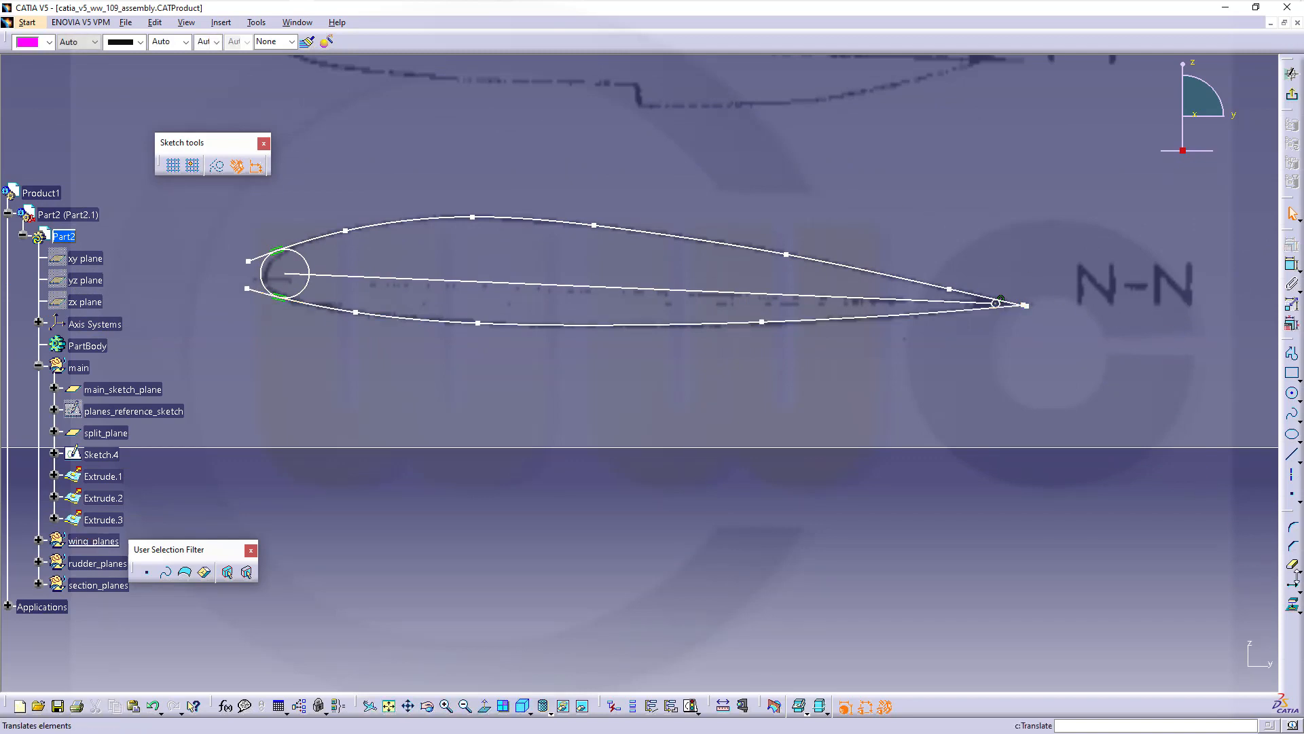
pyautogui.click(1292, 564)
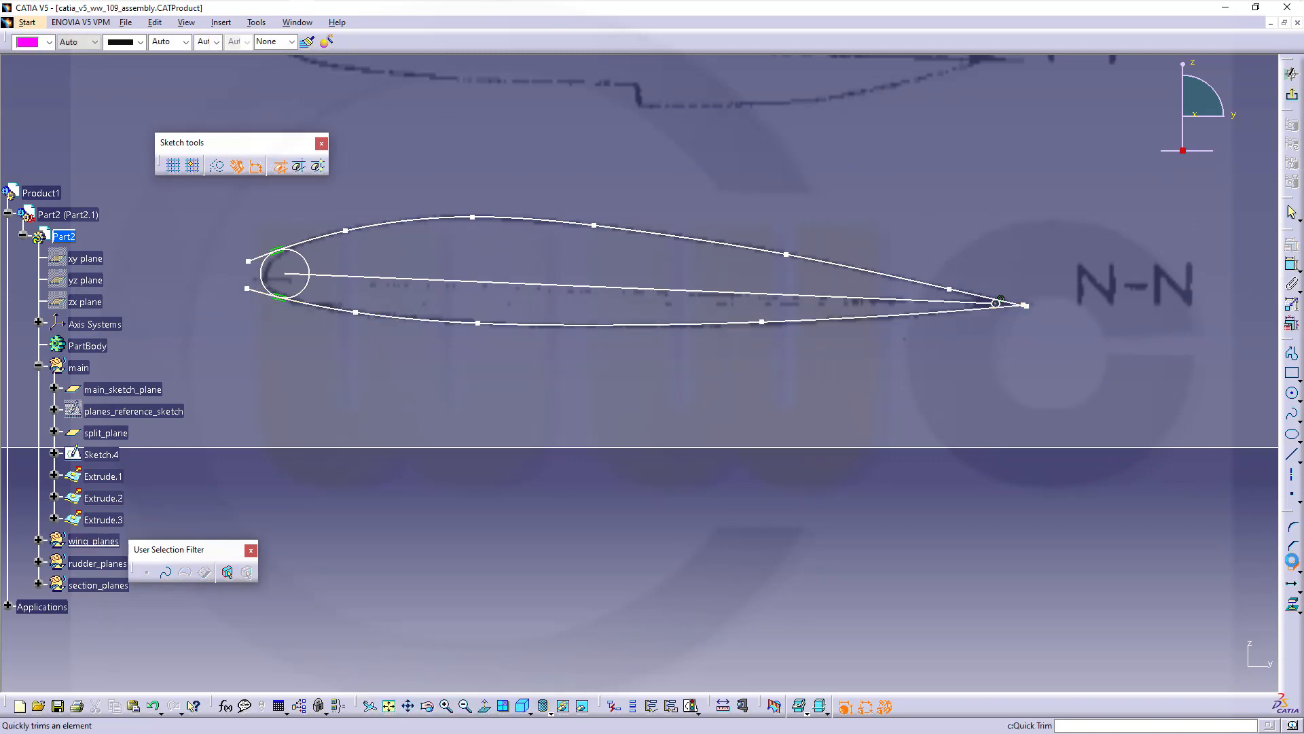
pyautogui.click(254, 289)
pyautogui.click(258, 257)
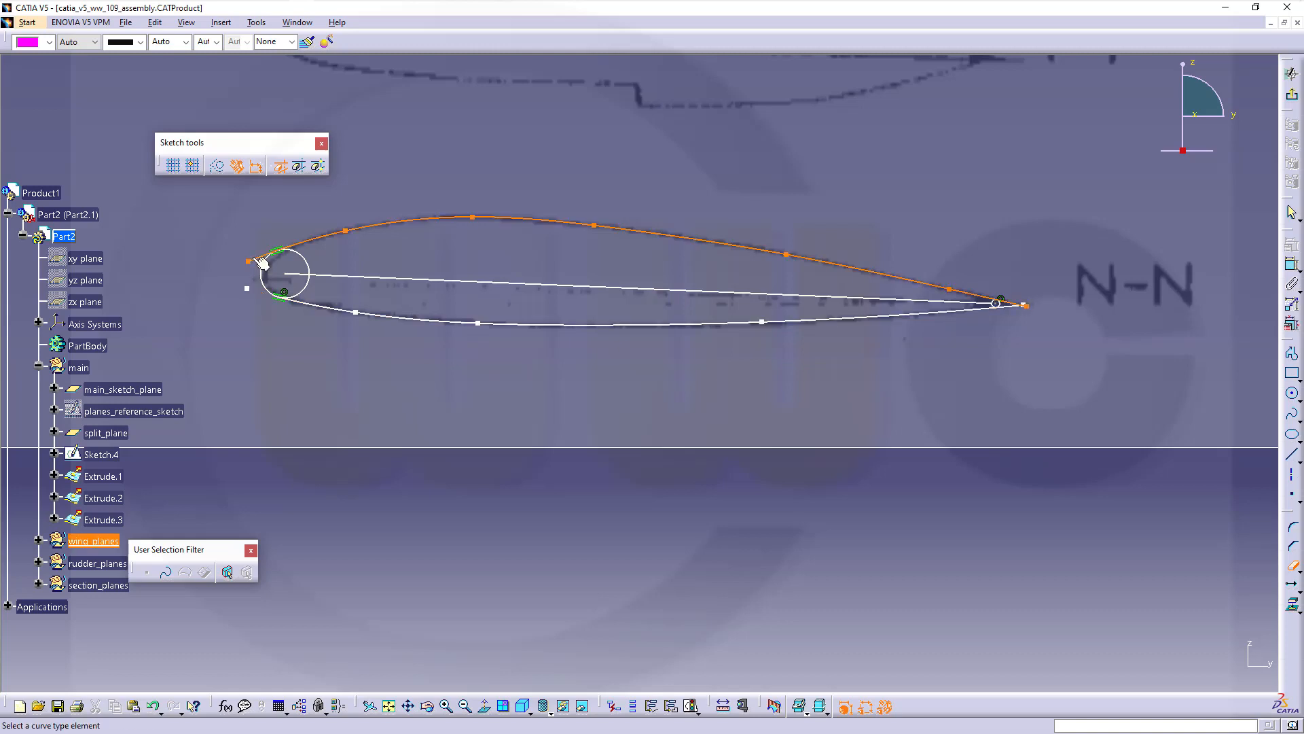
# Trim the curve overhangs past the tip circle, the leftover stub, and the circle's inner arc
pyautogui.moveTo(1056, 346); pyautogui.dragTo(1059, 274, button='middle')
pyautogui.click(1053, 348)
pyautogui.moveTo(1192, 292)
pyautogui.mouseDown(button='middle')
pyautogui.moveTo(495, 352)
pyautogui.moveTo(501, 269)
pyautogui.moveTo(611, 211)
pyautogui.mouseUp(button='middle')
pyautogui.click(495, 353)
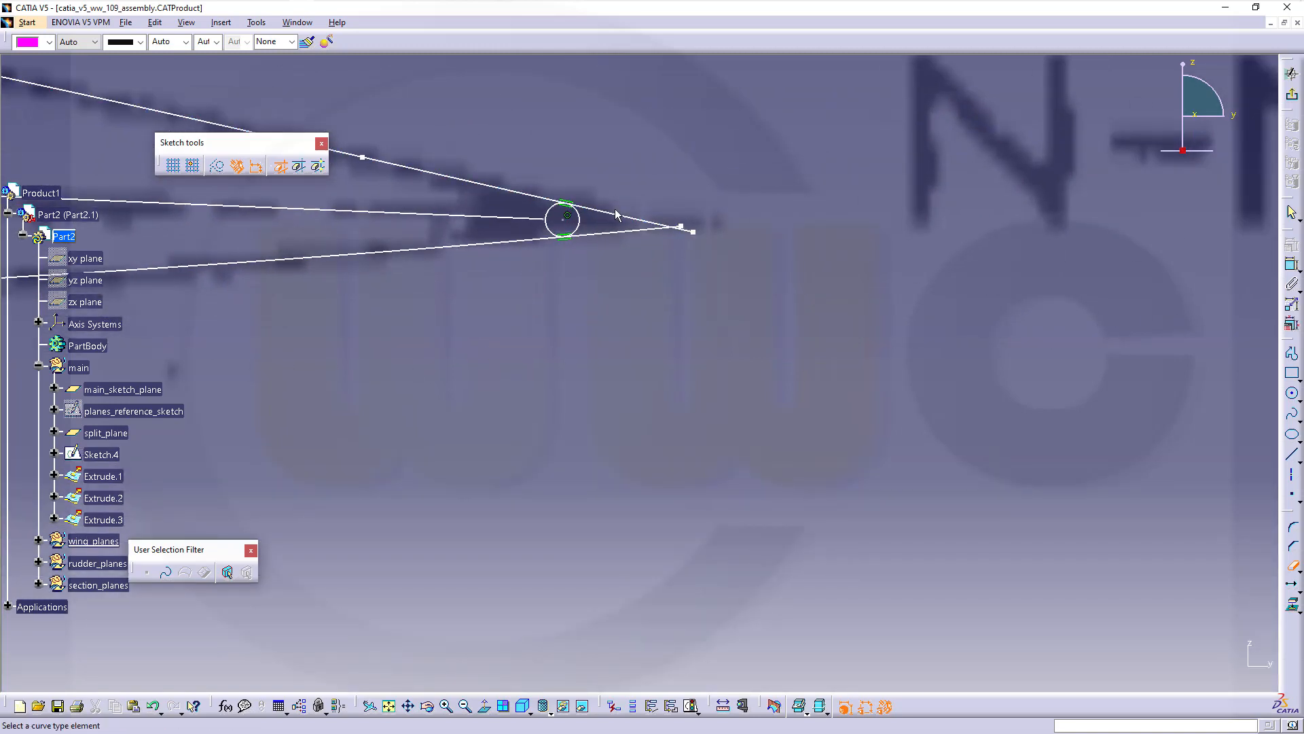
pyautogui.click(622, 214)
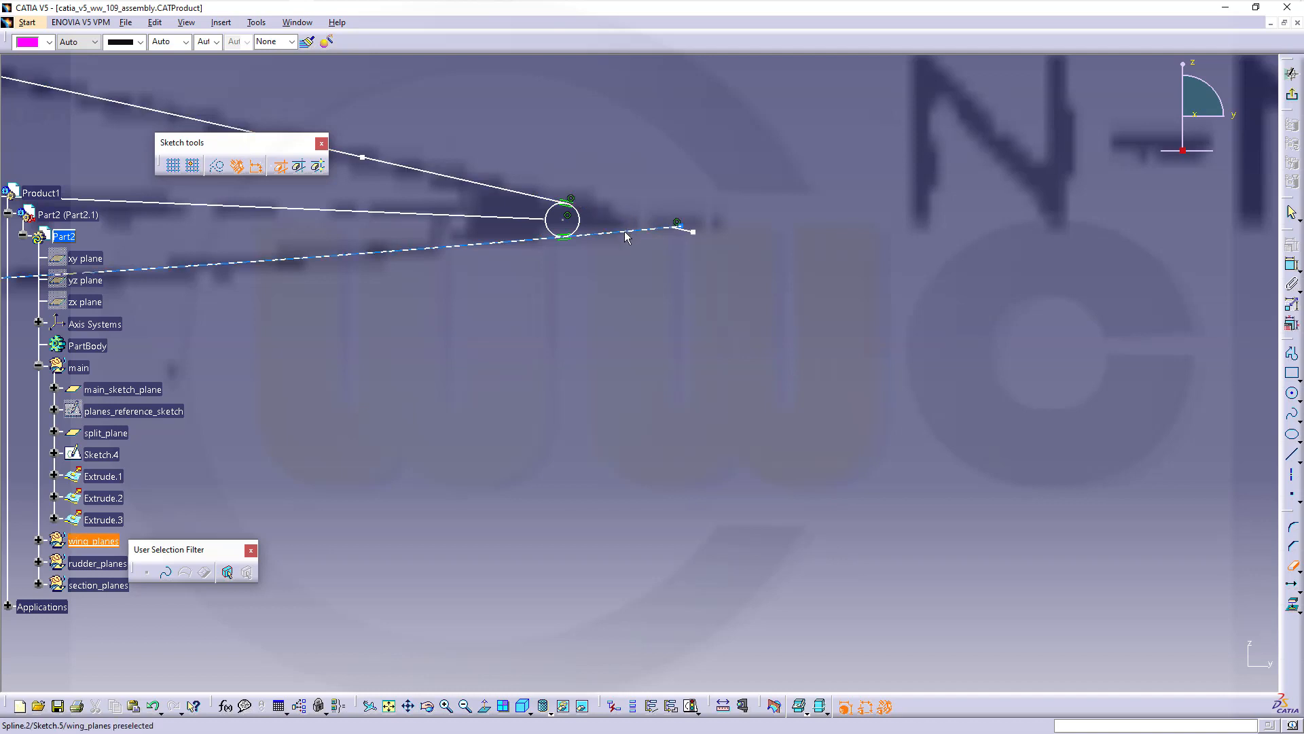
pyautogui.click(625, 231)
pyautogui.click(678, 225)
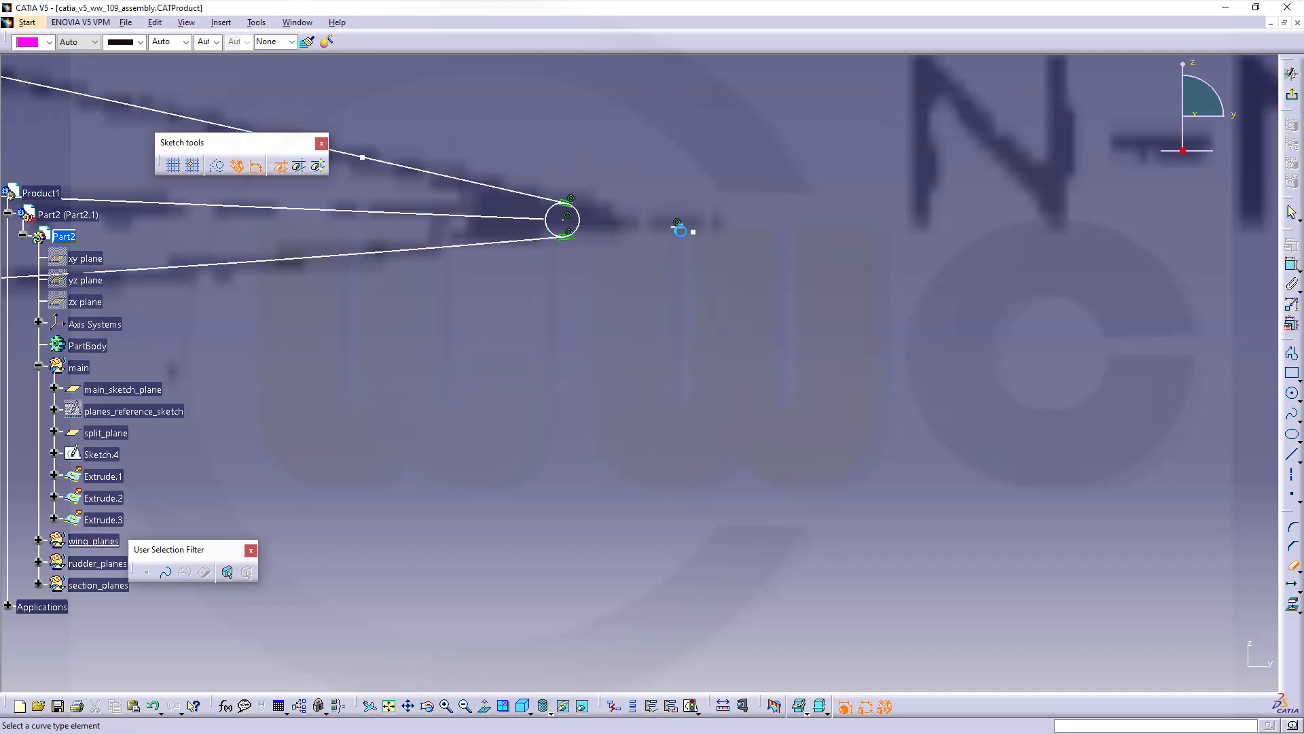
pyautogui.click(558, 236)
# Trim away the remaining inner part of the nose arc, leaving a rounded nose
pyautogui.moveTo(457, 303)
pyautogui.mouseDown(button='middle')
pyautogui.moveTo(779, 284)
pyautogui.moveTo(787, 401)
pyautogui.mouseUp(button='middle')
pyautogui.moveTo(749, 364); pyautogui.dragTo(1216, 291, button='middle')
pyautogui.moveTo(576, 356); pyautogui.dragTo(792, 404, button='middle')
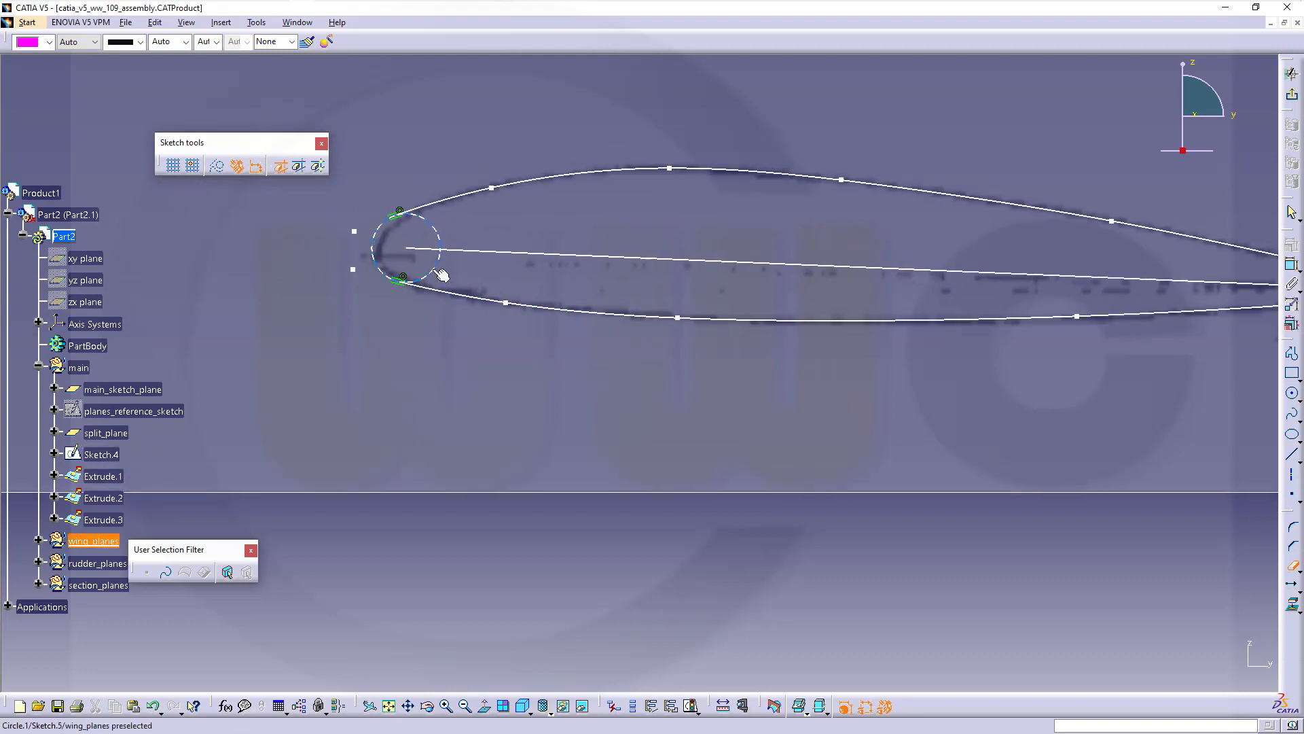
pyautogui.click(435, 227)
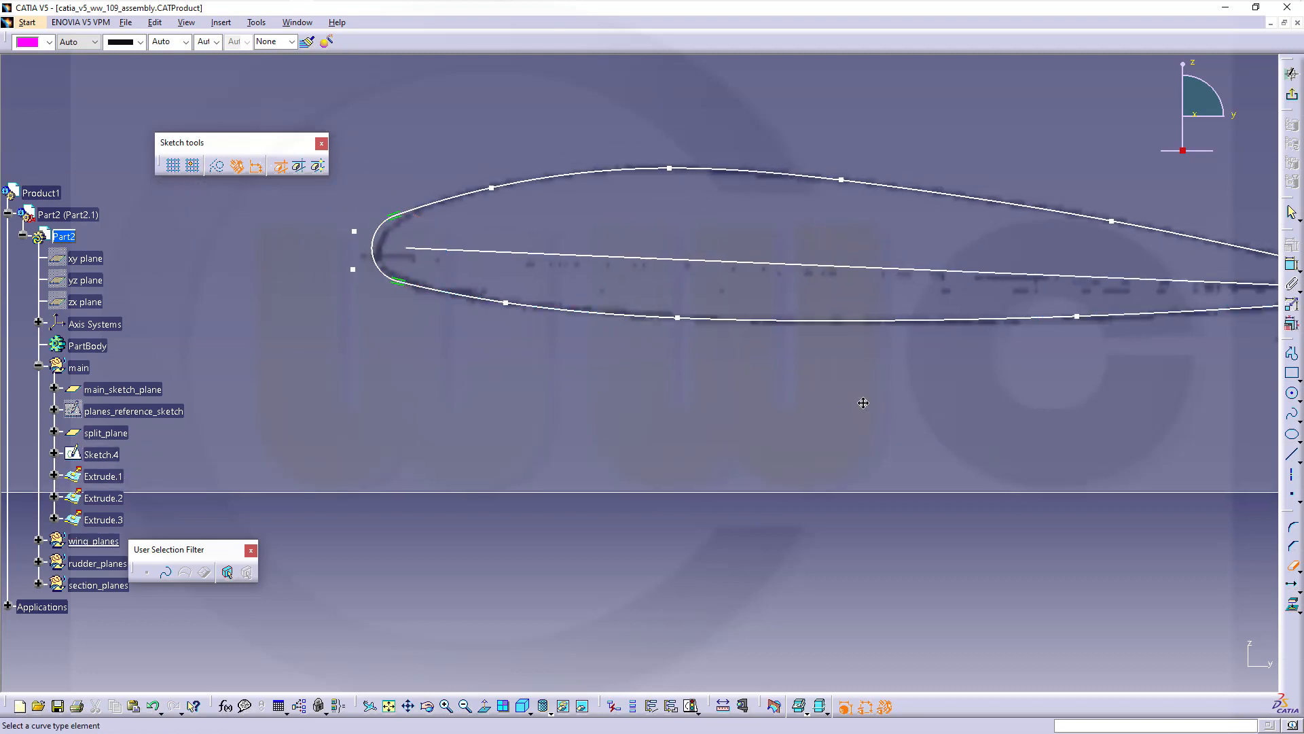
pyautogui.moveTo(863, 402); pyautogui.dragTo(412, 381, button='middle')
pyautogui.moveTo(1000, 351)
pyautogui.mouseDown(button='middle')
pyautogui.moveTo(870, 397)
pyautogui.moveTo(853, 355)
pyautogui.moveTo(888, 361)
pyautogui.moveTo(864, 274)
pyautogui.moveTo(981, 277)
pyautogui.moveTo(709, 417)
pyautogui.moveTo(553, 320)
pyautogui.mouseUp(button='middle')
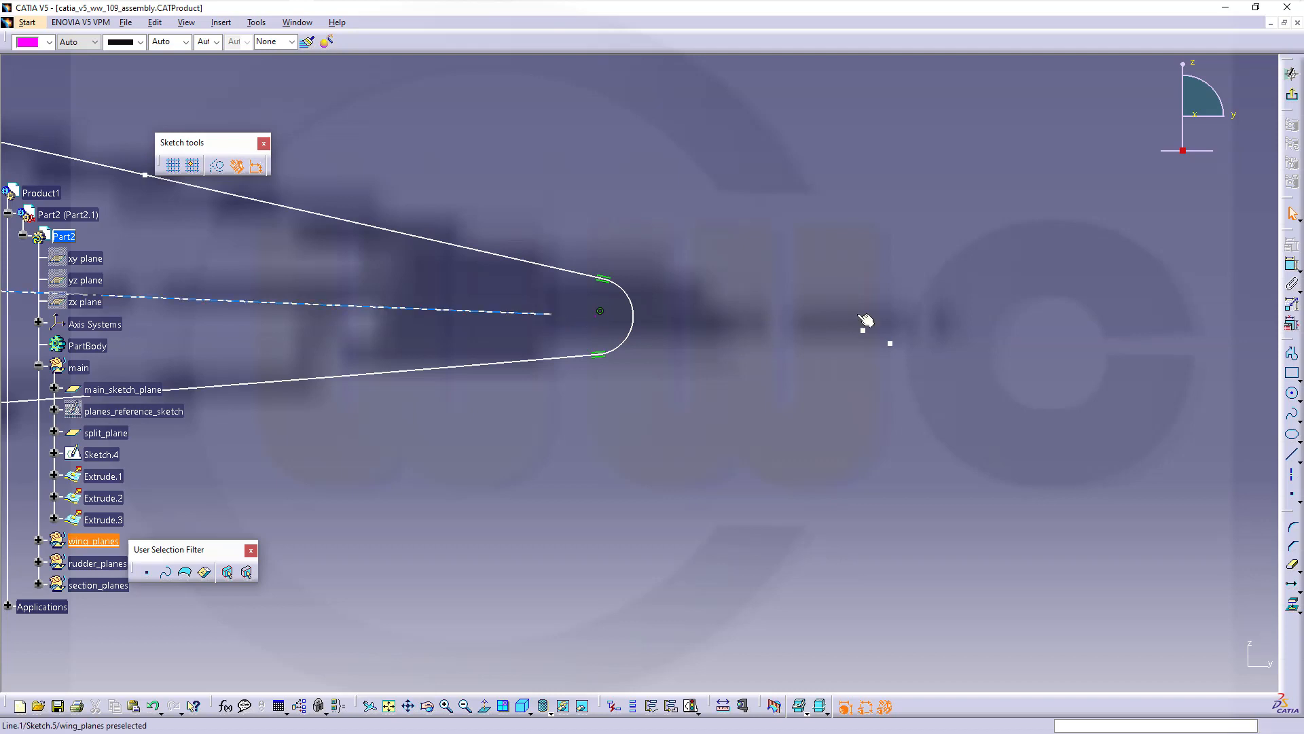
# Apply a Coincidence constraint between the nose arc's centre point and the chord line's endpoint
pyautogui.click(1293, 266)
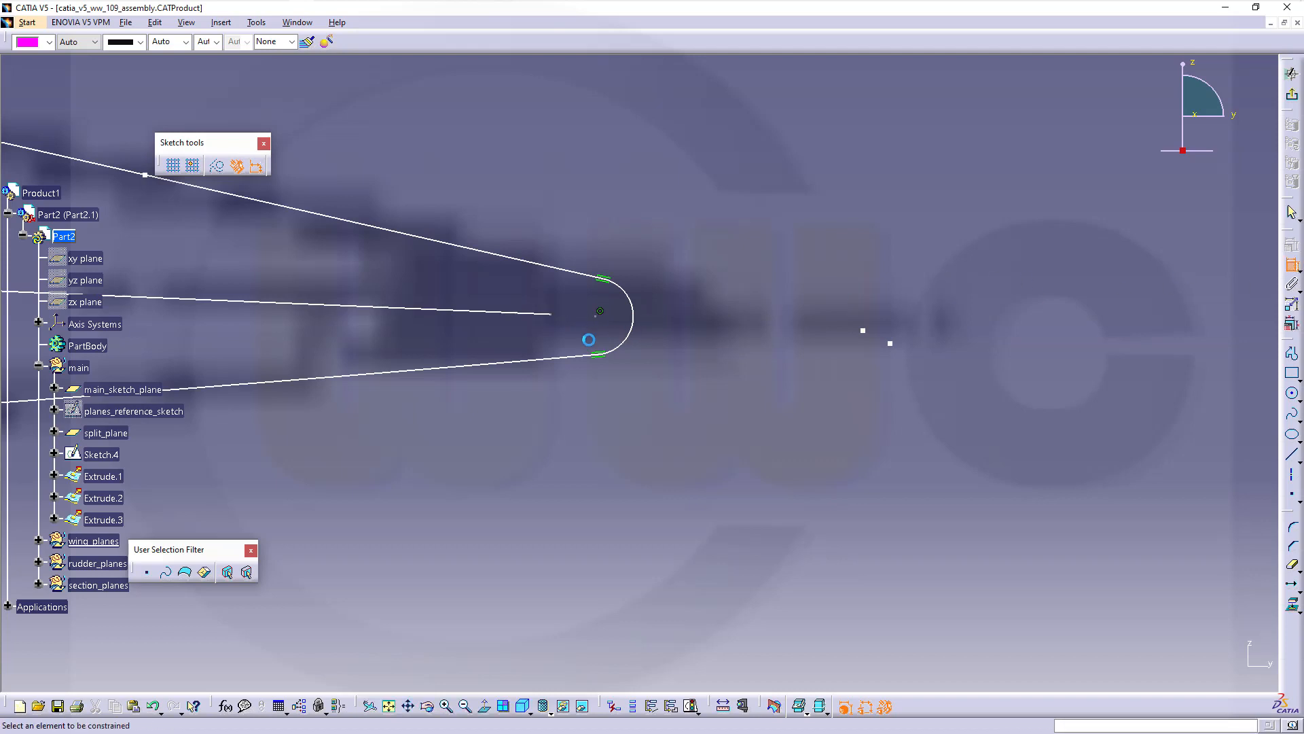
pyautogui.click(598, 316)
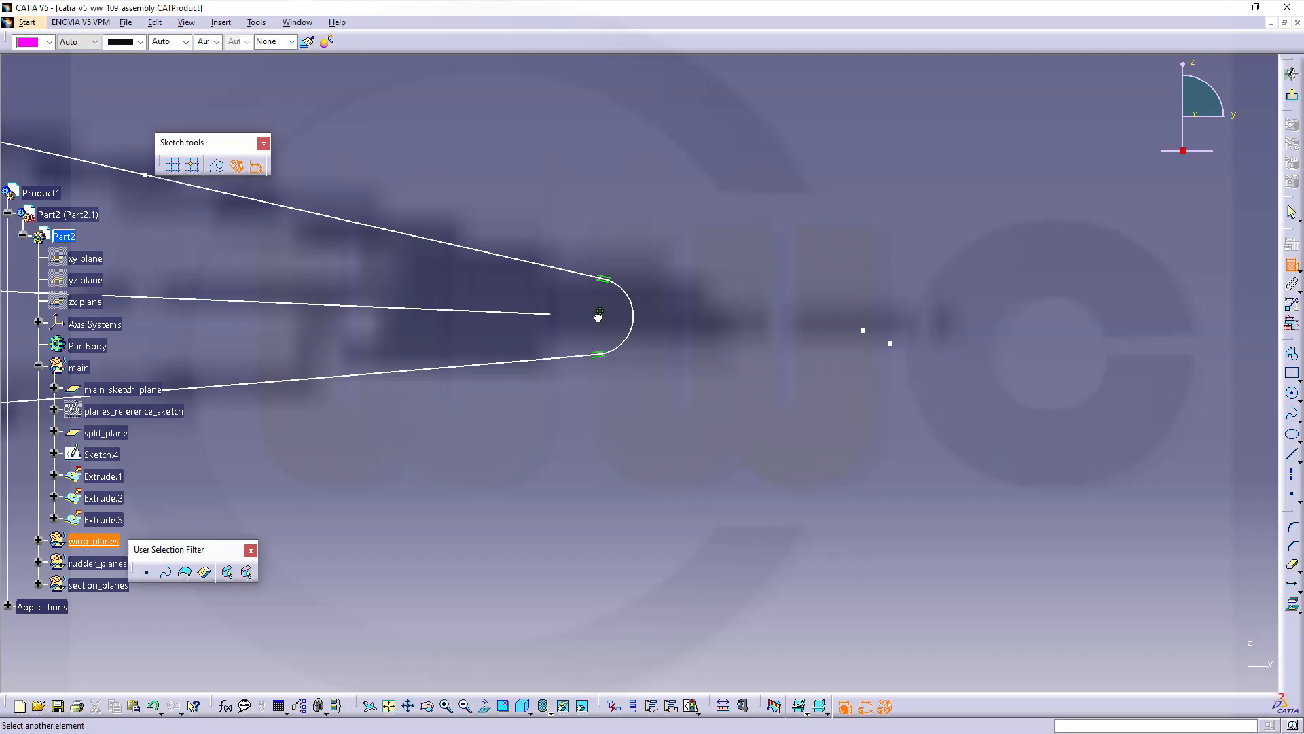
pyautogui.click(553, 315)
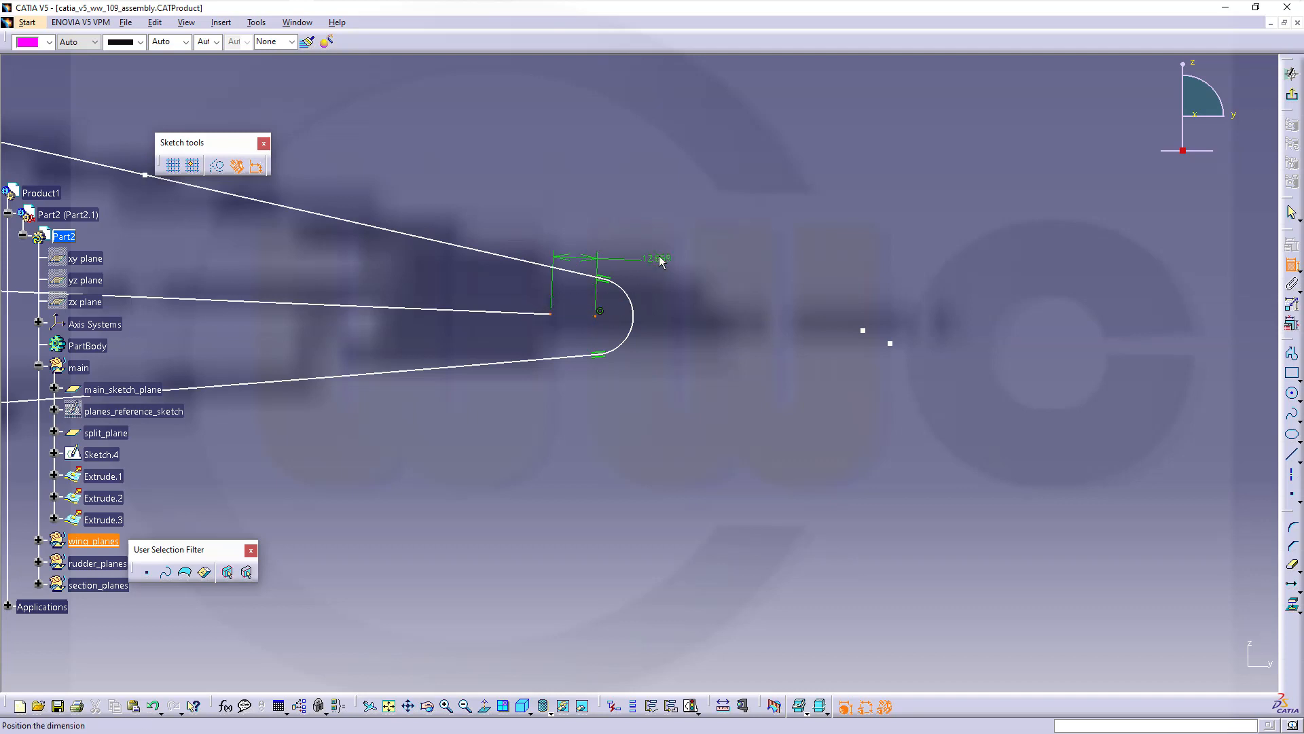
pyautogui.rightClick(666, 264)
pyautogui.click(700, 356)
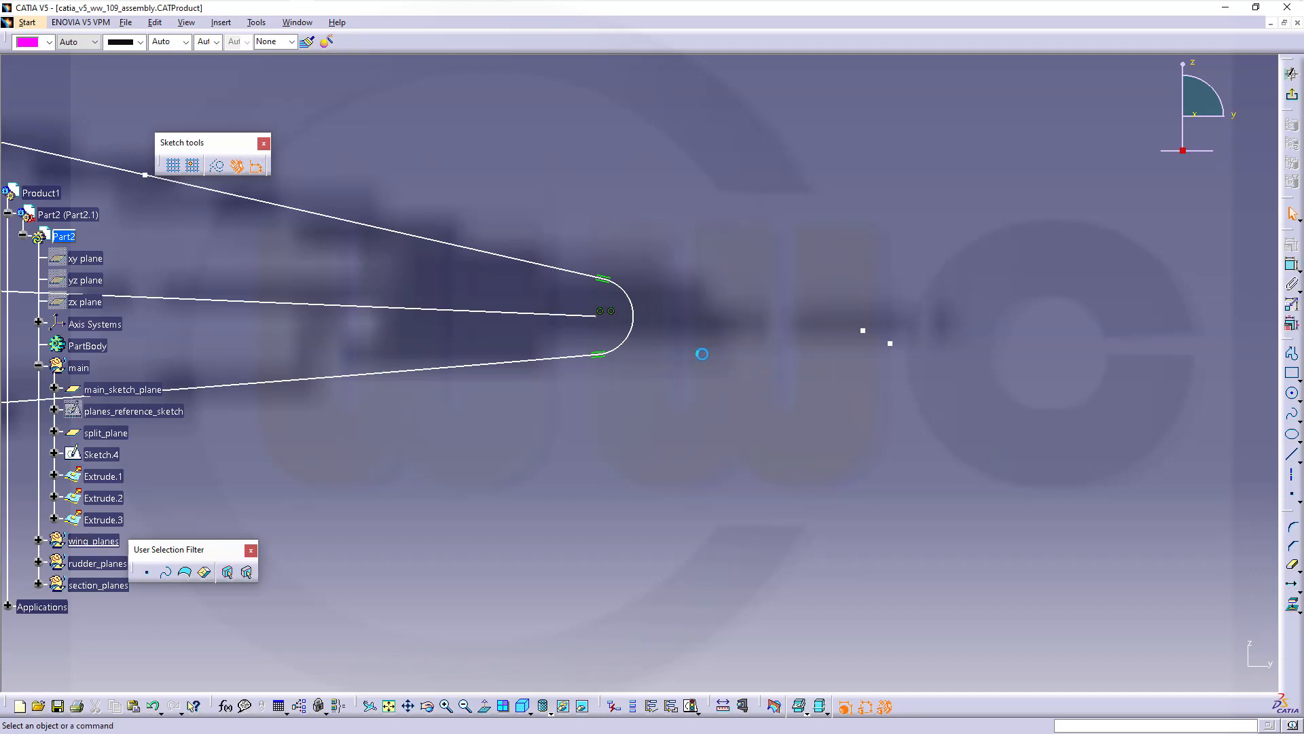
pyautogui.moveTo(764, 410)
pyautogui.mouseDown(button='middle')
pyautogui.moveTo(935, 387)
pyautogui.moveTo(650, 481)
pyautogui.moveTo(1037, 419)
pyautogui.moveTo(1037, 495)
pyautogui.moveTo(866, 420)
pyautogui.moveTo(990, 402)
pyautogui.moveTo(991, 378)
pyautogui.mouseUp(button='middle')
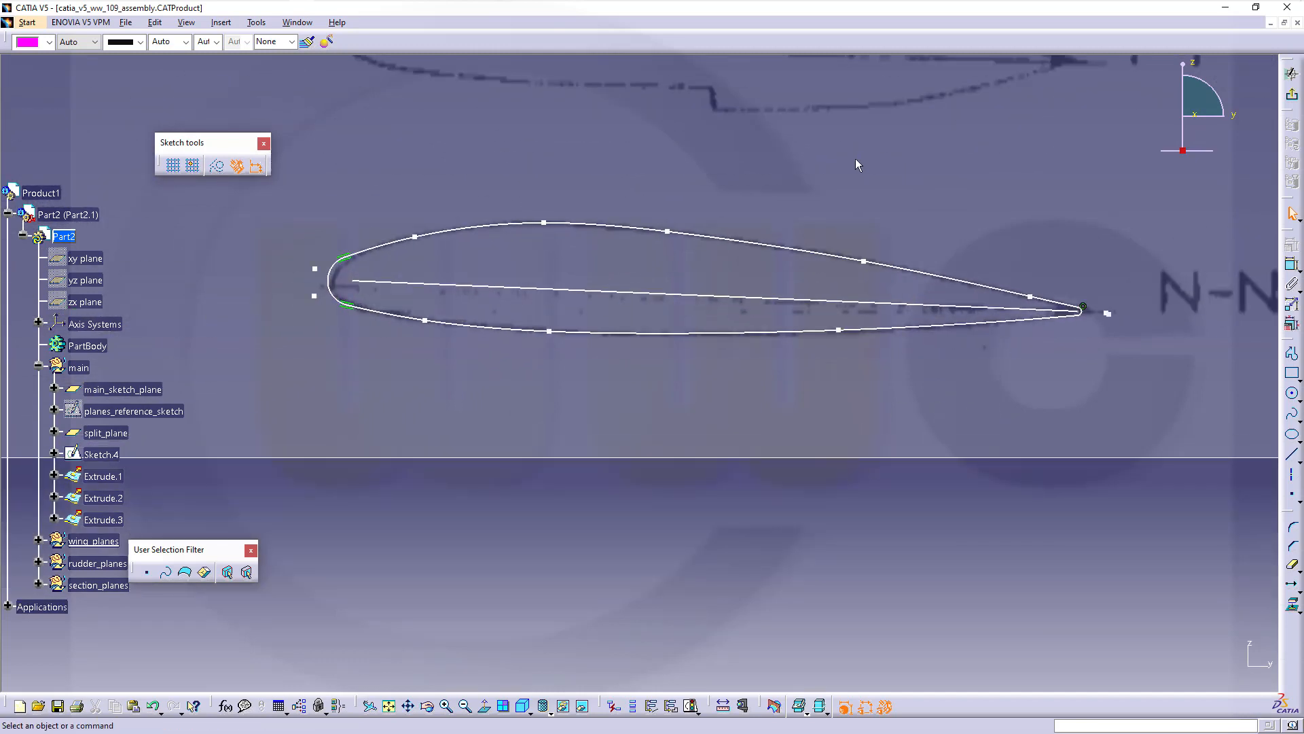
# Select the whole N-N airfoil outline and exit the sketcher to the blueprint's 3D view
pyautogui.moveTo(856, 160); pyautogui.dragTo(855, 161, button='middle')
pyautogui.moveTo(955, 553)
pyautogui.mouseDown(button='middle')
pyautogui.moveTo(978, 539)
pyautogui.moveTo(978, 571)
pyautogui.moveTo(1017, 519)
pyautogui.mouseUp(button='middle')
pyautogui.moveTo(1017, 519)
pyautogui.mouseDown()
pyautogui.moveTo(611, 399)
pyautogui.moveTo(391, 233)
pyautogui.mouseUp()
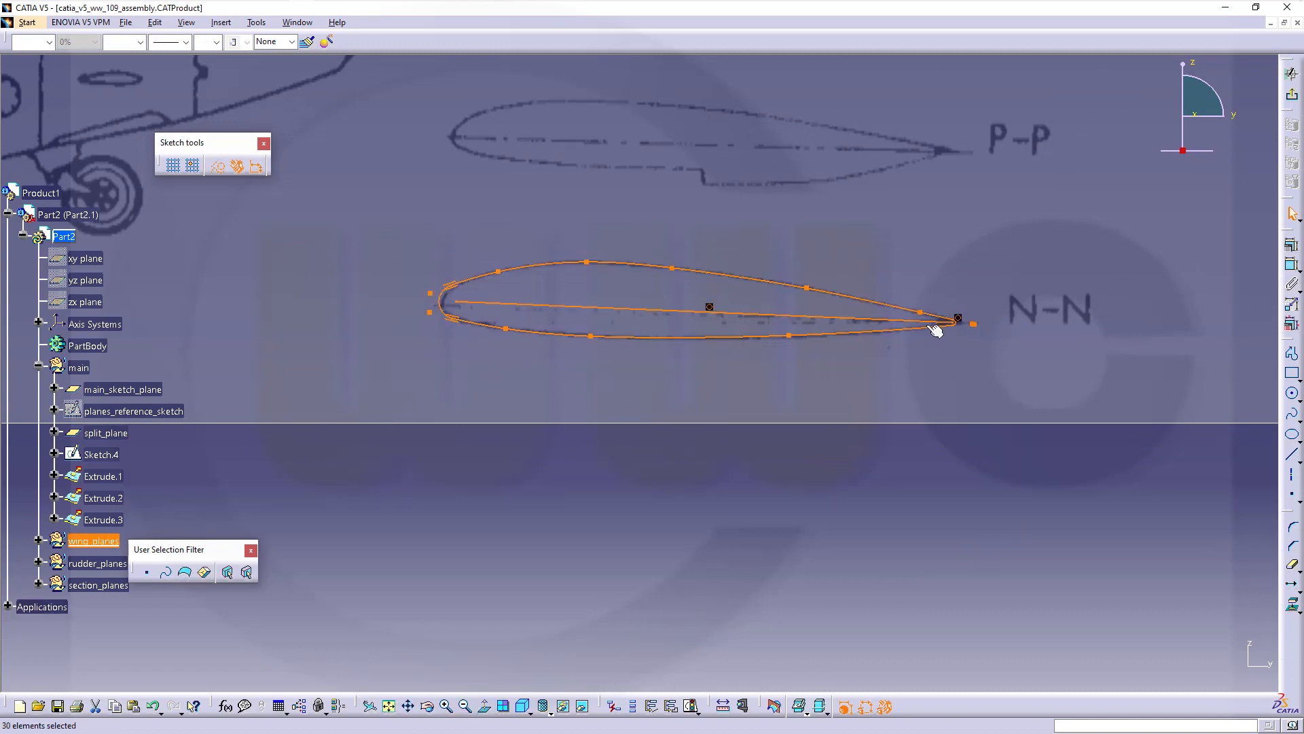
pyautogui.click(1292, 93)
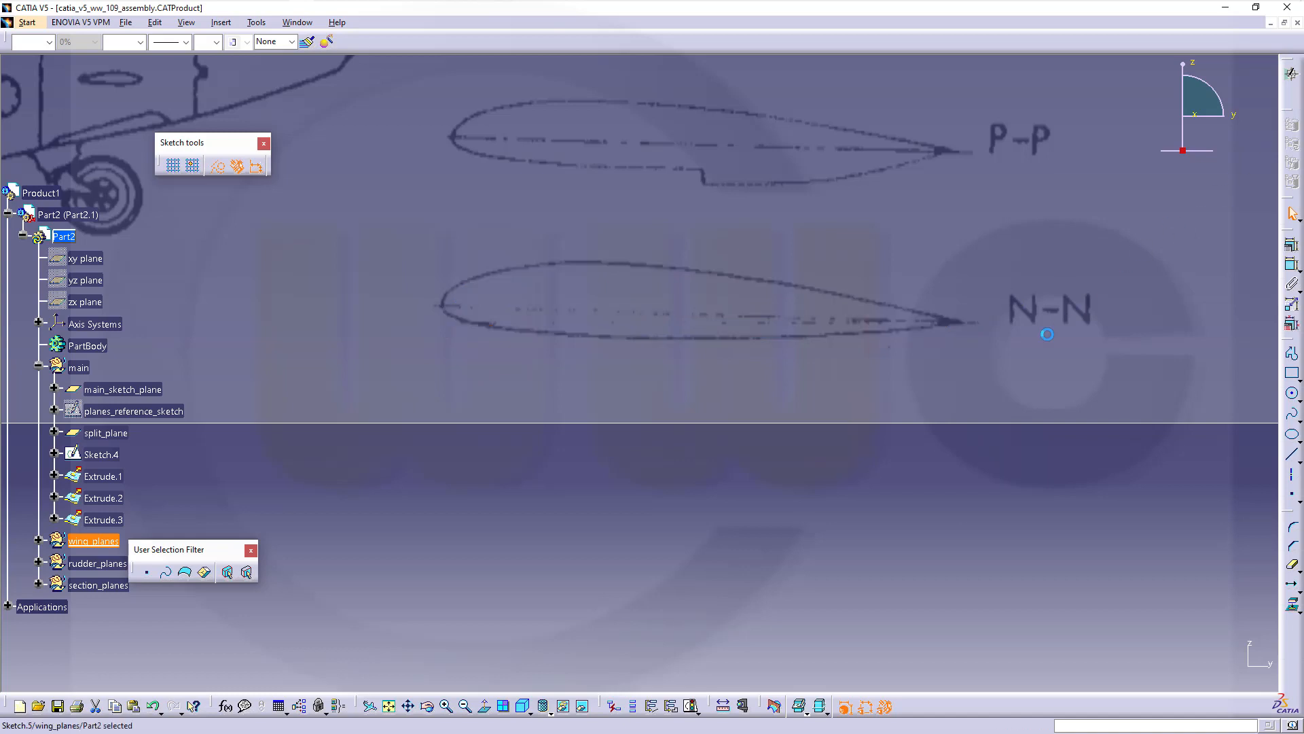
pyautogui.moveTo(564, 456); pyautogui.dragTo(639, 492, button='middle')
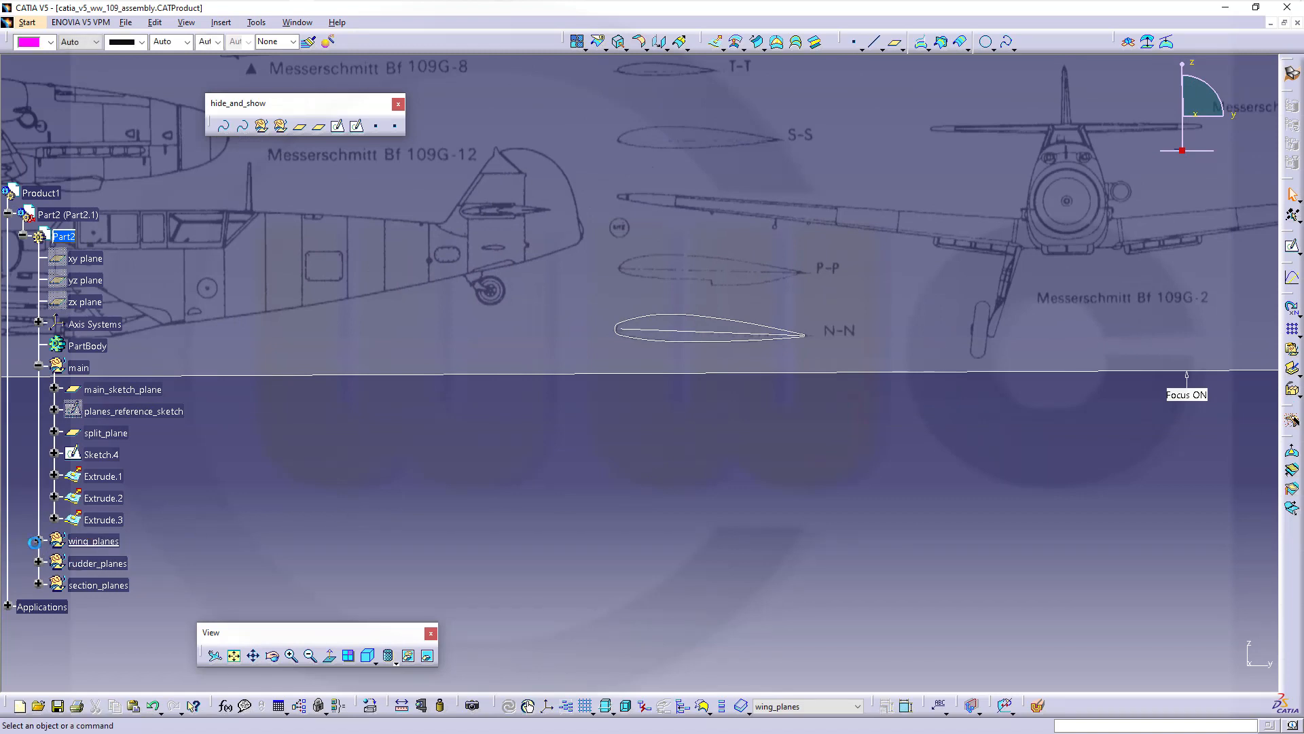
# Start a sketch on the inner plane of wing_planes and paste the airfoil into it
pyautogui.click(39, 542)
pyautogui.click(94, 563)
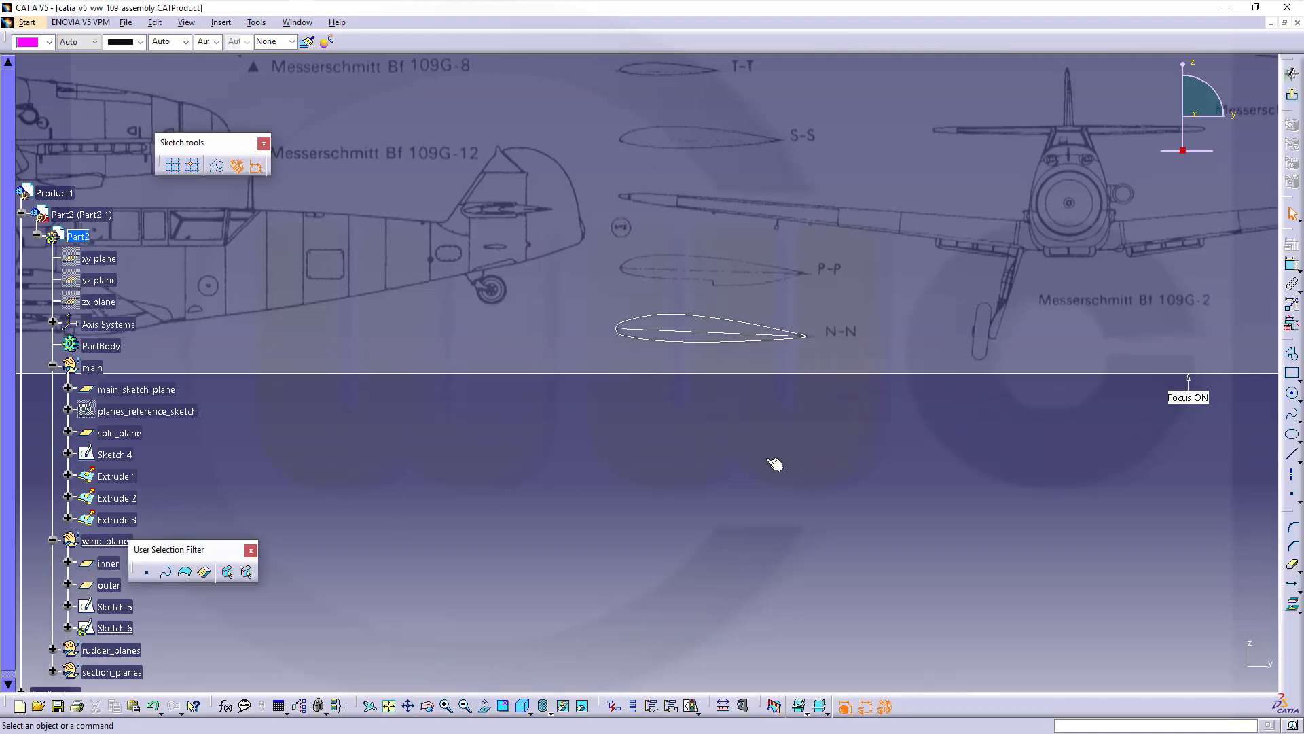
pyautogui.hotkey('ctrl', 'v')
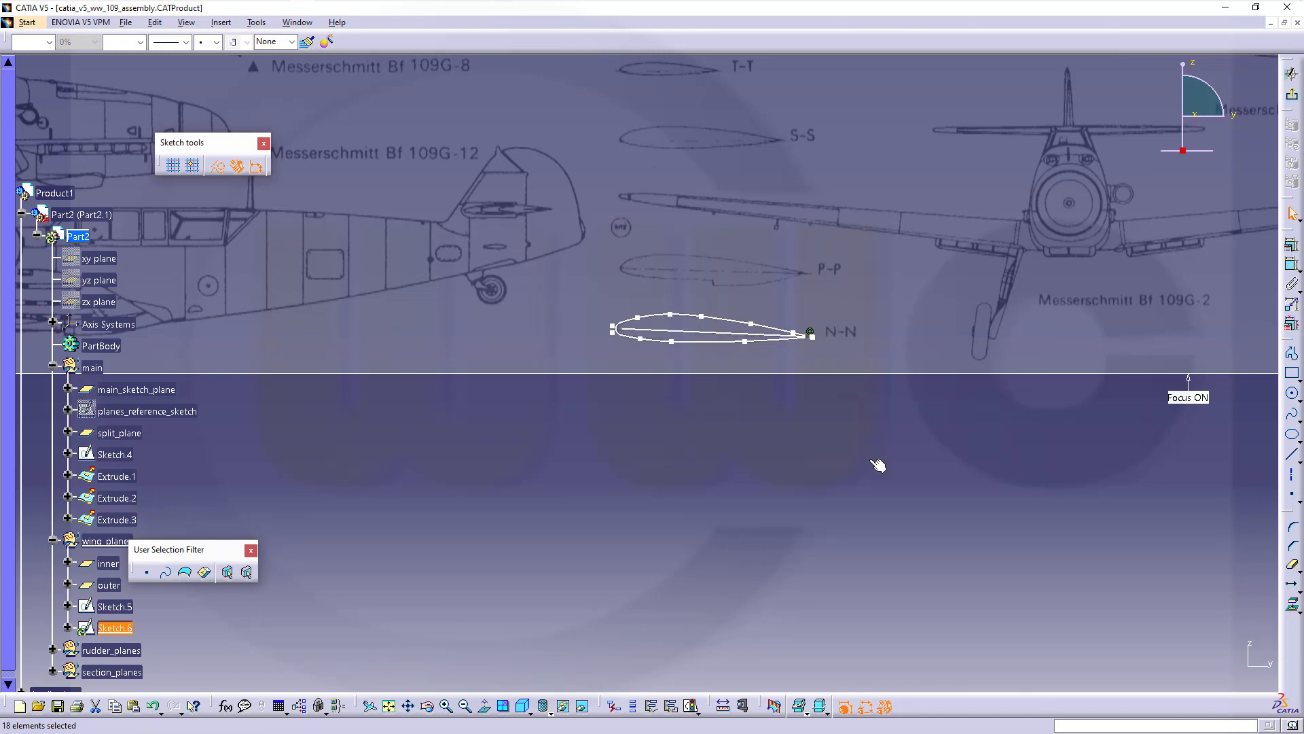
# Drag the pasted airfoil onto the wing root in the side-view blueprint and exit the sketch
pyautogui.moveTo(868, 459); pyautogui.dragTo(571, 278)
pyautogui.moveTo(742, 492); pyautogui.dragTo(663, 613, button='middle')
pyautogui.keyDown('ctrl'); pyautogui.moveTo(663, 613); pyautogui.dragTo(703, 707, button='middle'); pyautogui.keyUp('ctrl')
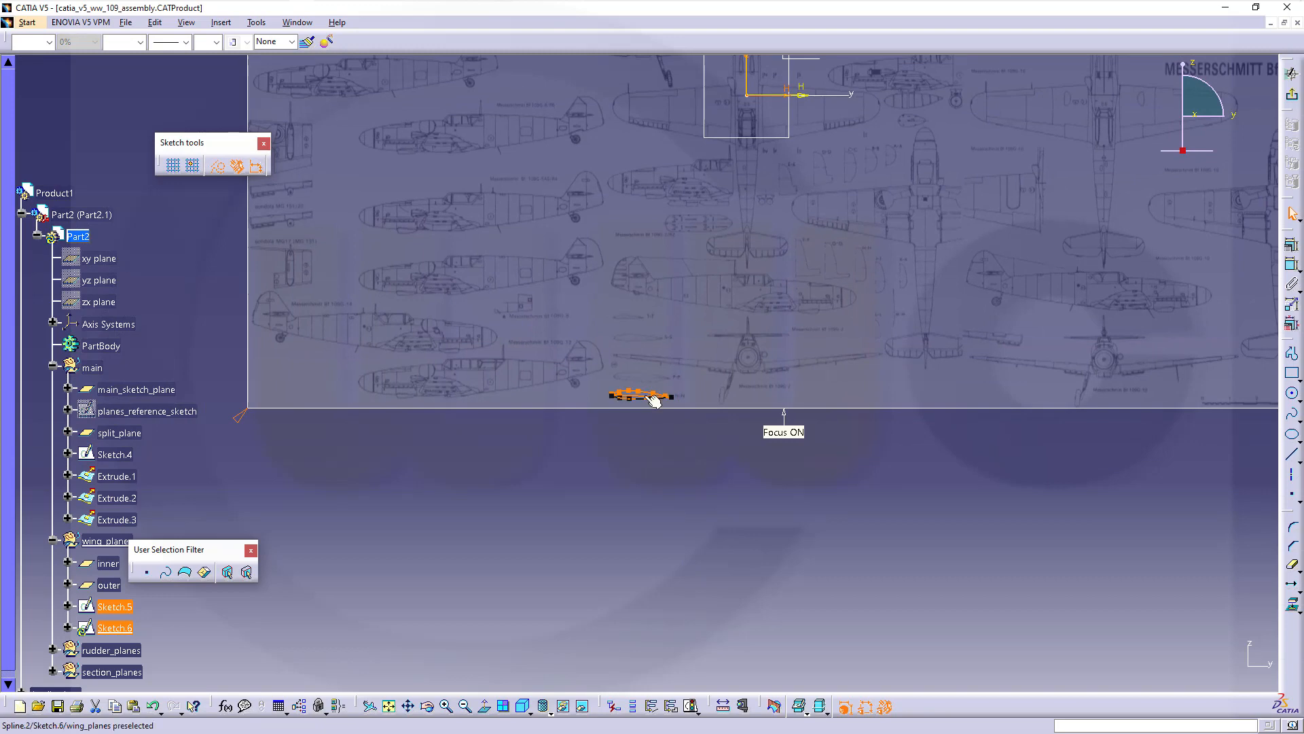
pyautogui.moveTo(650, 398); pyautogui.dragTo(754, 174)
pyautogui.moveTo(754, 175); pyautogui.dragTo(780, 576, button='middle')
pyautogui.moveTo(686, 512); pyautogui.dragTo(629, 328)
pyautogui.moveTo(626, 436); pyautogui.dragTo(639, 533, button='middle')
pyautogui.keyDown('ctrl'); pyautogui.moveTo(638, 534); pyautogui.dragTo(626, 488, button='middle'); pyautogui.keyUp('ctrl')
pyautogui.moveTo(584, 453)
pyautogui.mouseDown()
pyautogui.moveTo(591, 411)
pyautogui.moveTo(630, 371)
pyautogui.mouseUp()
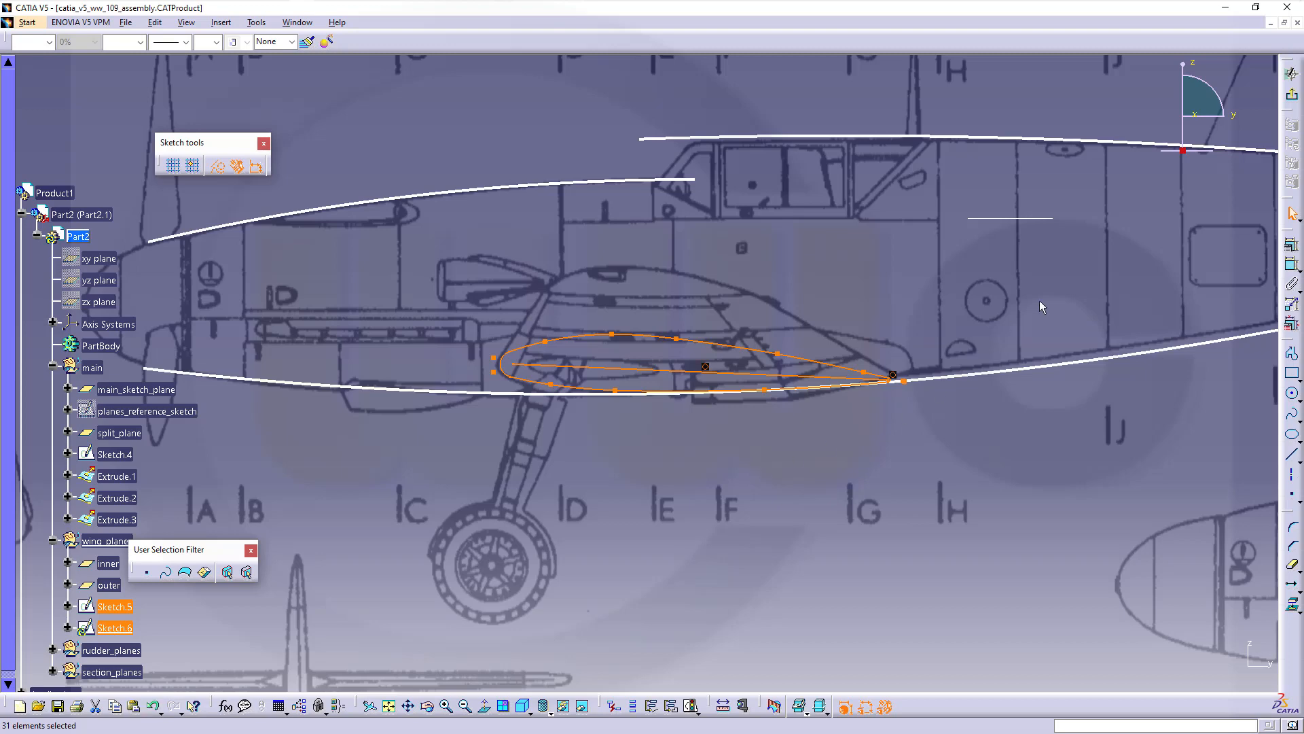
pyautogui.click(1294, 96)
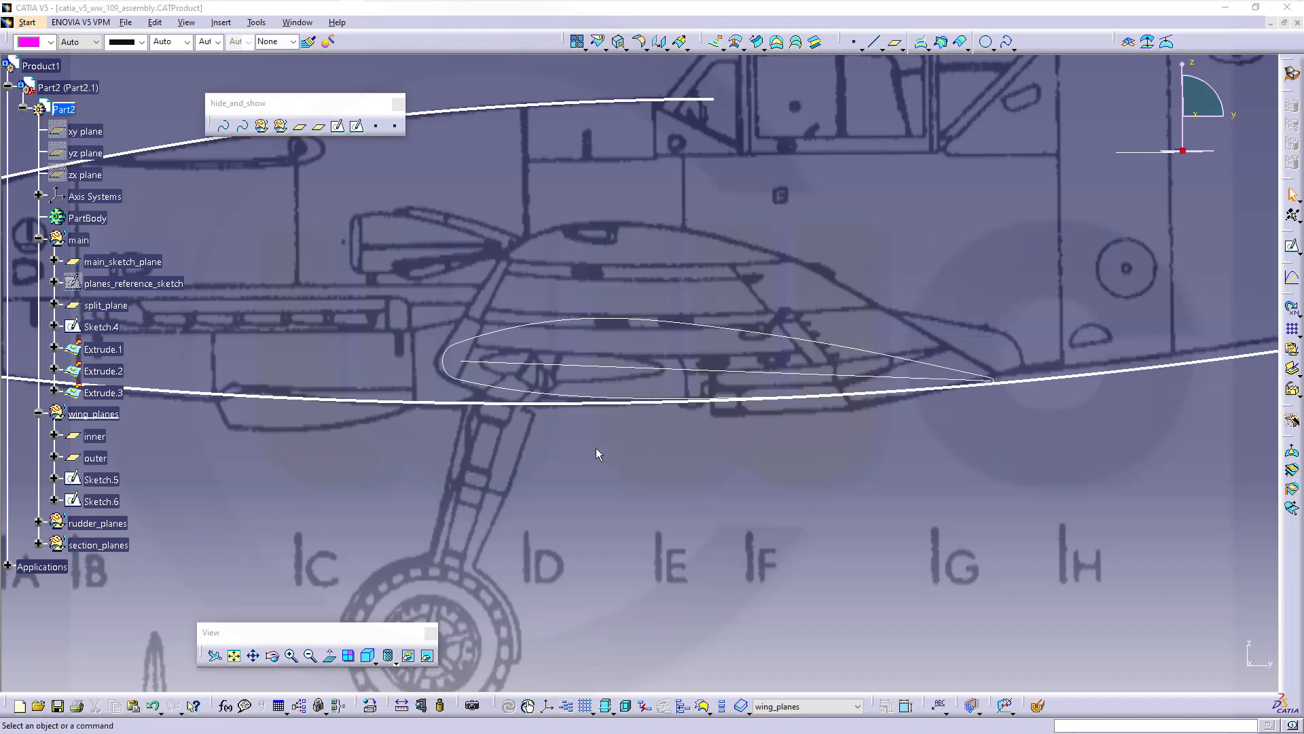
# Open a new sketch on the outer plane and paste the airfoil profile
pyautogui.click(1293, 247)
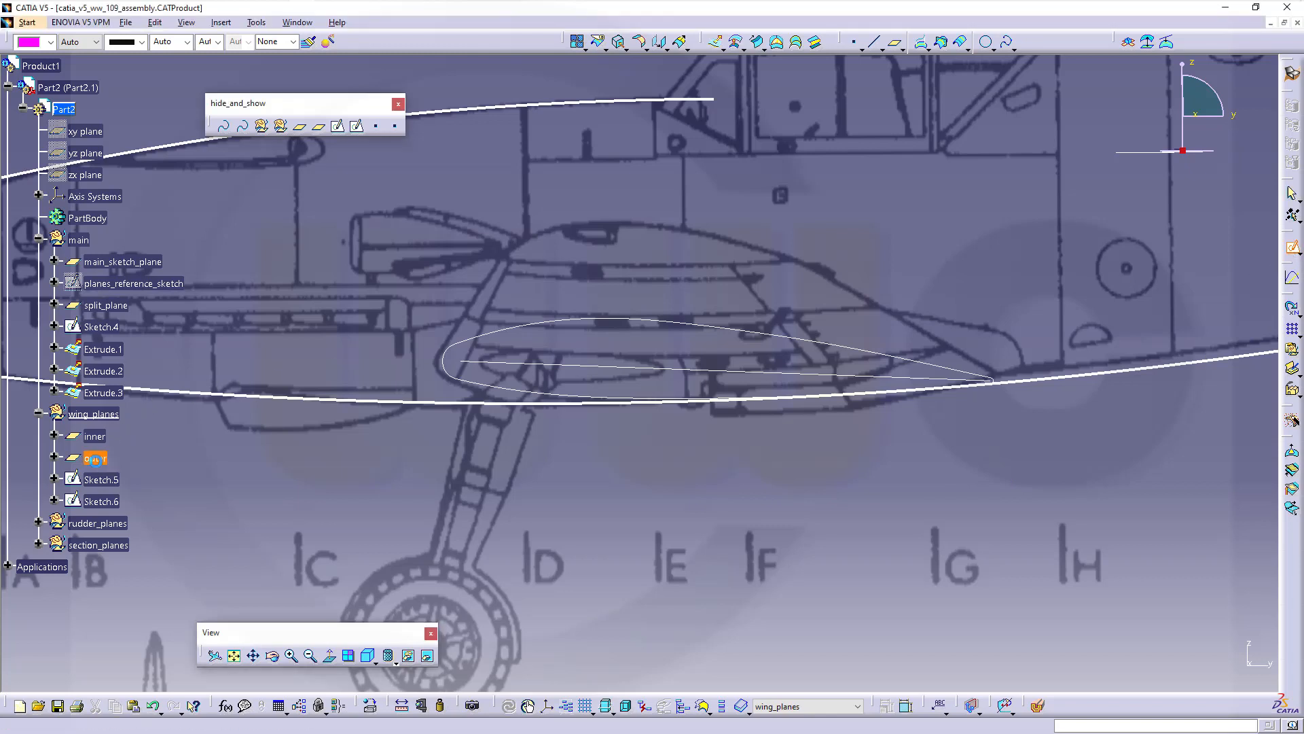
pyautogui.click(95, 459)
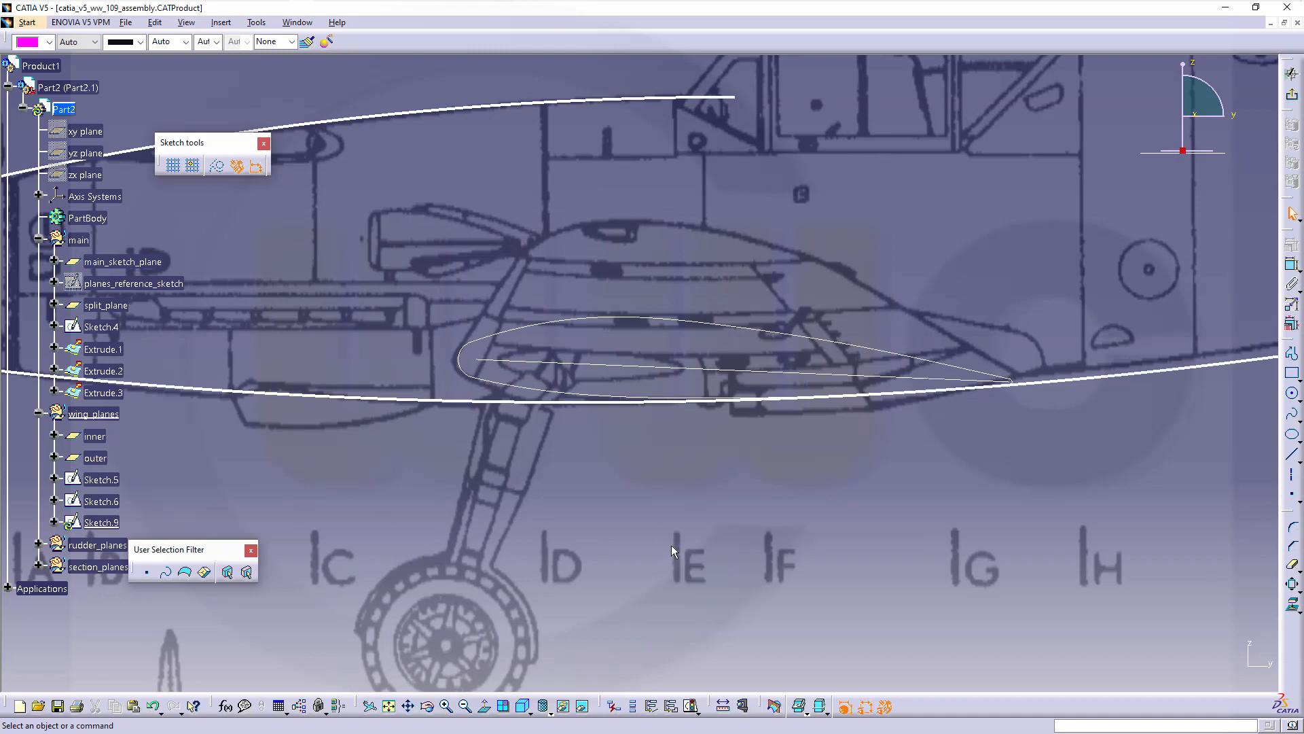
pyautogui.hotkey('ctrl', 'a')
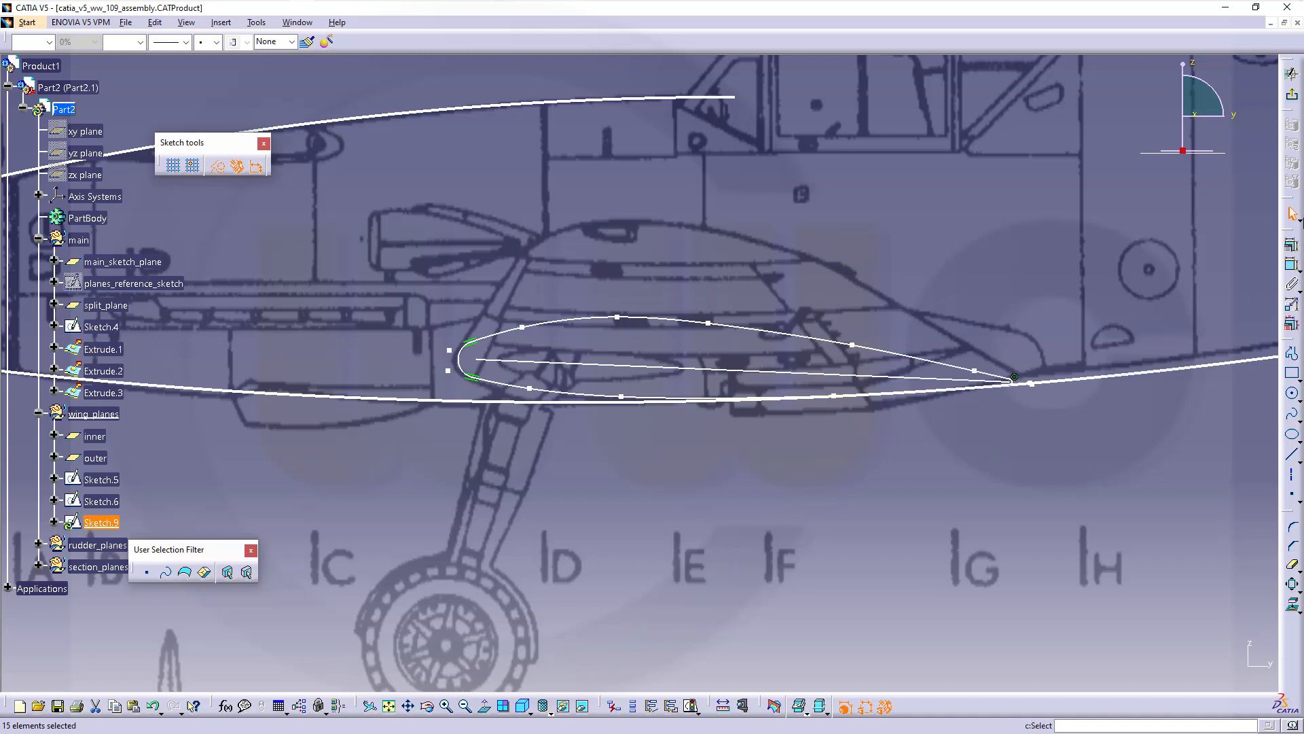
# Box-select the airfoil and scale it by 0.55 about its leading-edge point
pyautogui.click(1297, 218)
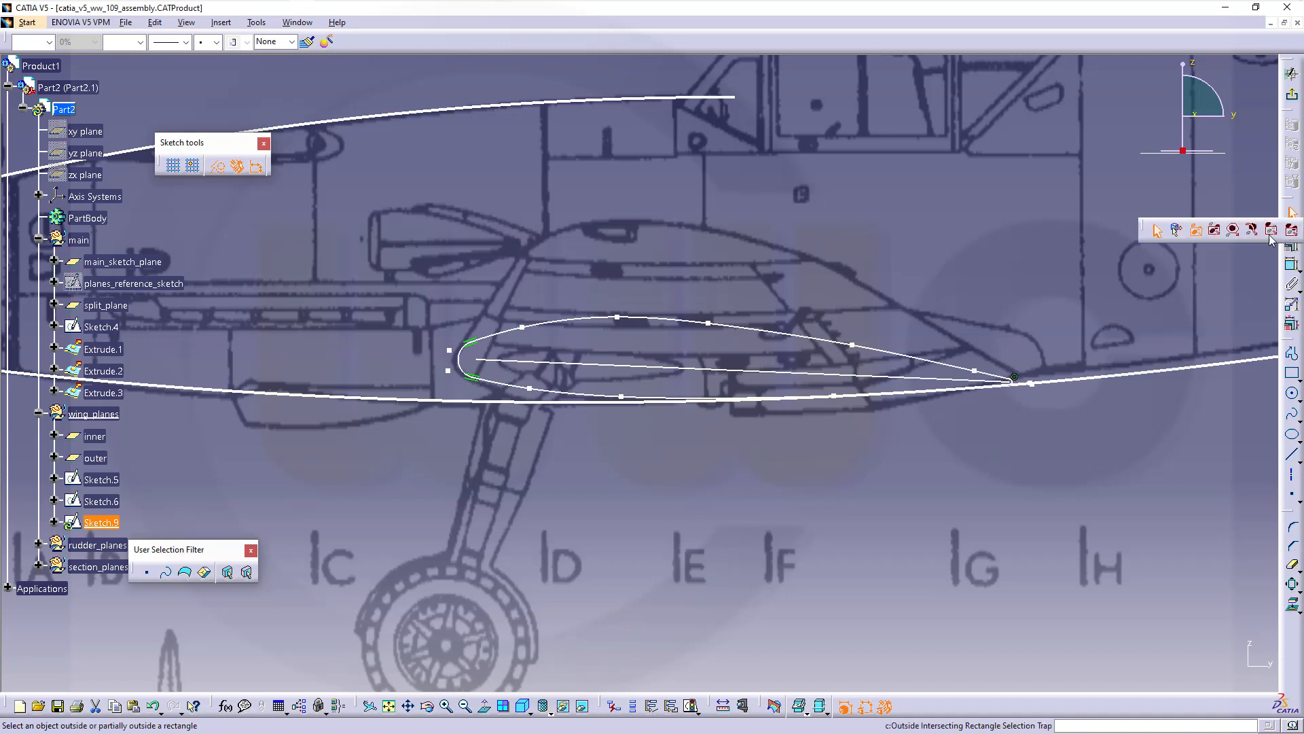
pyautogui.click(1178, 235)
pyautogui.moveTo(405, 295)
pyautogui.mouseDown()
pyautogui.moveTo(899, 439)
pyautogui.moveTo(1035, 427)
pyautogui.moveTo(1020, 423)
pyautogui.mouseUp()
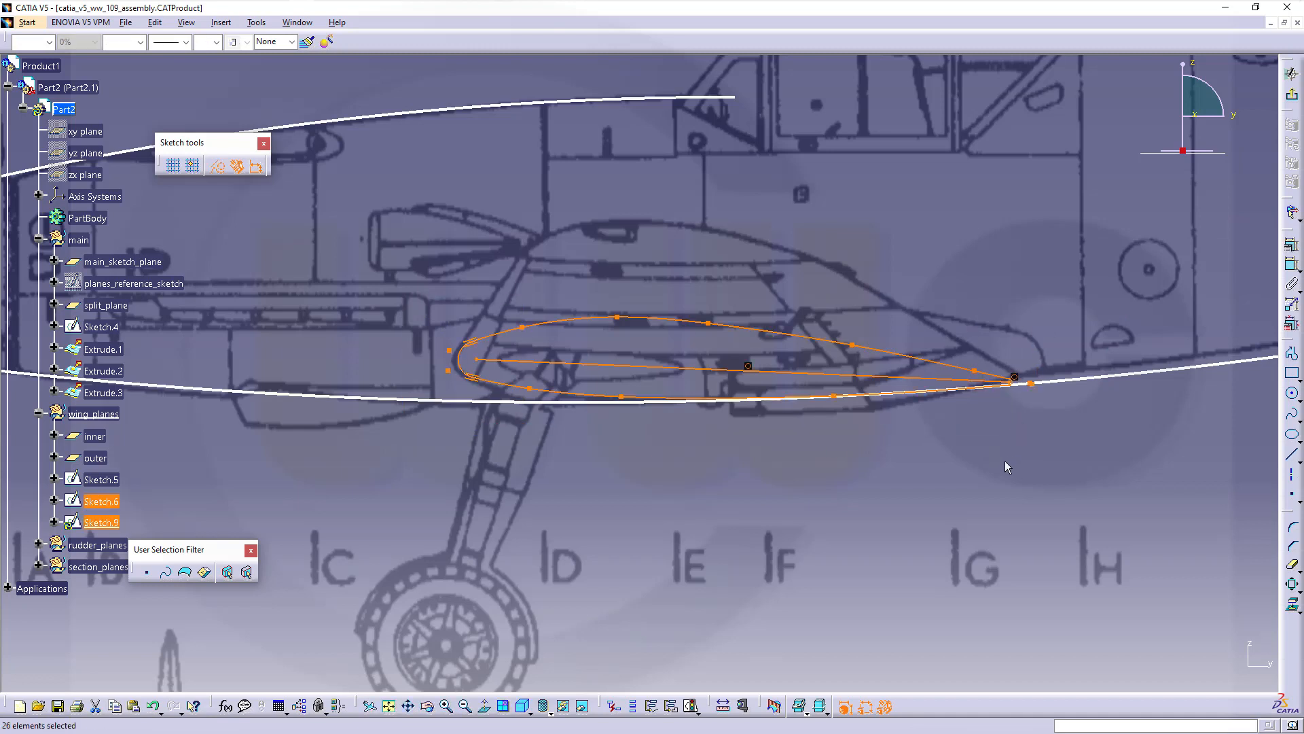
pyautogui.click(1300, 588)
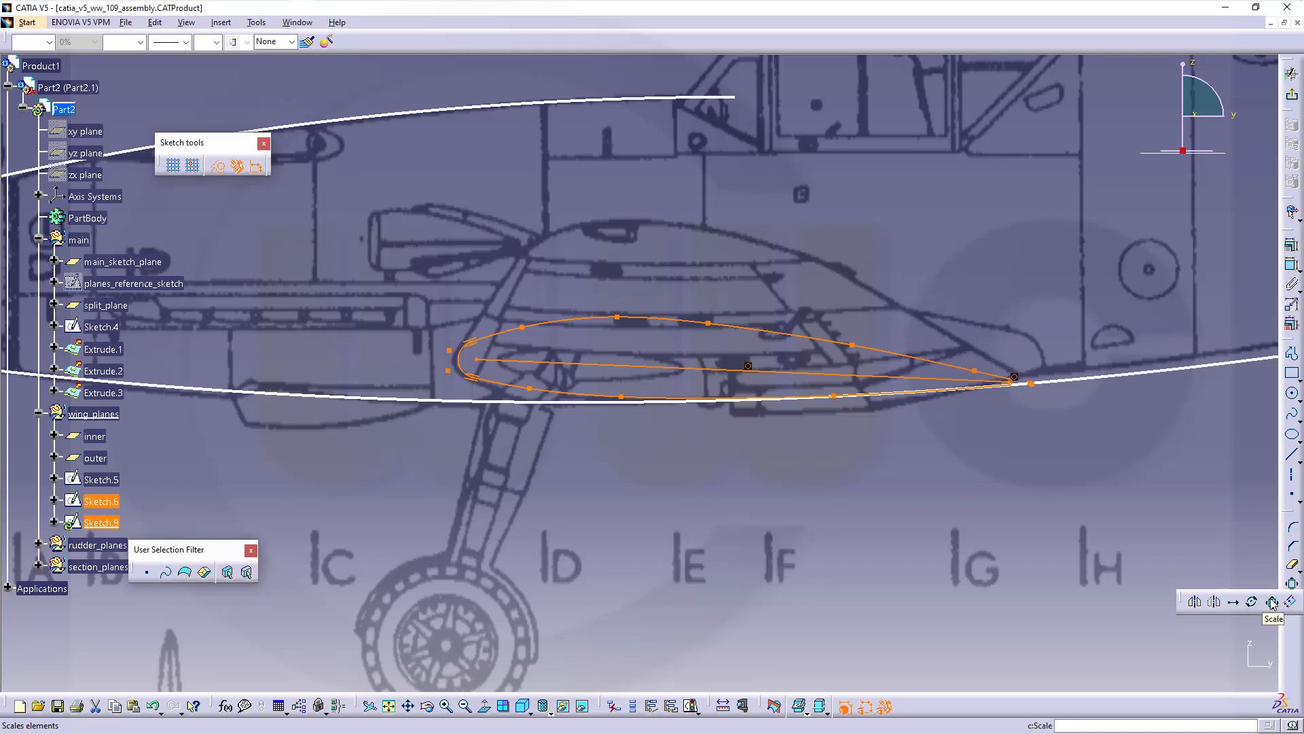
pyautogui.click(1272, 601)
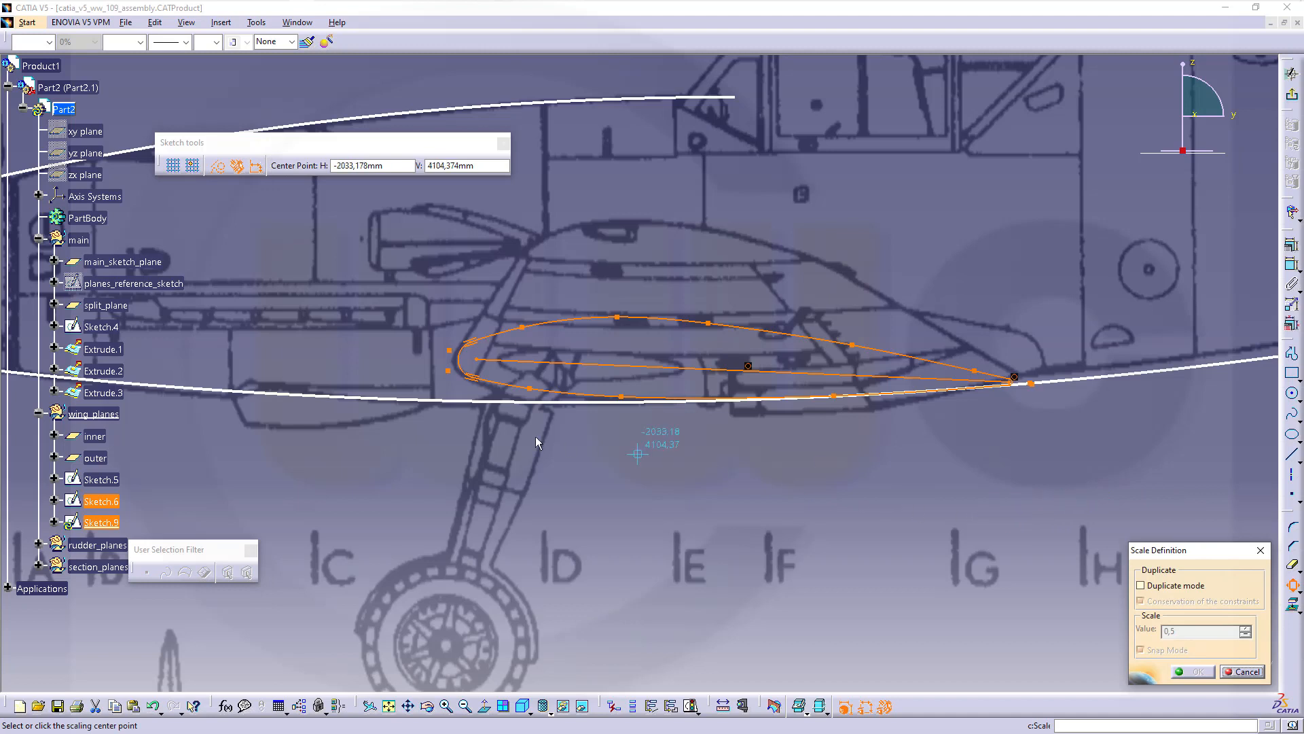
pyautogui.click(477, 360)
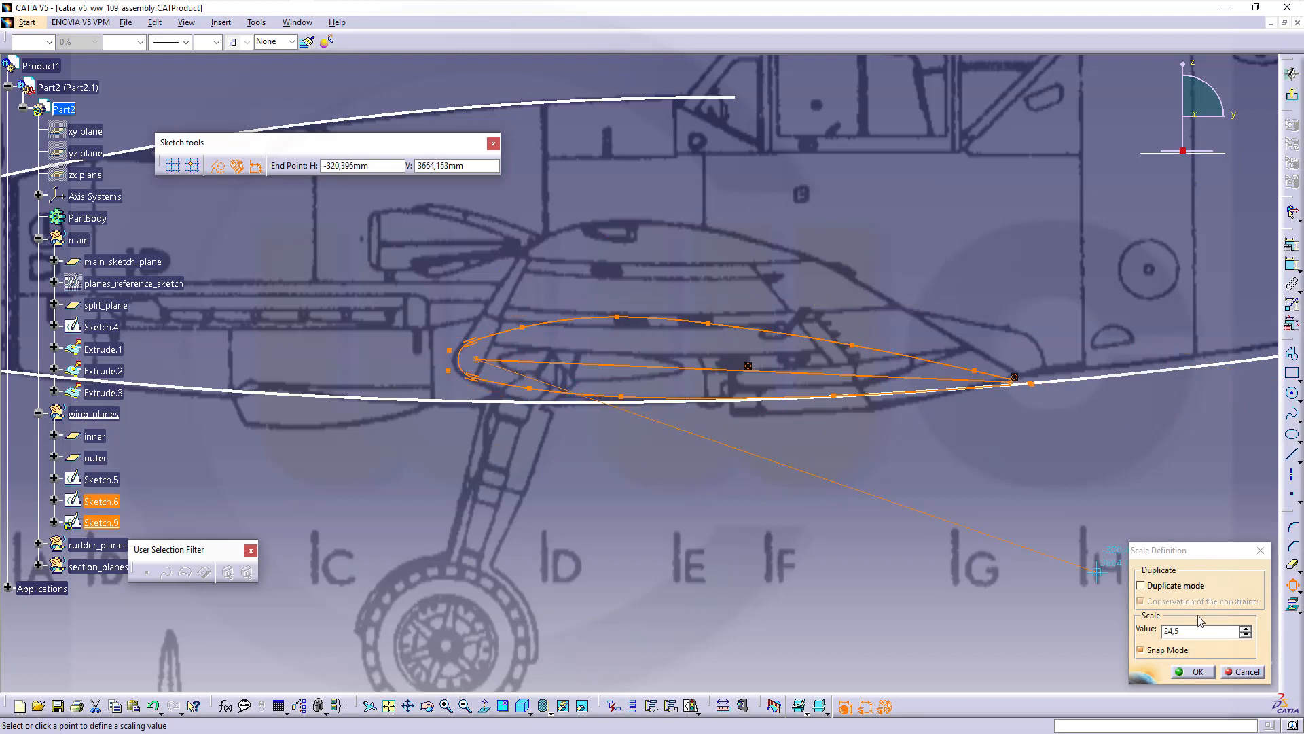
pyautogui.moveTo(1193, 632); pyautogui.dragTo(1053, 616)
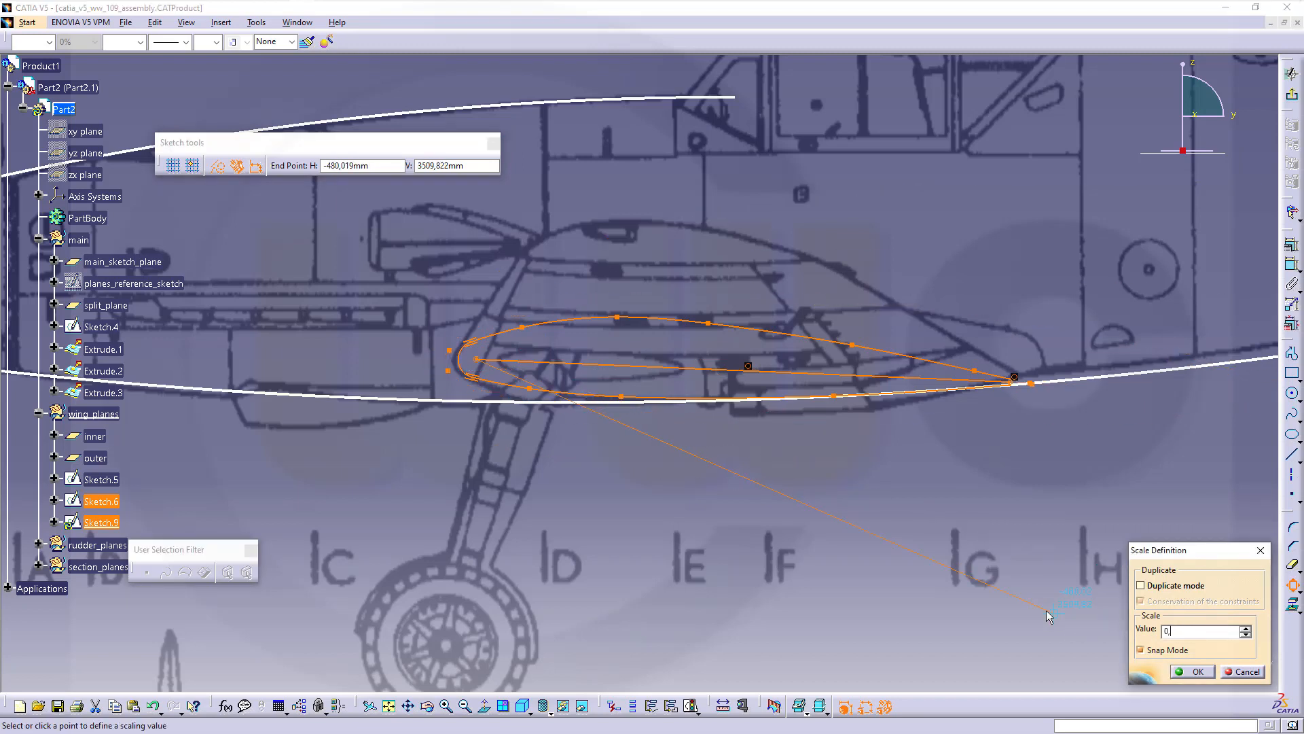
pyautogui.write('55')
pyautogui.press('Return')
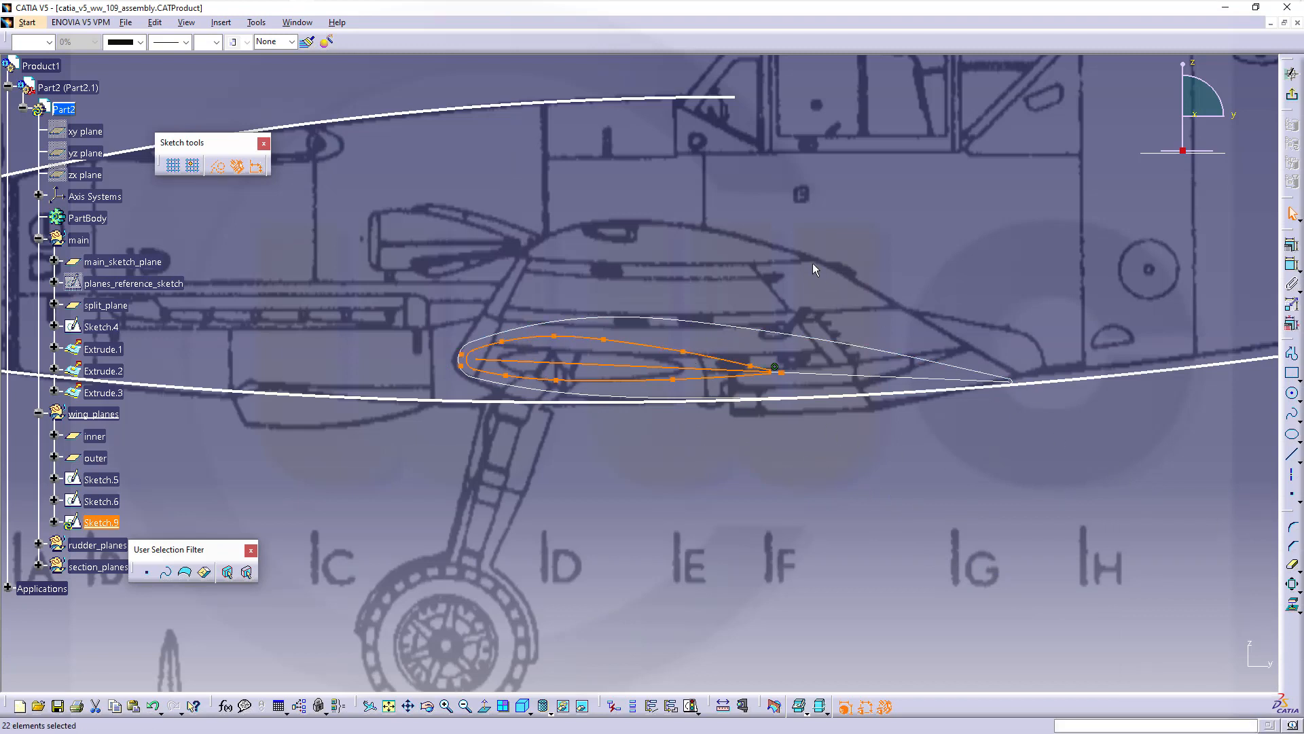
# Translate the scaled airfoil about 207.763 mm rearward inside the root outline, then deselect it
pyautogui.click(1299, 589)
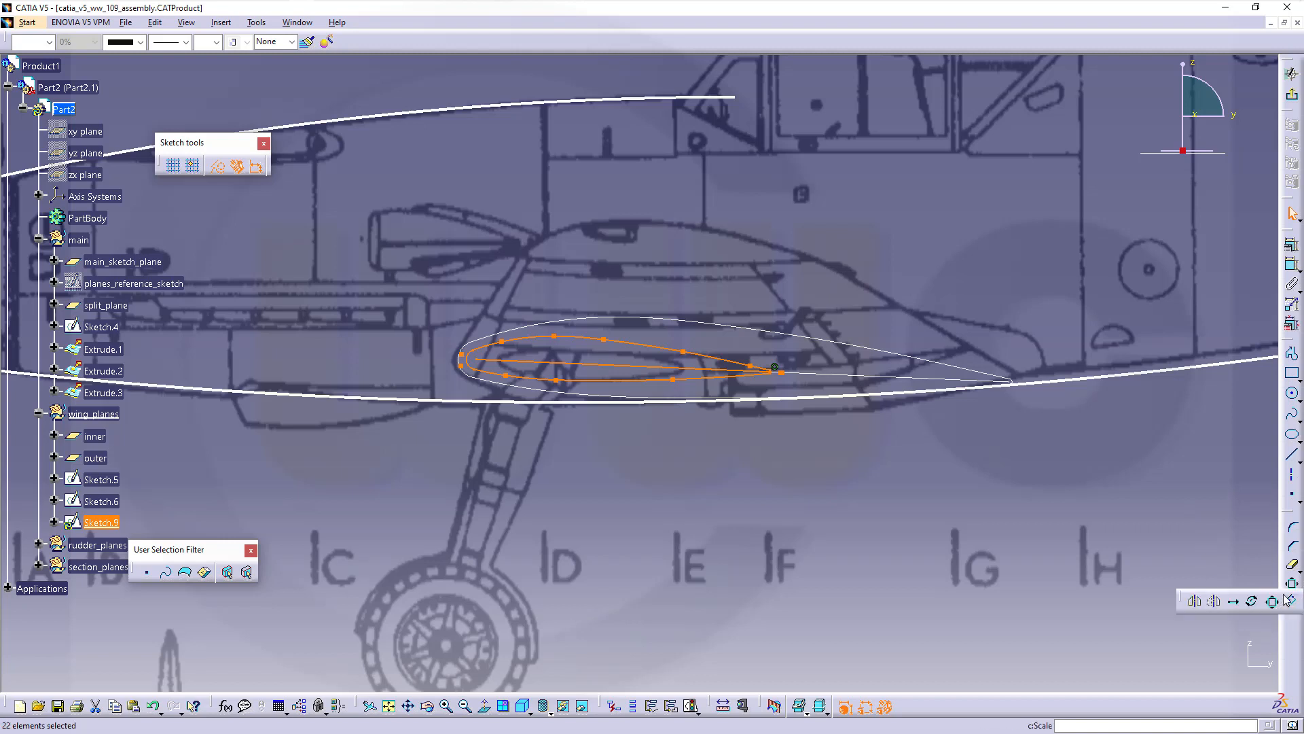
pyautogui.click(1233, 602)
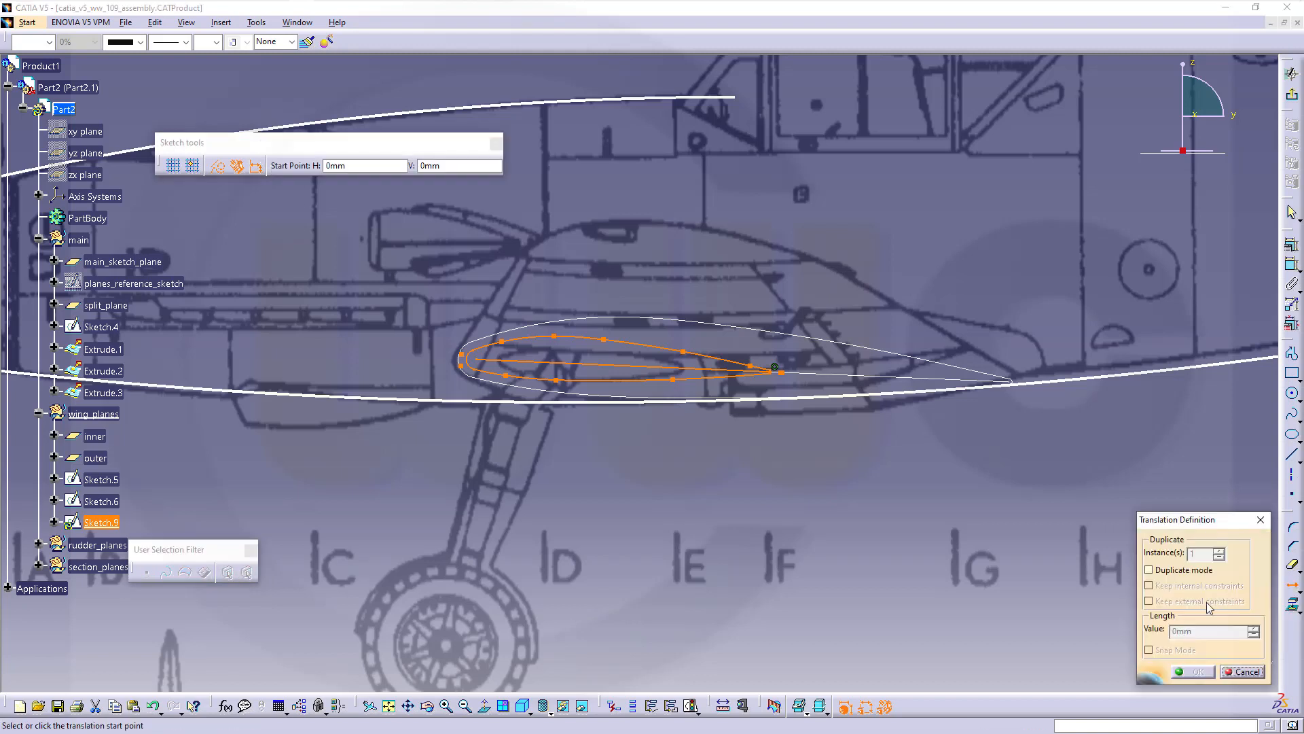
pyautogui.click(480, 469)
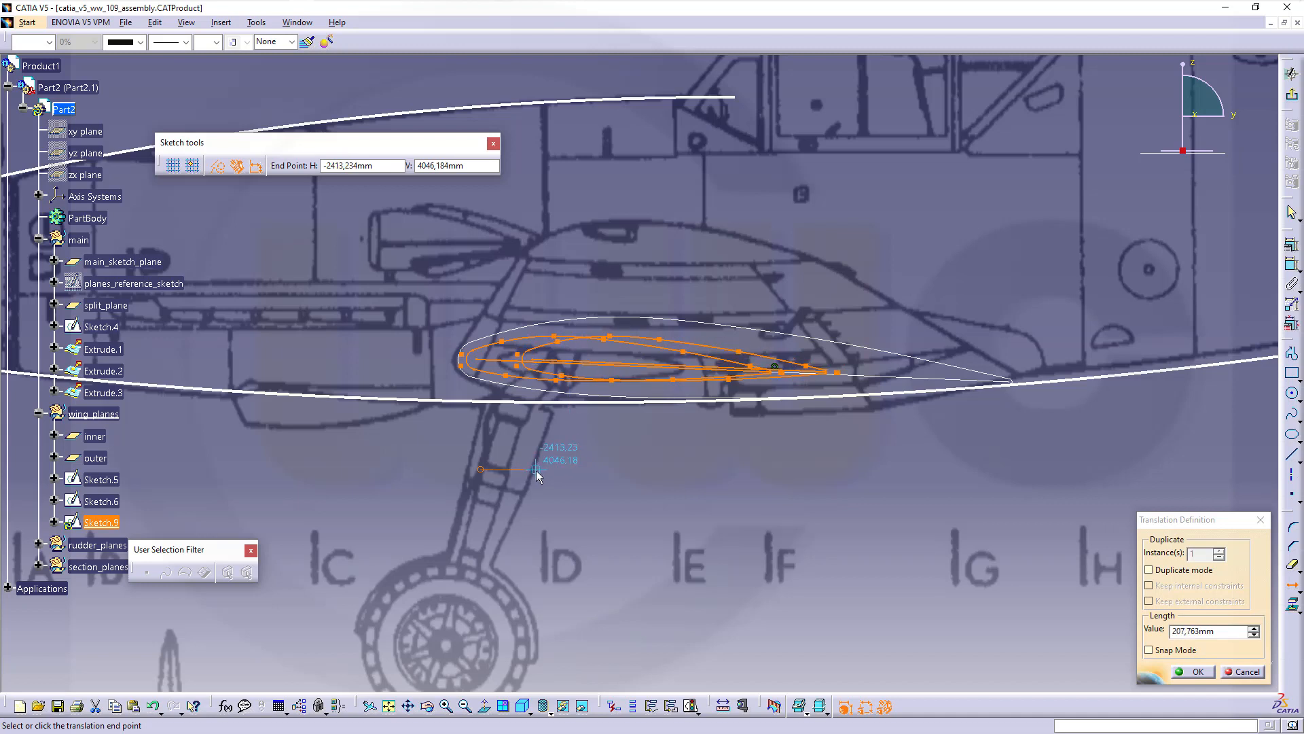
pyautogui.click(537, 475)
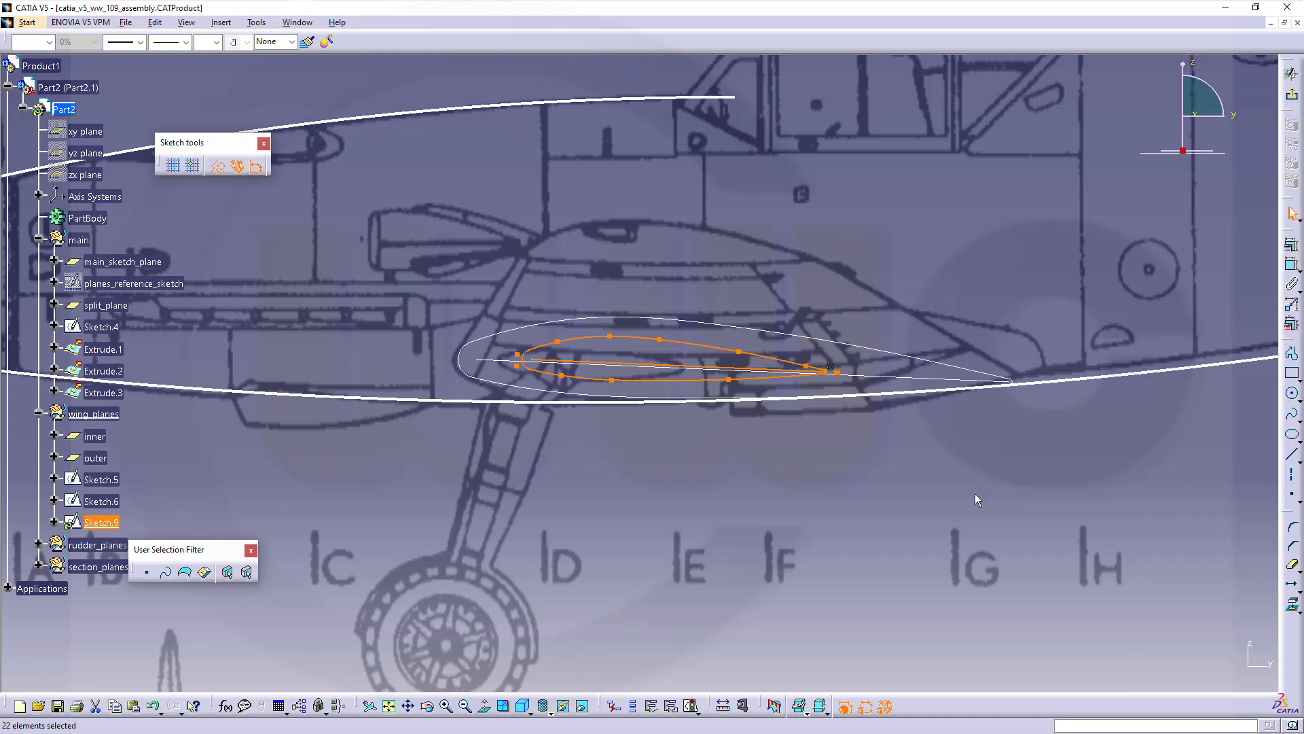
pyautogui.click(1054, 420)
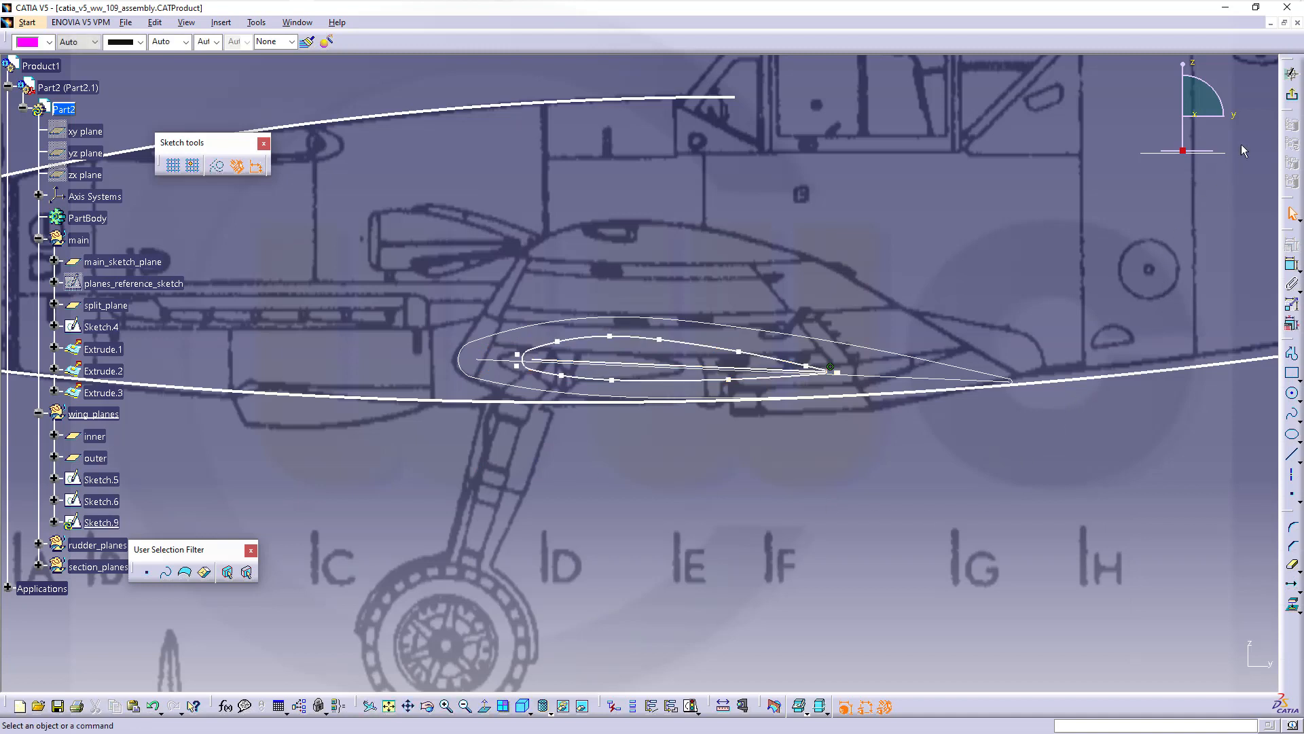
# Exit the outer-plane sketch and frame both wing-section profiles in the 3D view
pyautogui.click(1293, 100)
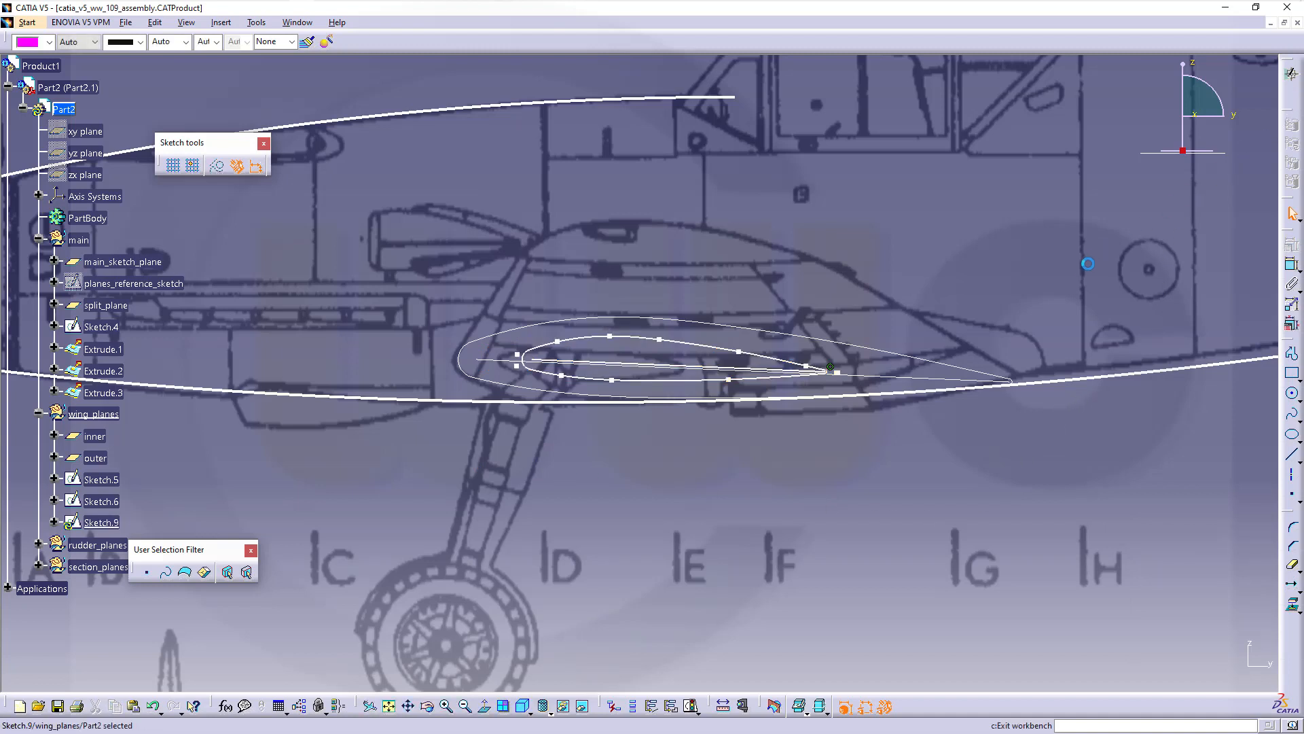
pyautogui.moveTo(716, 453); pyautogui.dragTo(653, 457, button='middle')
pyautogui.moveTo(718, 598); pyautogui.dragTo(739, 316, button='middle')
pyautogui.moveTo(756, 526); pyautogui.dragTo(725, 686, button='middle')
pyautogui.moveTo(724, 686); pyautogui.dragTo(733, 327, button='middle')
pyautogui.click(785, 525)
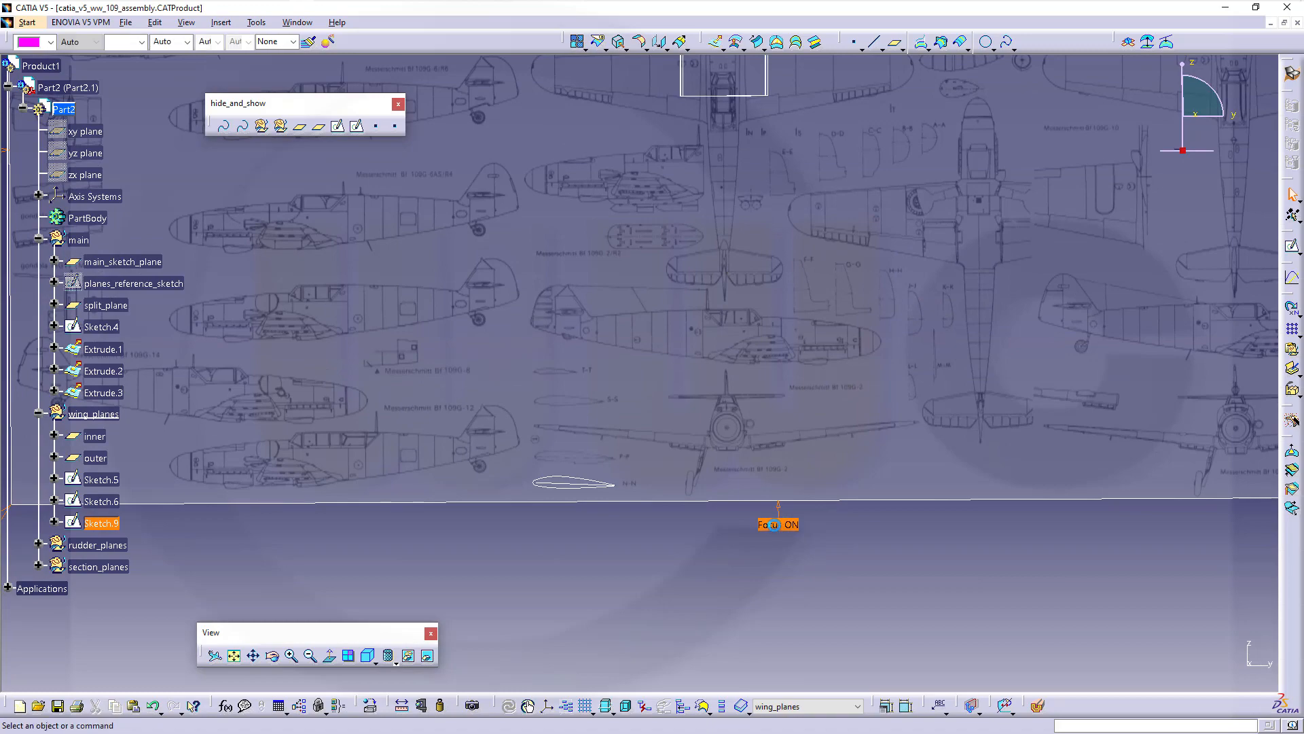
pyautogui.moveTo(555, 383)
pyautogui.mouseDown(button='middle')
pyautogui.moveTo(615, 438)
pyautogui.moveTo(690, 393)
pyautogui.moveTo(786, 414)
pyautogui.mouseUp(button='middle')
pyautogui.moveTo(625, 432); pyautogui.dragTo(721, 489, button='middle')
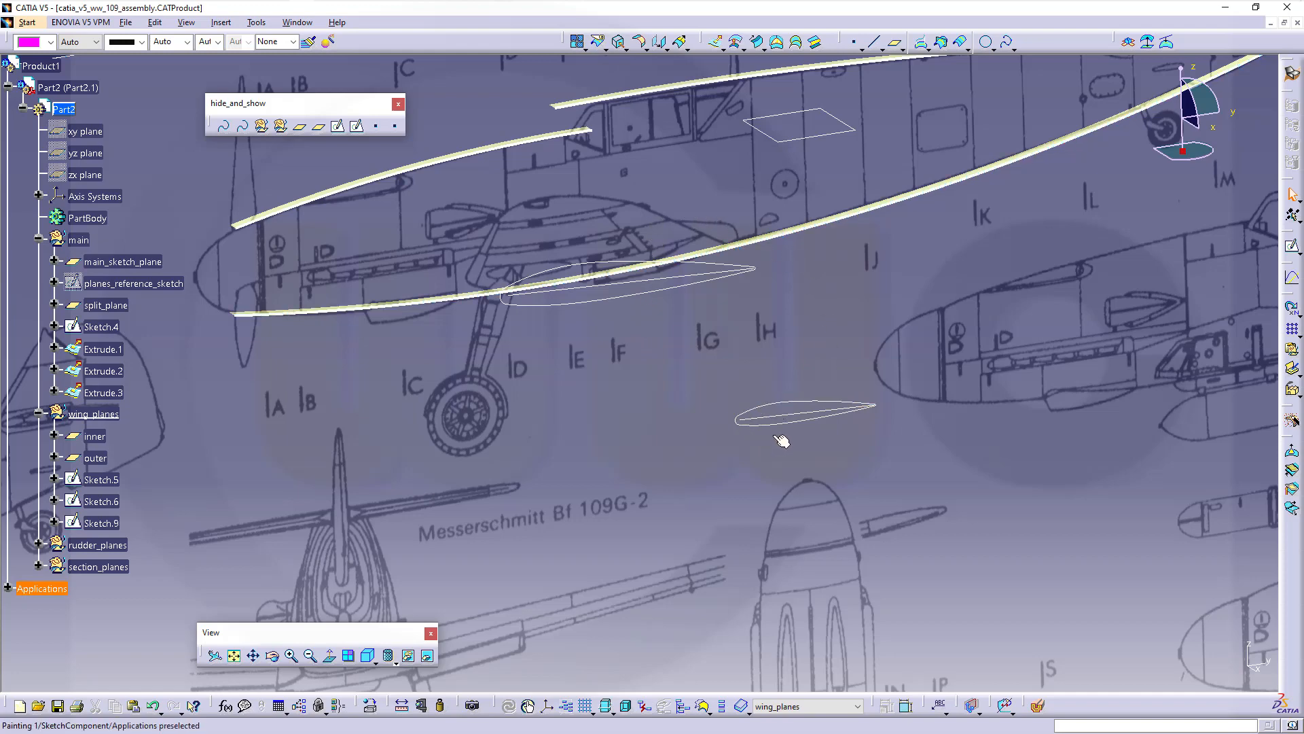
pyautogui.moveTo(723, 371); pyautogui.dragTo(709, 333, button='middle')
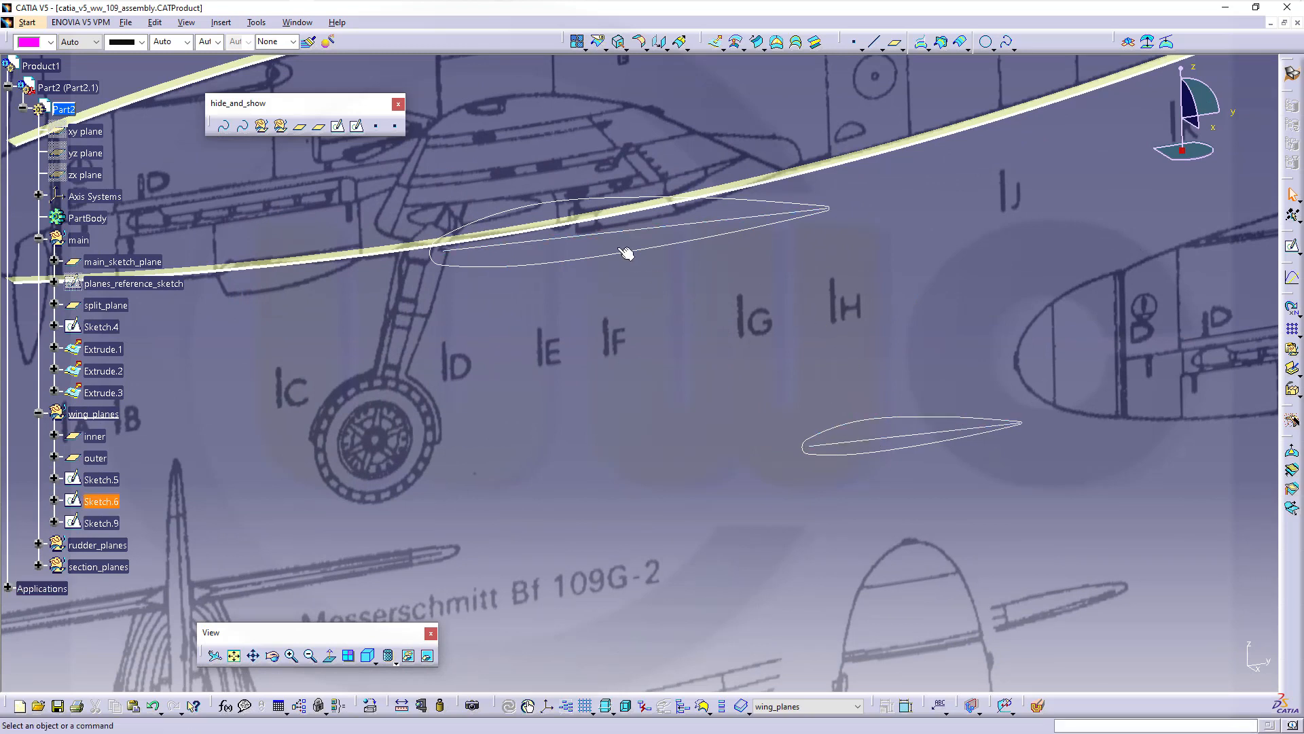
# Create Plane.19 through two lines: the Sketch.9 edge, then the Sketch.6 edge
pyautogui.click(895, 42)
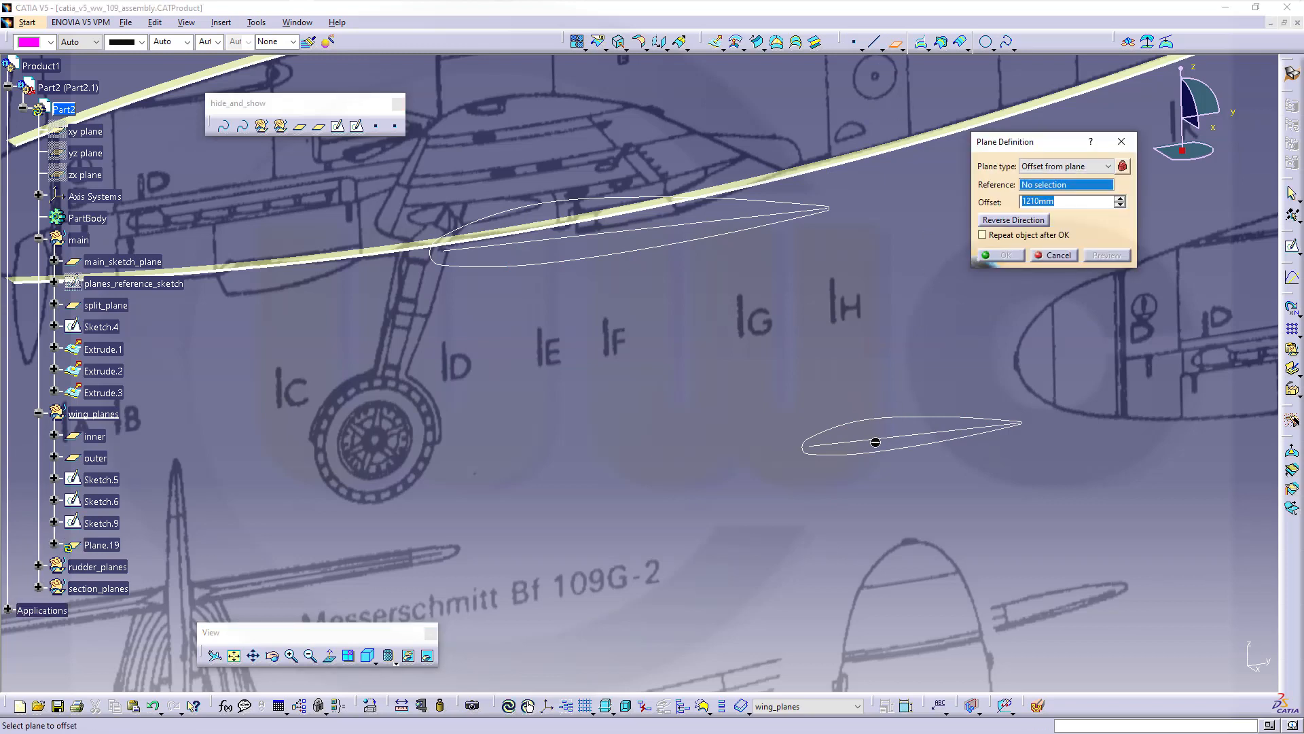
pyautogui.click(1107, 167)
pyautogui.click(1084, 220)
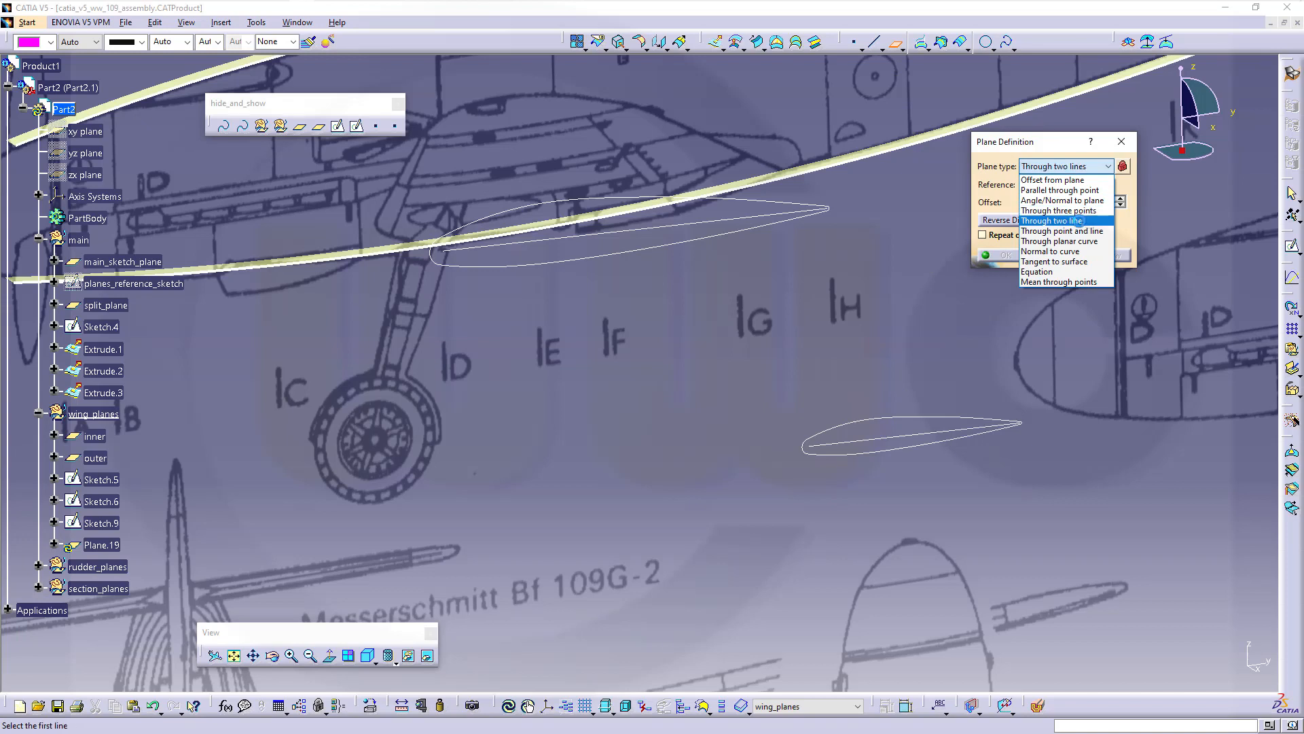
pyautogui.click(880, 446)
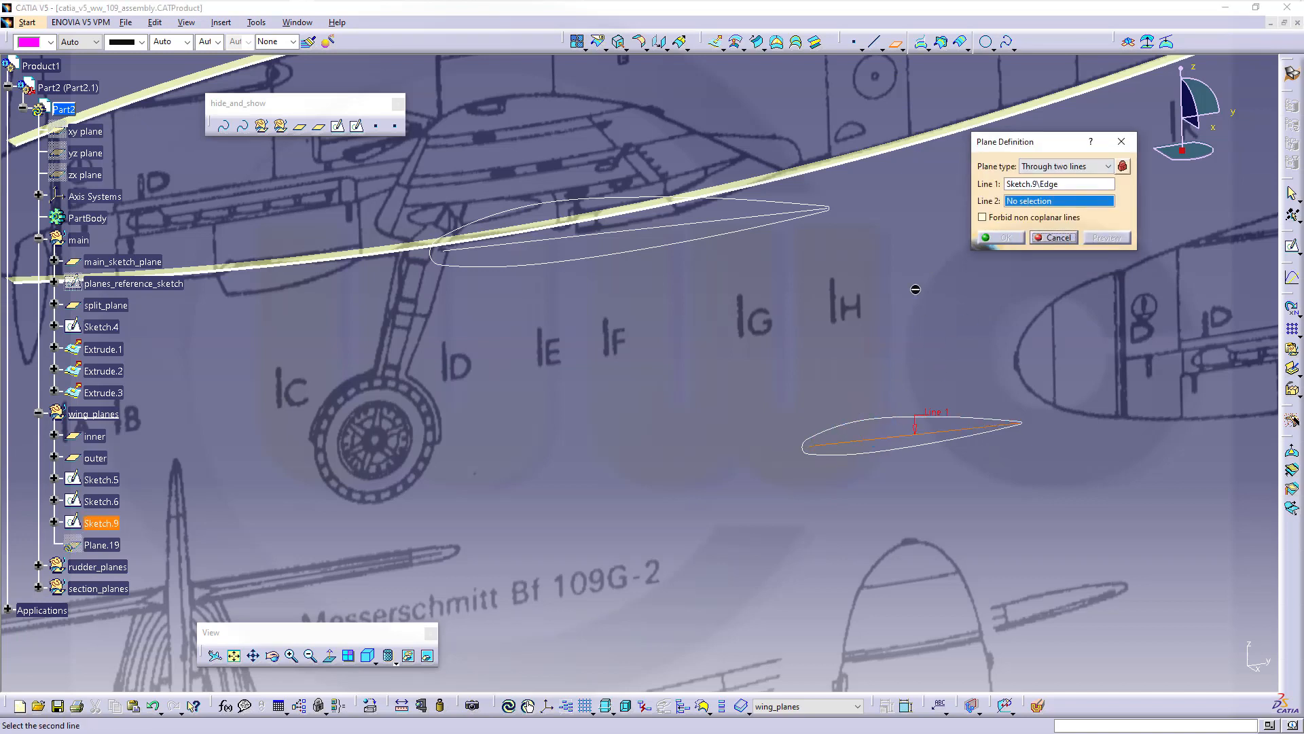
pyautogui.click(669, 227)
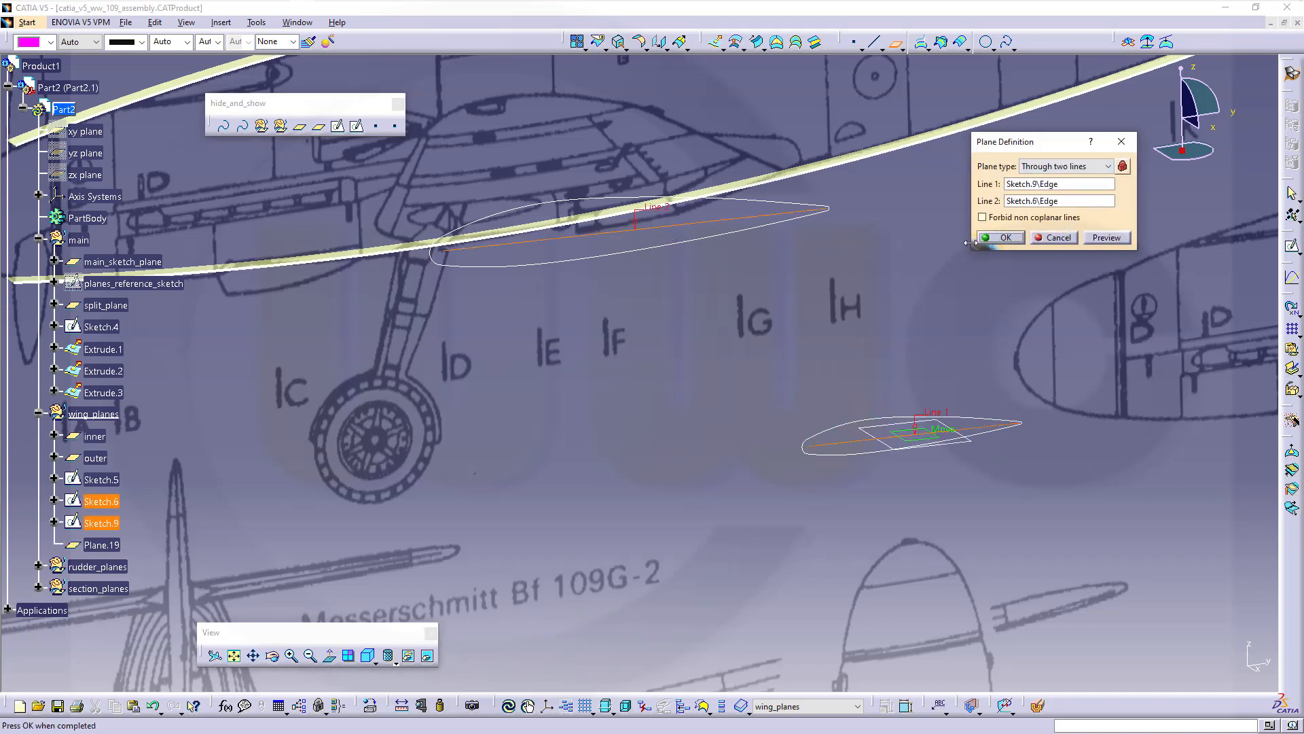
pyautogui.click(1003, 237)
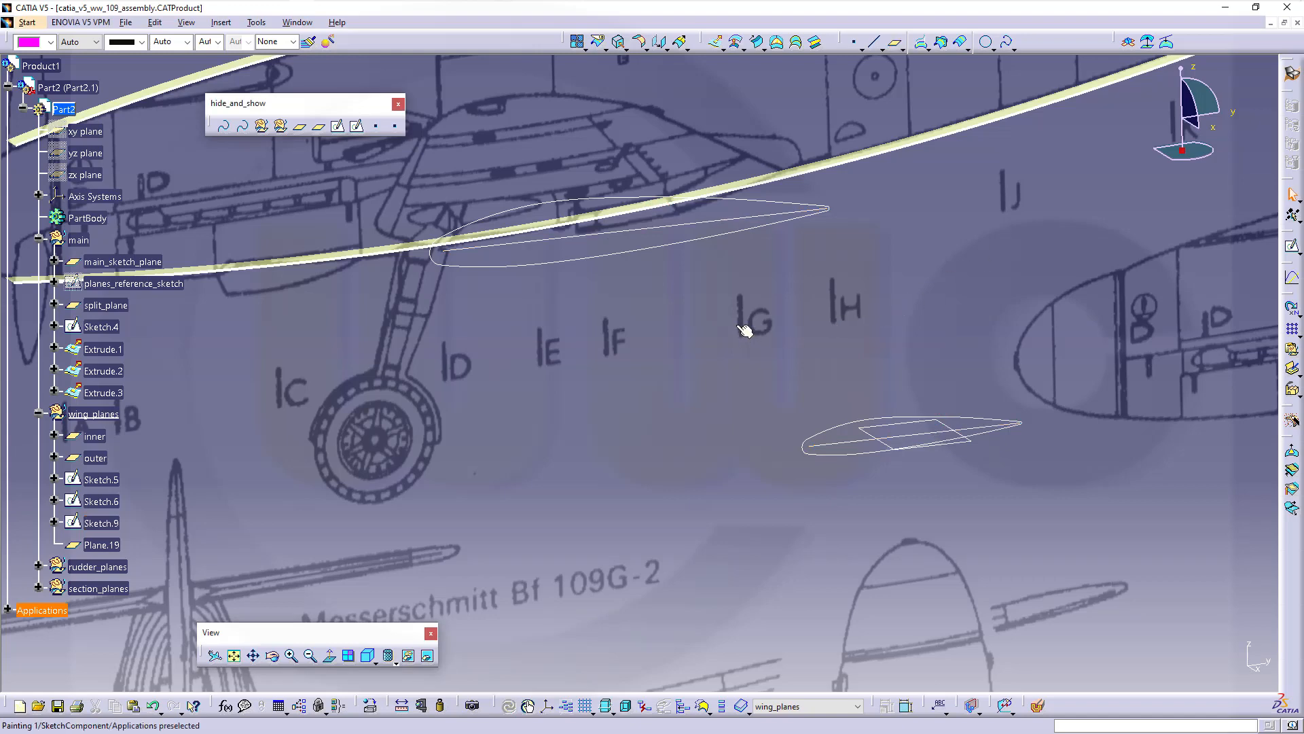
pyautogui.moveTo(745, 331)
pyautogui.mouseDown(button='middle')
pyautogui.moveTo(663, 348)
pyautogui.moveTo(703, 347)
pyautogui.mouseUp(button='middle')
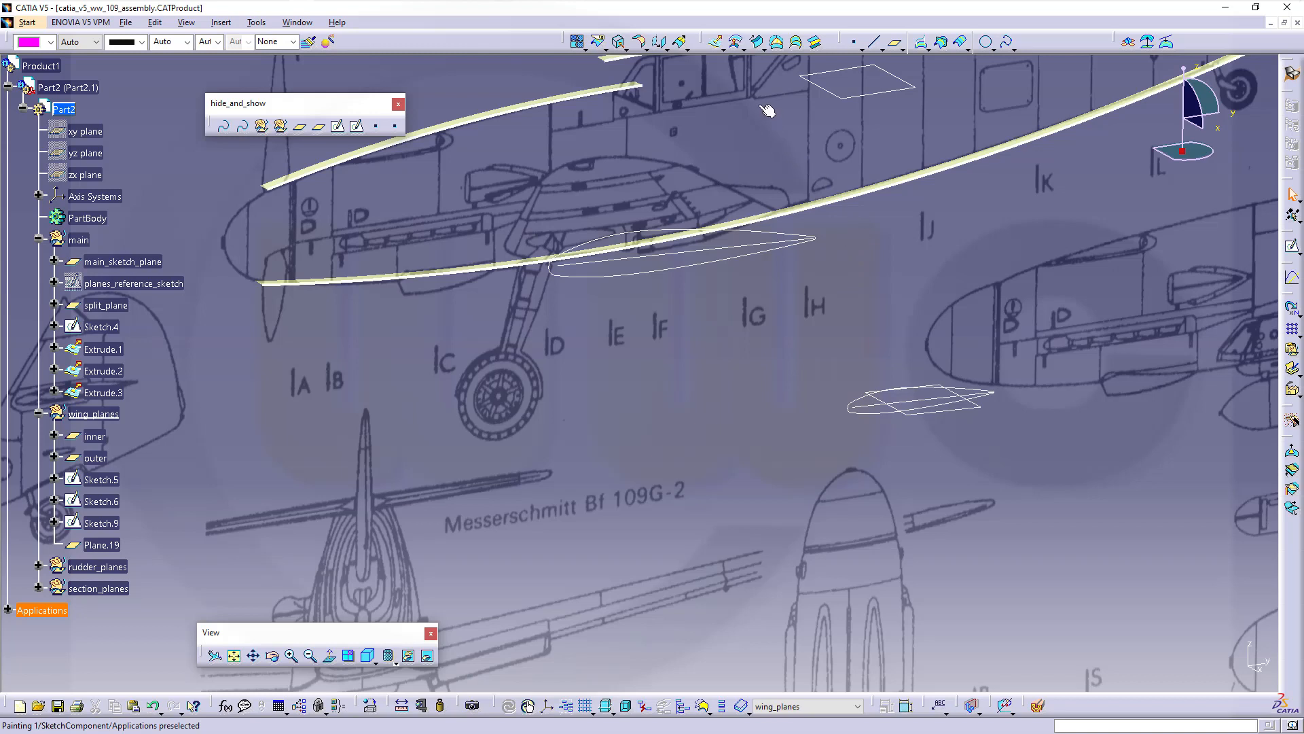
# Extract the lower and upper wing-section outlines with point-continuity propagation
pyautogui.click(620, 45)
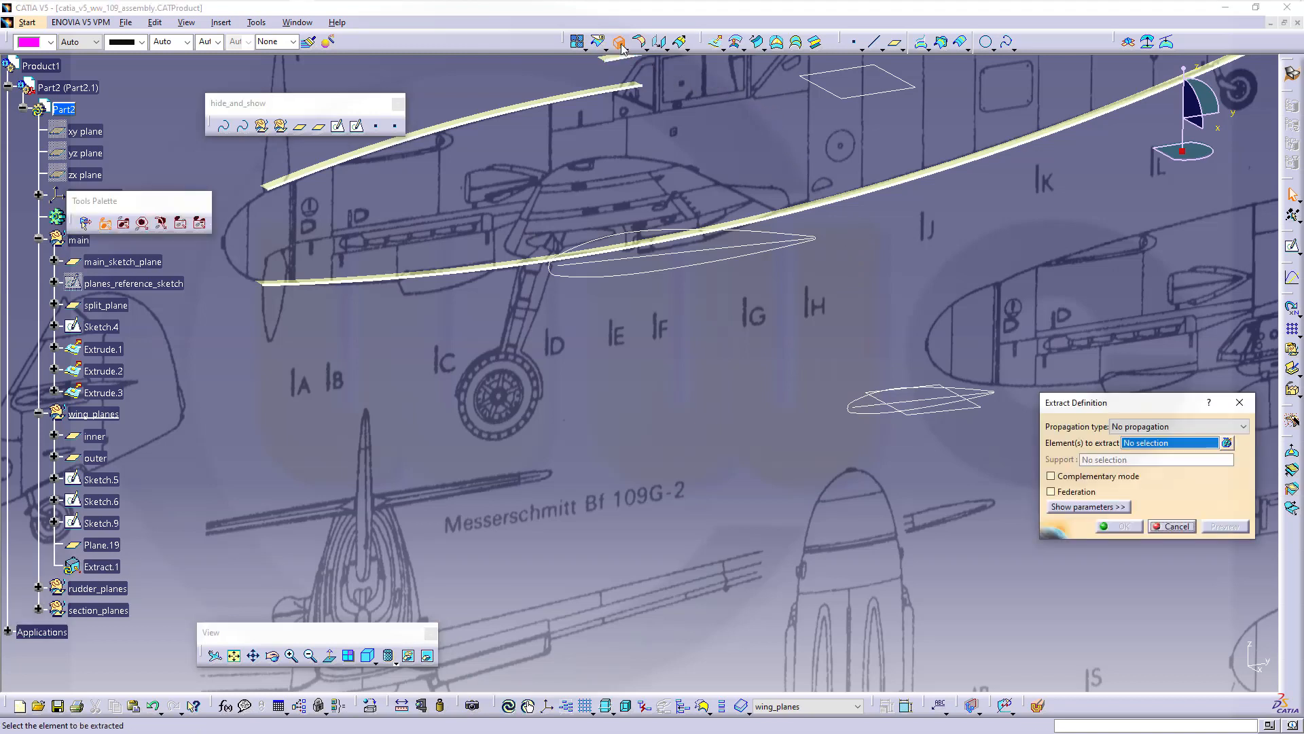
pyautogui.click(1248, 426)
pyautogui.click(1167, 440)
pyautogui.click(878, 417)
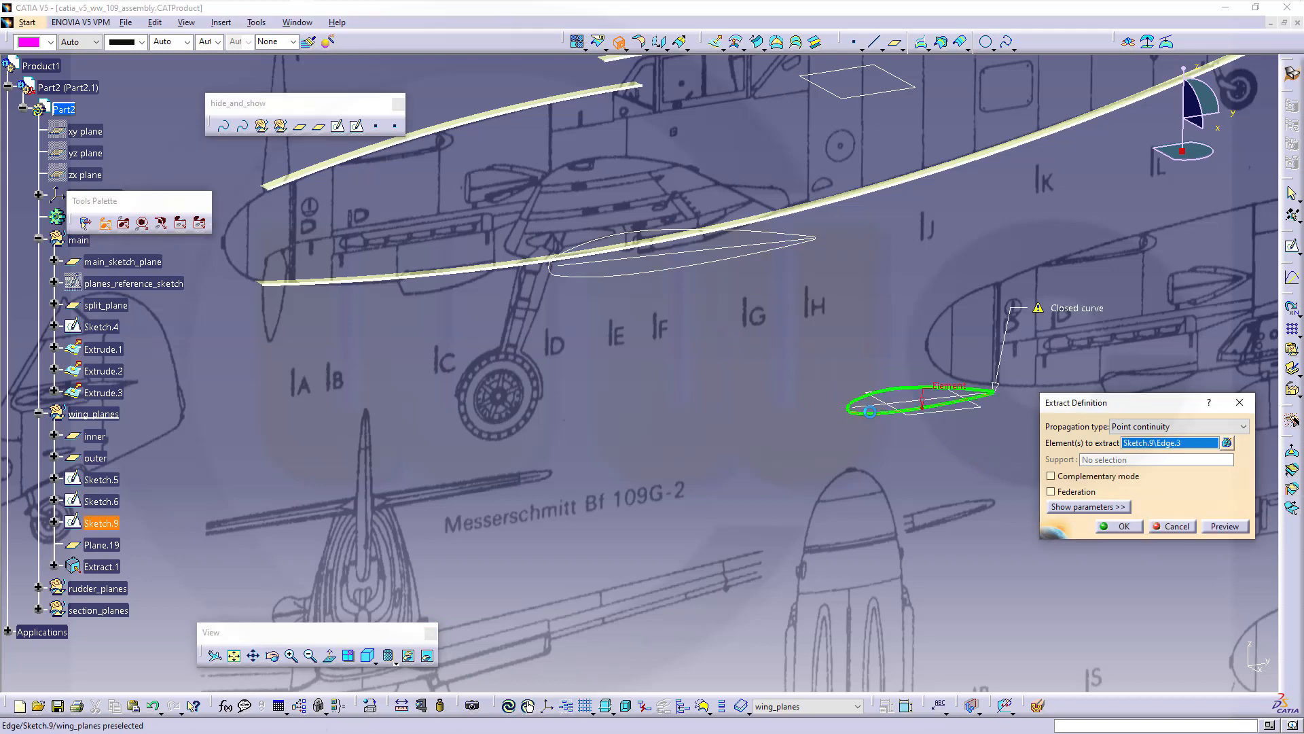
pyautogui.click(1122, 526)
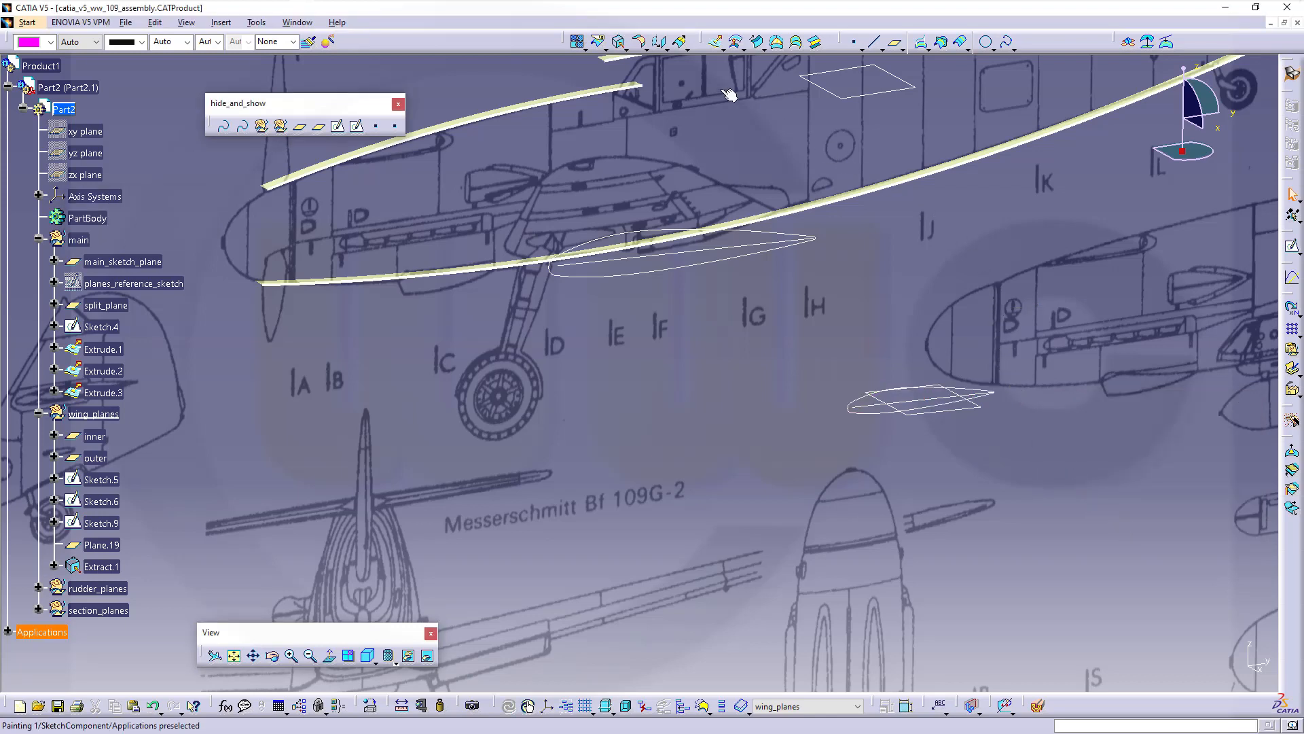
pyautogui.click(620, 43)
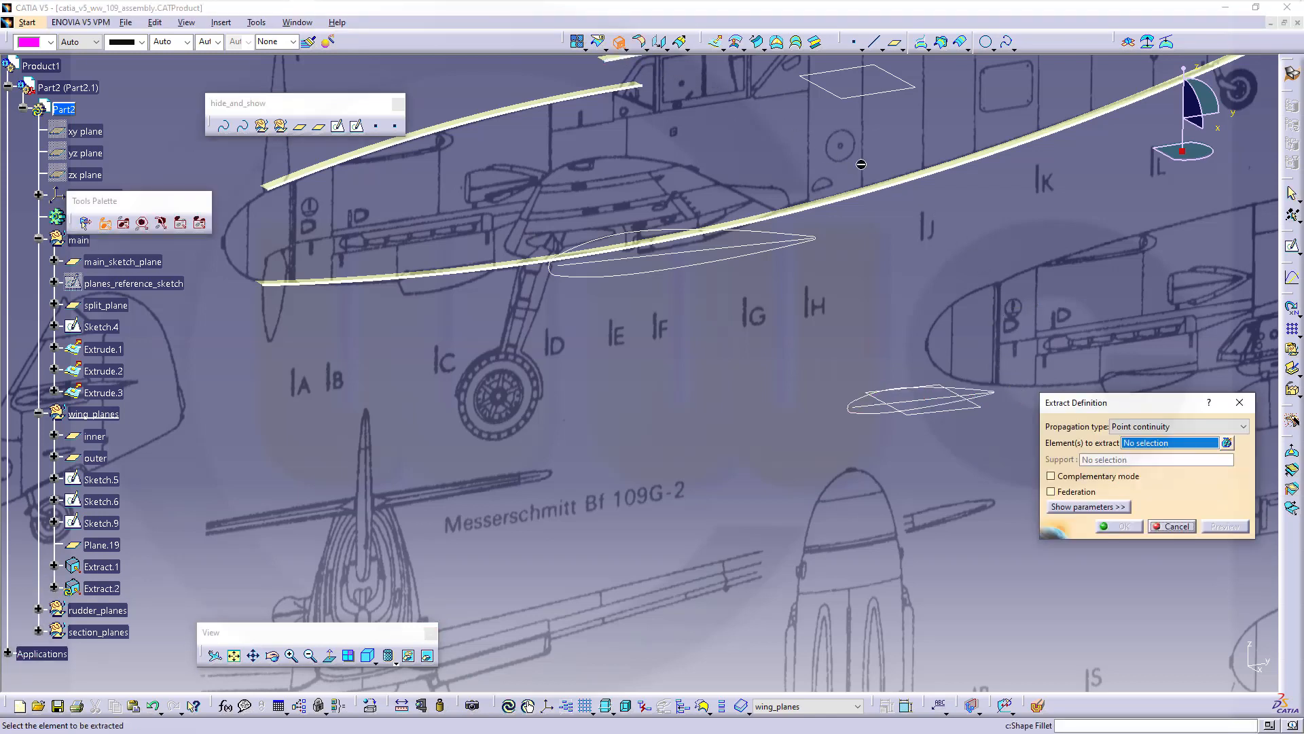
pyautogui.click(600, 282)
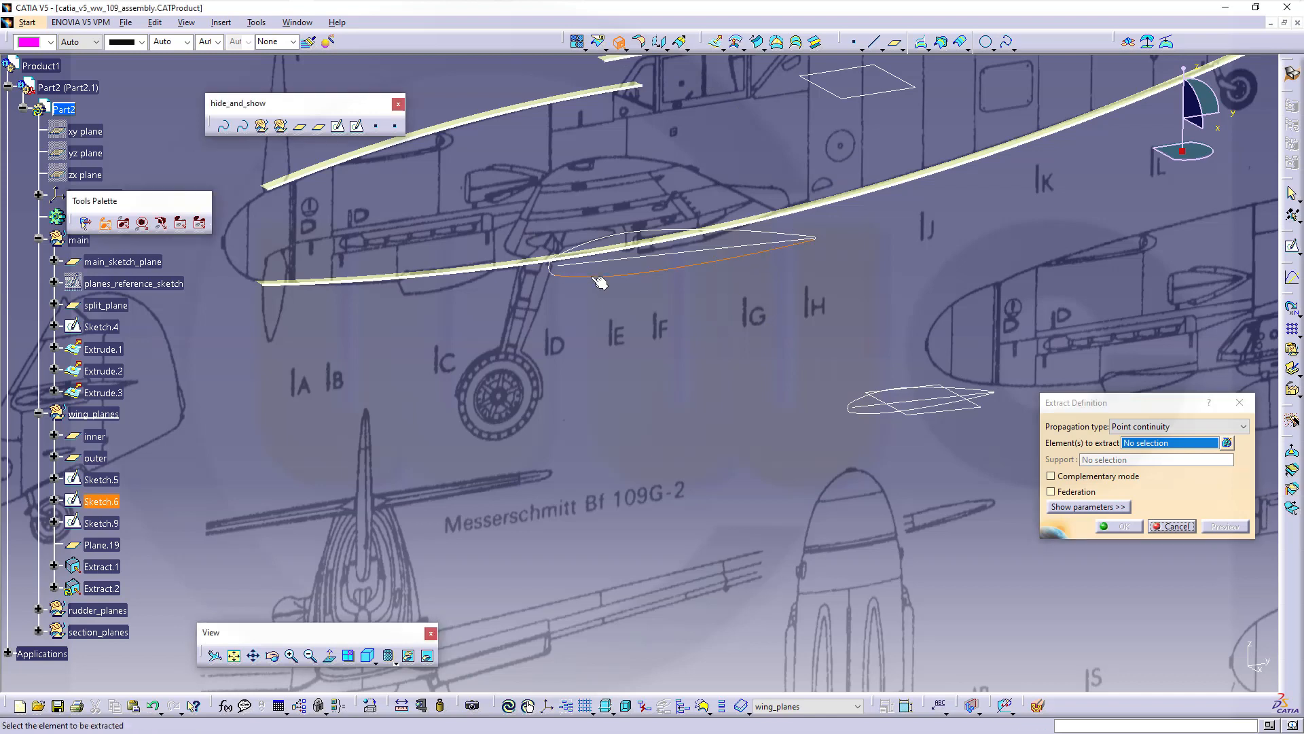
pyautogui.click(1119, 527)
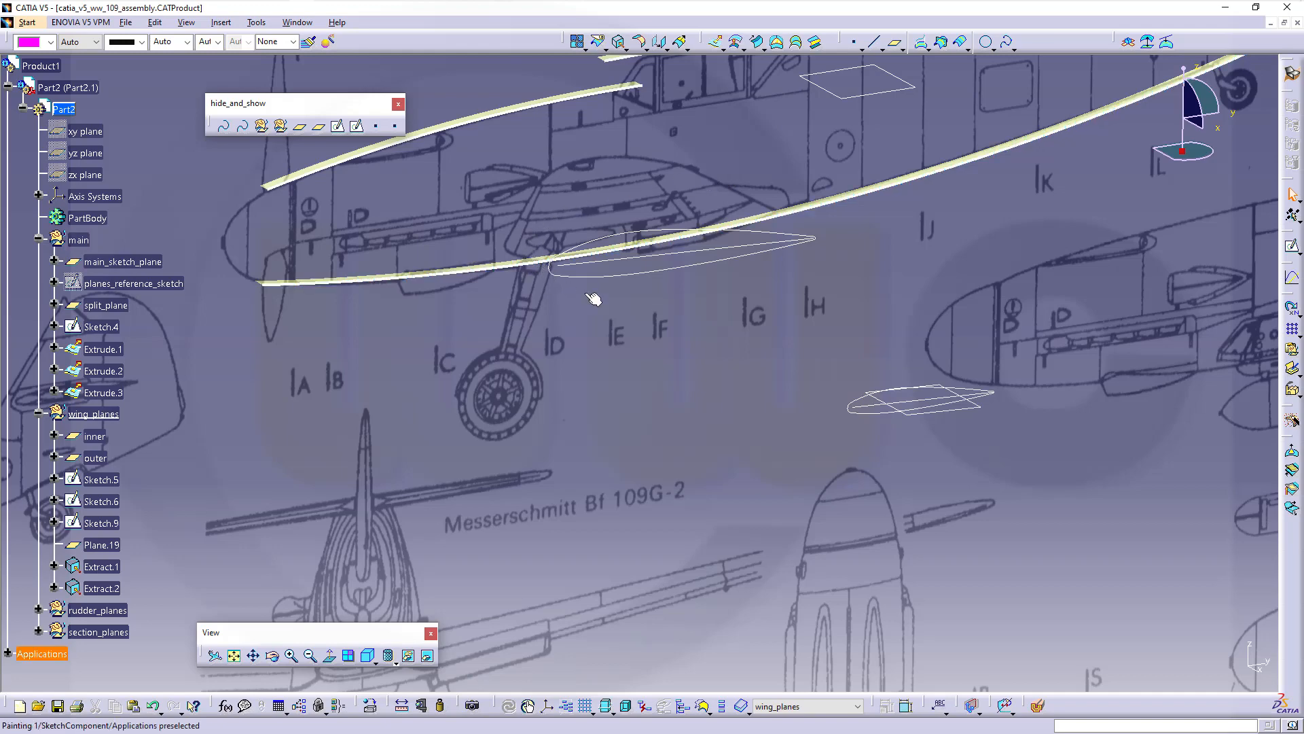
# Extract only the tip airfoil's rounded leading edge, using no propagation
pyautogui.moveTo(680, 396); pyautogui.dragTo(690, 372, button='middle')
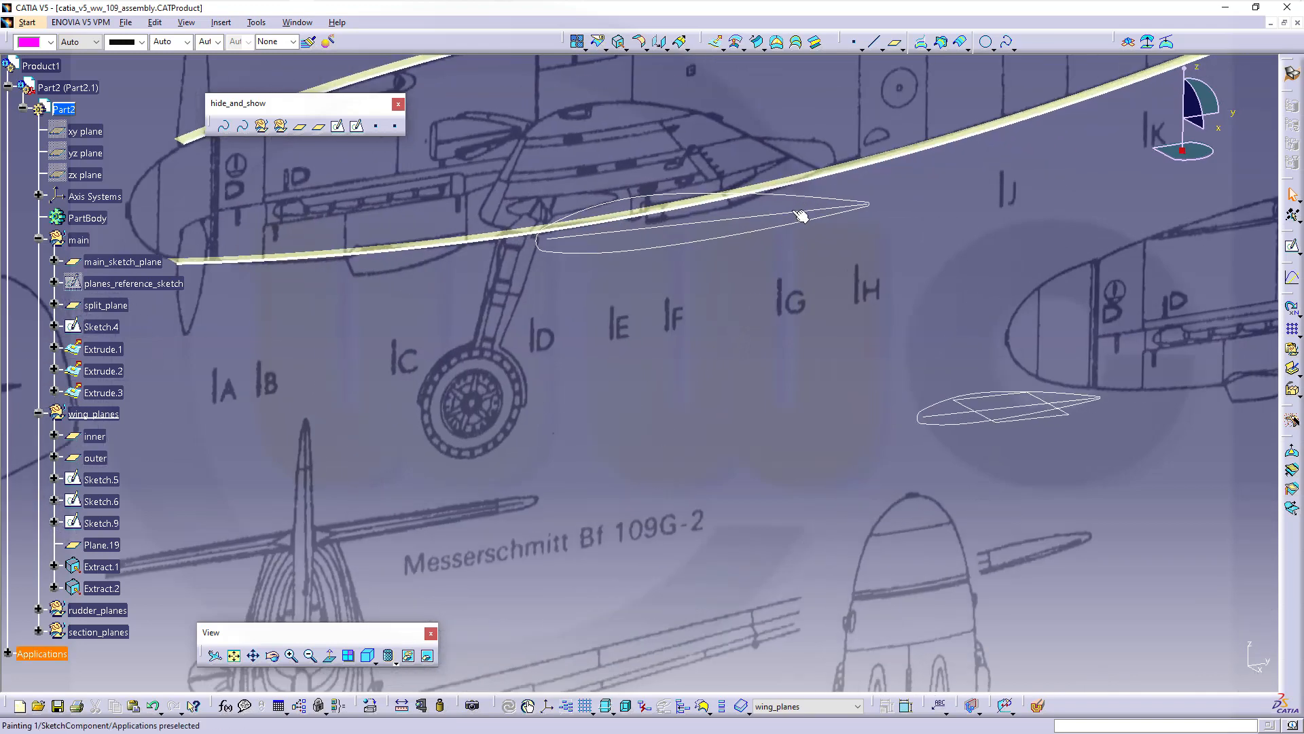
pyautogui.click(620, 44)
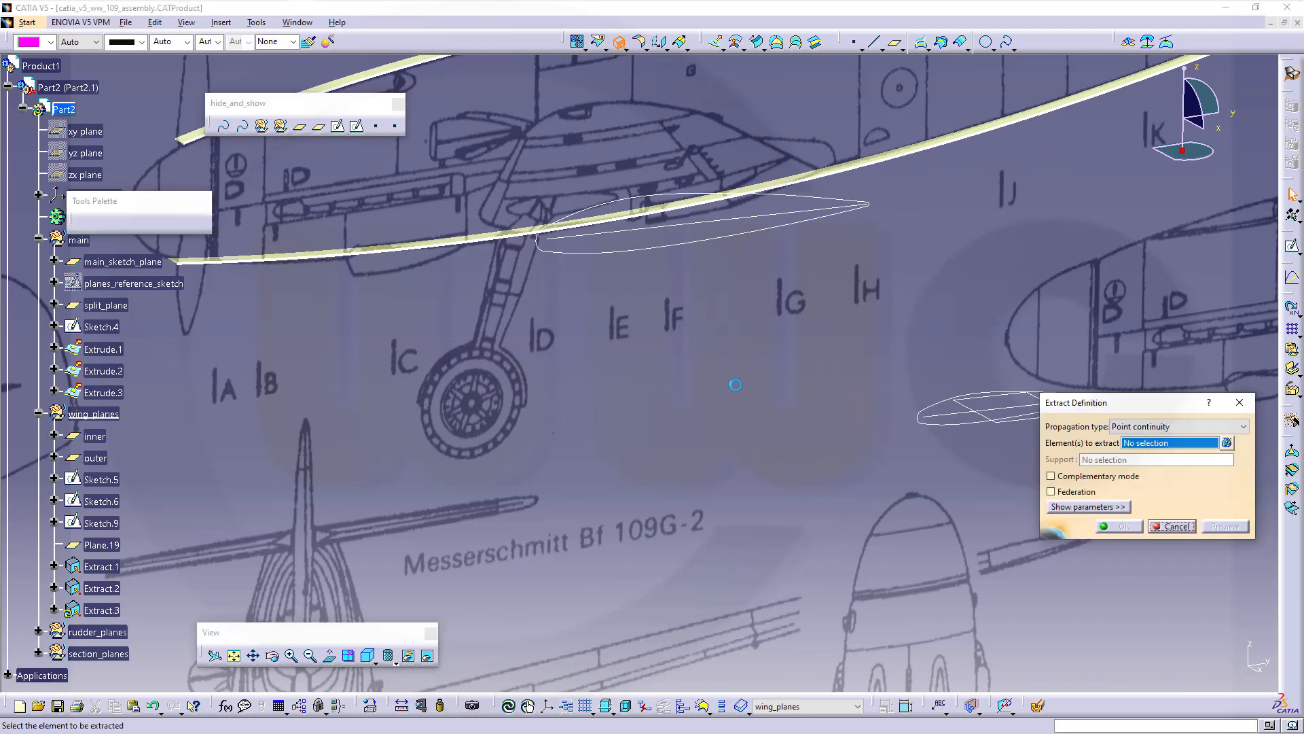
pyautogui.moveTo(845, 475)
pyautogui.mouseDown(button='middle')
pyautogui.moveTo(610, 426)
pyautogui.moveTo(685, 425)
pyautogui.mouseUp(button='middle')
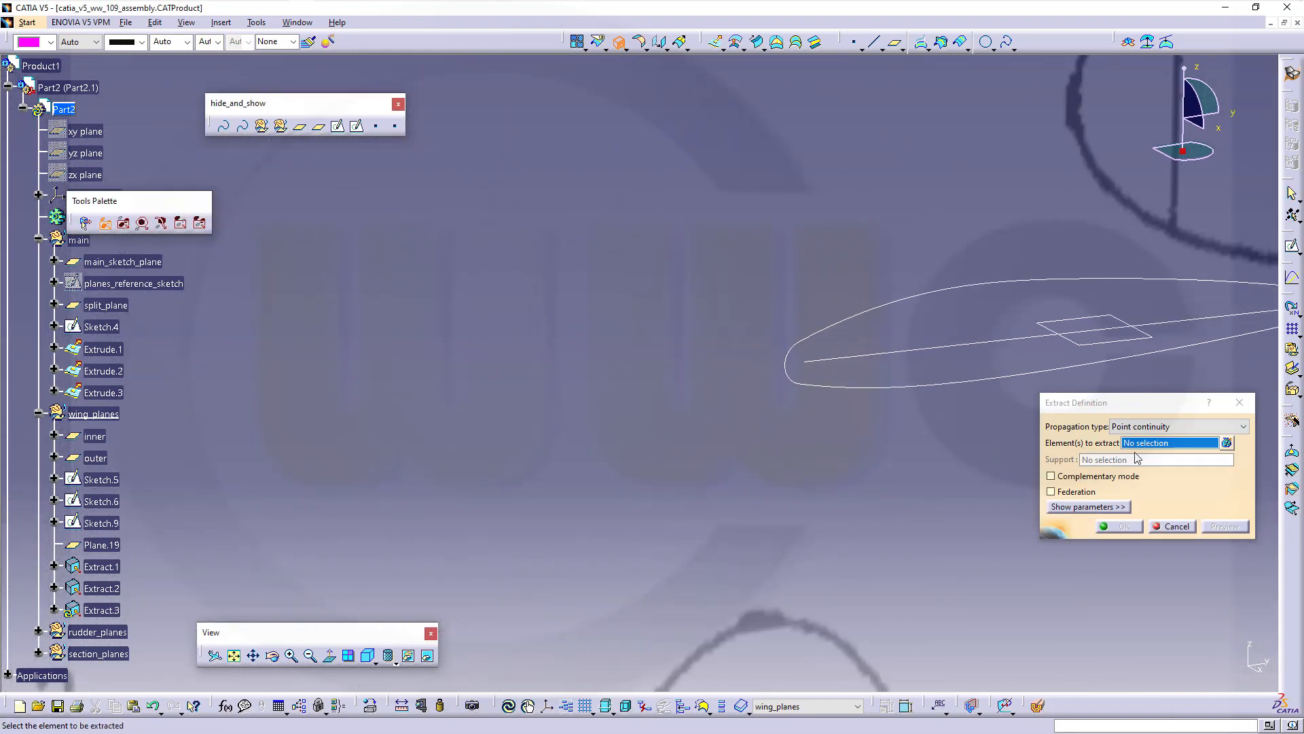
pyautogui.click(1244, 426)
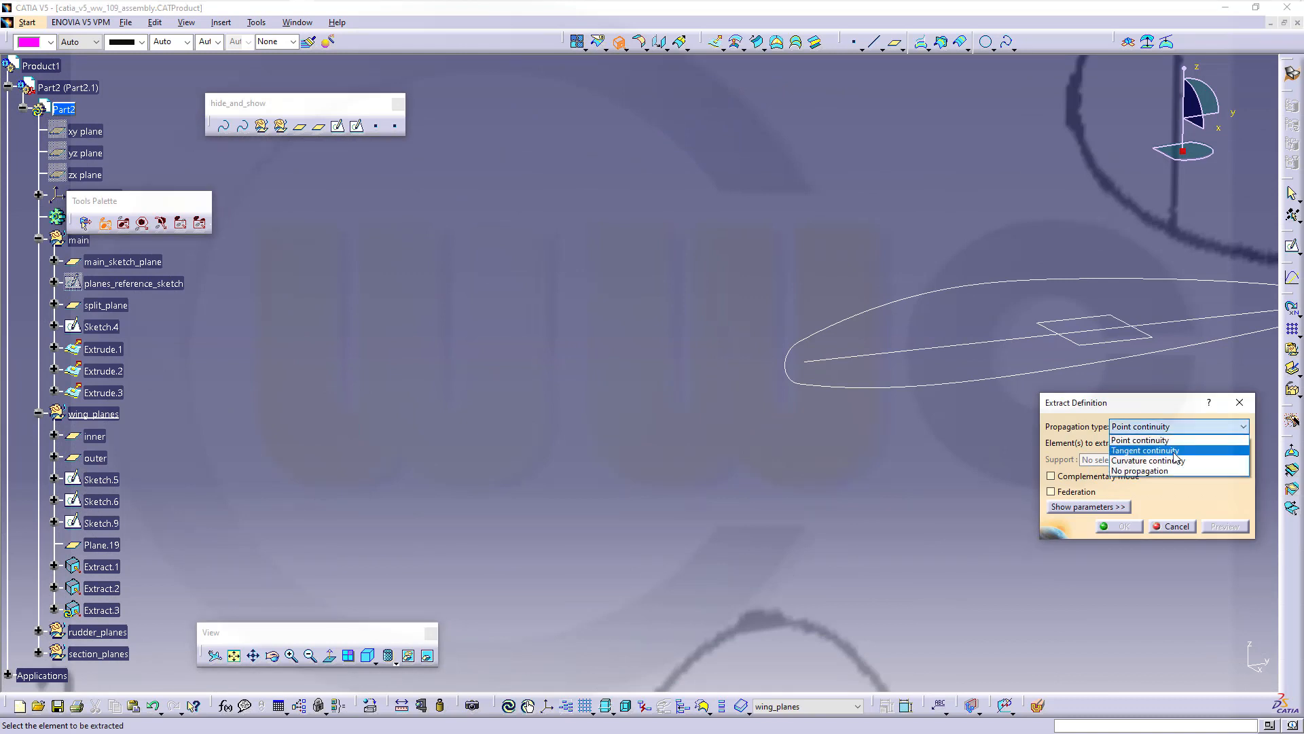
pyautogui.click(1140, 470)
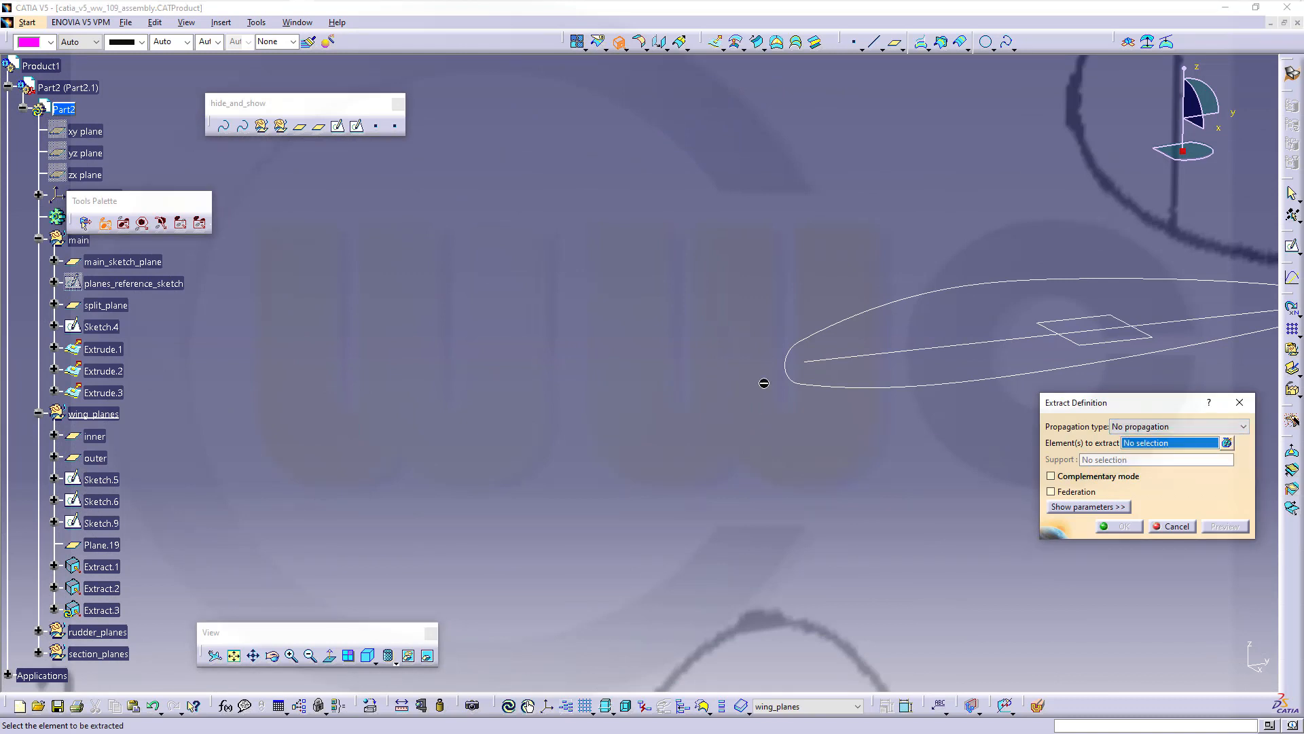
pyautogui.click(799, 384)
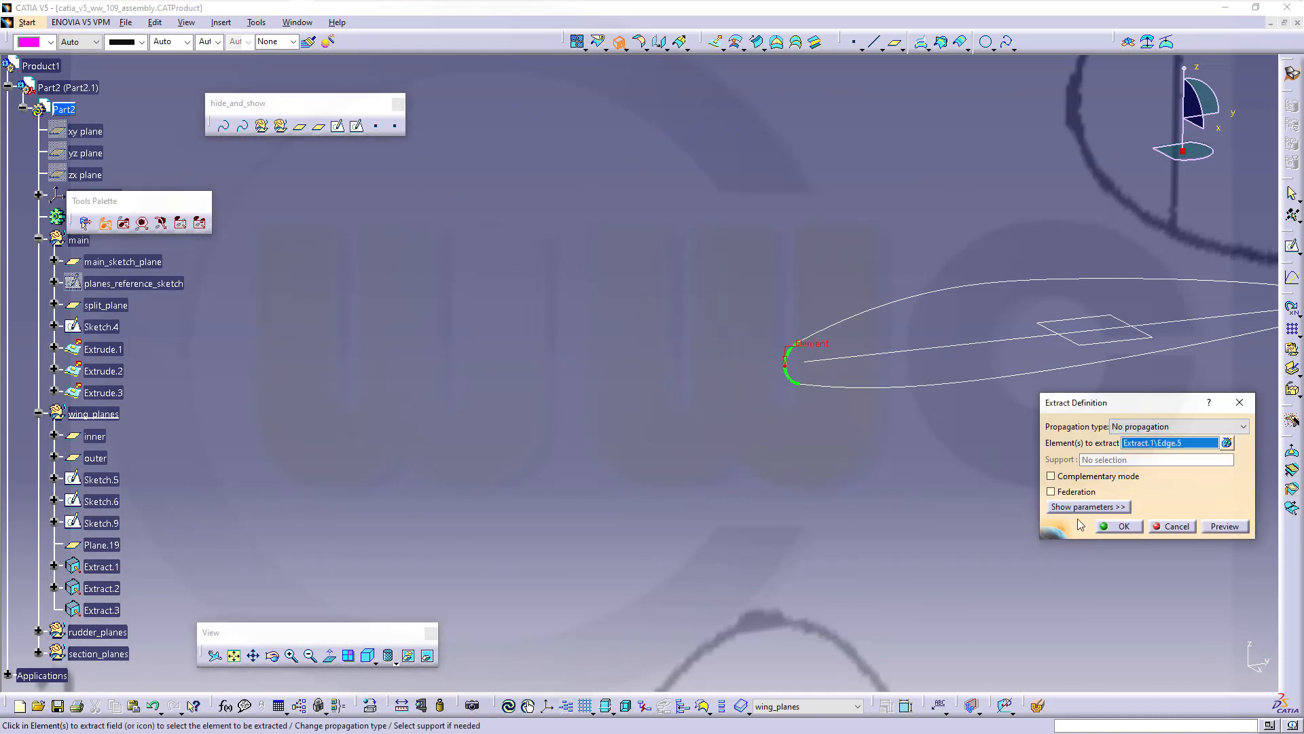
pyautogui.click(1118, 526)
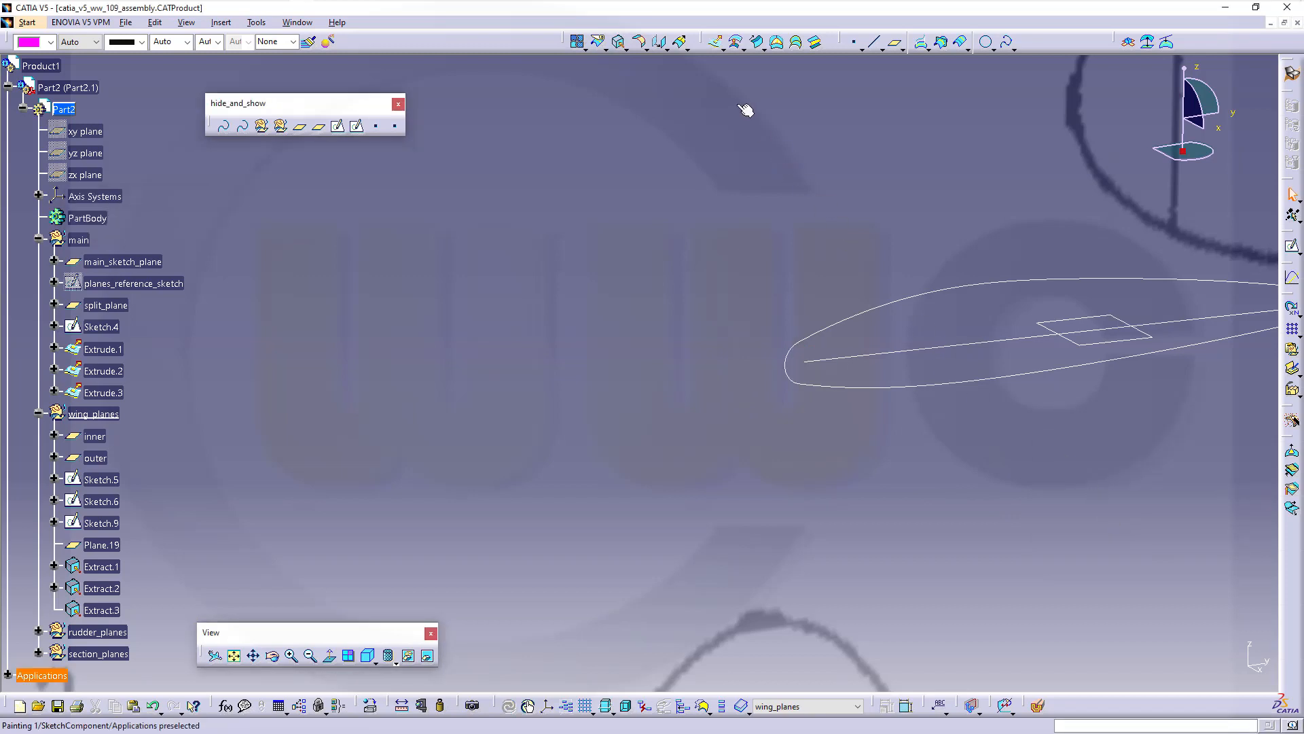
# Extract the airfoil's sharp trailing edge as a separate curve
pyautogui.click(618, 42)
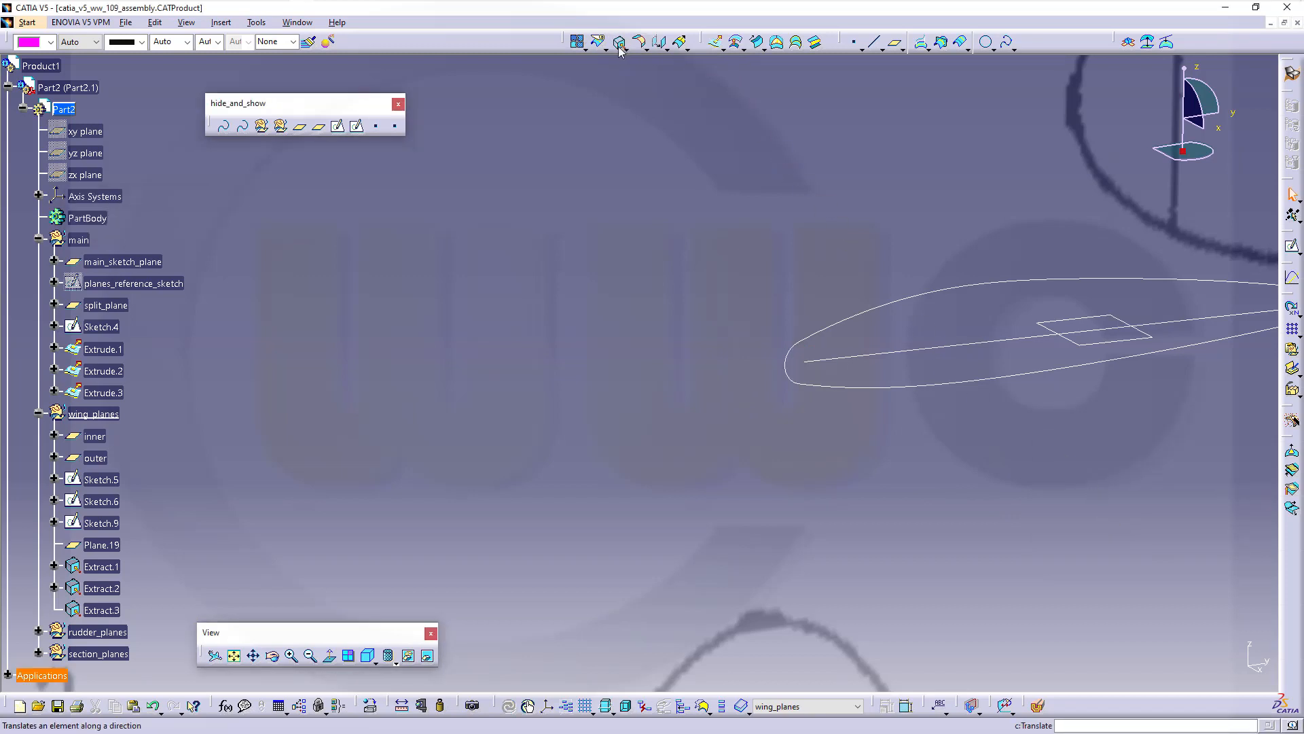
pyautogui.moveTo(684, 231); pyautogui.dragTo(610, 261, button='middle')
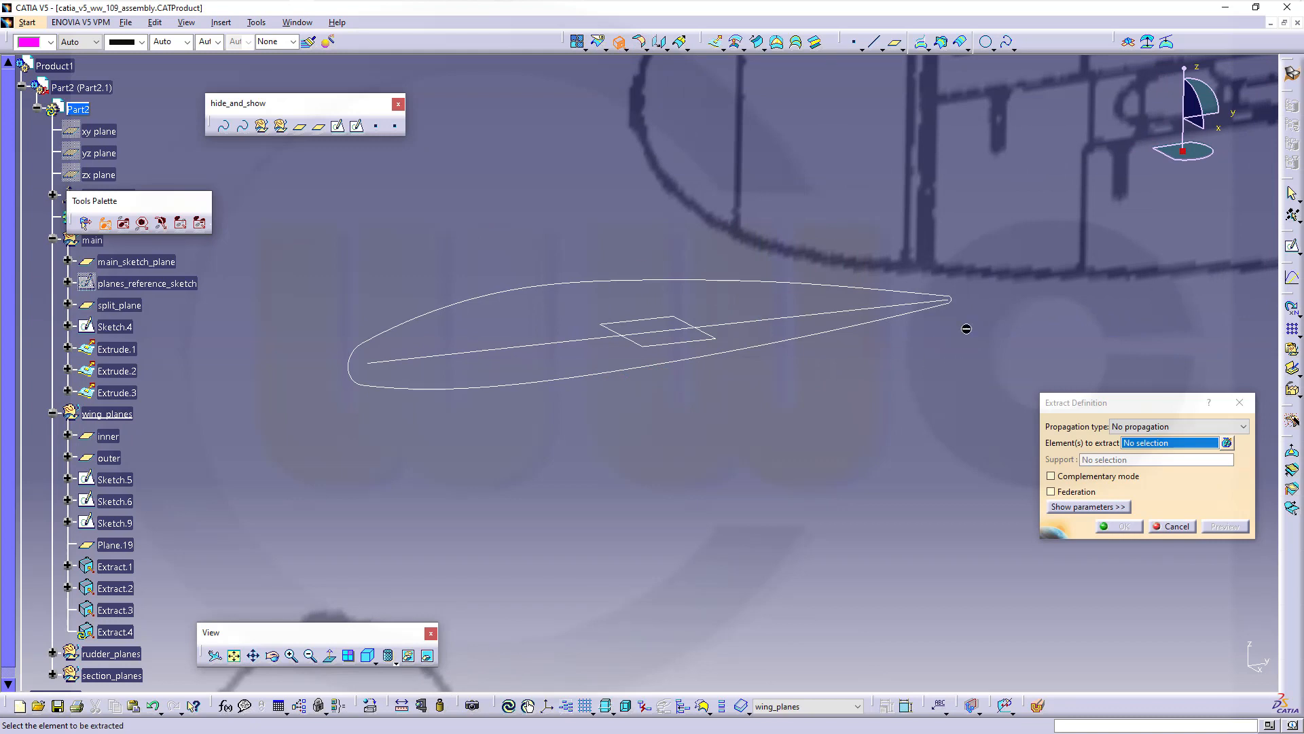
pyautogui.click(954, 301)
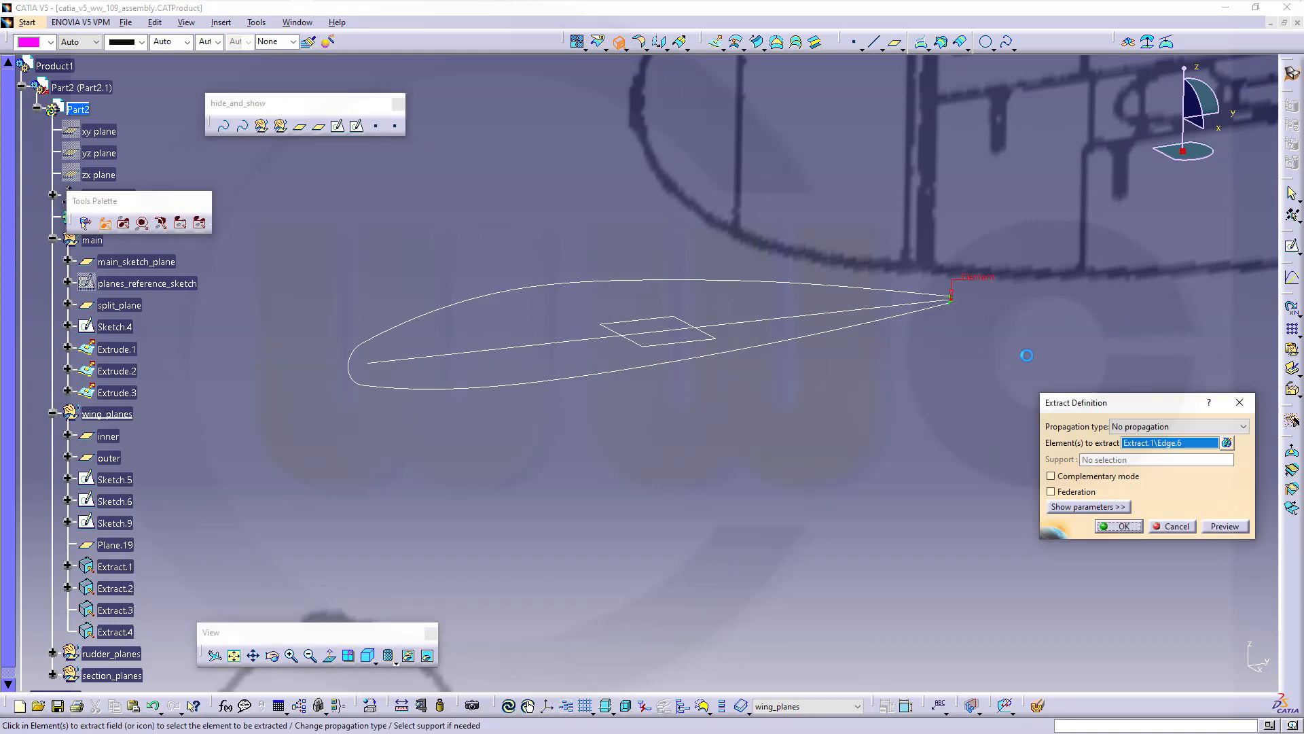
pyautogui.click(1118, 527)
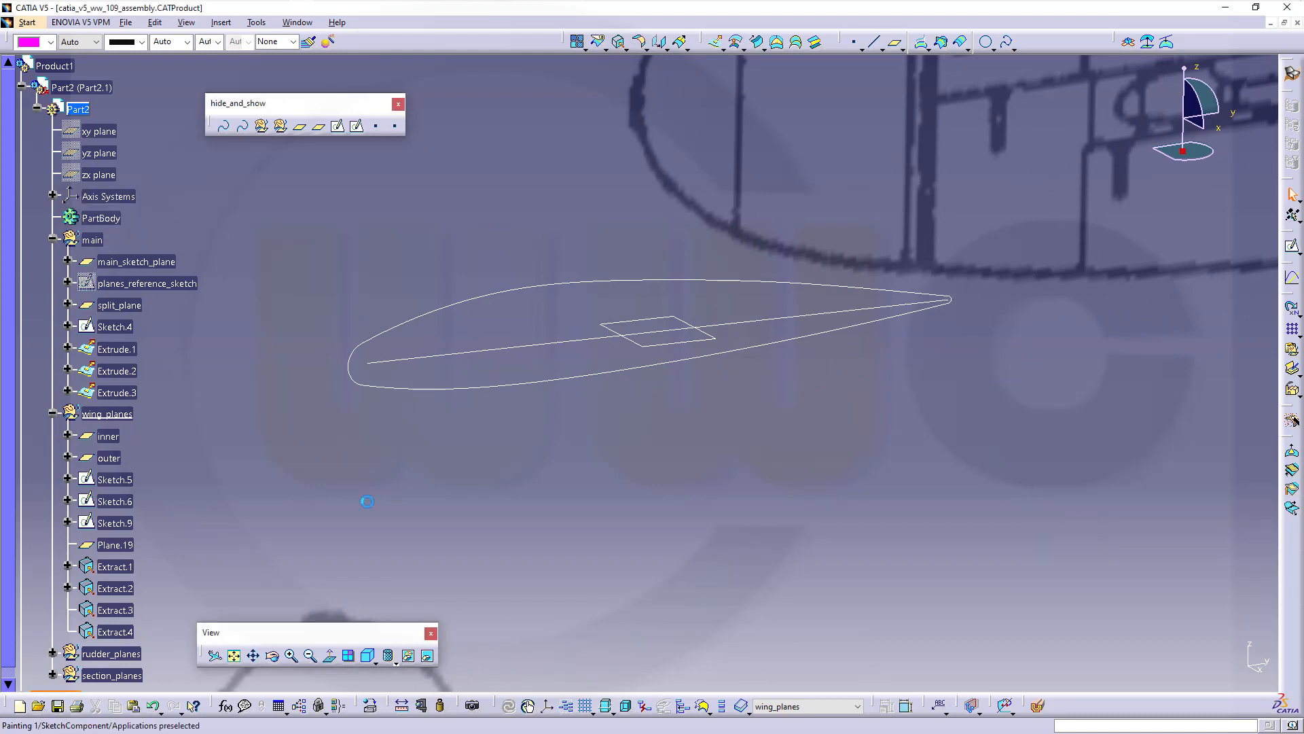
# Rename Extract.3 to arc_1 through its Feature Properties
pyautogui.click(112, 610)
pyautogui.rightClick(111, 610)
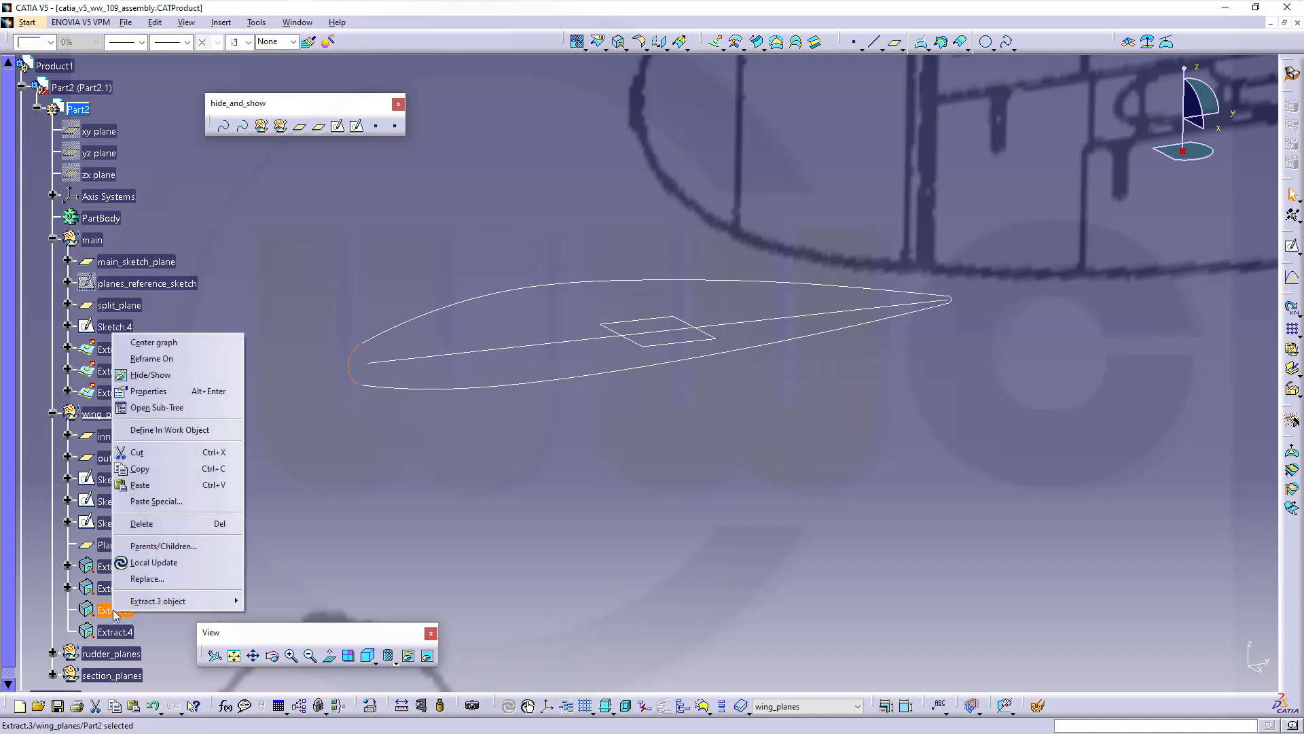
pyautogui.click(149, 392)
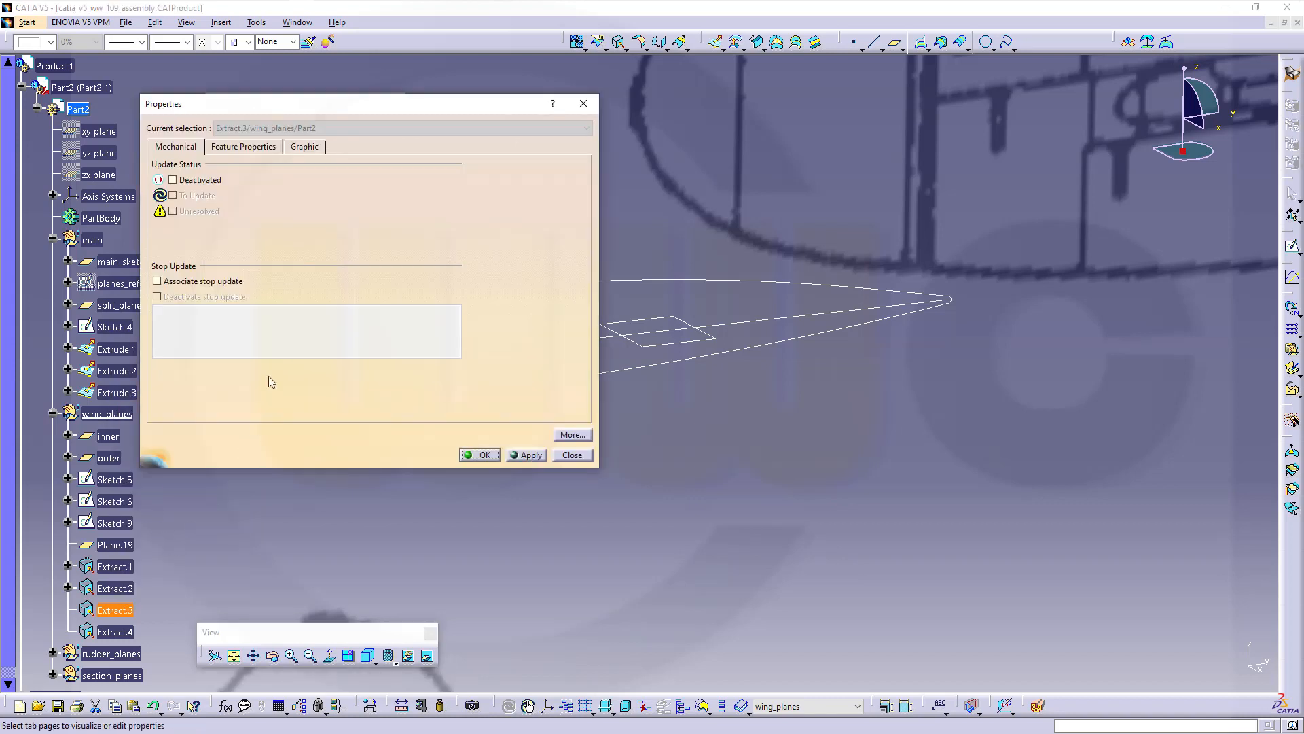
pyautogui.click(253, 146)
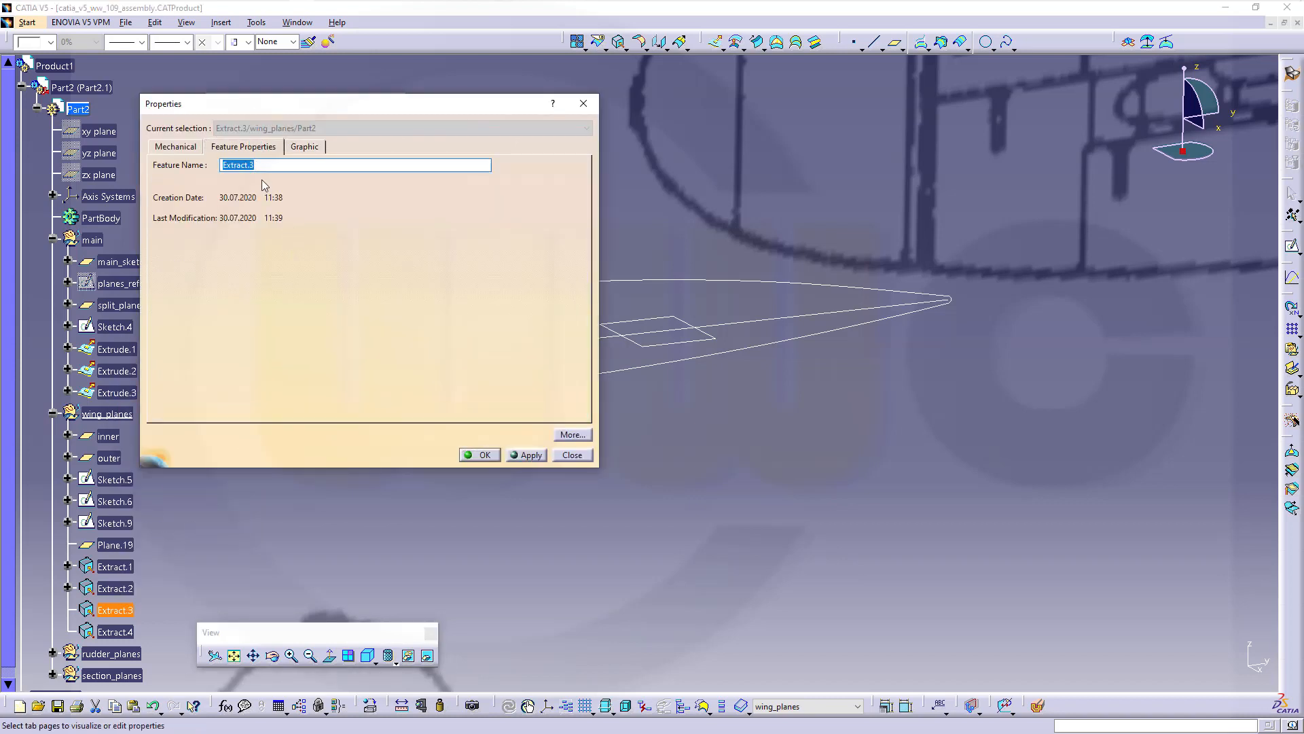
pyautogui.write('arc_1')
pyautogui.click(479, 454)
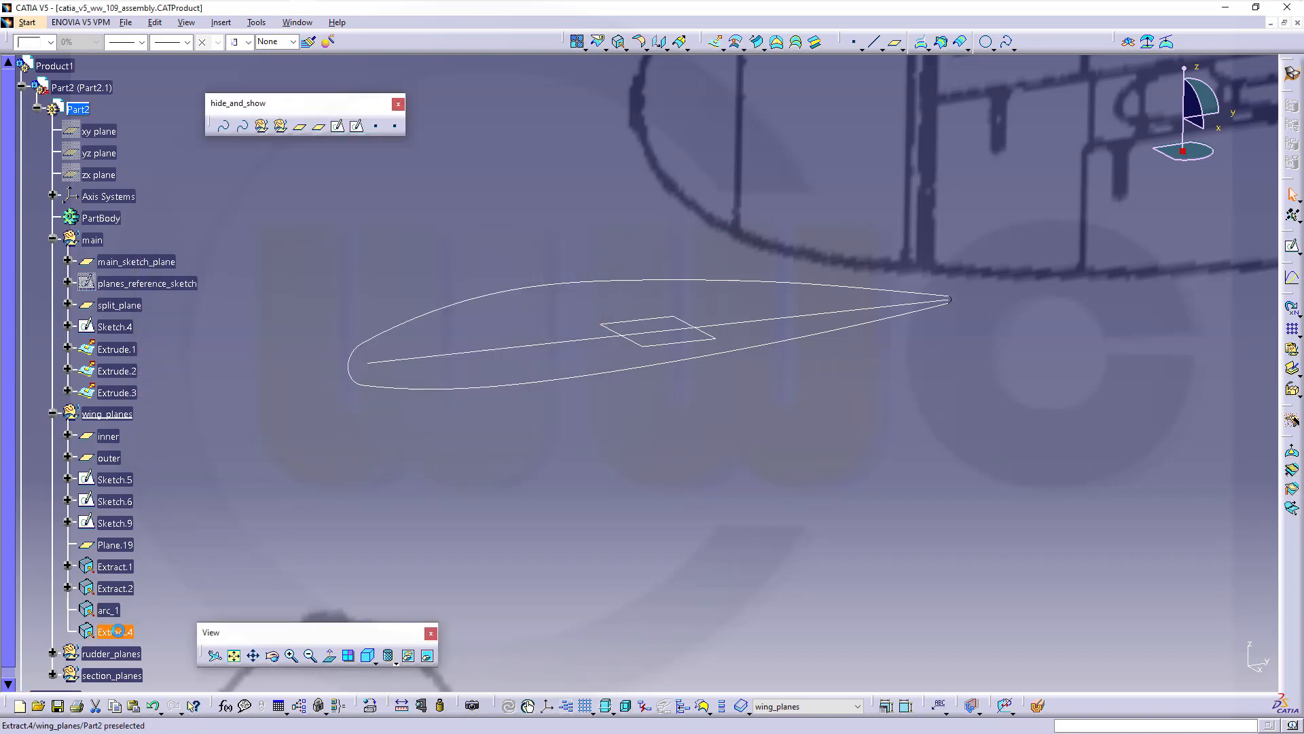
# Rename Extract.4 to arc_2 and zoom out to show both wing sections
pyautogui.rightClick(118, 631)
pyautogui.click(155, 410)
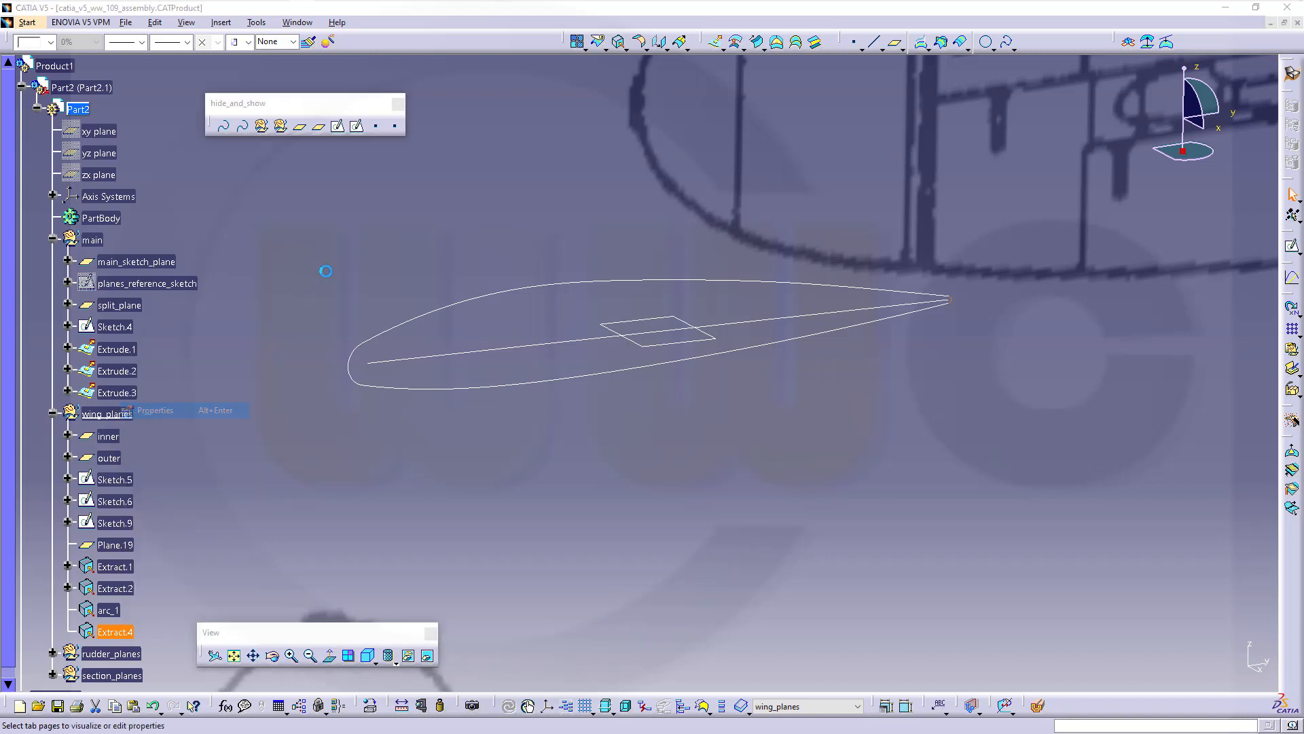
pyautogui.write('arc_2')
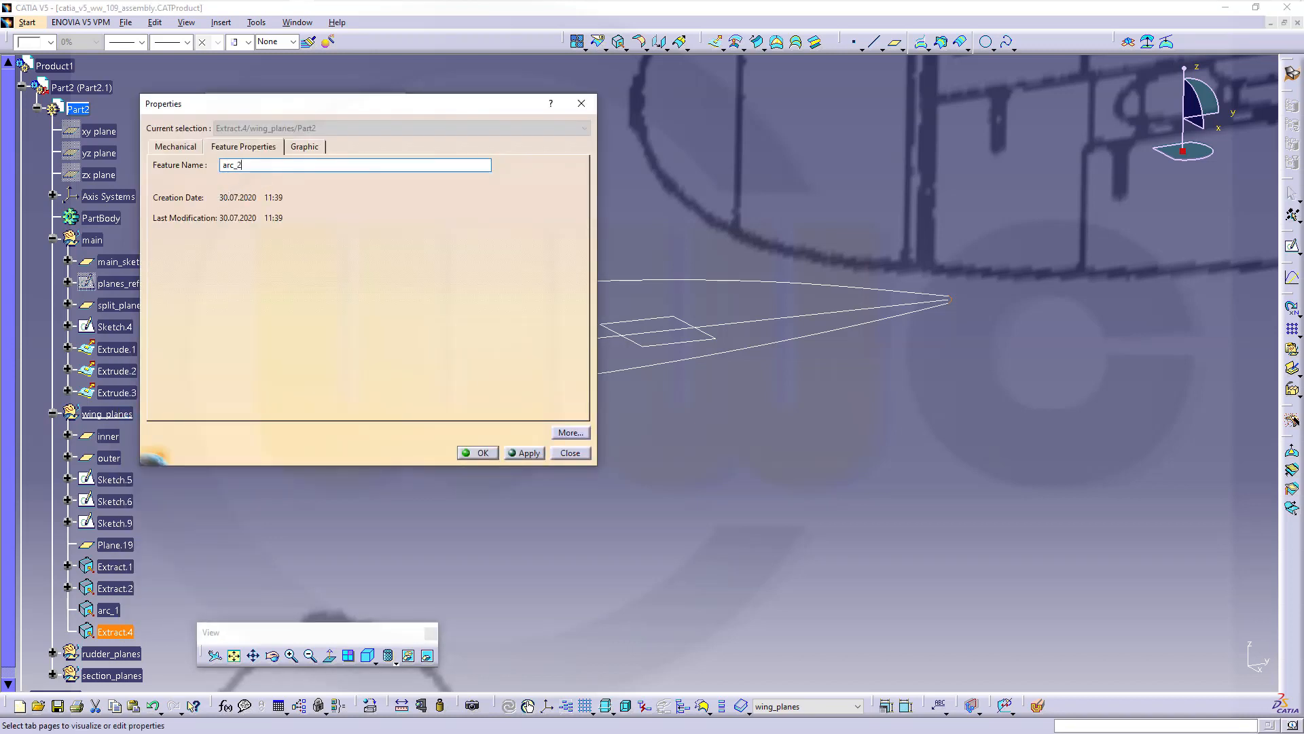
pyautogui.press('Return')
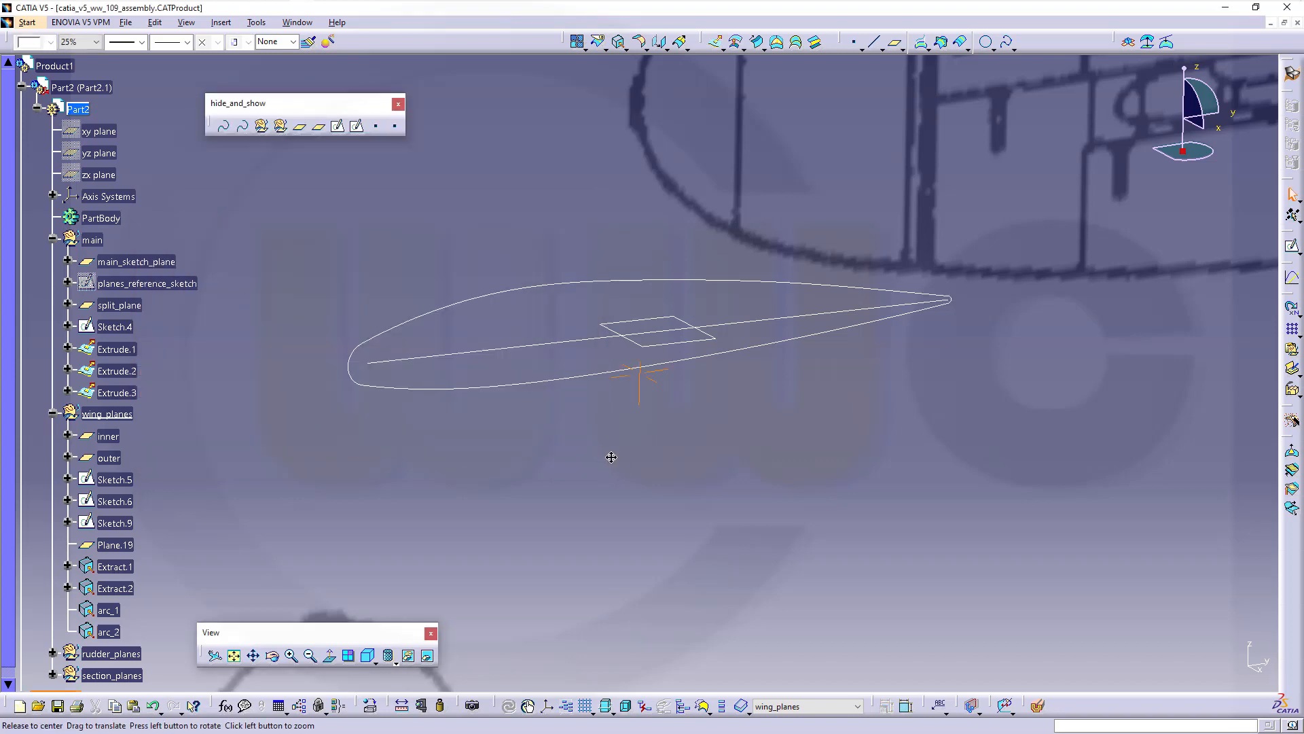
pyautogui.moveTo(611, 457); pyautogui.dragTo(610, 506, button='middle')
pyautogui.moveTo(562, 469); pyautogui.dragTo(645, 491, button='middle')
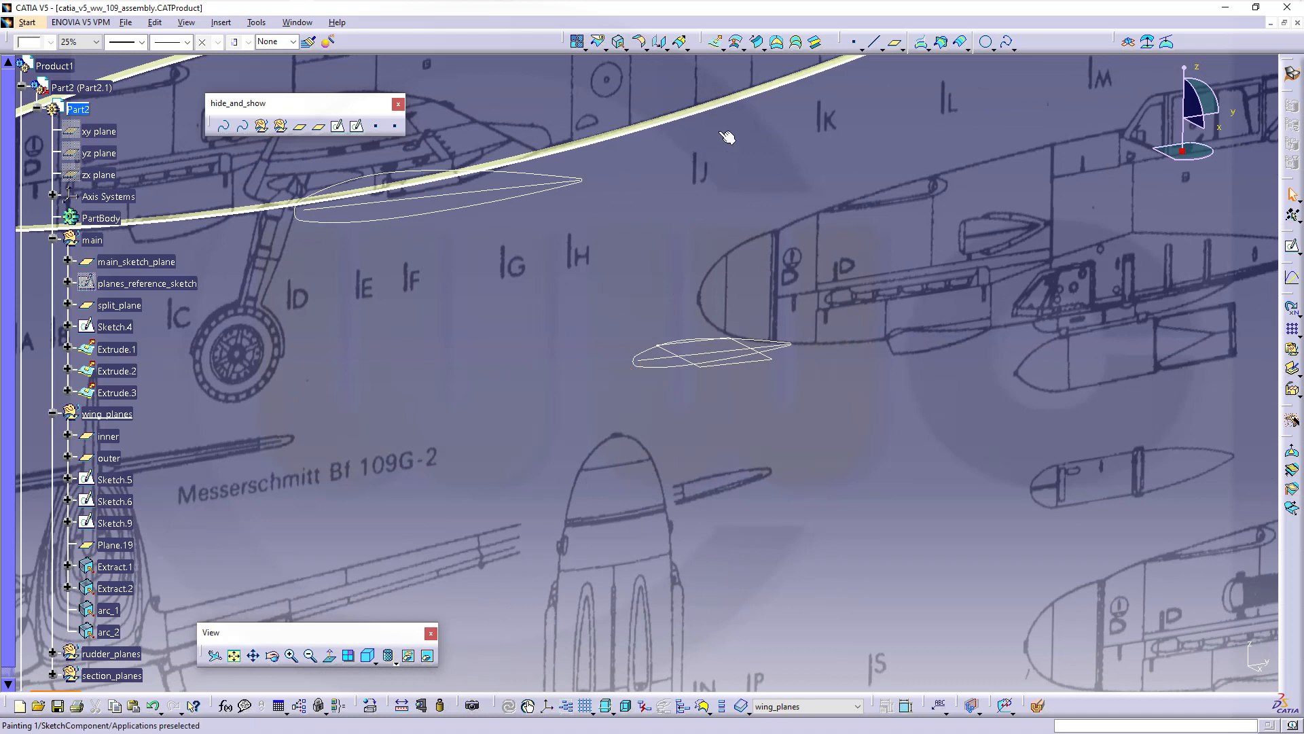
# Loft a multi-sections surface through Extract.1 and Extract.2 with Tangency then curvature coupling
pyautogui.click(798, 42)
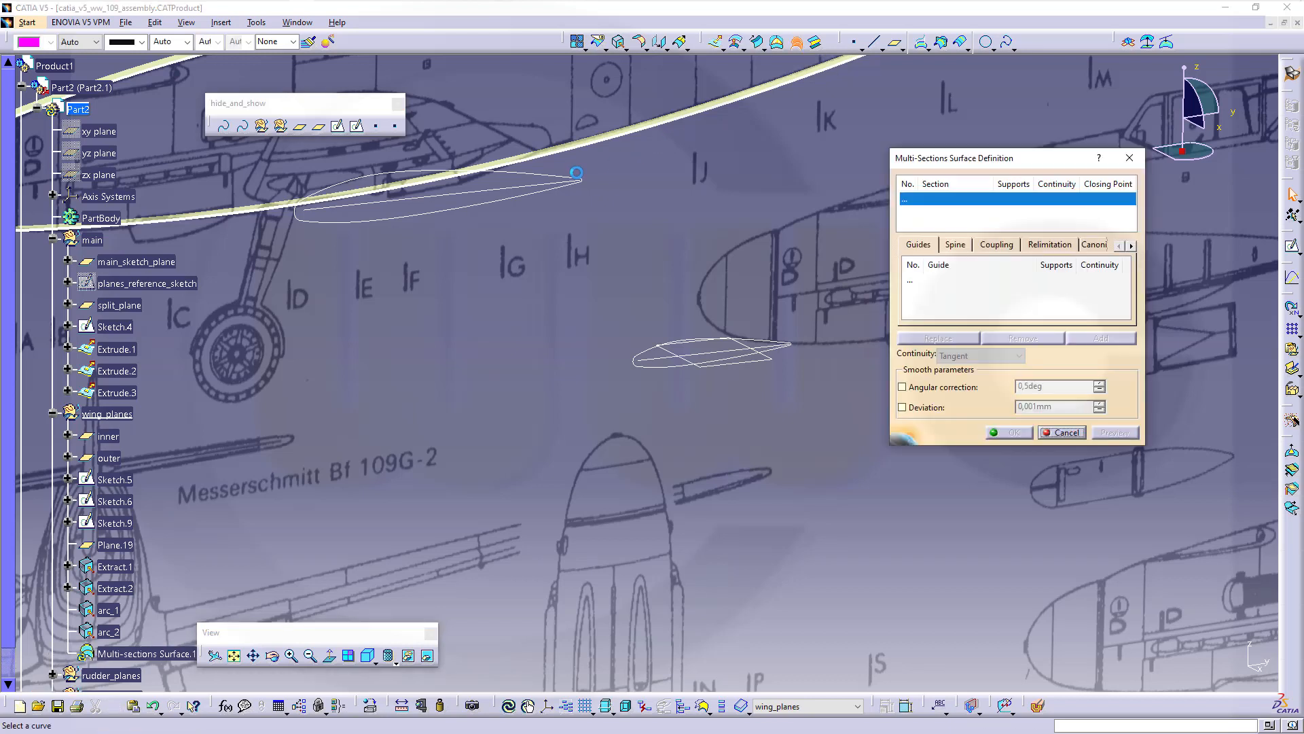
pyautogui.click(118, 570)
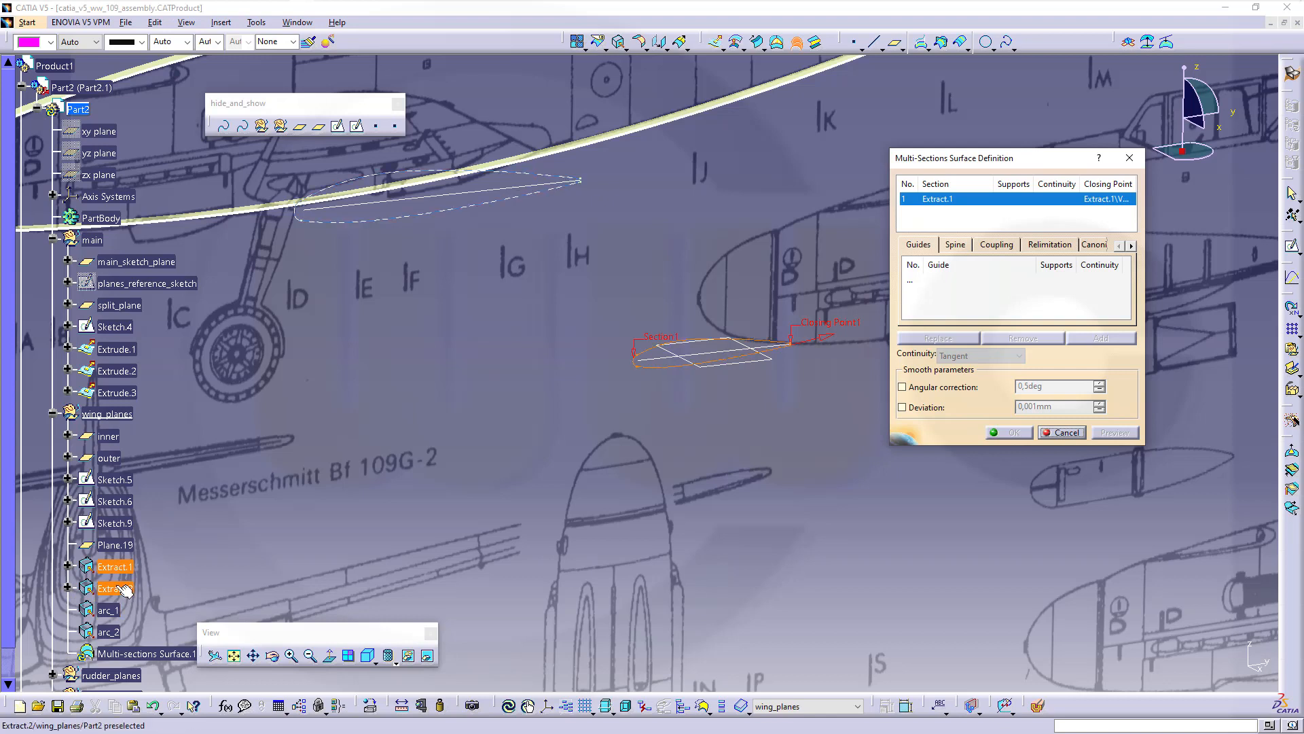
pyautogui.click(121, 587)
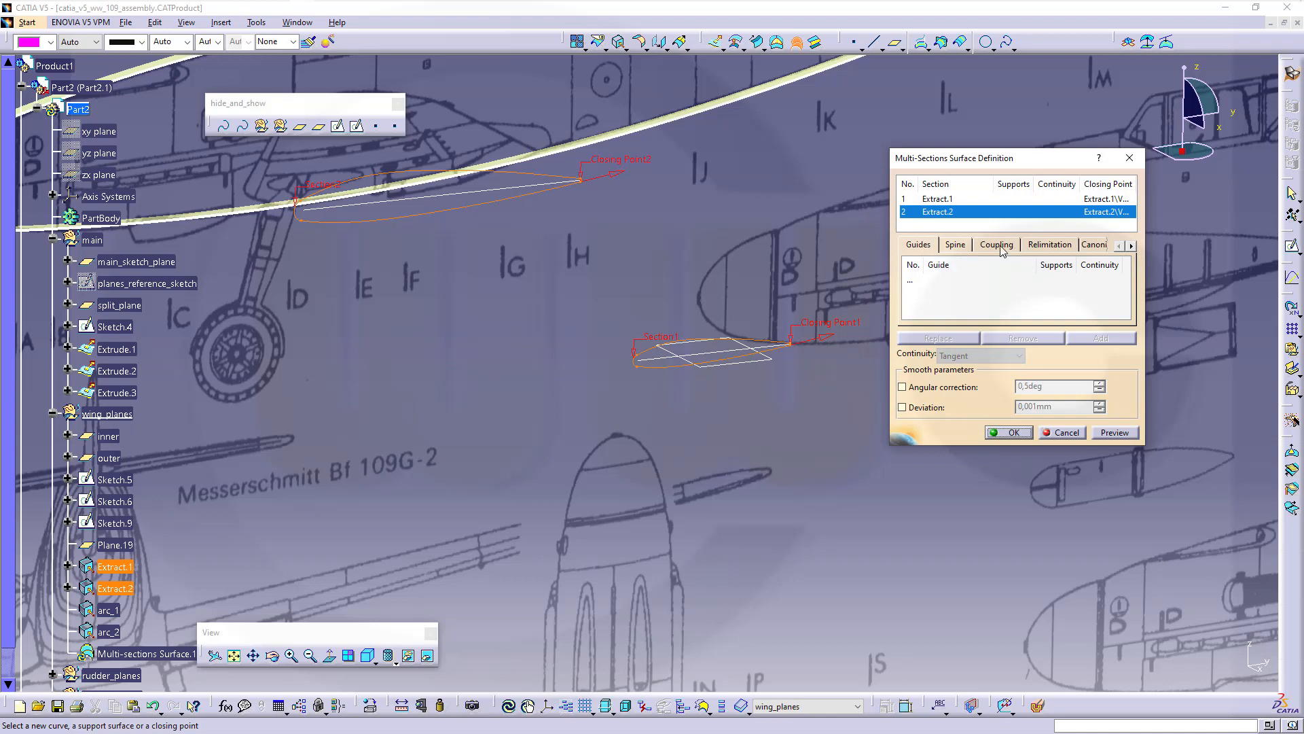
pyautogui.click(1001, 246)
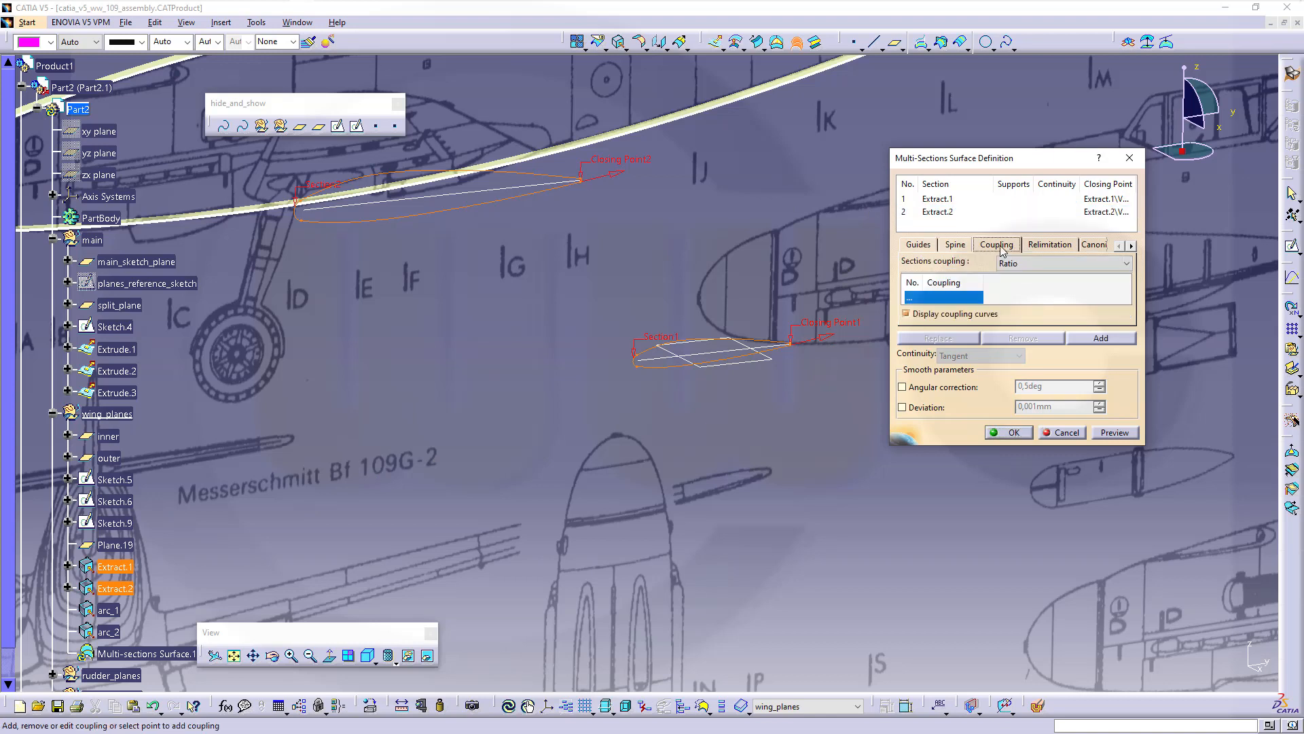
pyautogui.click(1126, 263)
pyautogui.click(1055, 298)
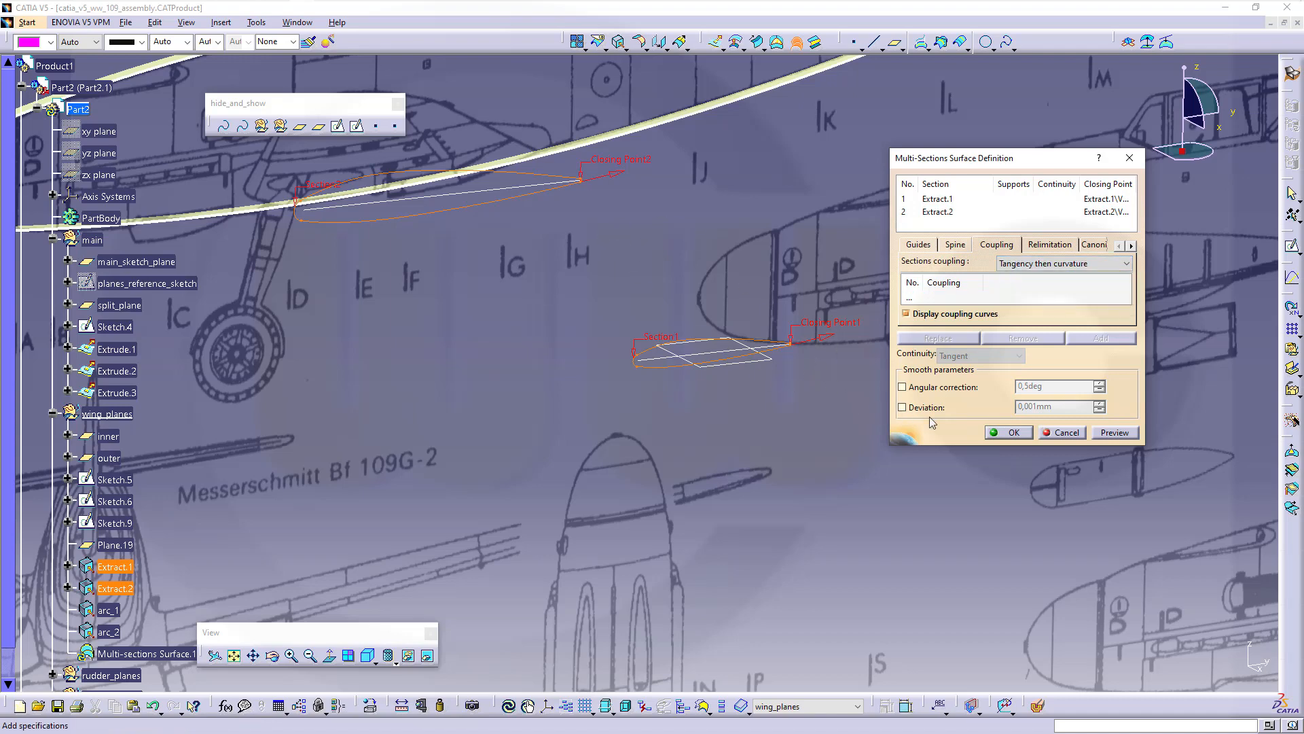
pyautogui.moveTo(830, 378); pyautogui.dragTo(819, 356, button='middle')
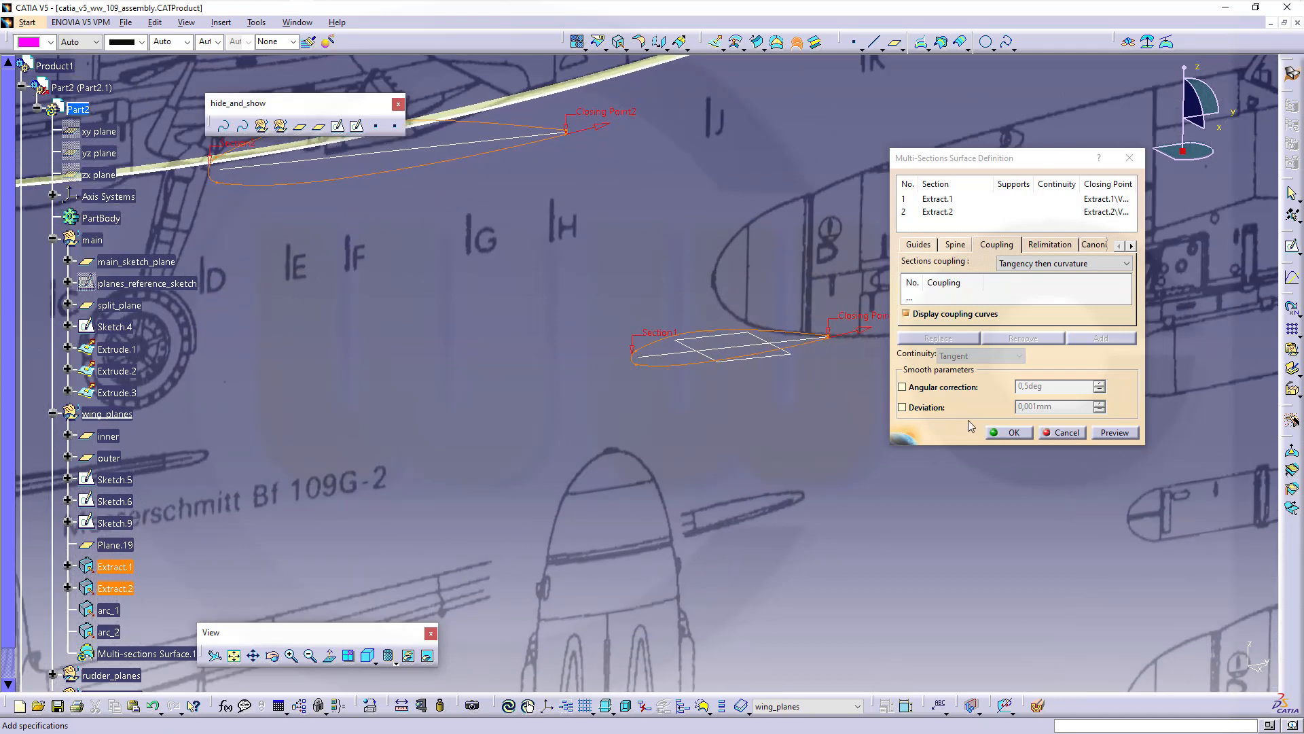
pyautogui.click(1010, 433)
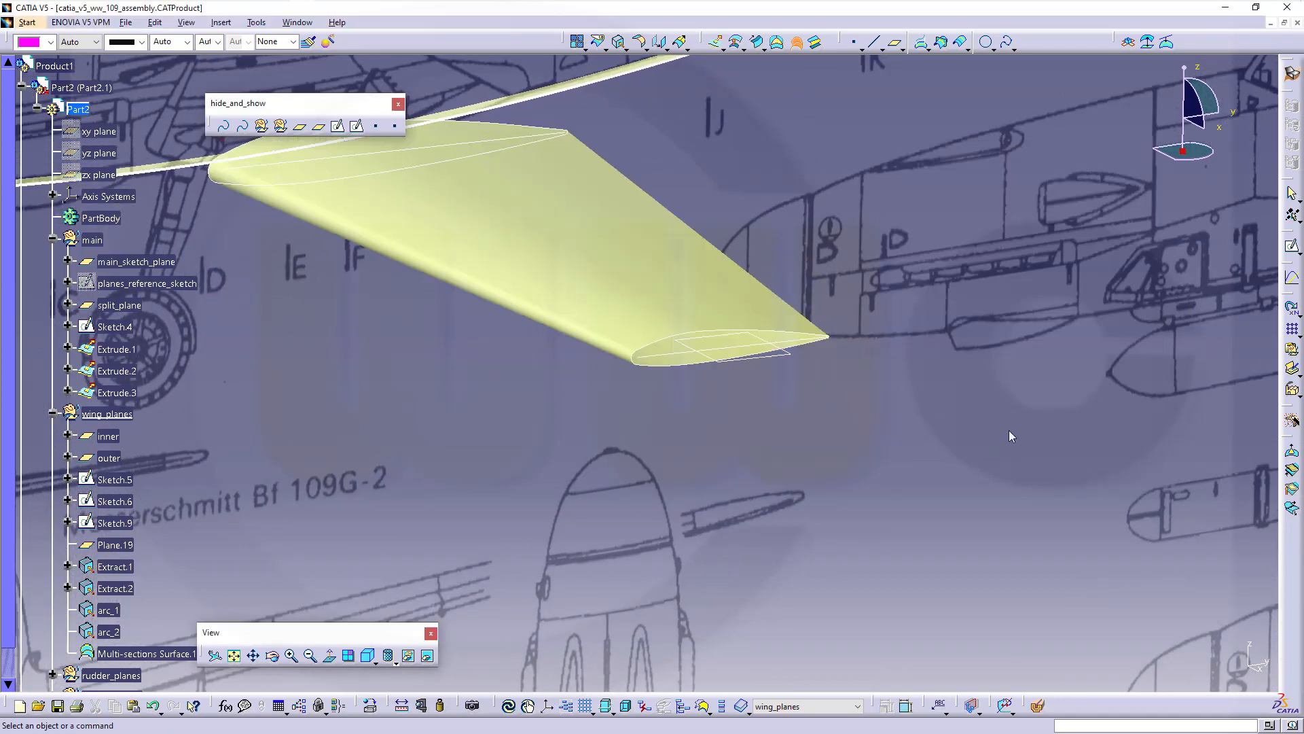
pyautogui.moveTo(847, 430)
pyautogui.mouseDown(button='middle')
pyautogui.moveTo(835, 409)
pyautogui.moveTo(788, 421)
pyautogui.moveTo(573, 364)
pyautogui.moveTo(570, 341)
pyautogui.moveTo(627, 370)
pyautogui.moveTo(621, 353)
pyautogui.moveTo(638, 353)
pyautogui.moveTo(786, 431)
pyautogui.moveTo(741, 411)
pyautogui.mouseUp(button='middle')
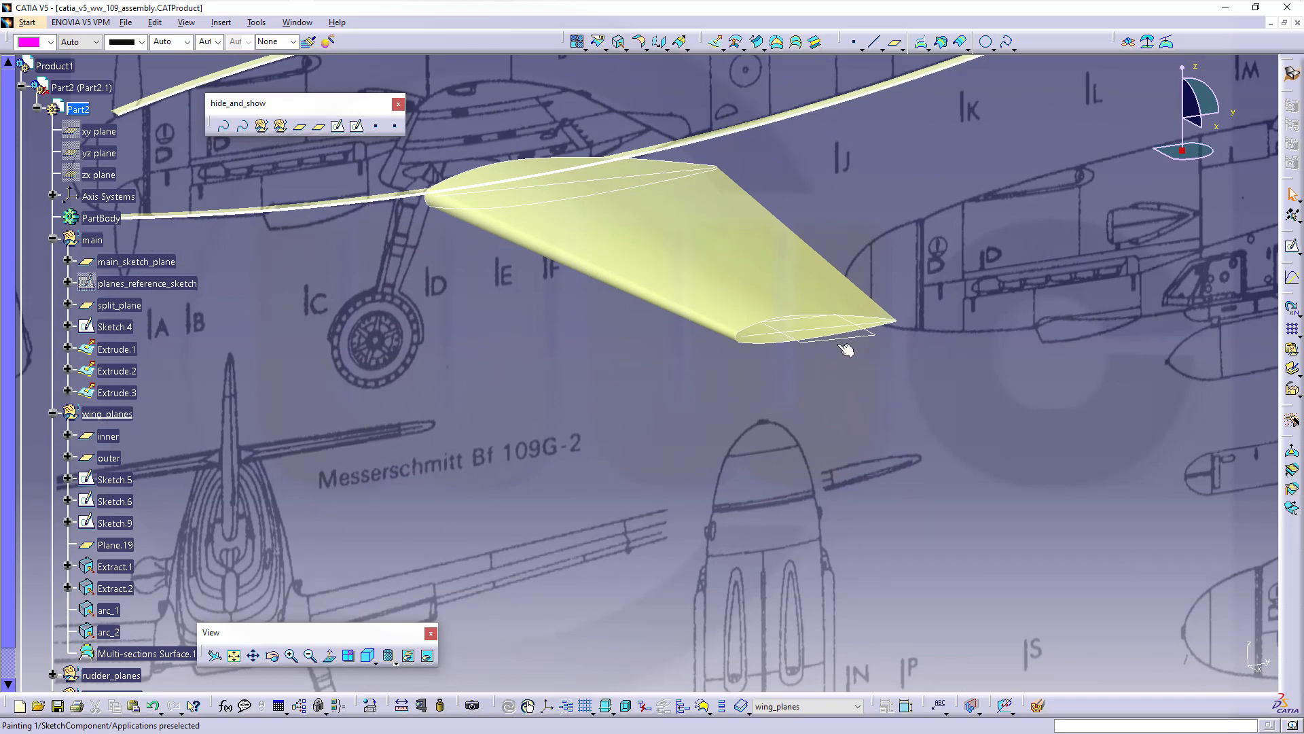
# Intersect the wing surface with tip plane Plane.19, keeping a single result piece
pyautogui.click(565, 387)
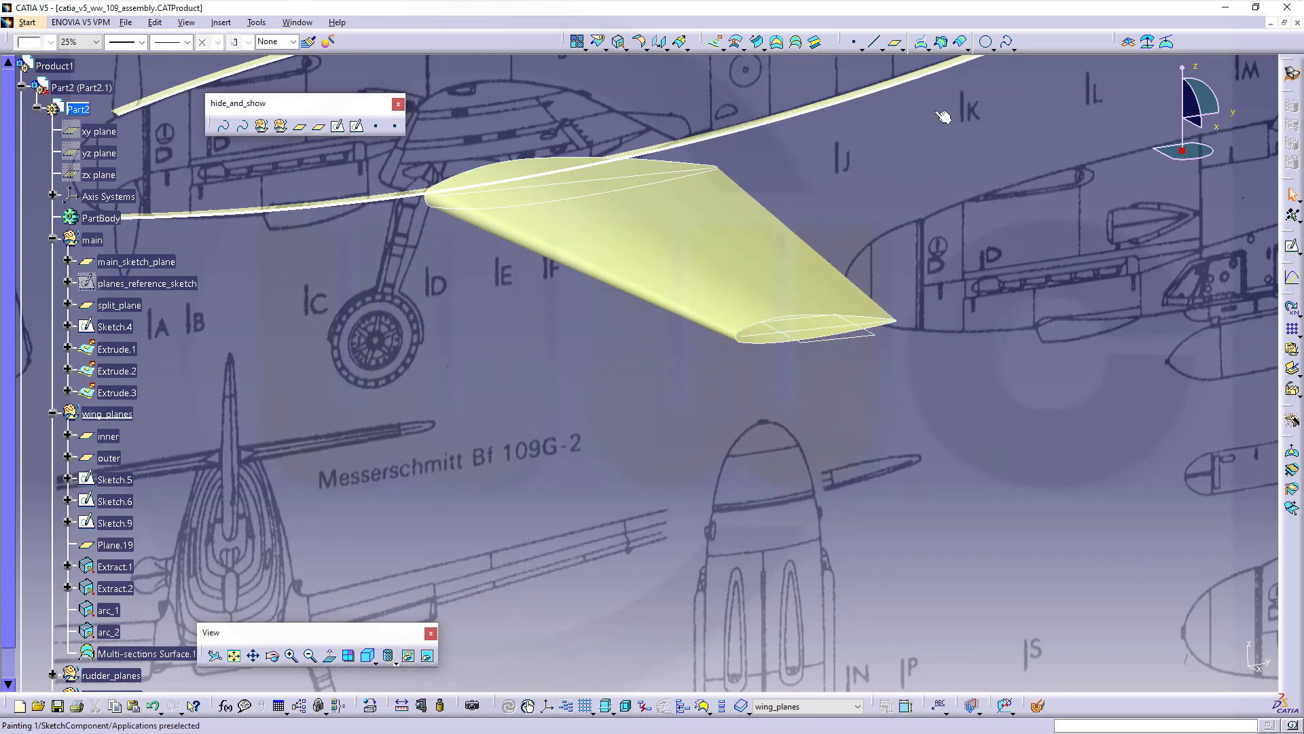
pyautogui.click(941, 42)
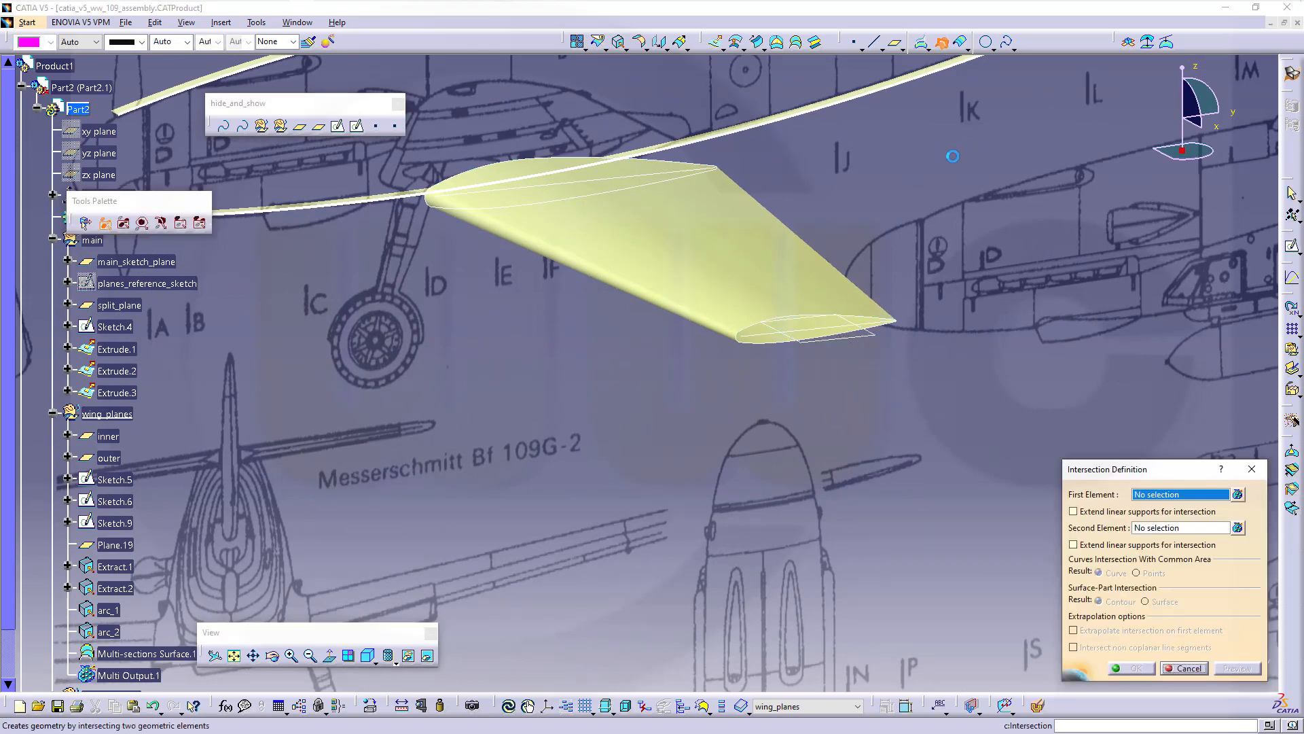
pyautogui.click(716, 253)
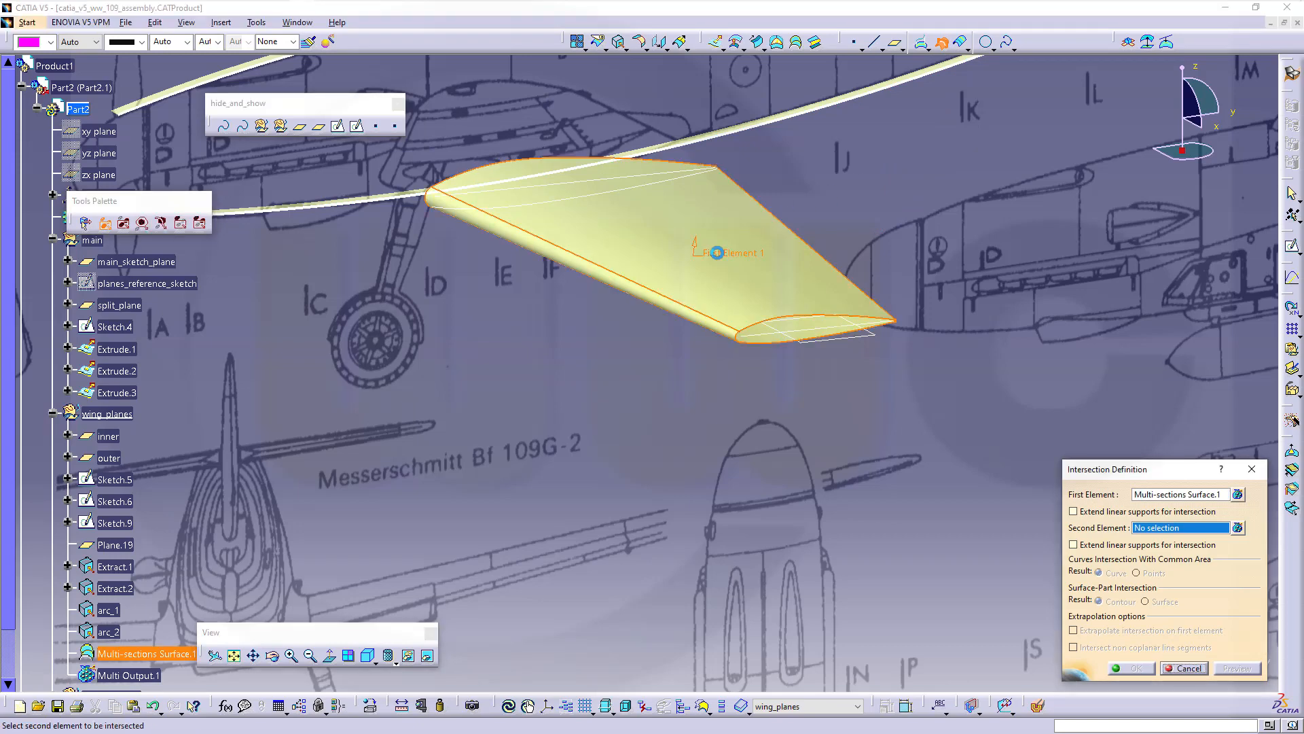
pyautogui.click(871, 338)
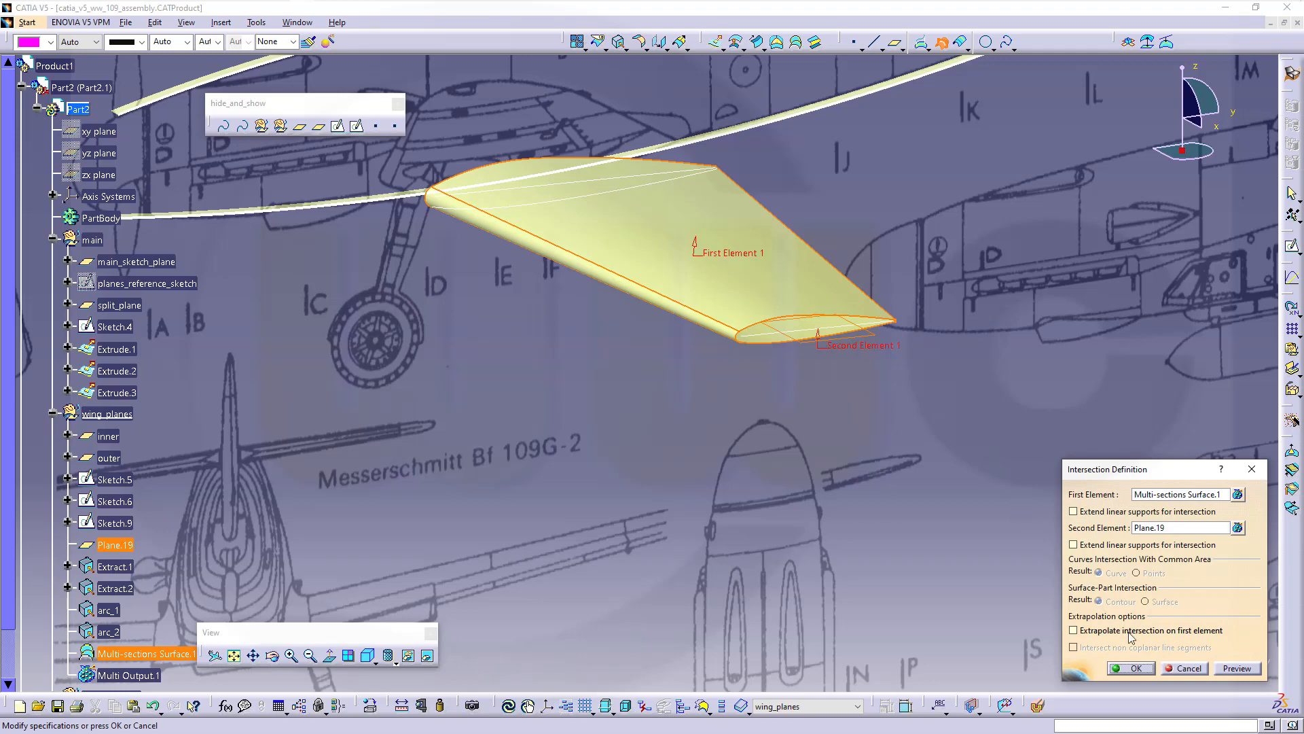
pyautogui.click(1136, 668)
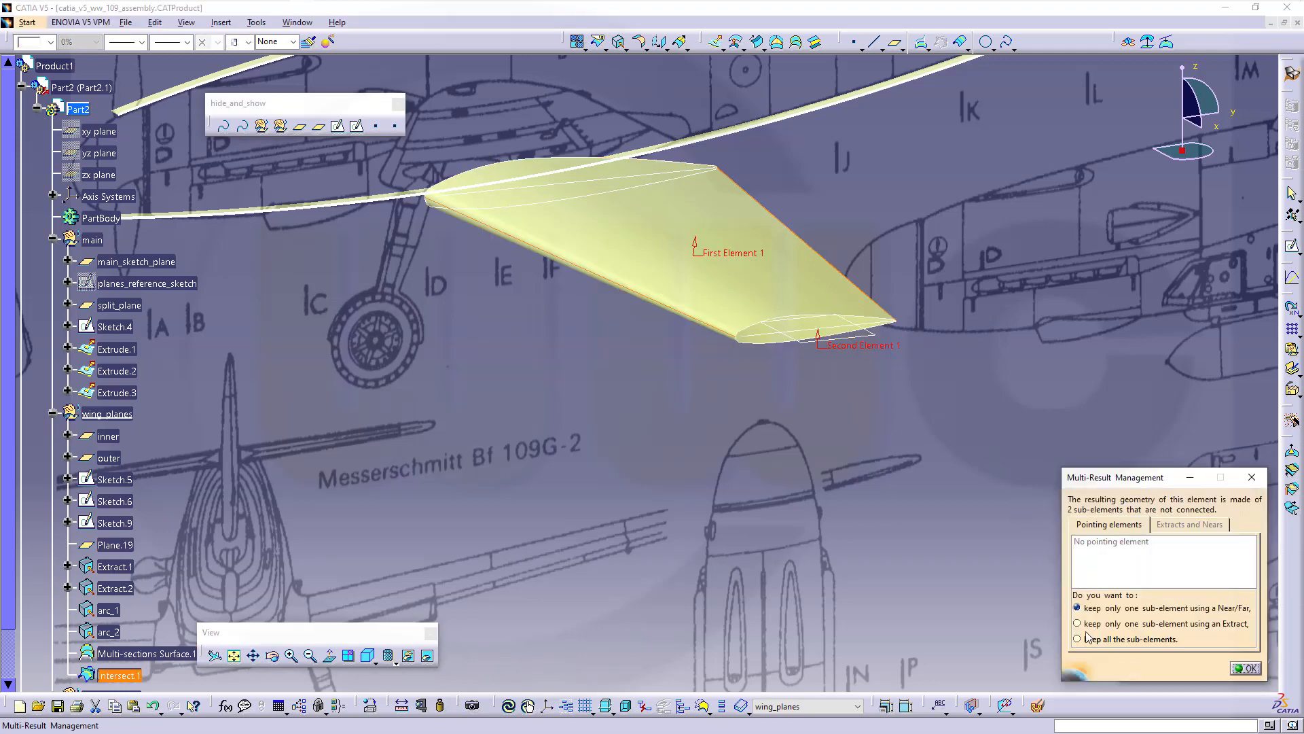
pyautogui.click(1077, 624)
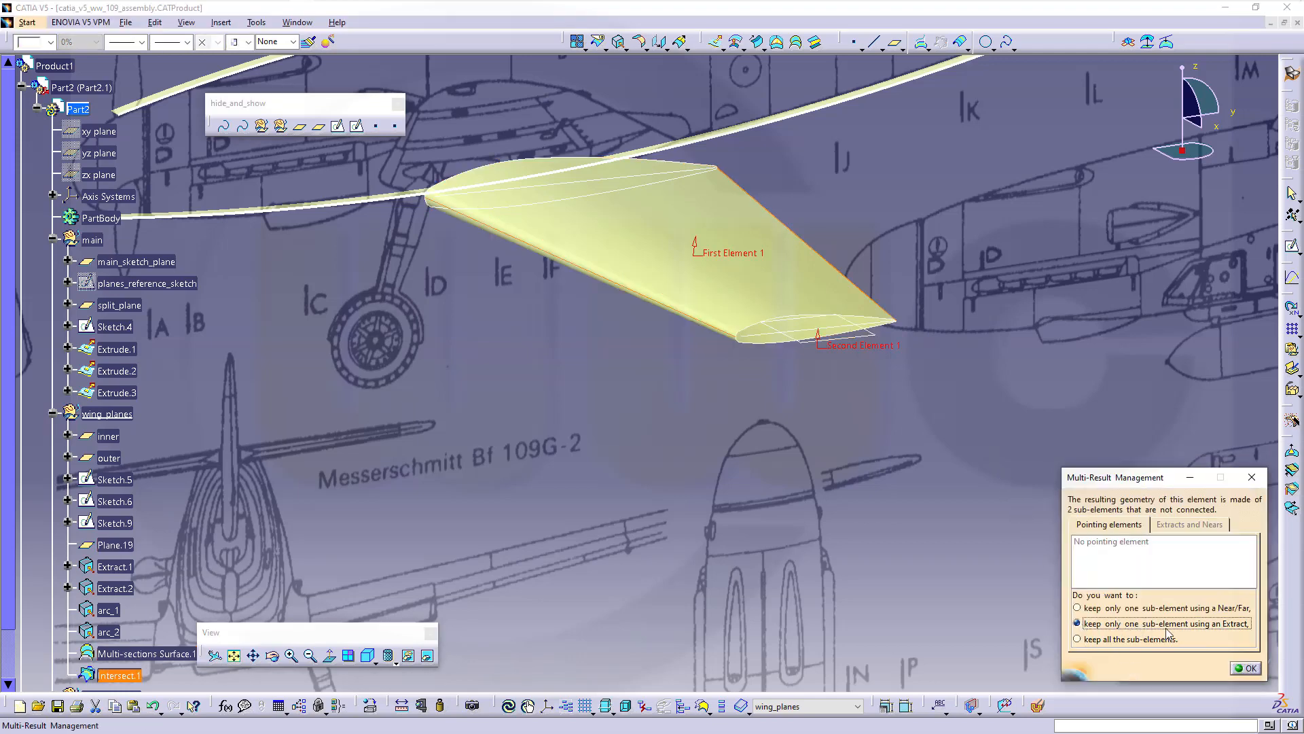
pyautogui.click(1248, 668)
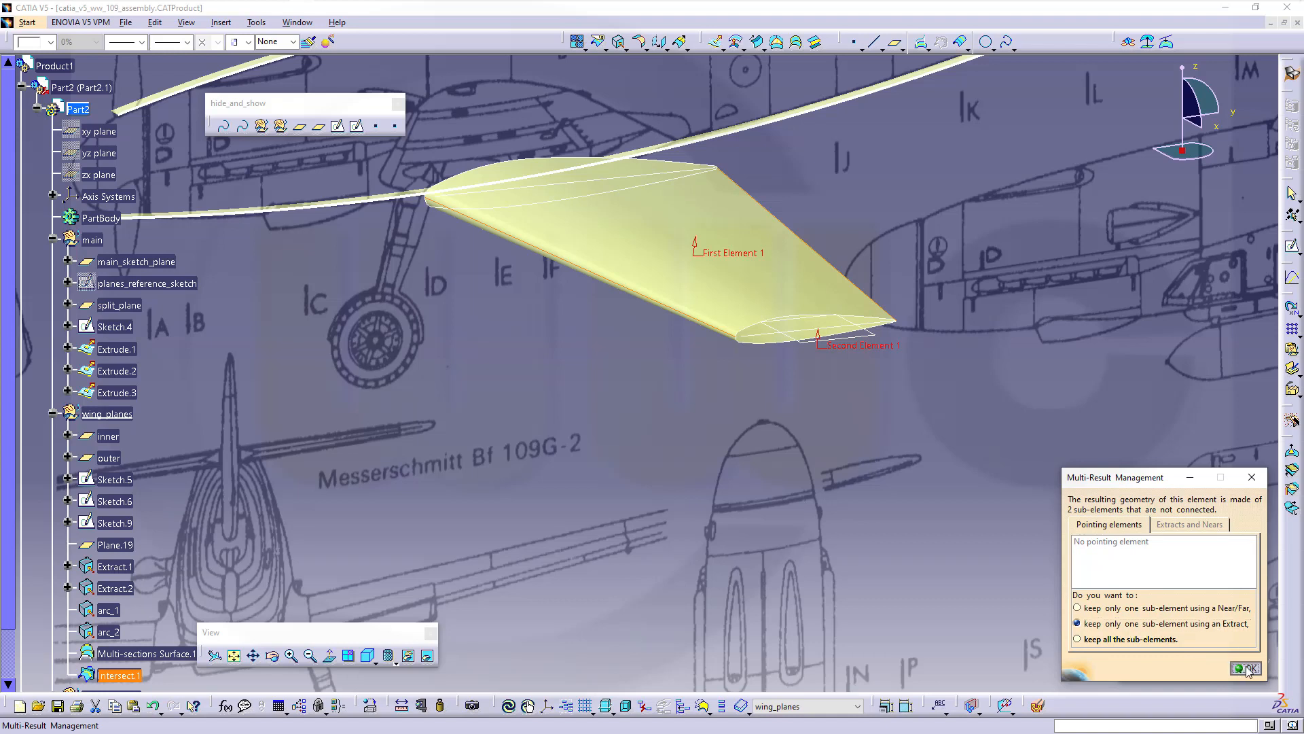
# Extract the wing's trailing-edge curve as Extract.5 and begin a new intersection from it
pyautogui.click(880, 303)
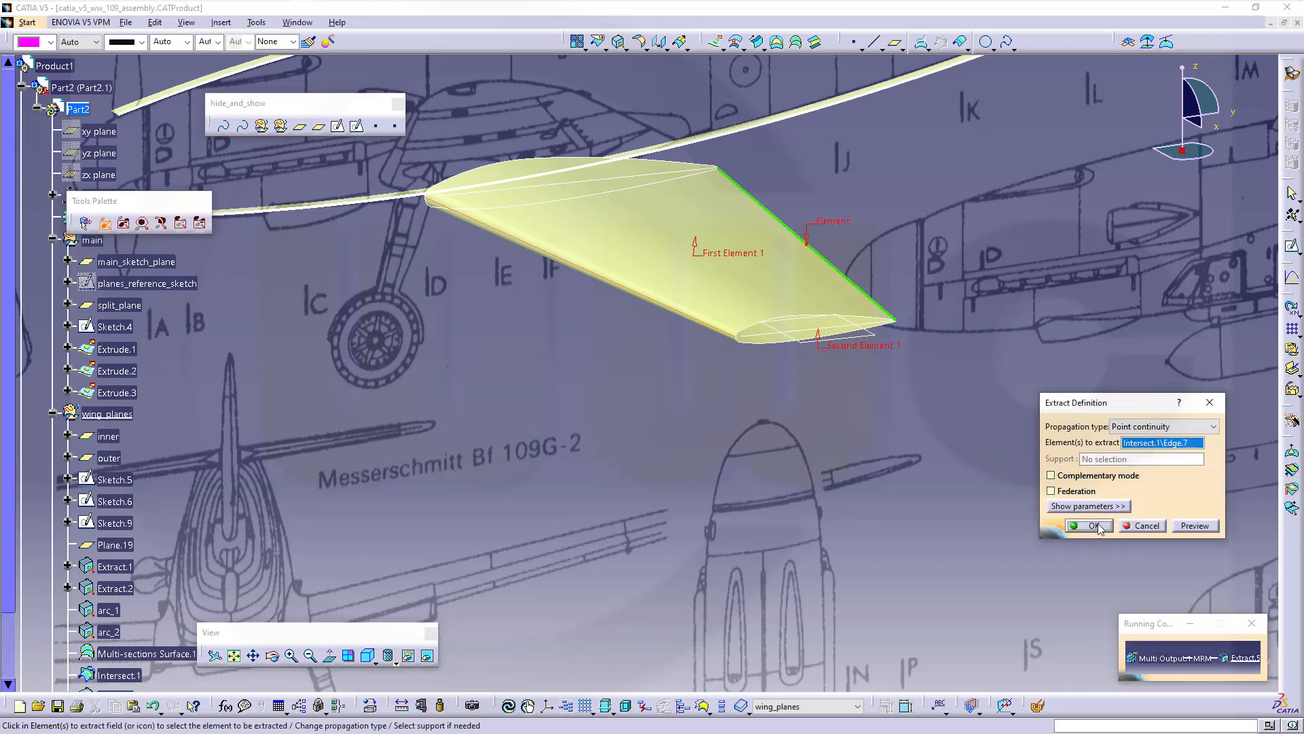
pyautogui.click(1095, 527)
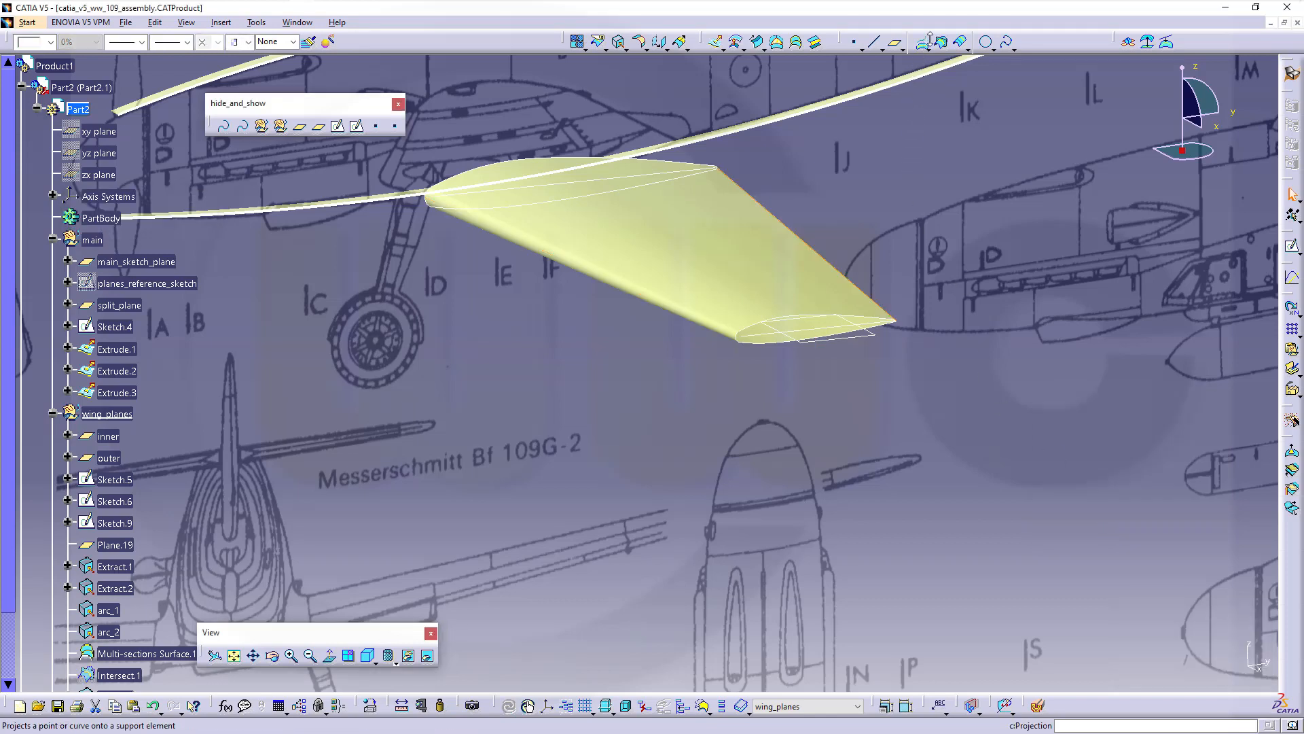
pyautogui.click(941, 41)
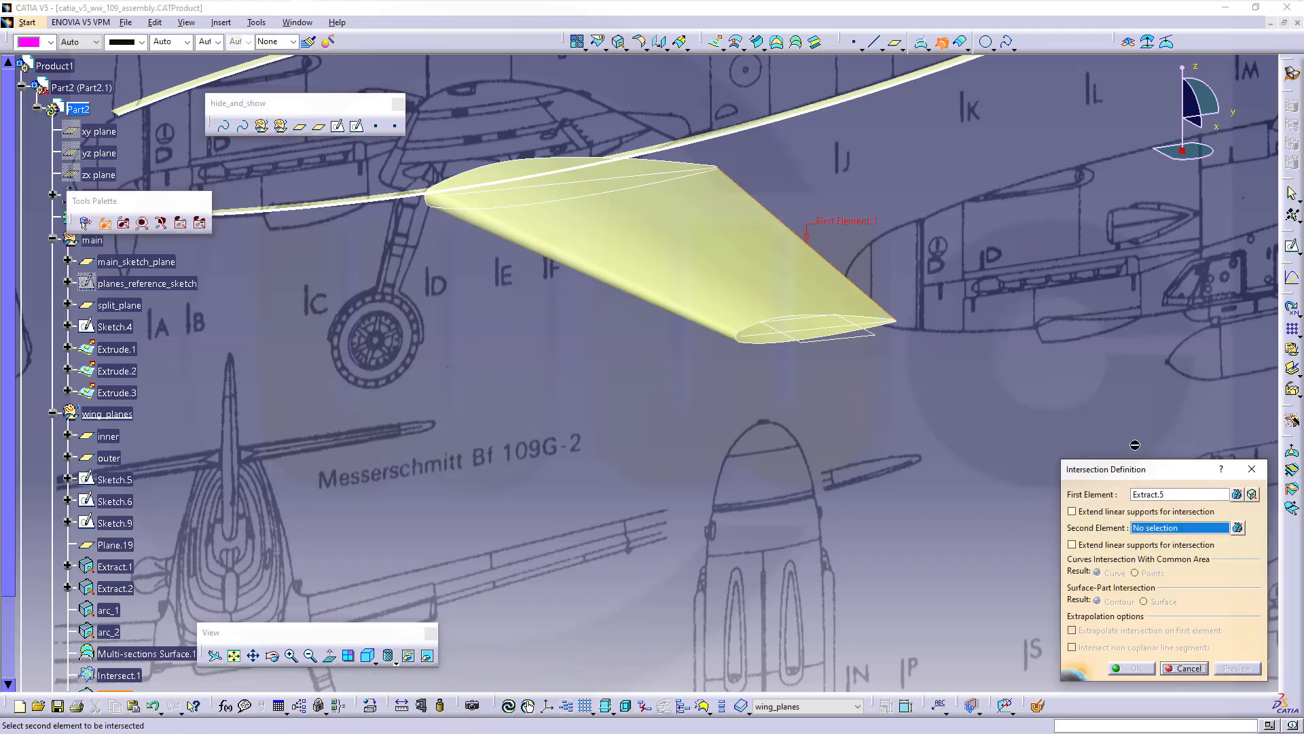
# Replace the first element with Multi-sections Surface.1 and intersect it with Plane.19, keeping one result
pyautogui.rightClick(1194, 494)
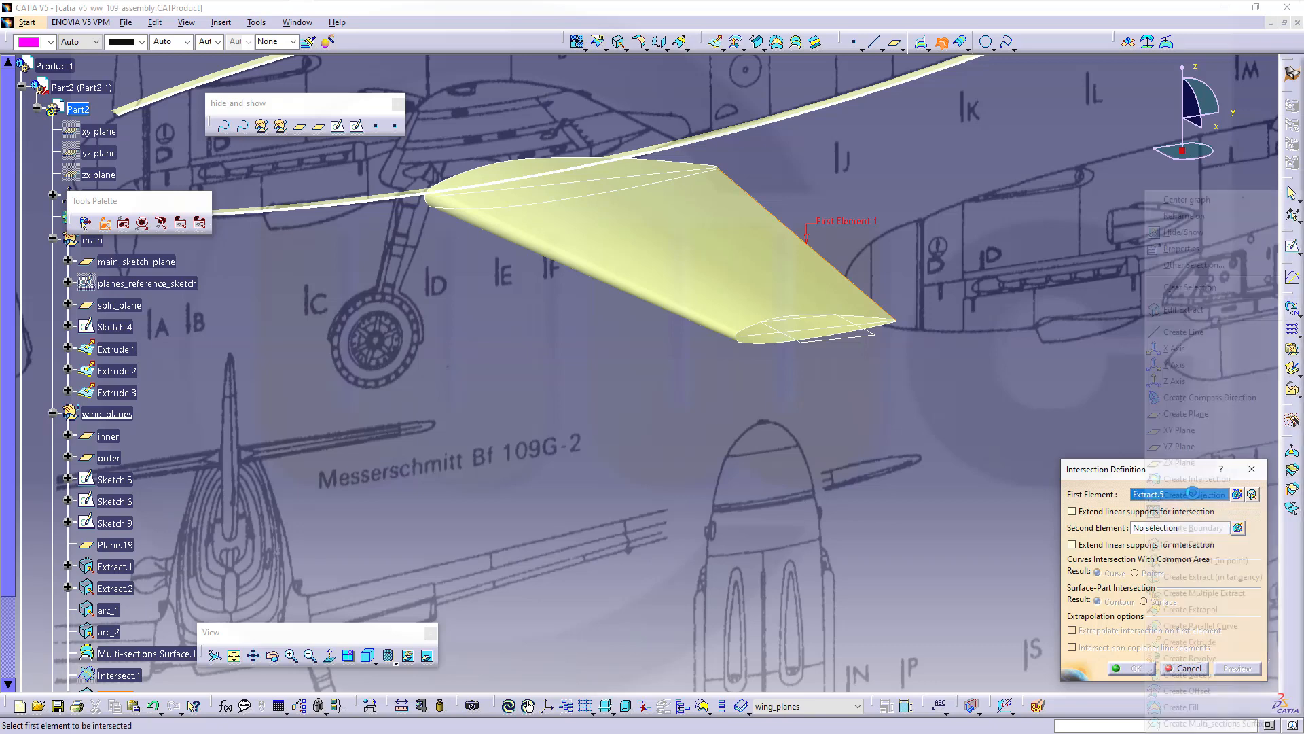
pyautogui.click(1190, 287)
pyautogui.click(729, 252)
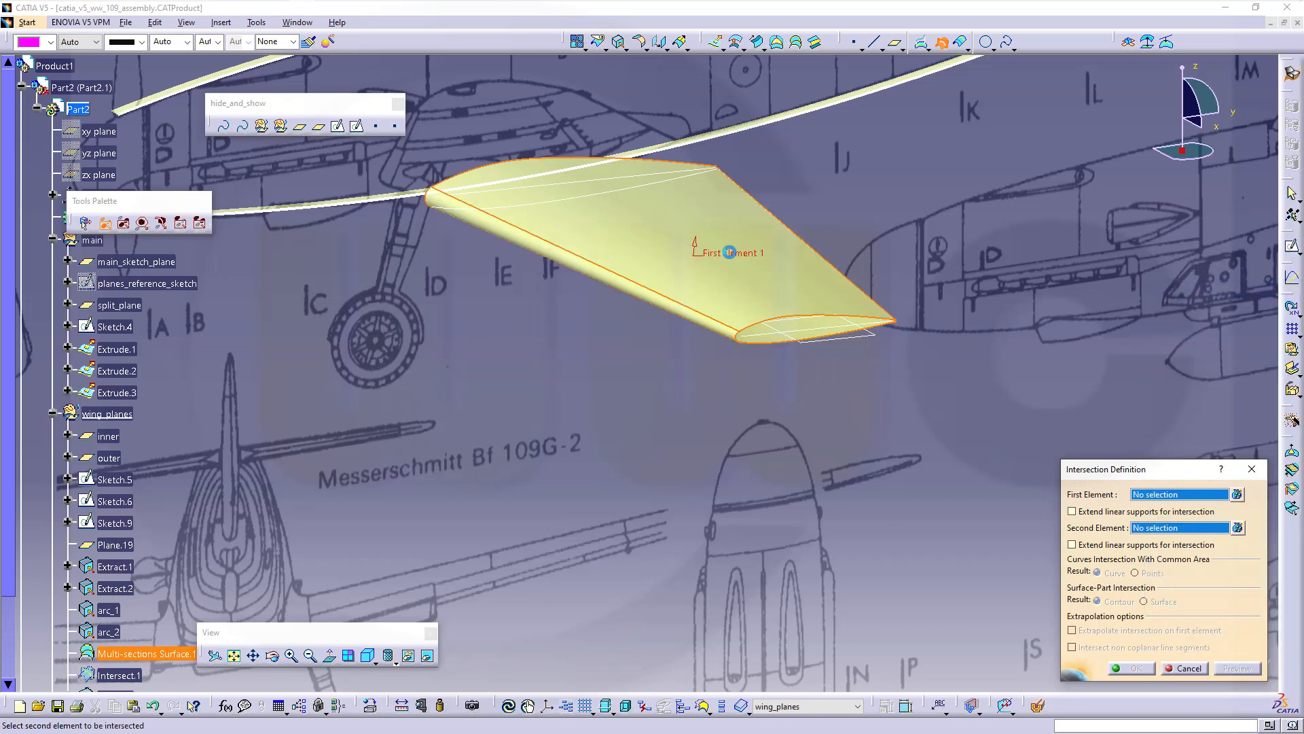
pyautogui.click(854, 339)
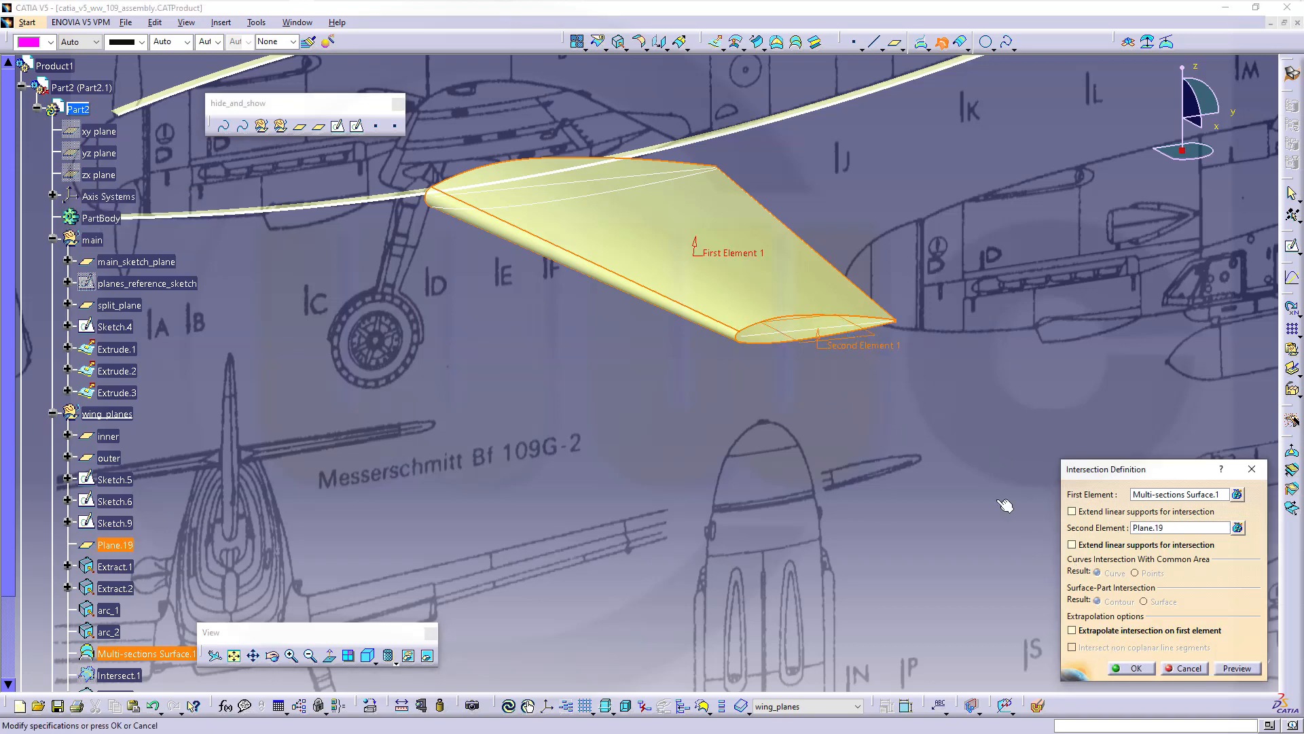
pyautogui.click(1135, 669)
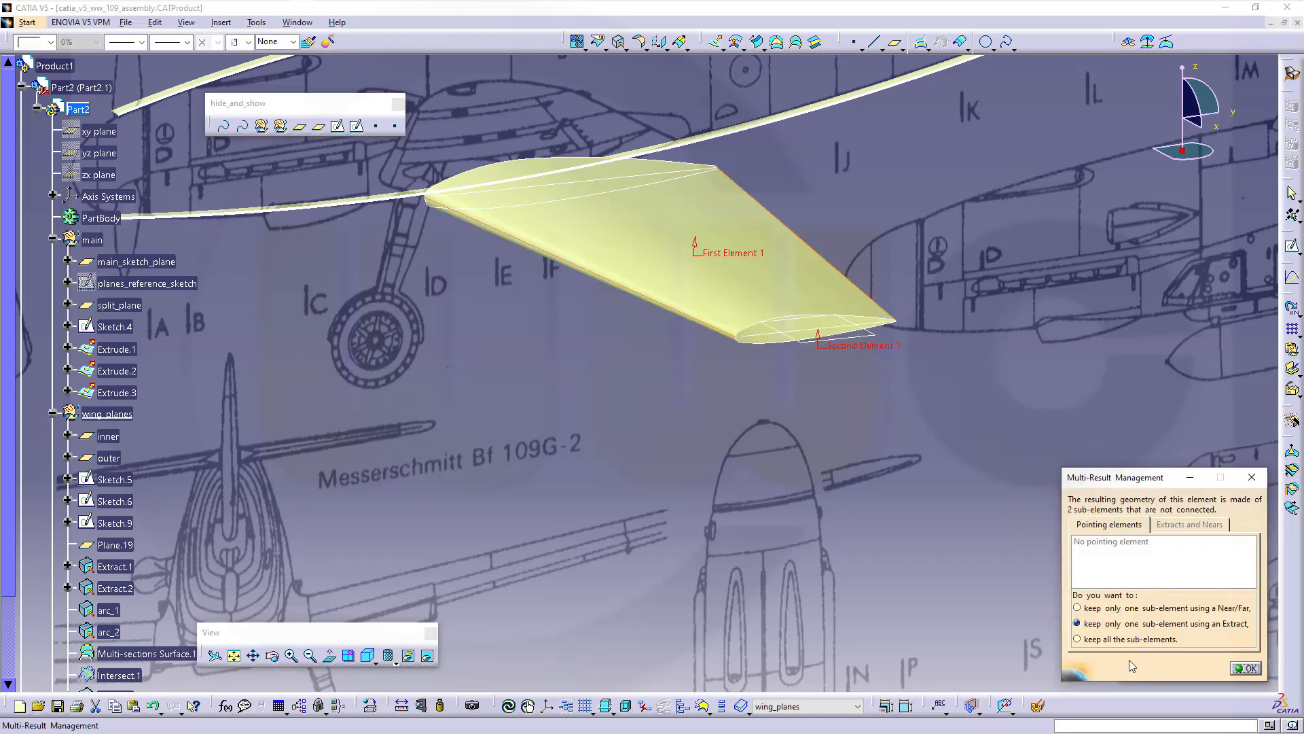
pyautogui.click(1249, 669)
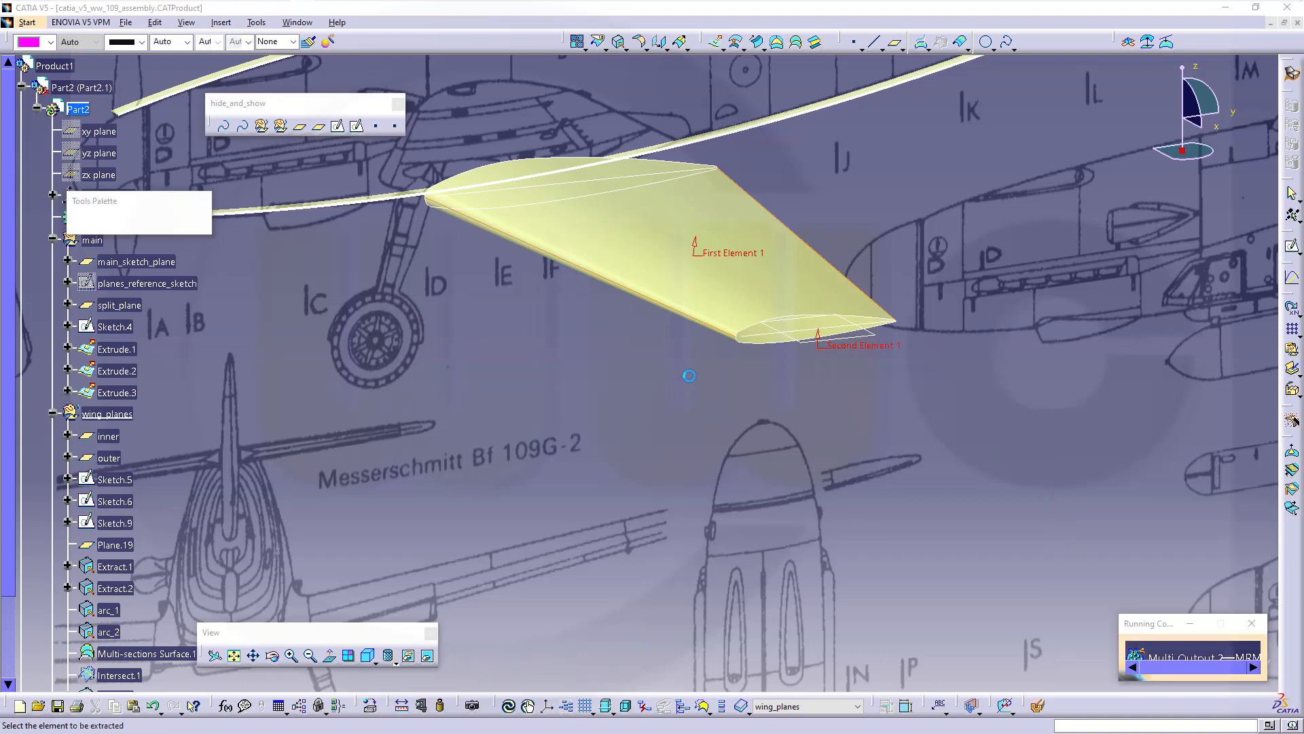
# Extract Edge.8 of Intersect.2 as a separate curve using point continuity
pyautogui.click(672, 313)
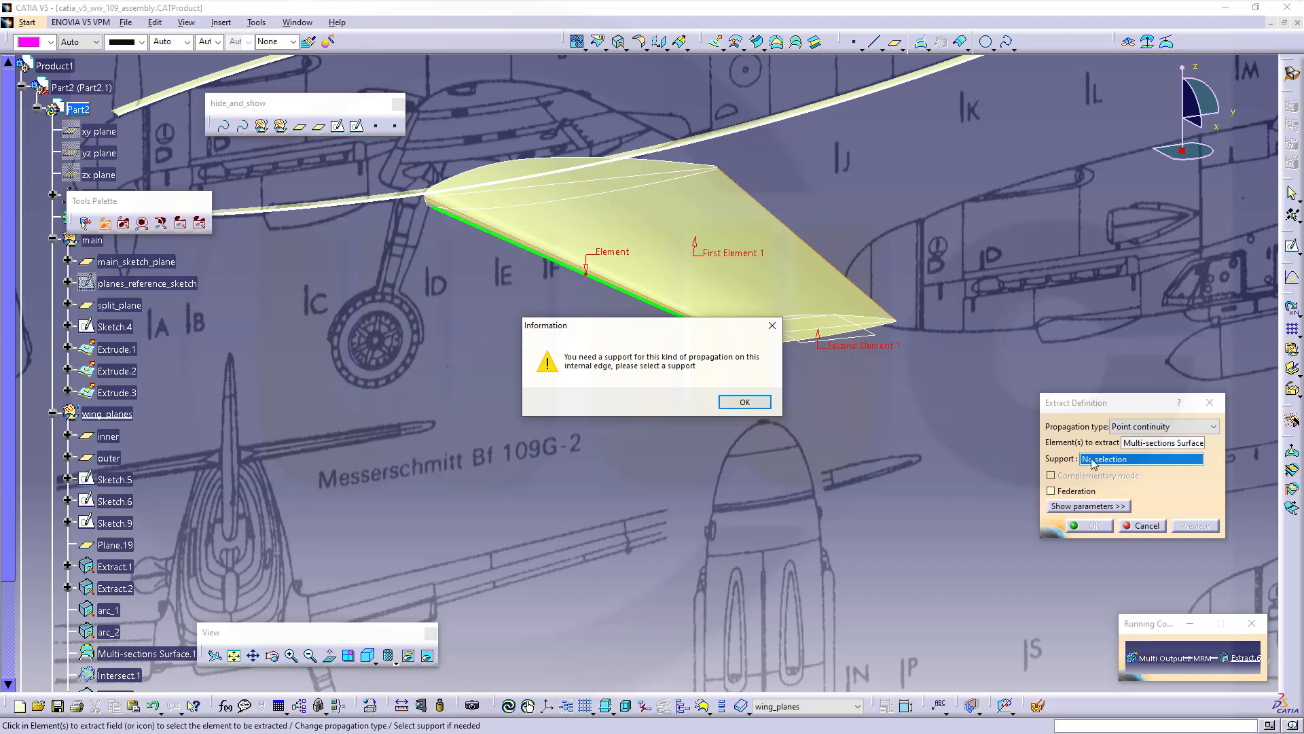
pyautogui.click(742, 402)
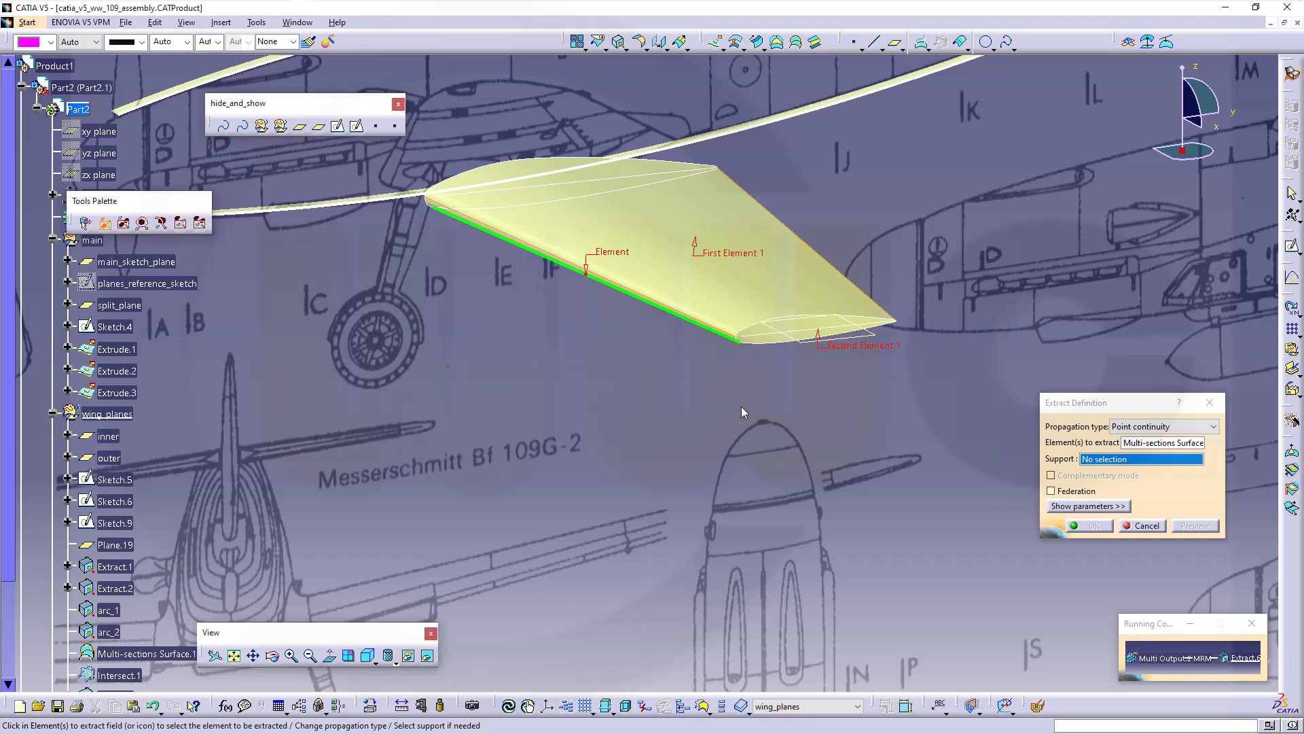
pyautogui.click(1109, 464)
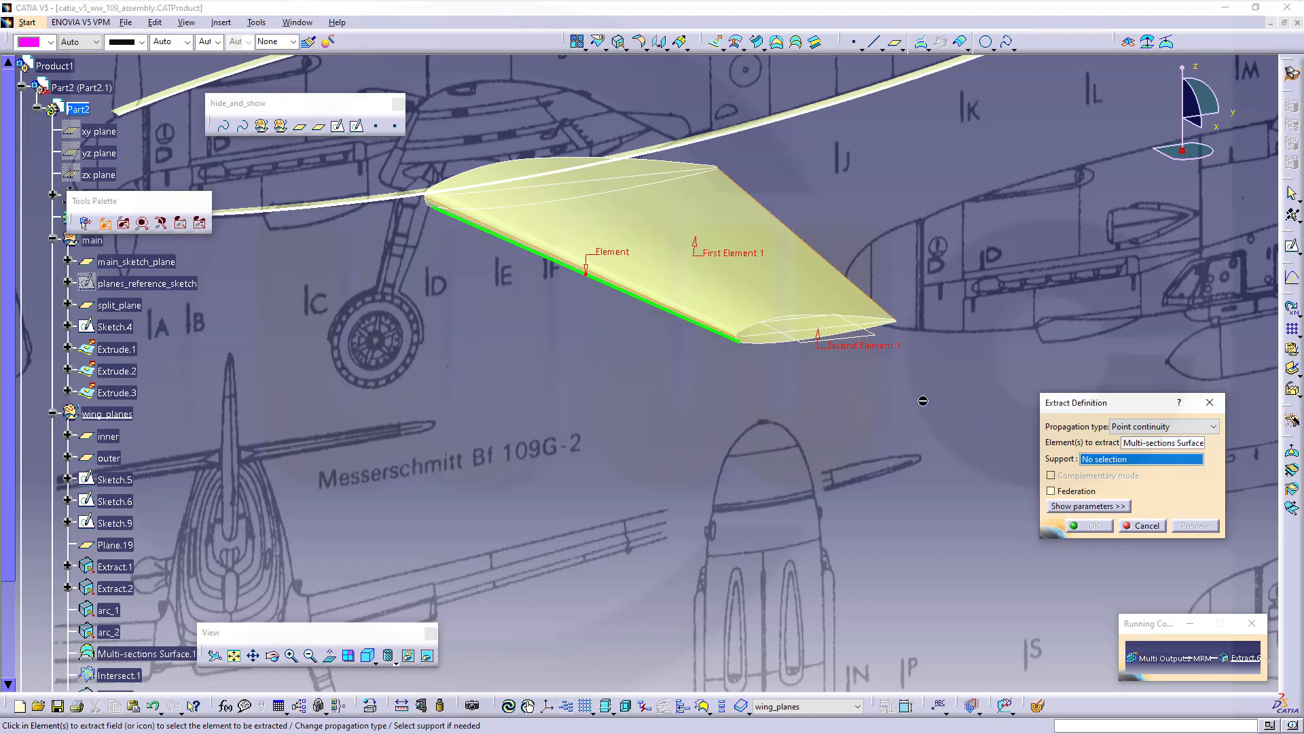
pyautogui.click(688, 315)
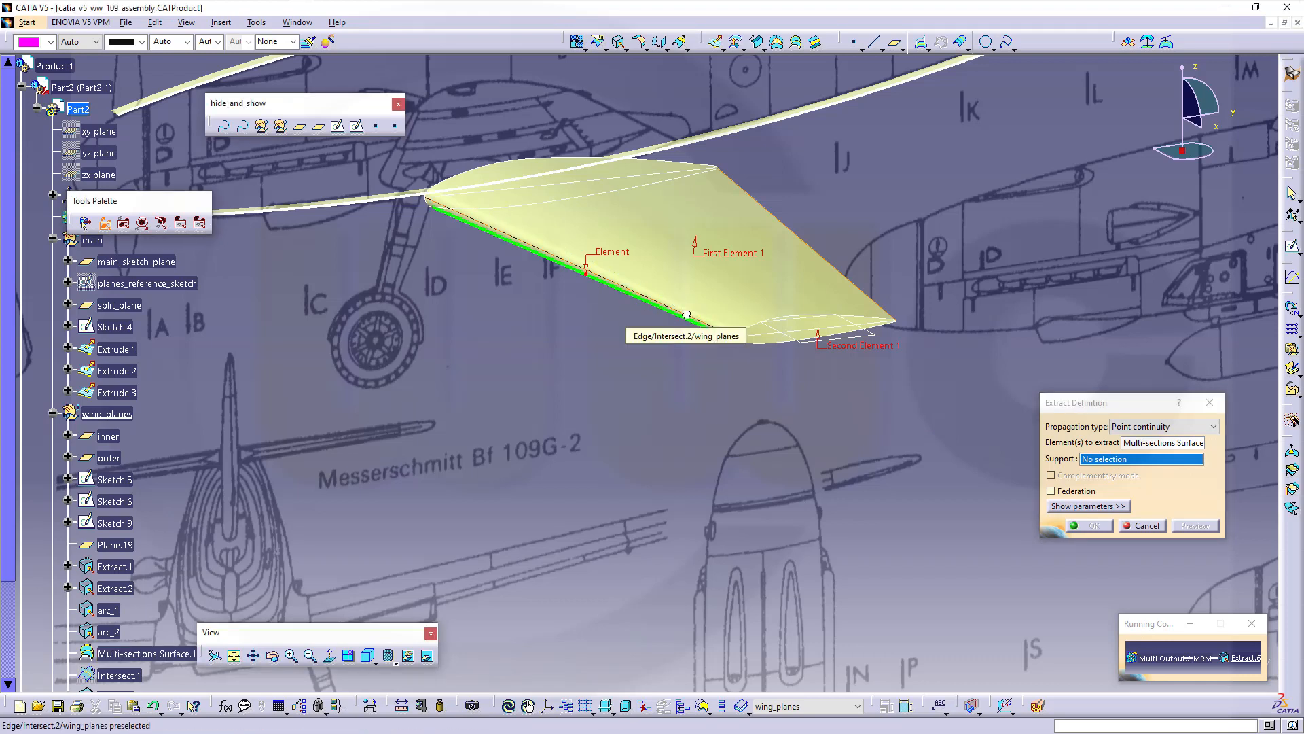
pyautogui.rightClick(1150, 443)
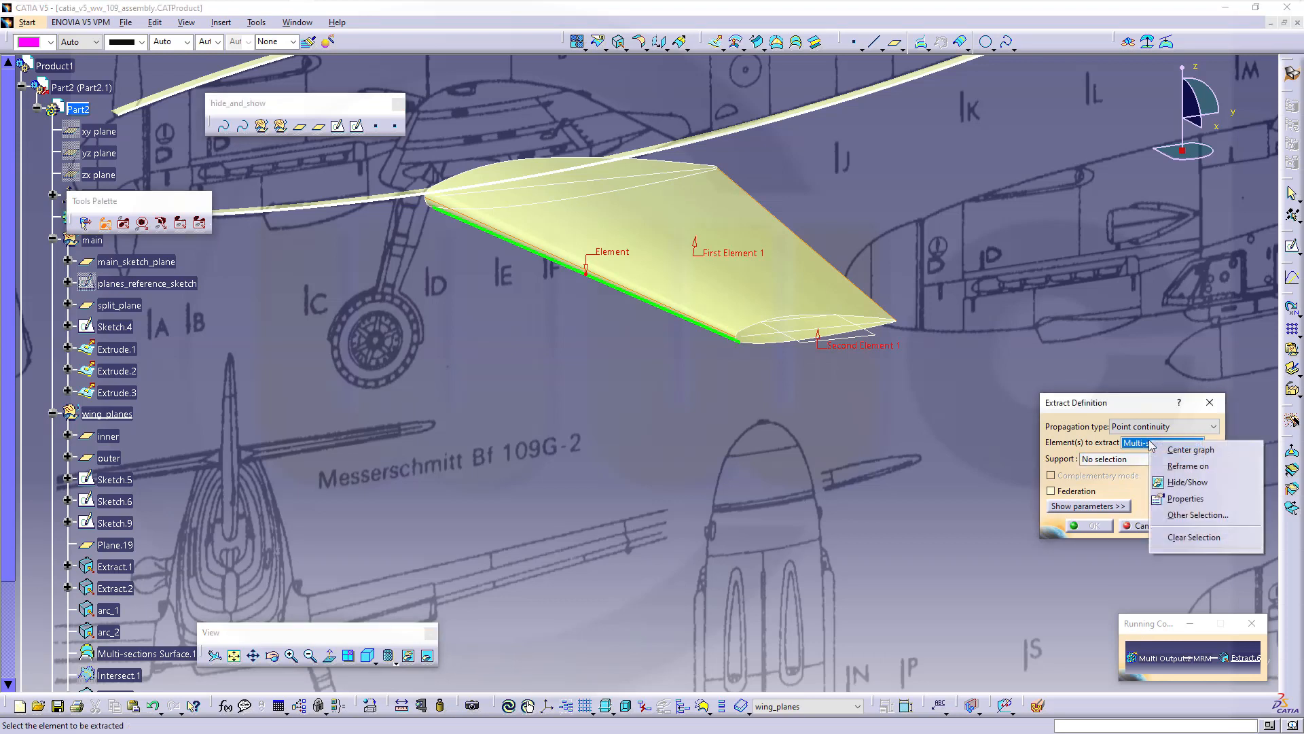
pyautogui.click(1194, 536)
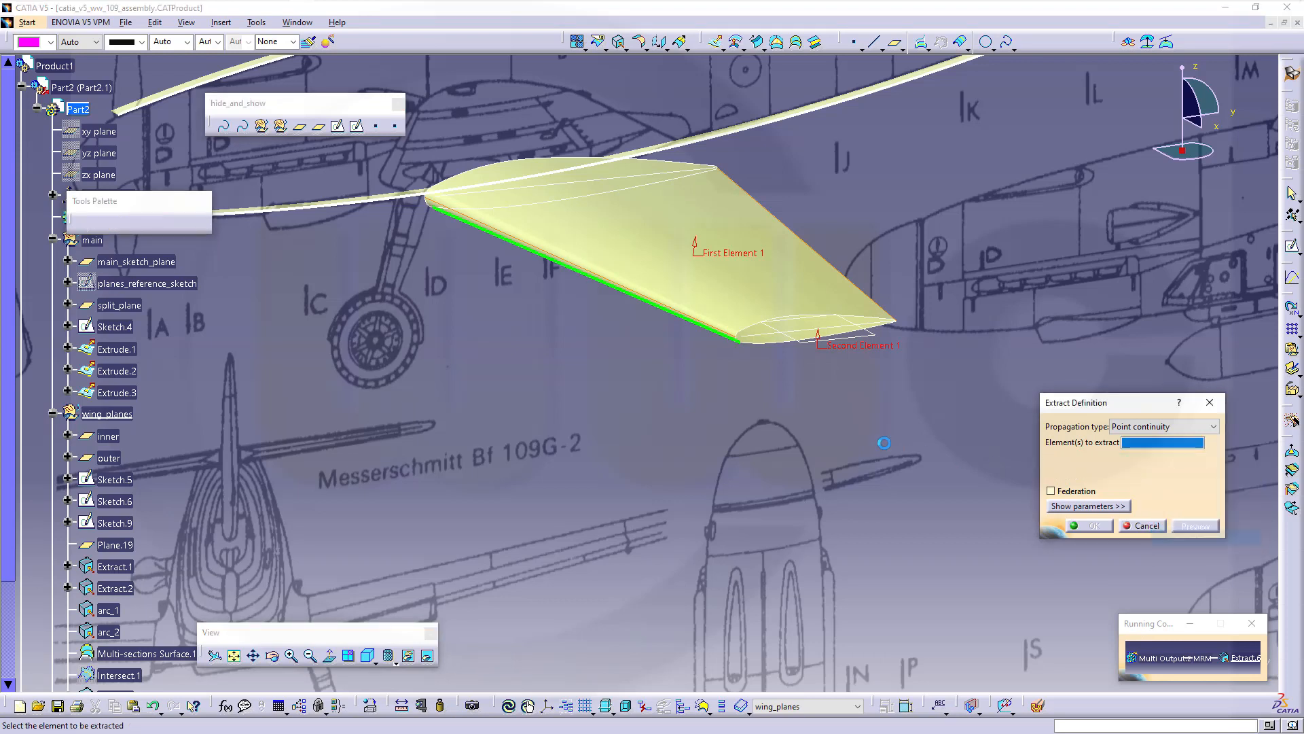
pyautogui.moveTo(768, 427); pyautogui.dragTo(750, 335, button='middle')
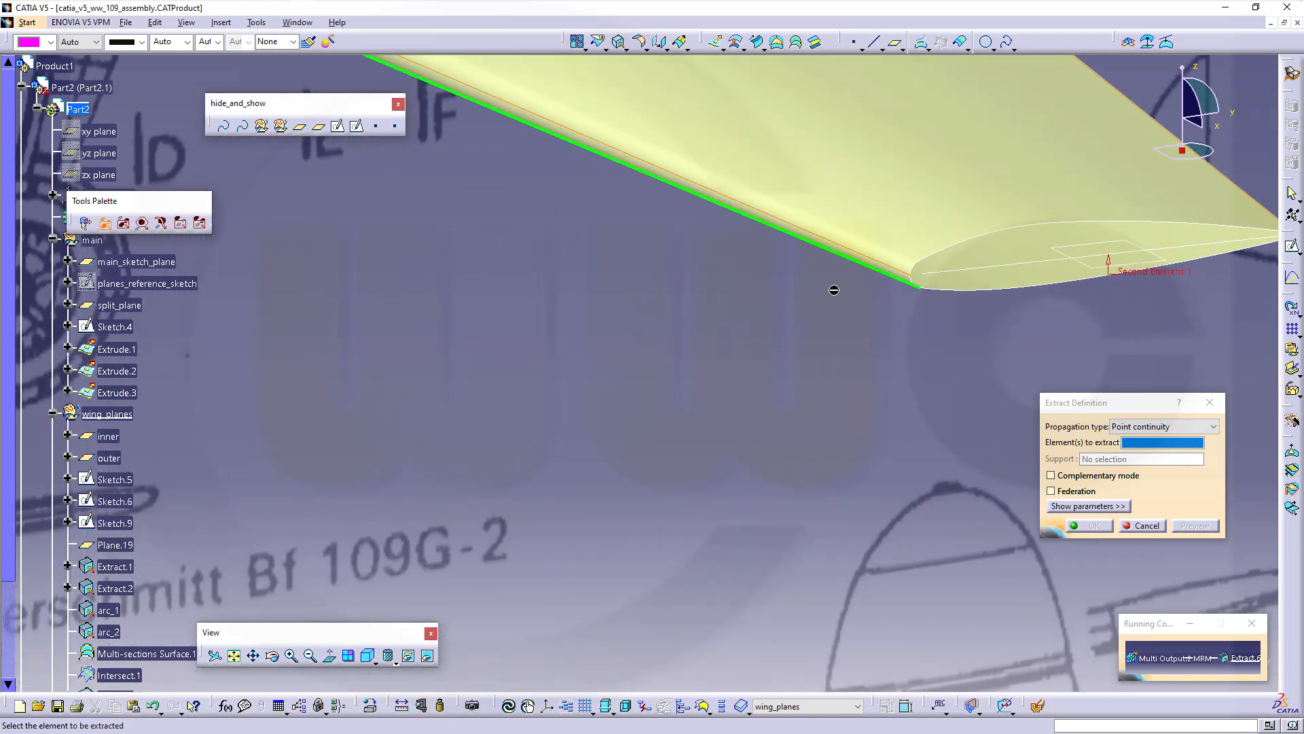
pyautogui.click(887, 264)
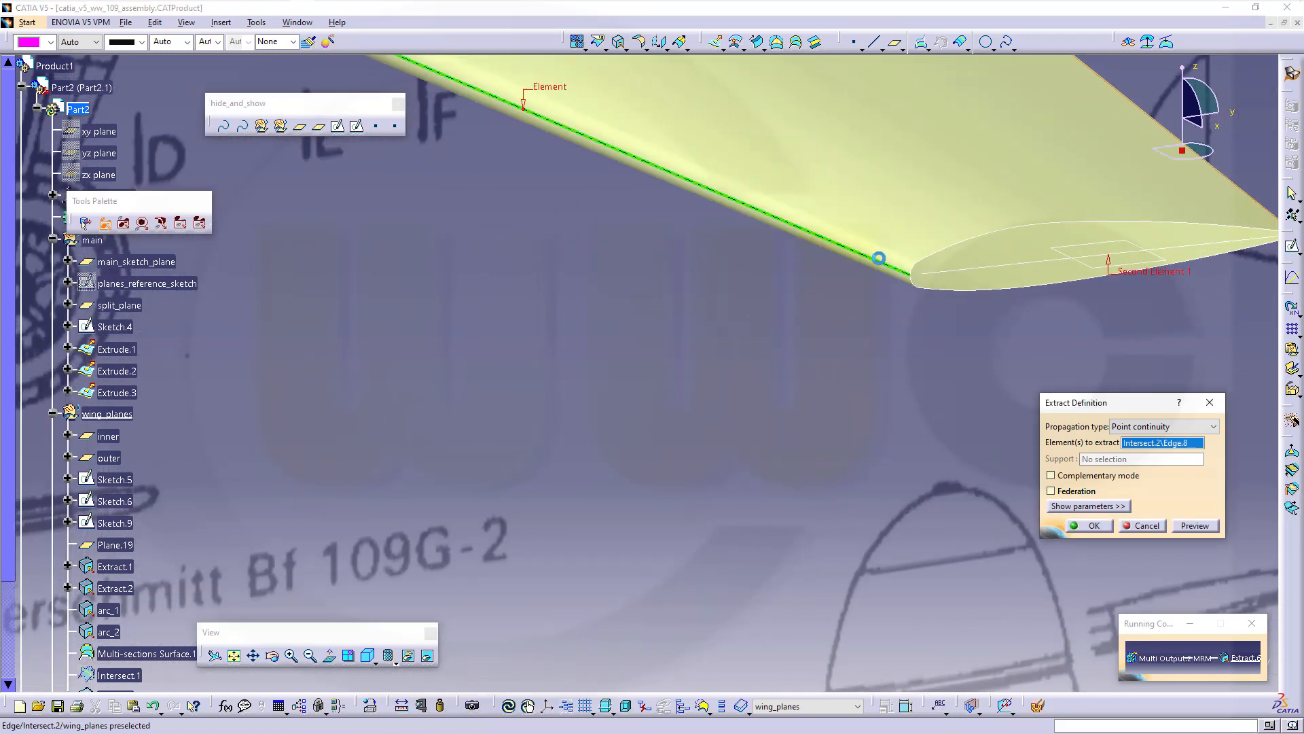
pyautogui.click(1091, 526)
pyautogui.moveTo(858, 381); pyautogui.dragTo(882, 457, button='middle')
pyautogui.rightClick(696, 272)
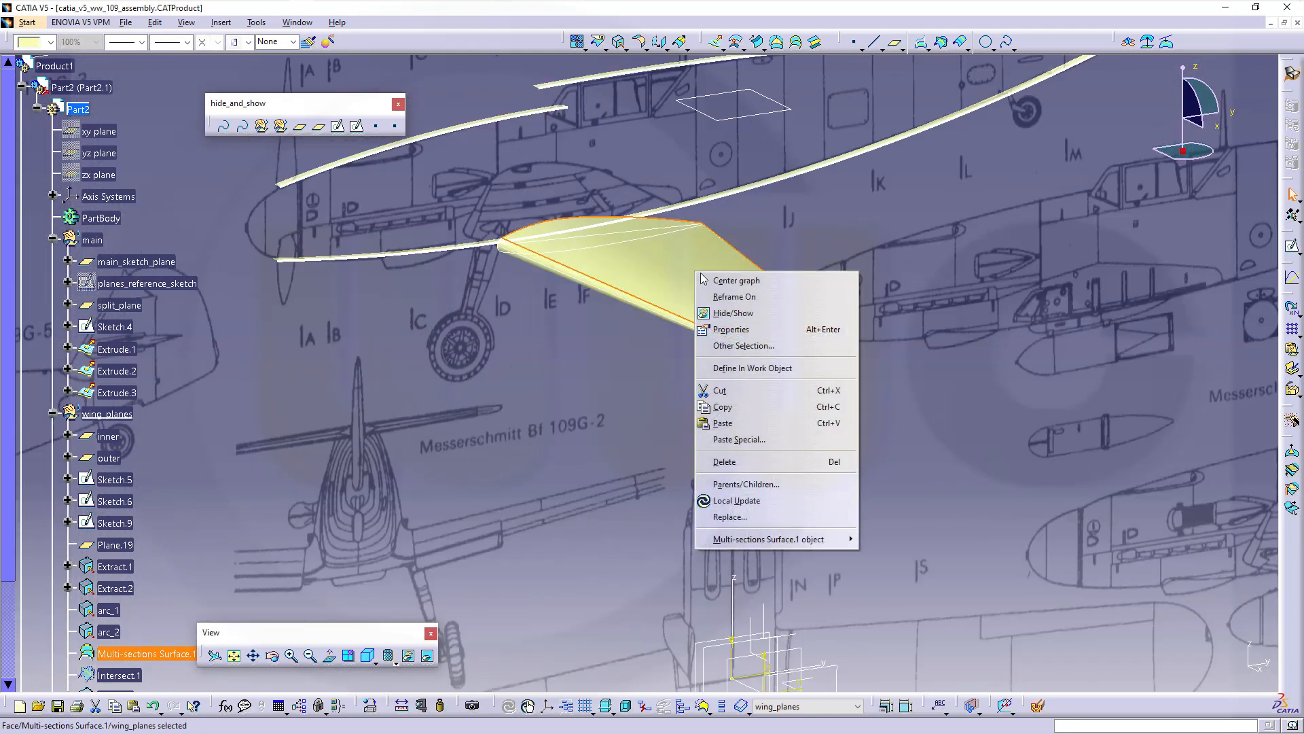
# Hide the wing surface and create a new sketch on Plane.19
pyautogui.click(735, 314)
pyautogui.moveTo(735, 313); pyautogui.dragTo(836, 506, button='middle')
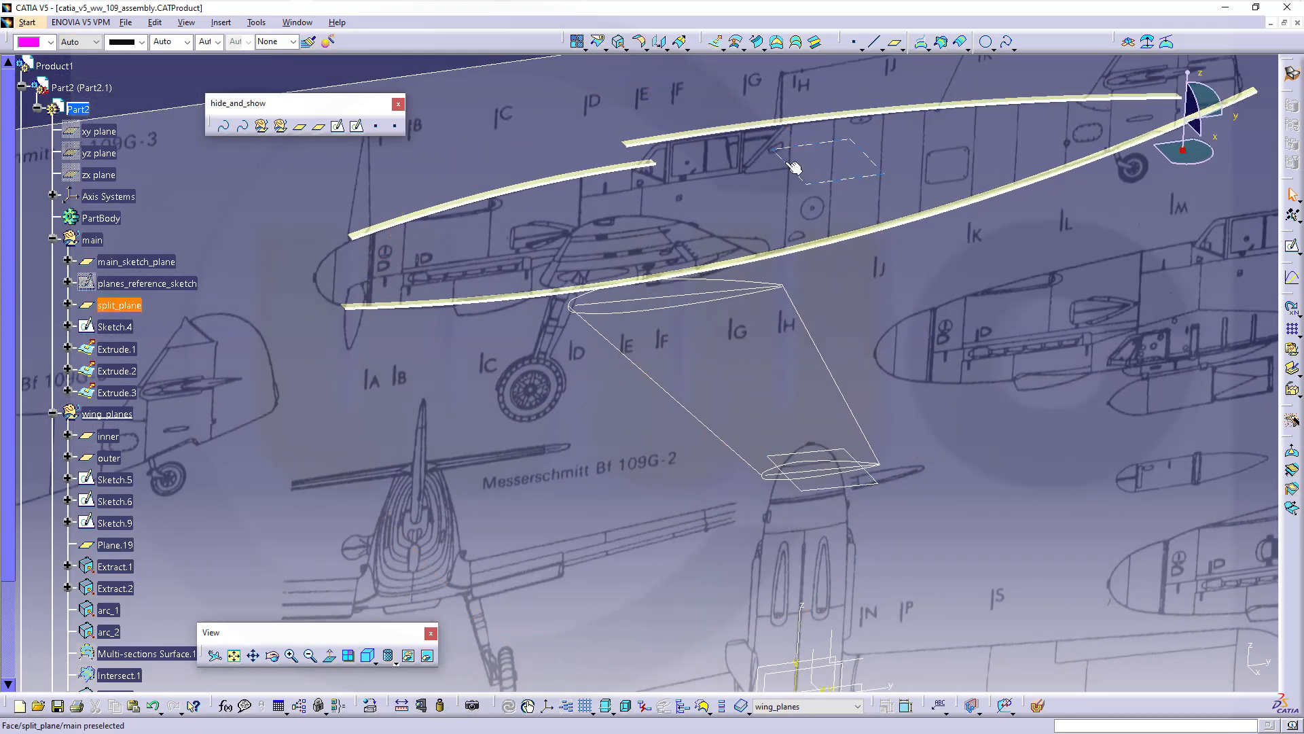
pyautogui.click(1291, 245)
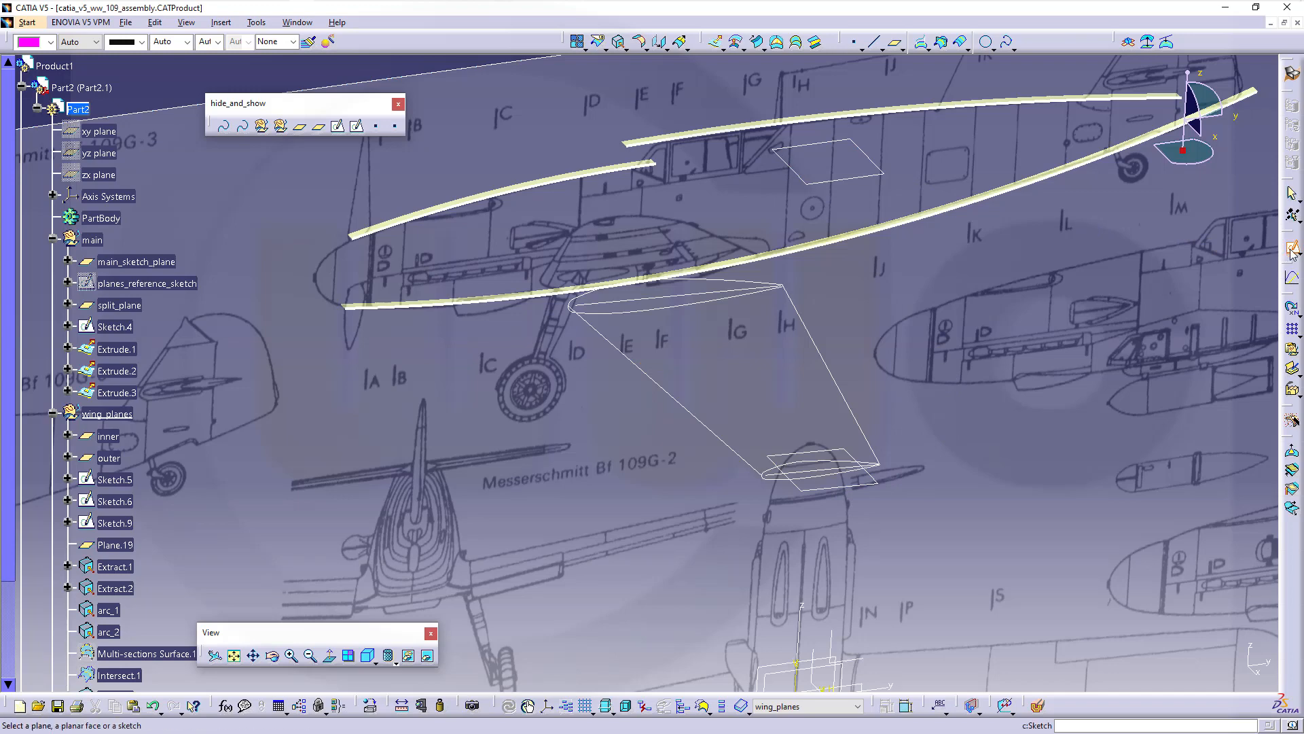
pyautogui.click(858, 482)
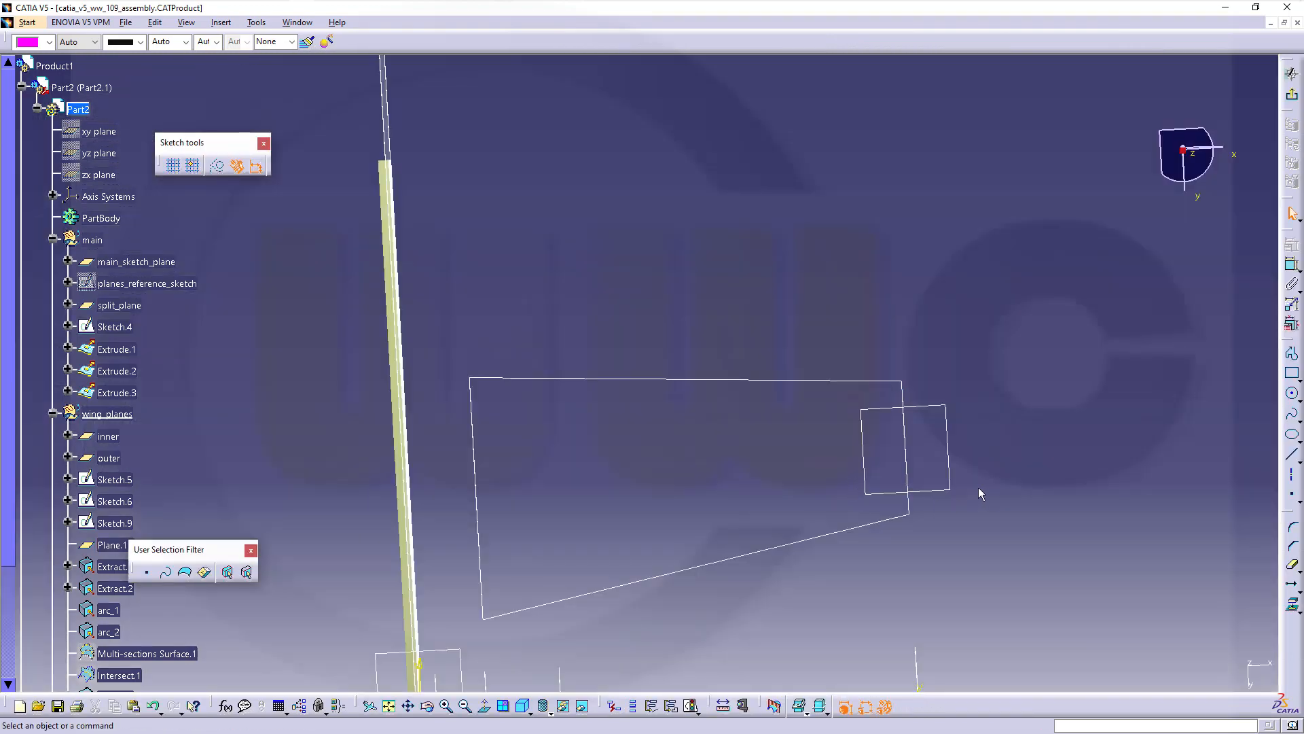
pyautogui.moveTo(912, 453); pyautogui.dragTo(826, 387, button='middle')
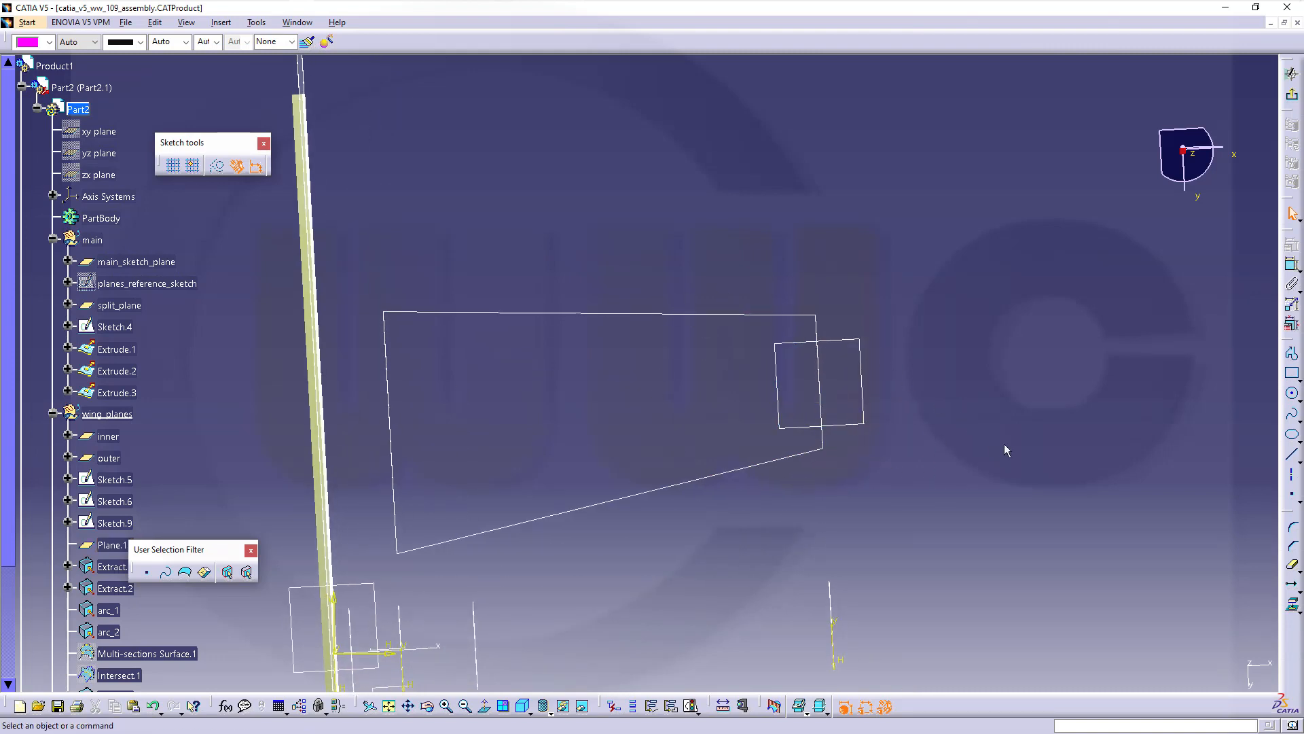
# Project the outline's top and lower edges into the sketch
pyautogui.click(1294, 608)
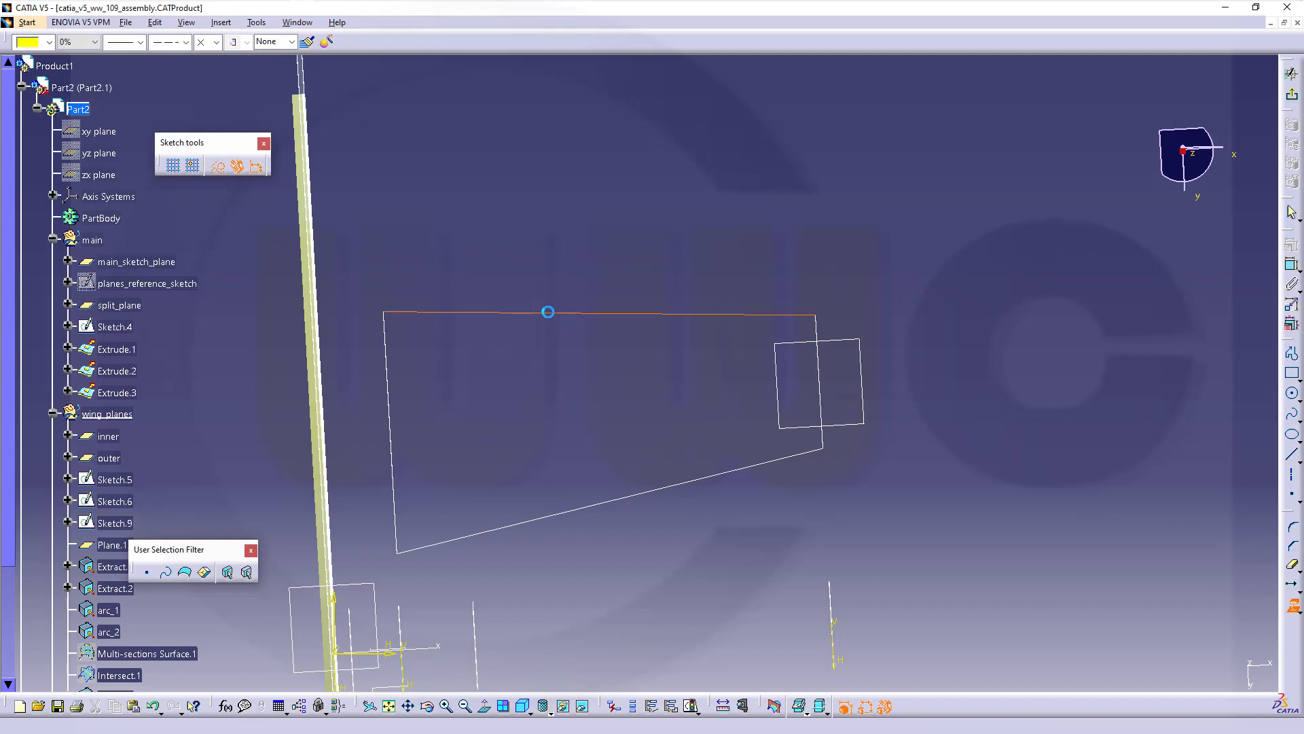
pyautogui.click(548, 312)
pyautogui.click(1292, 607)
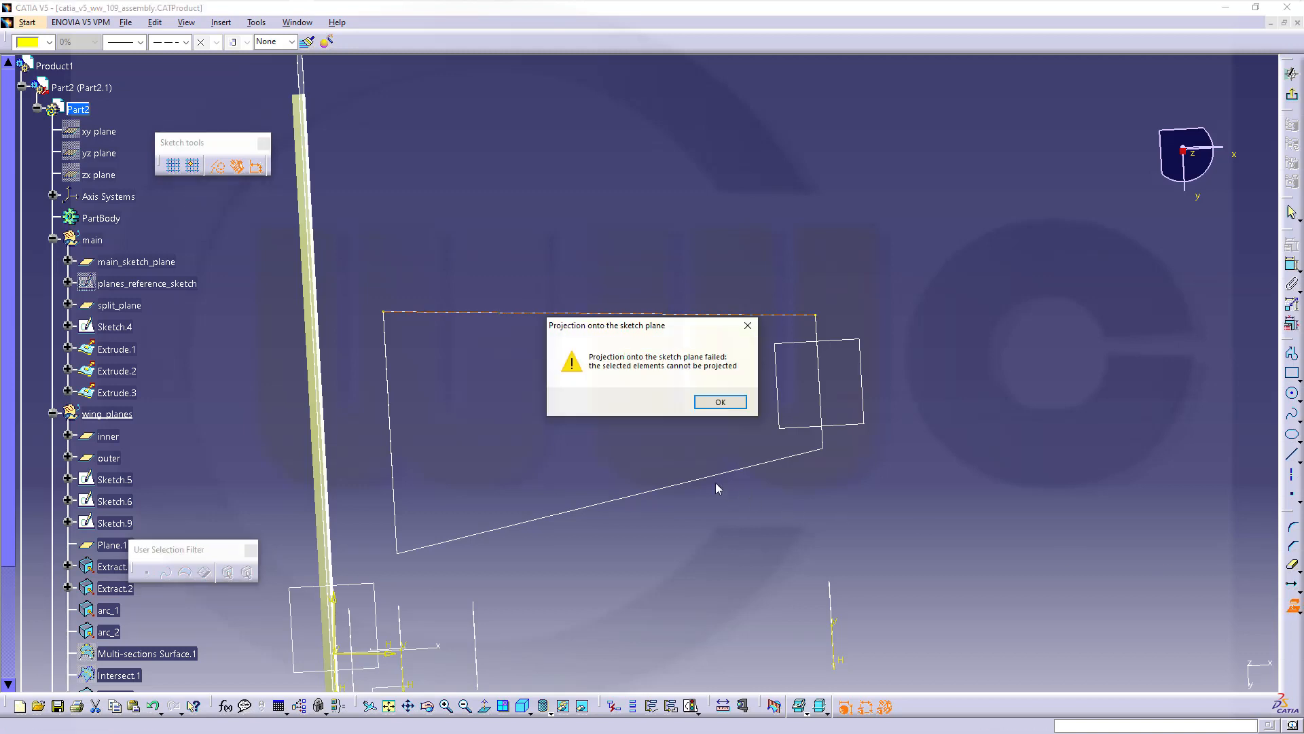
pyautogui.click(710, 406)
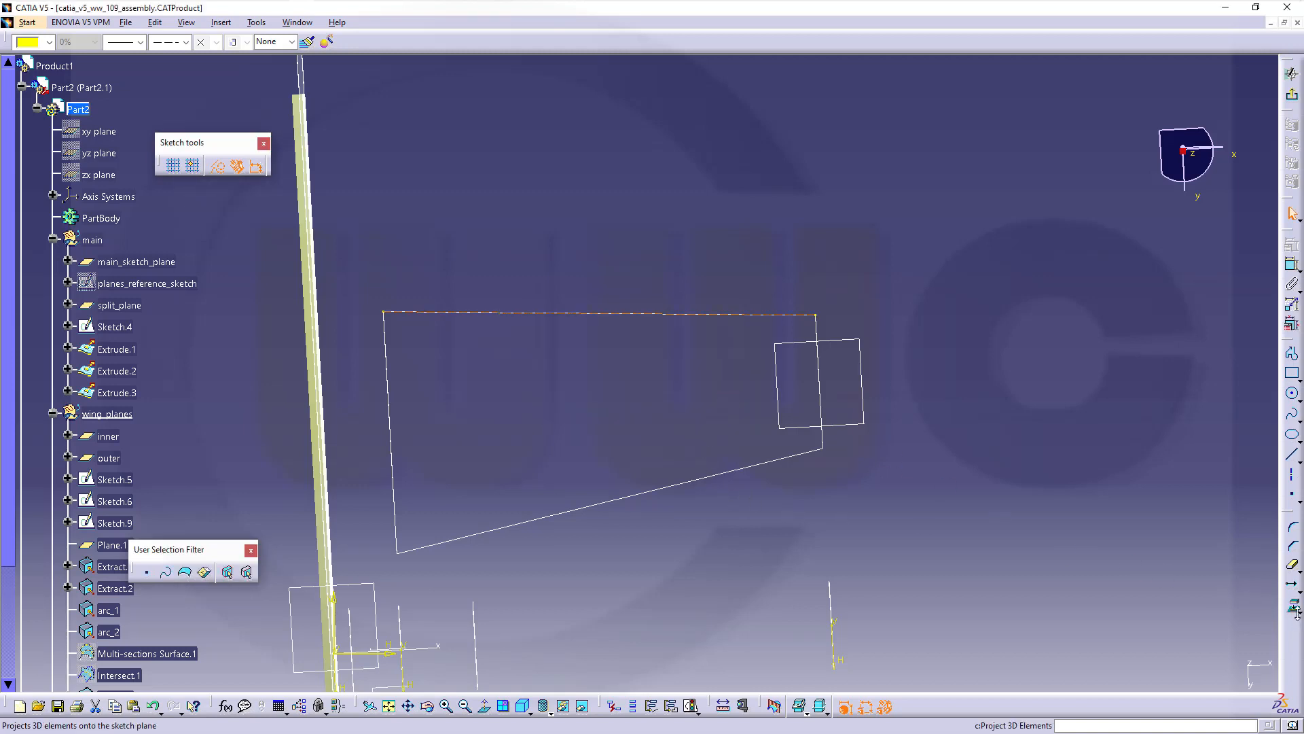
pyautogui.click(1288, 606)
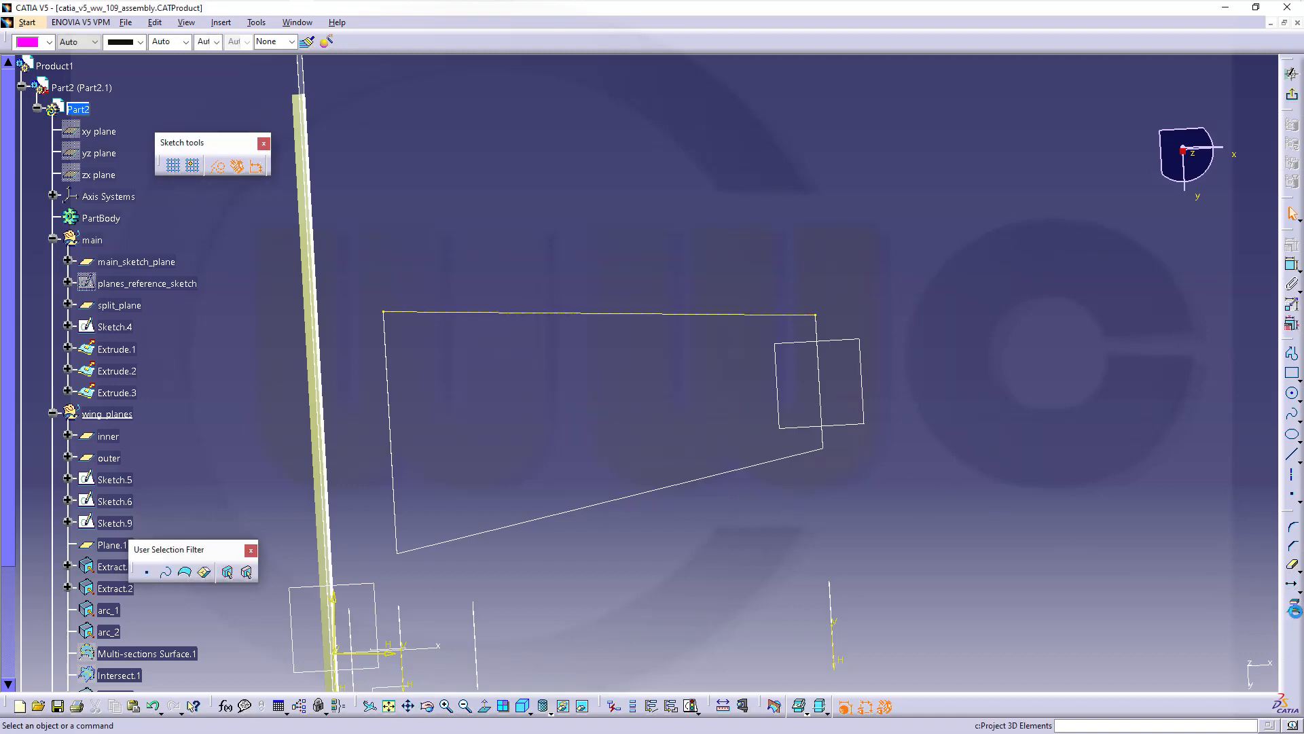
pyautogui.click(743, 468)
pyautogui.click(1291, 414)
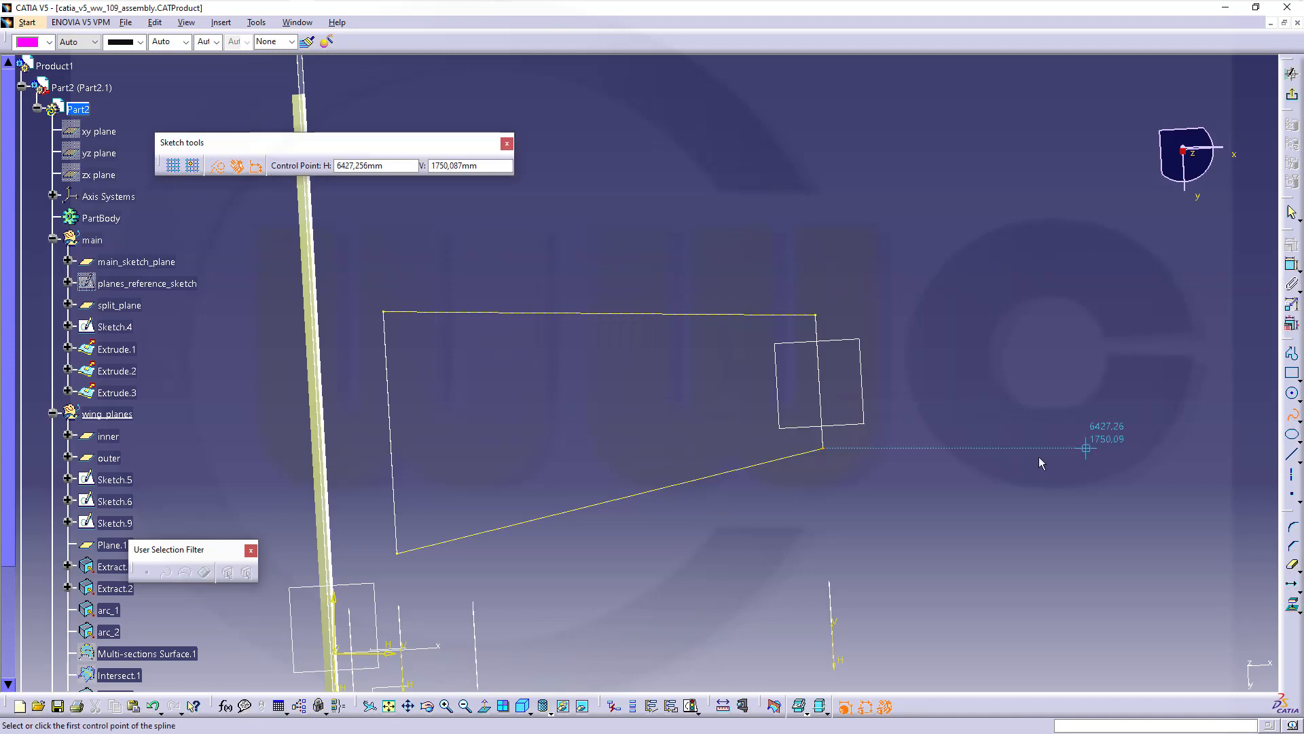
# Draw a spline around the wingtip from the top line's end to the bottom line's end
pyautogui.click(819, 315)
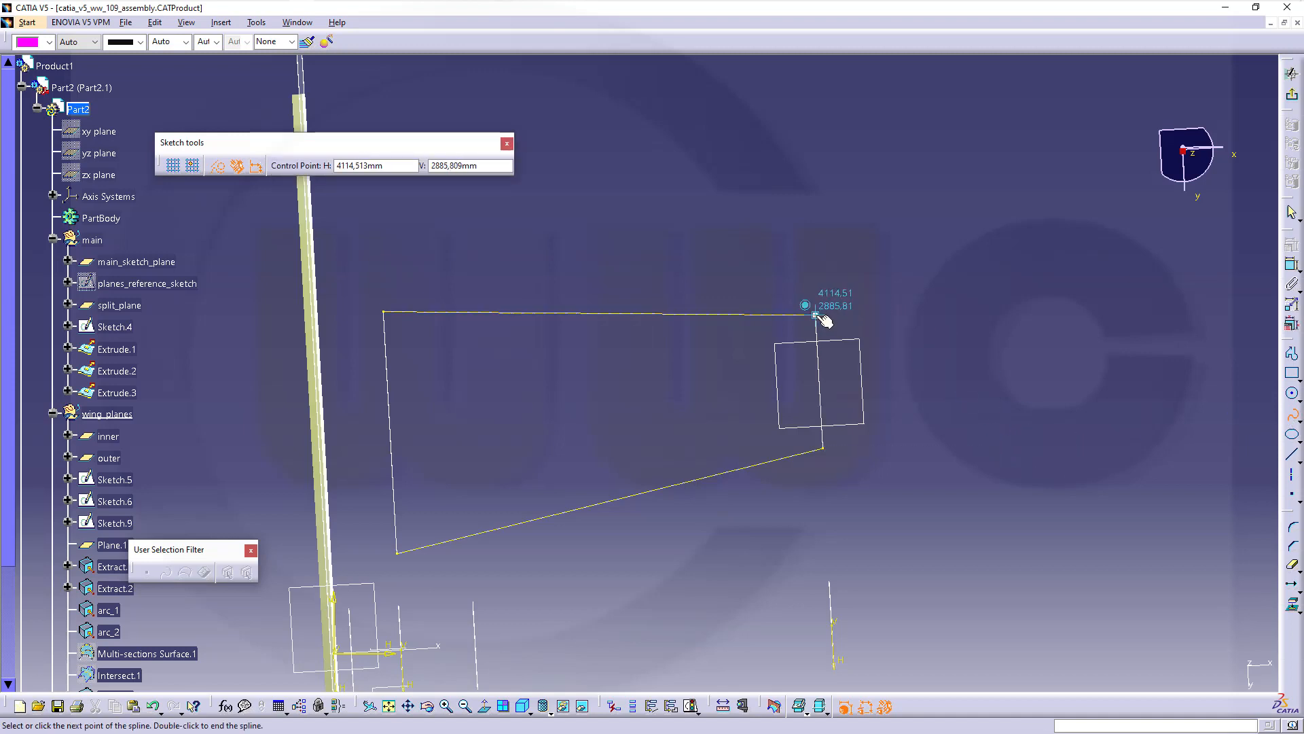
pyautogui.click(216, 170)
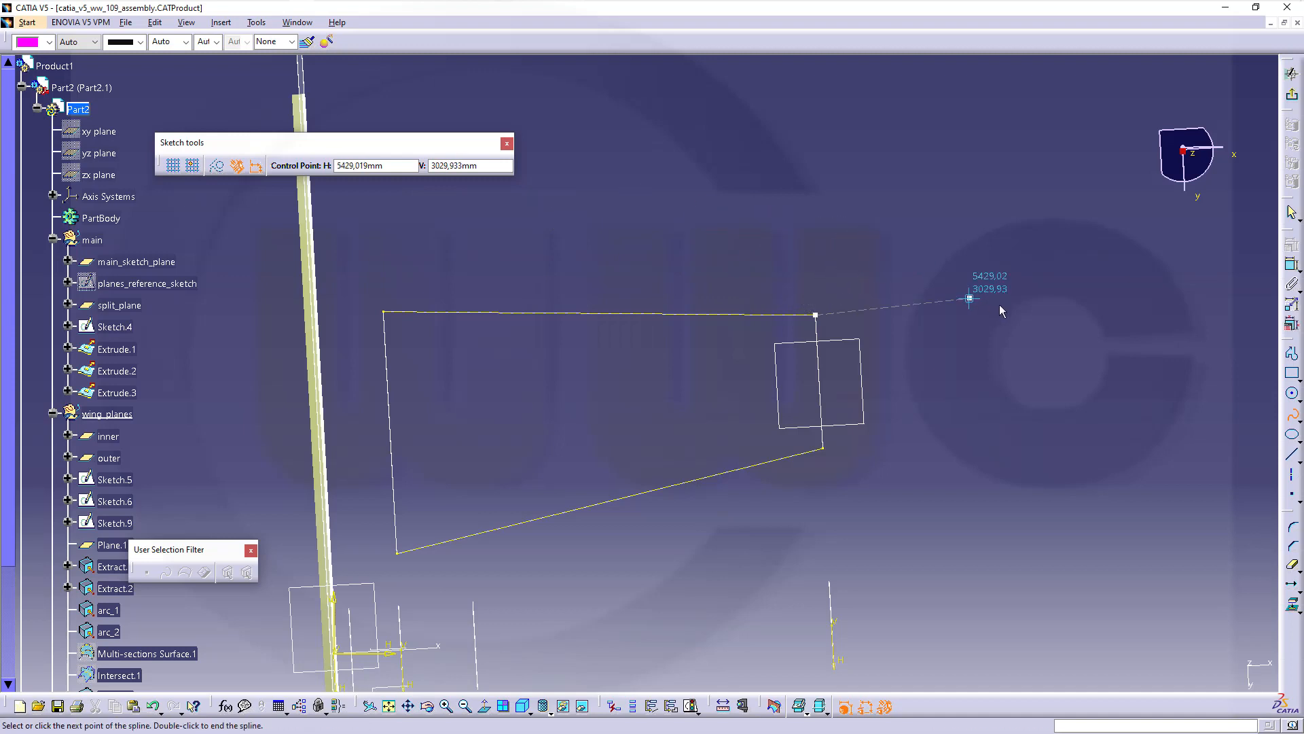
pyautogui.press('Escape')
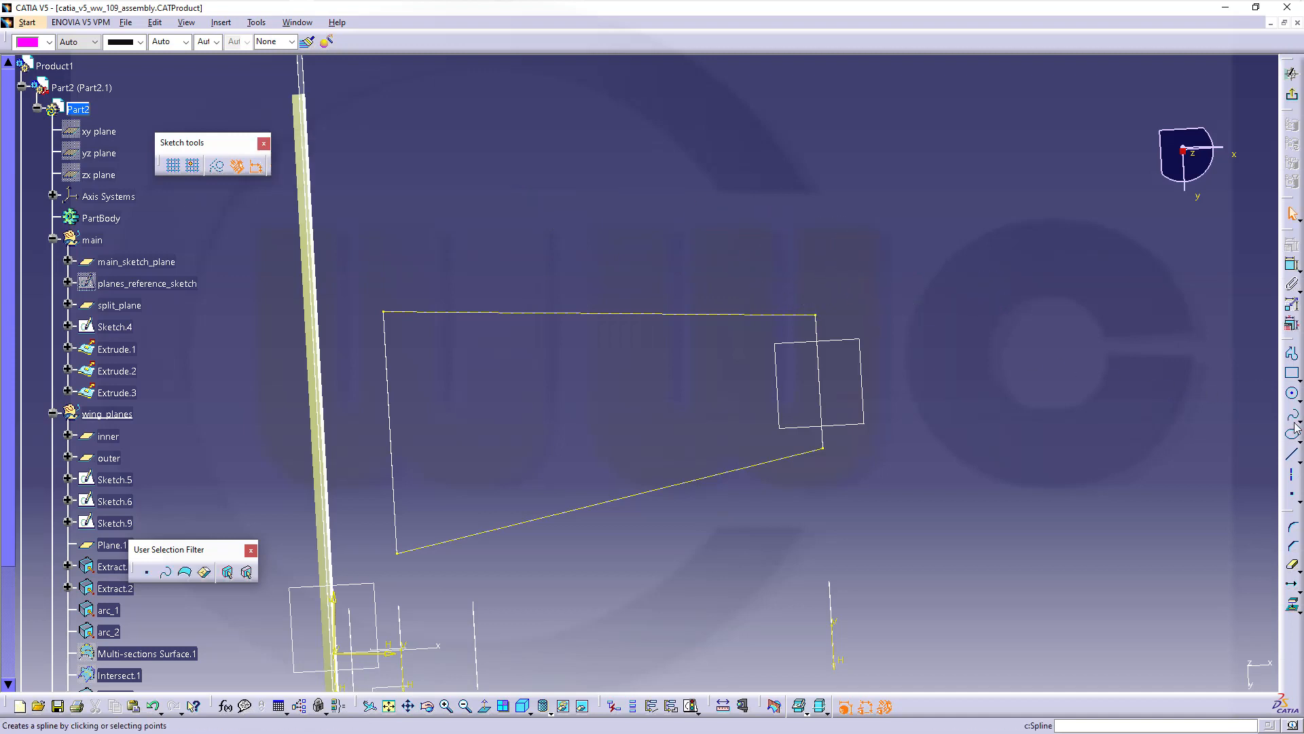
pyautogui.click(1294, 421)
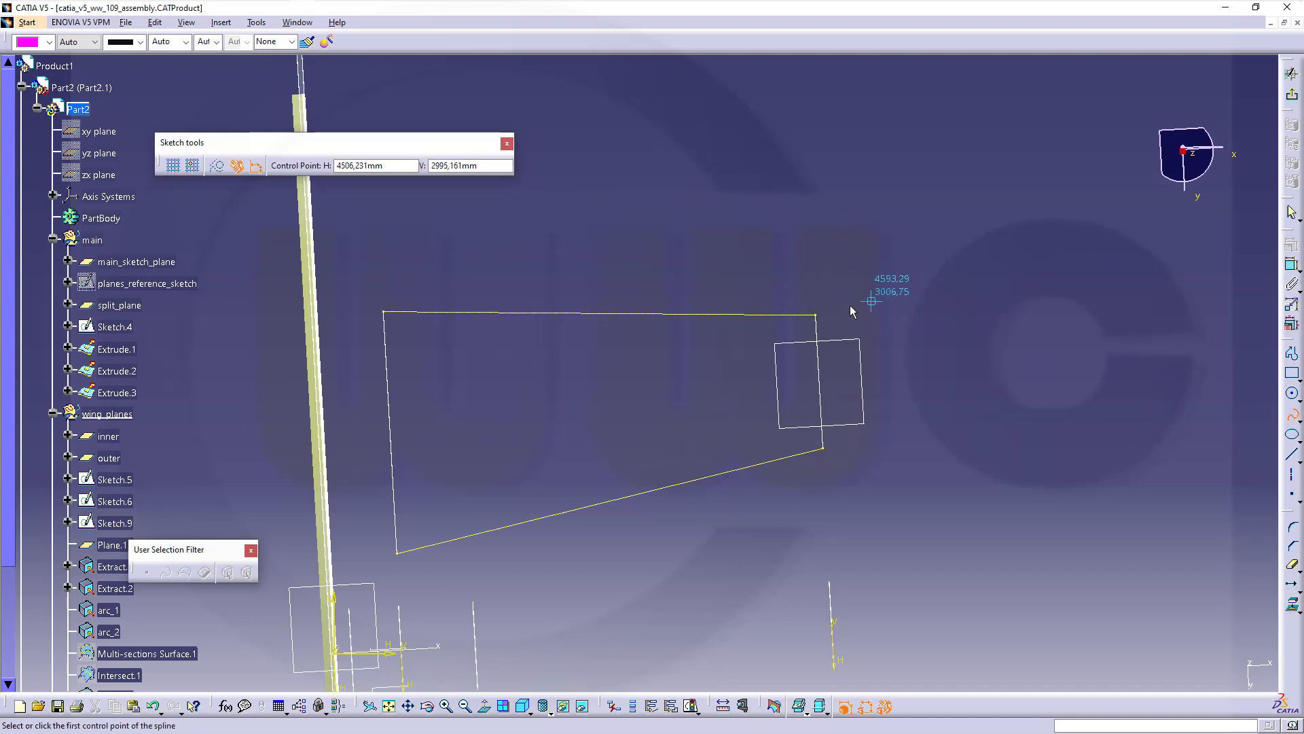
pyautogui.click(815, 314)
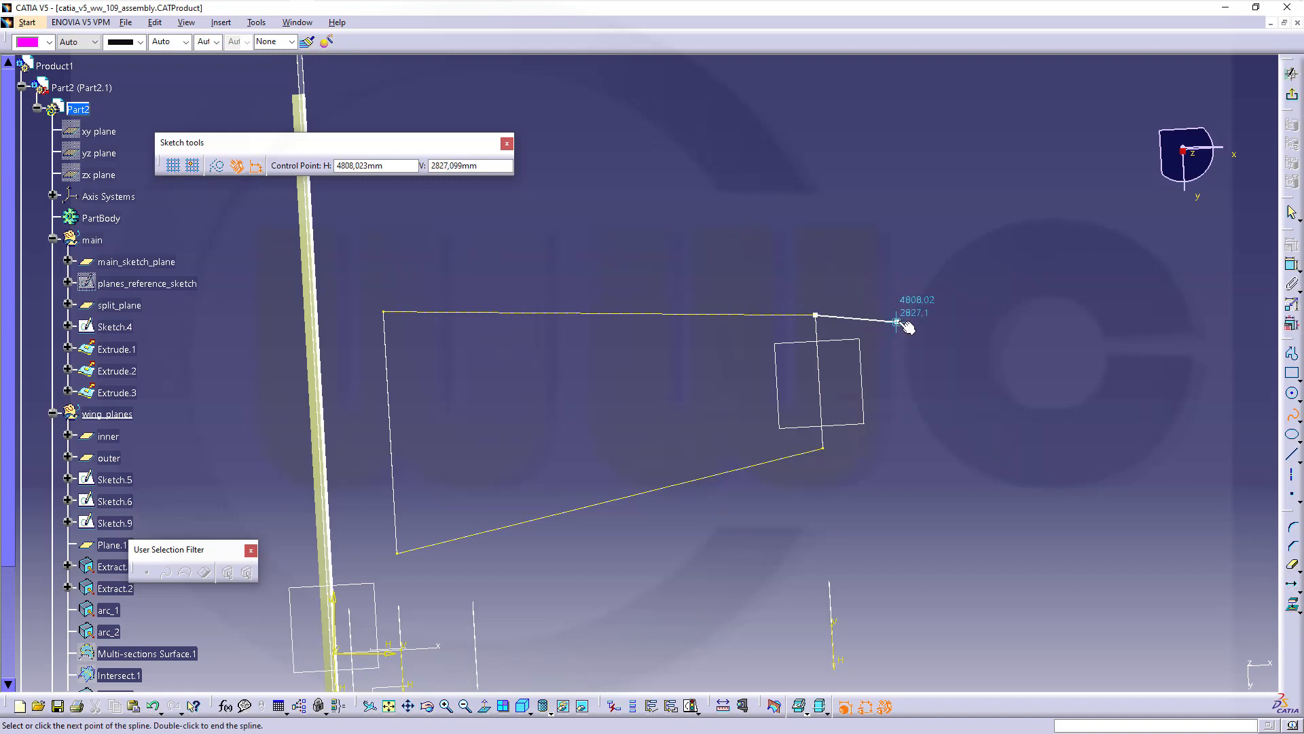
pyautogui.click(900, 319)
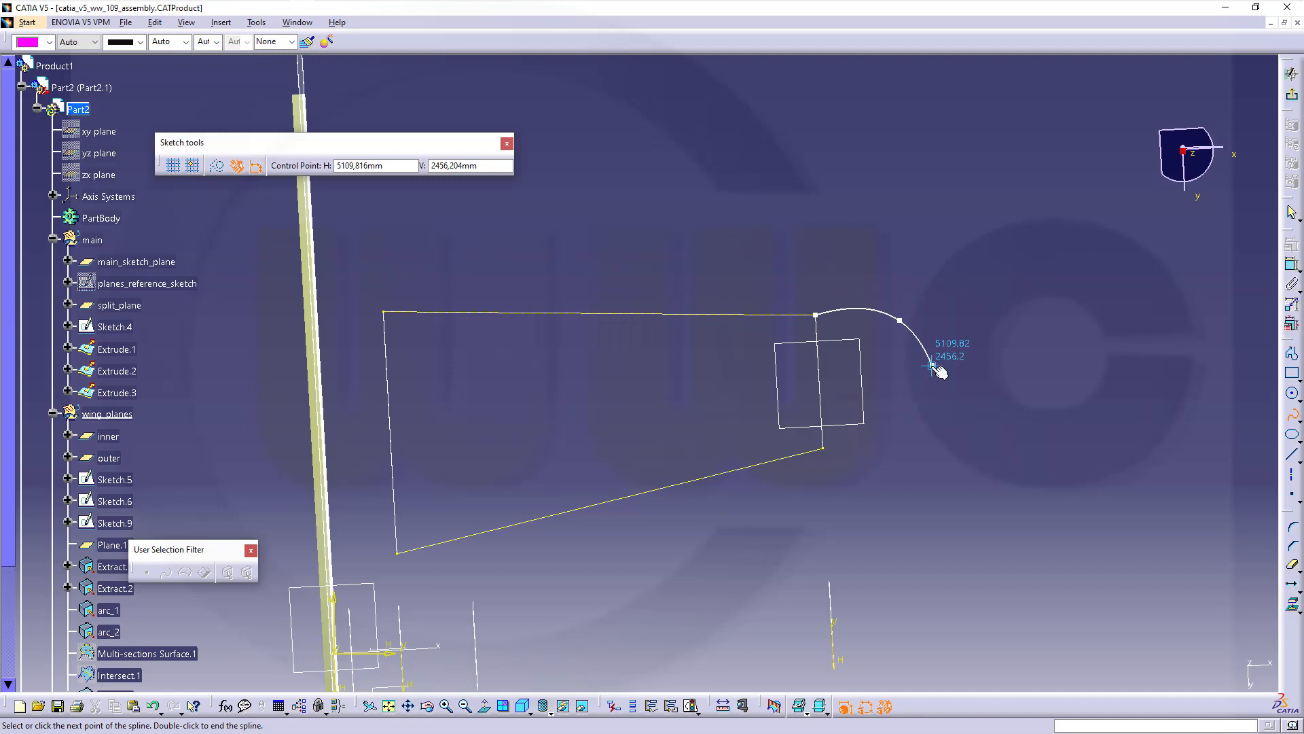
pyautogui.click(926, 356)
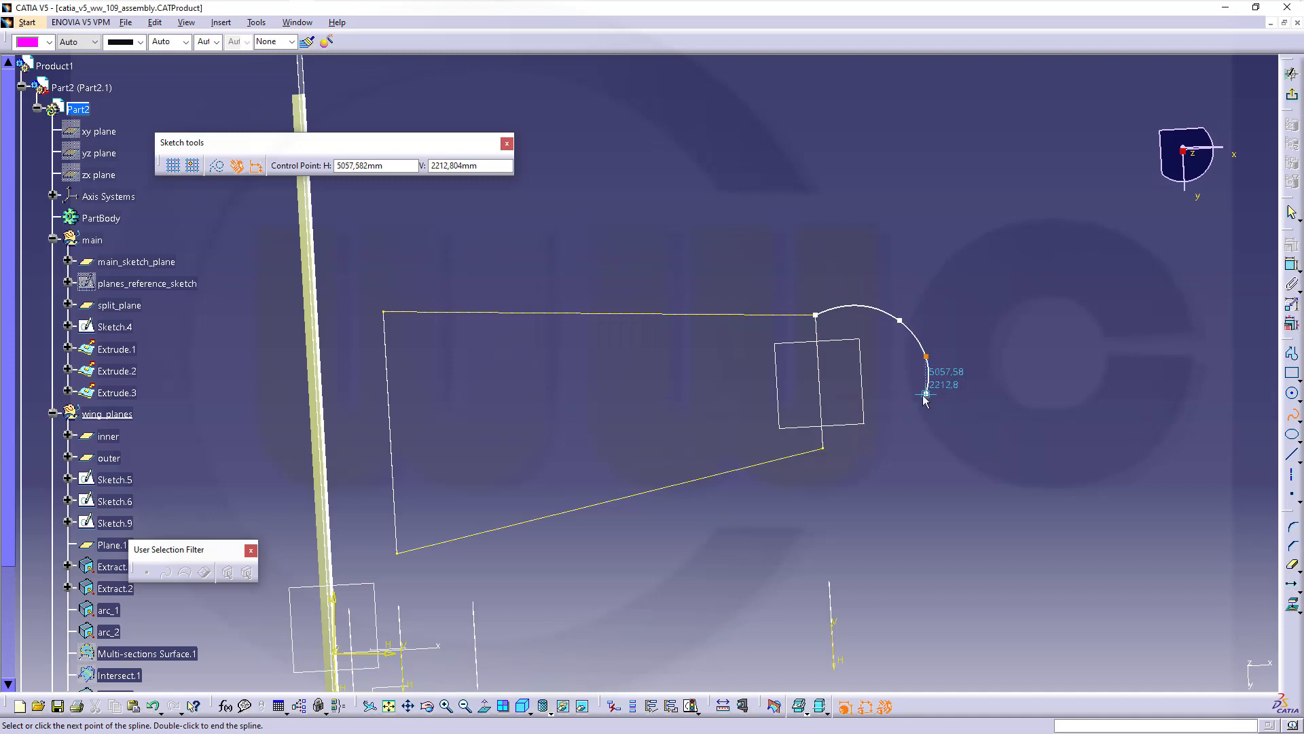
pyautogui.click(919, 404)
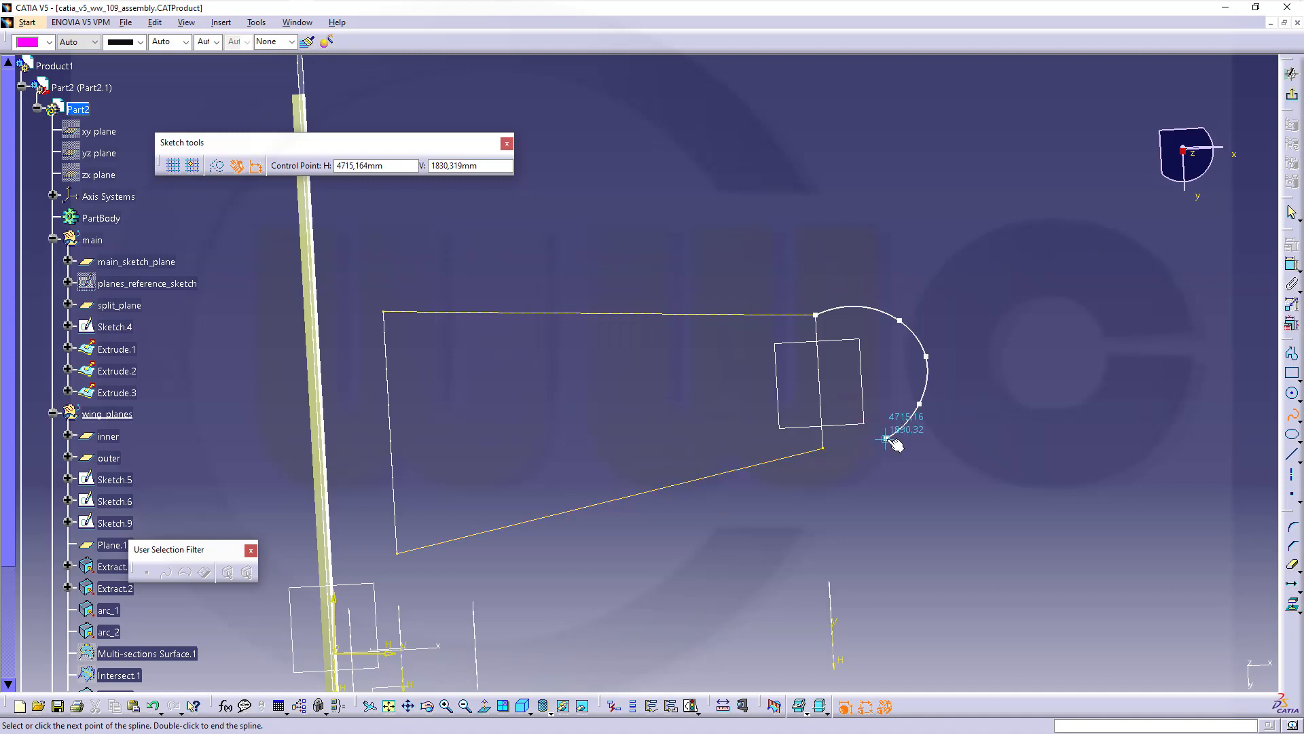
pyautogui.click(888, 435)
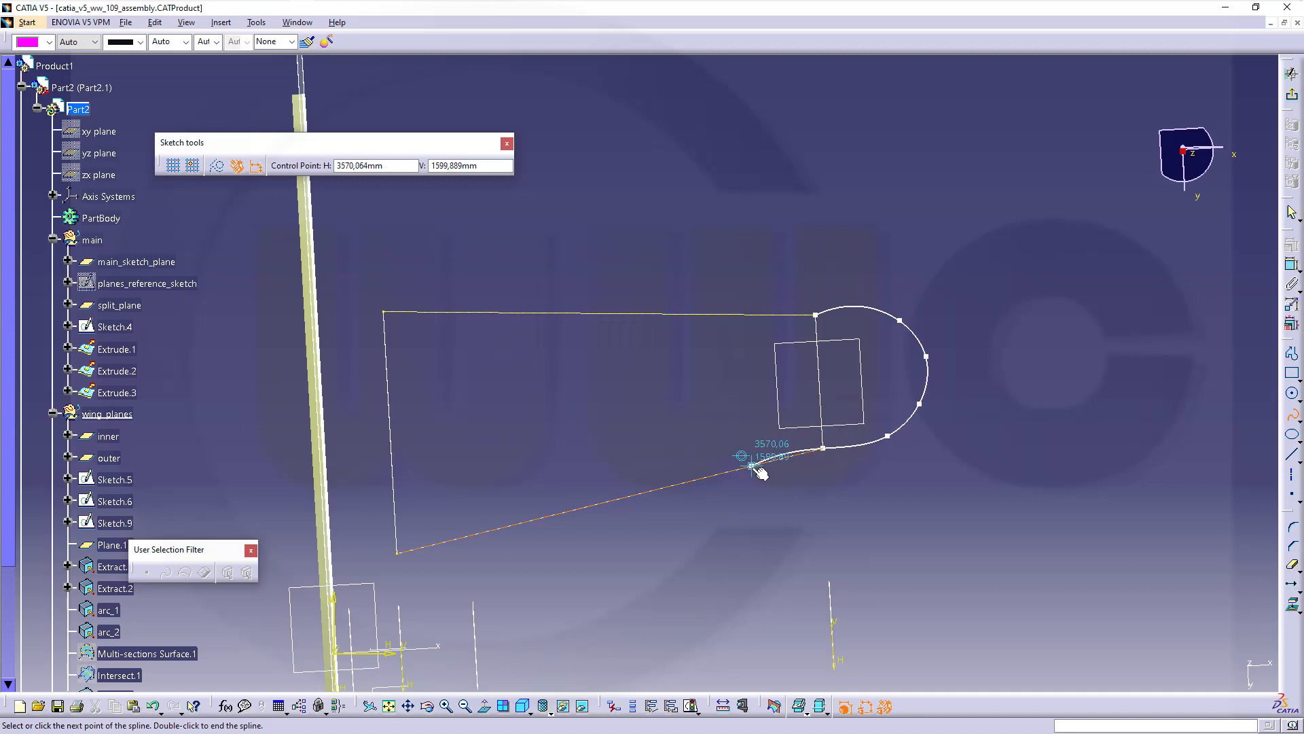
pyautogui.doubleClick(823, 449)
# Make the spline tangent to both top and bottom lines, then smooth it via control points
pyautogui.click(1293, 265)
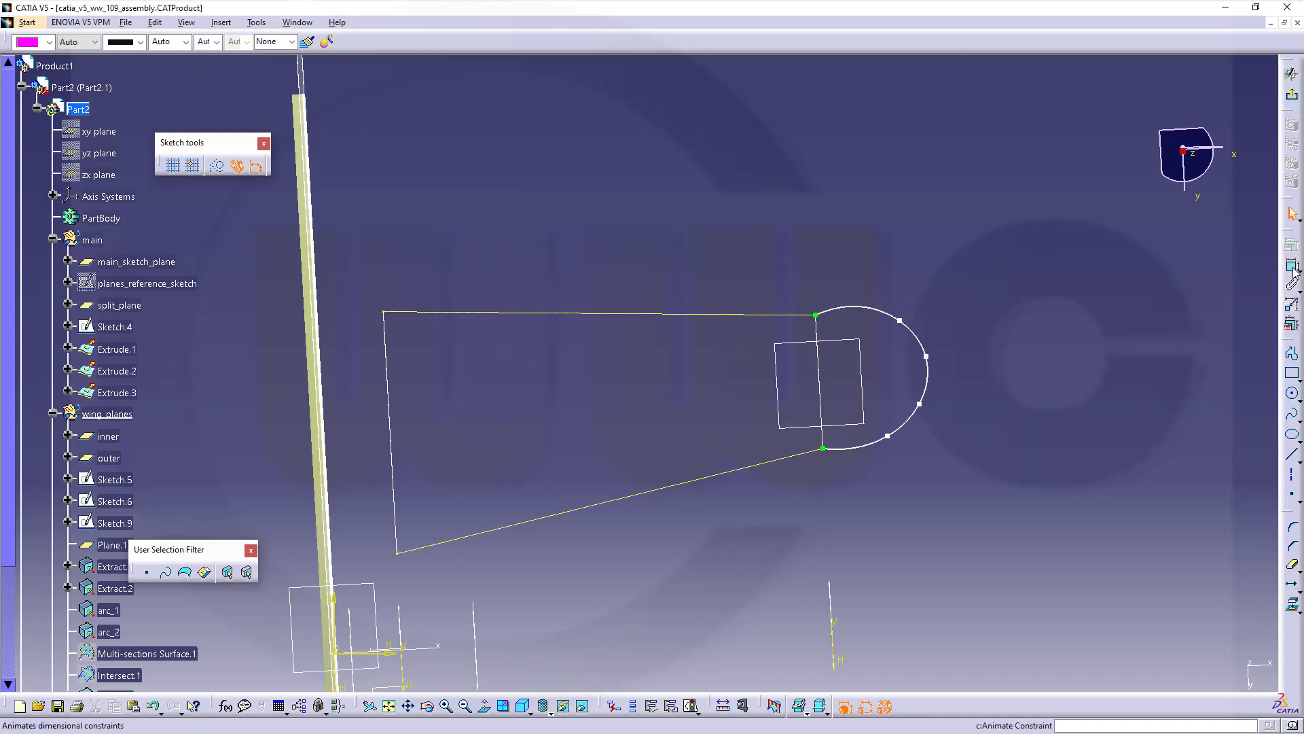
pyautogui.click(800, 315)
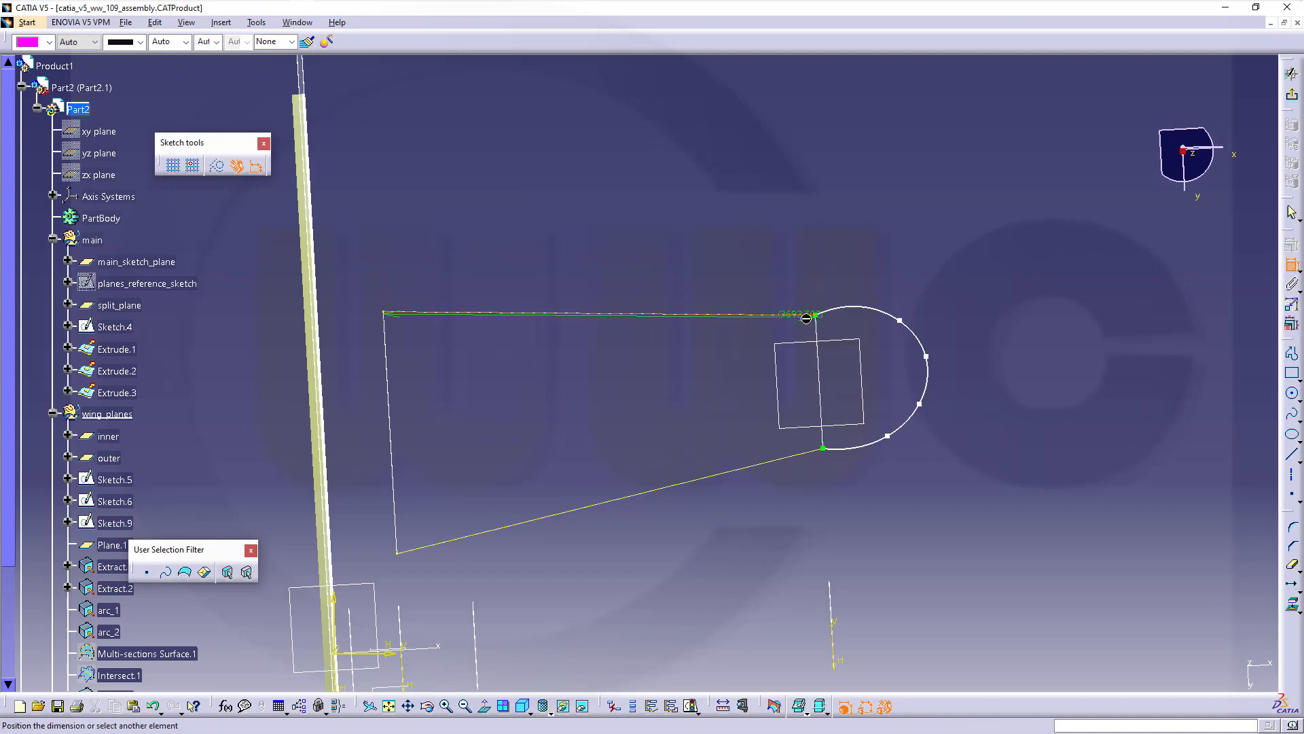
pyautogui.click(842, 309)
pyautogui.rightClick(841, 275)
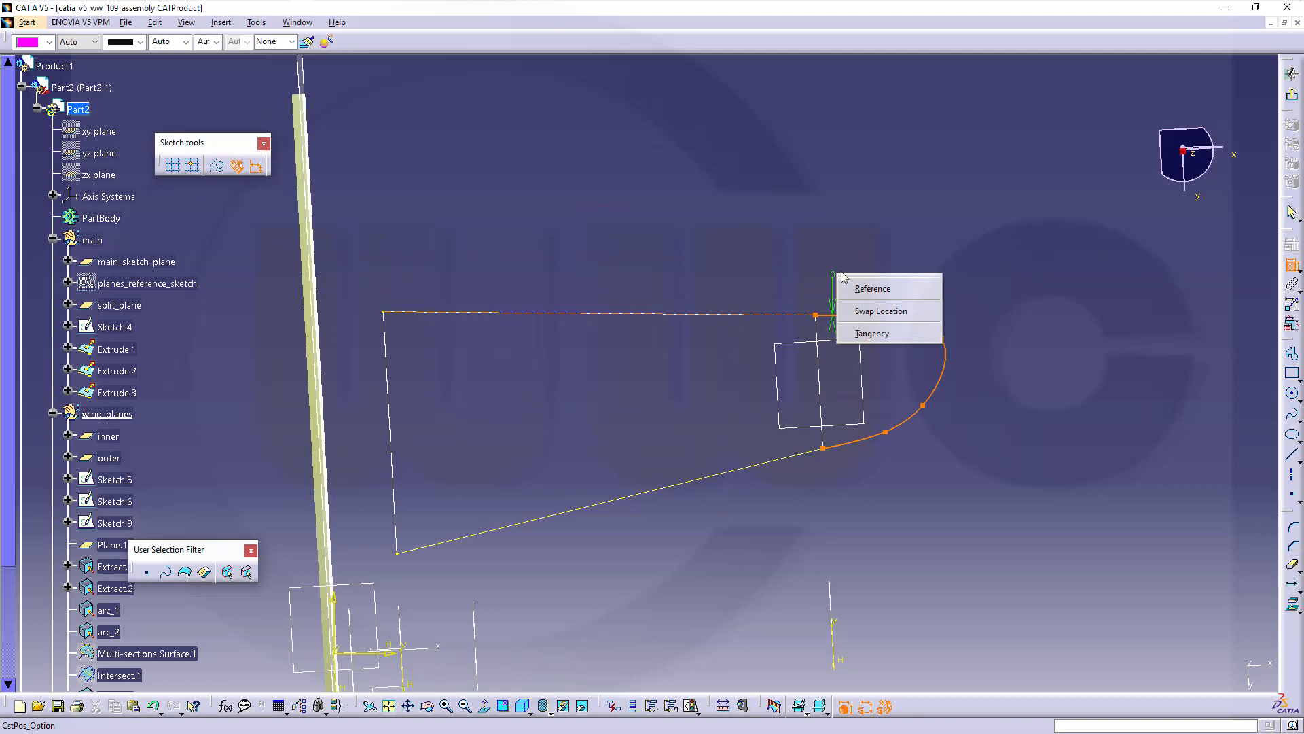
pyautogui.click(871, 333)
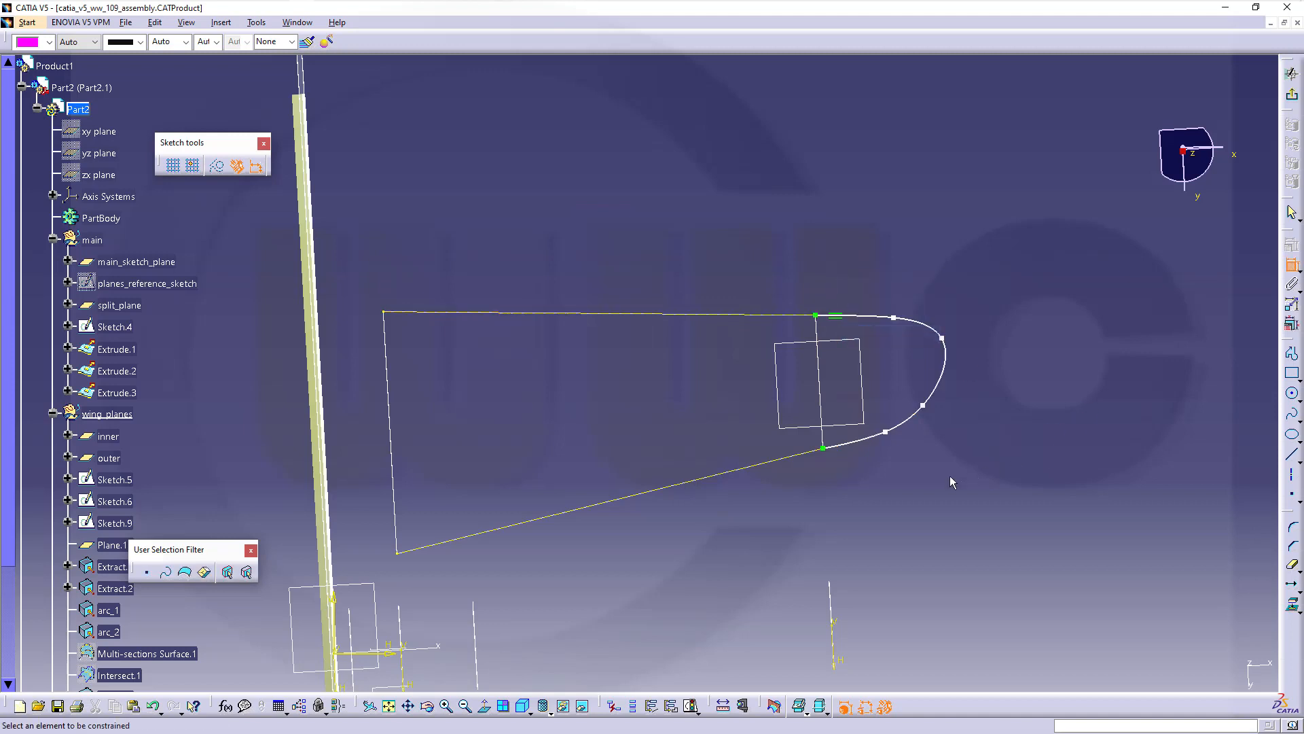
pyautogui.click(815, 450)
pyautogui.click(849, 446)
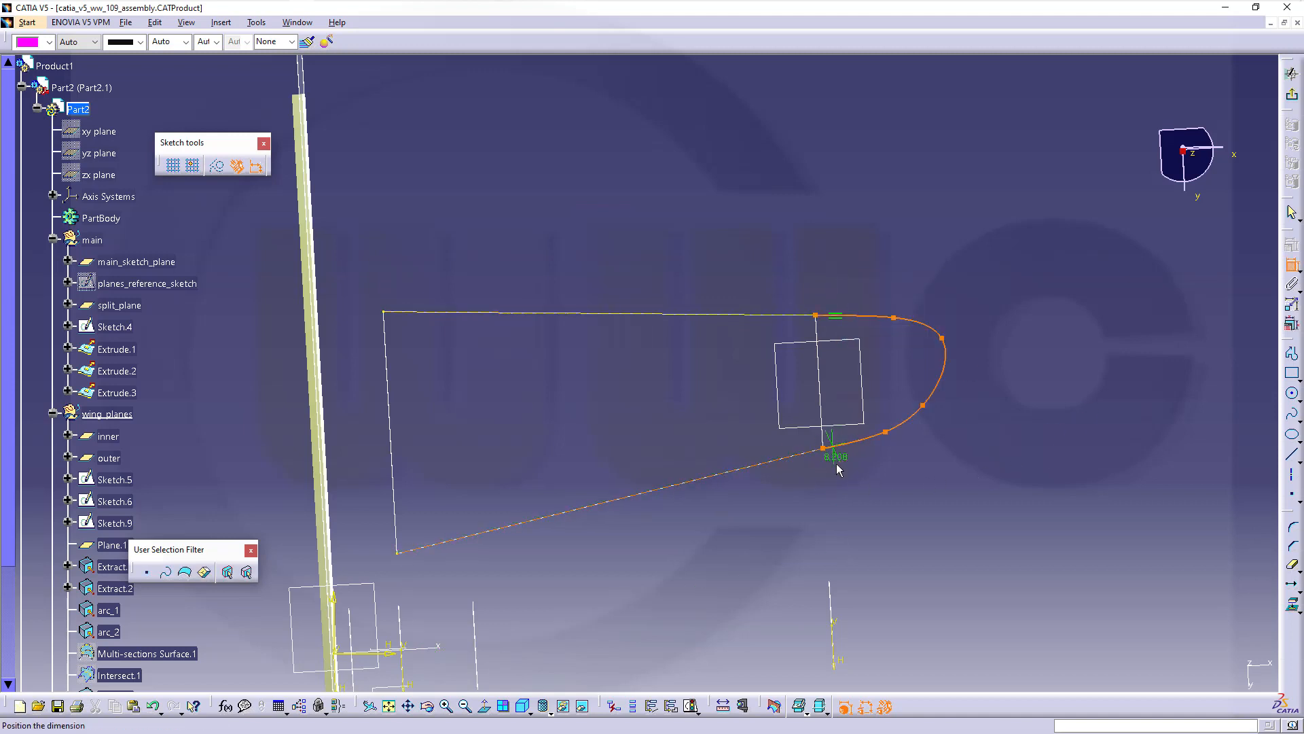
pyautogui.rightClick(837, 461)
pyautogui.click(870, 528)
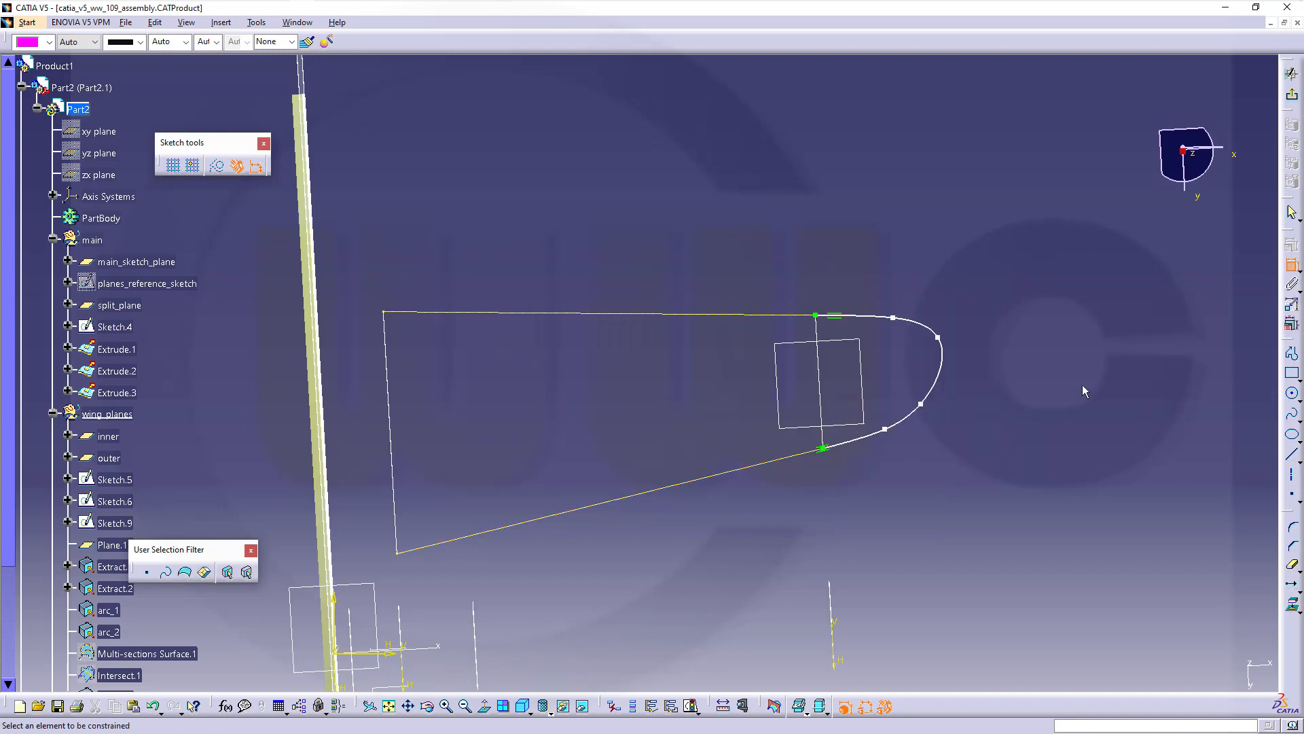
pyautogui.click(1291, 266)
pyautogui.moveTo(940, 340); pyautogui.dragTo(881, 324)
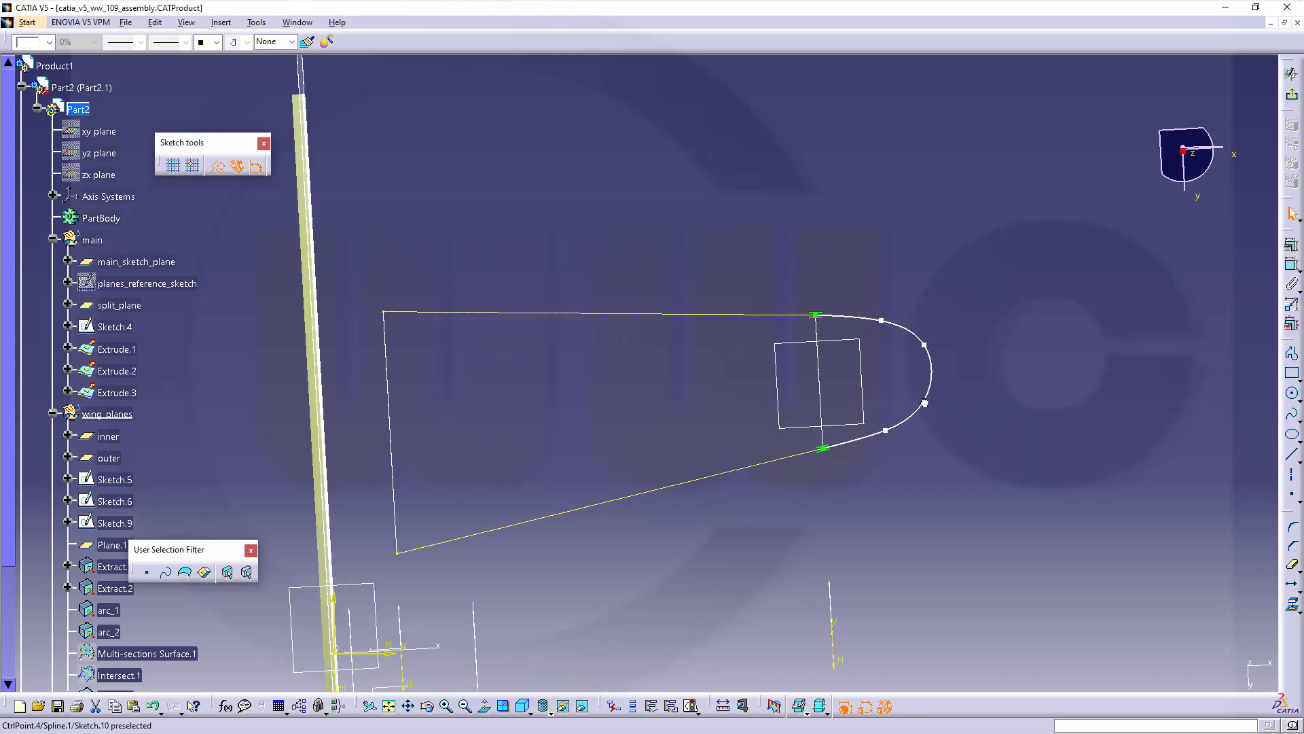
pyautogui.moveTo(924, 402); pyautogui.dragTo(923, 397)
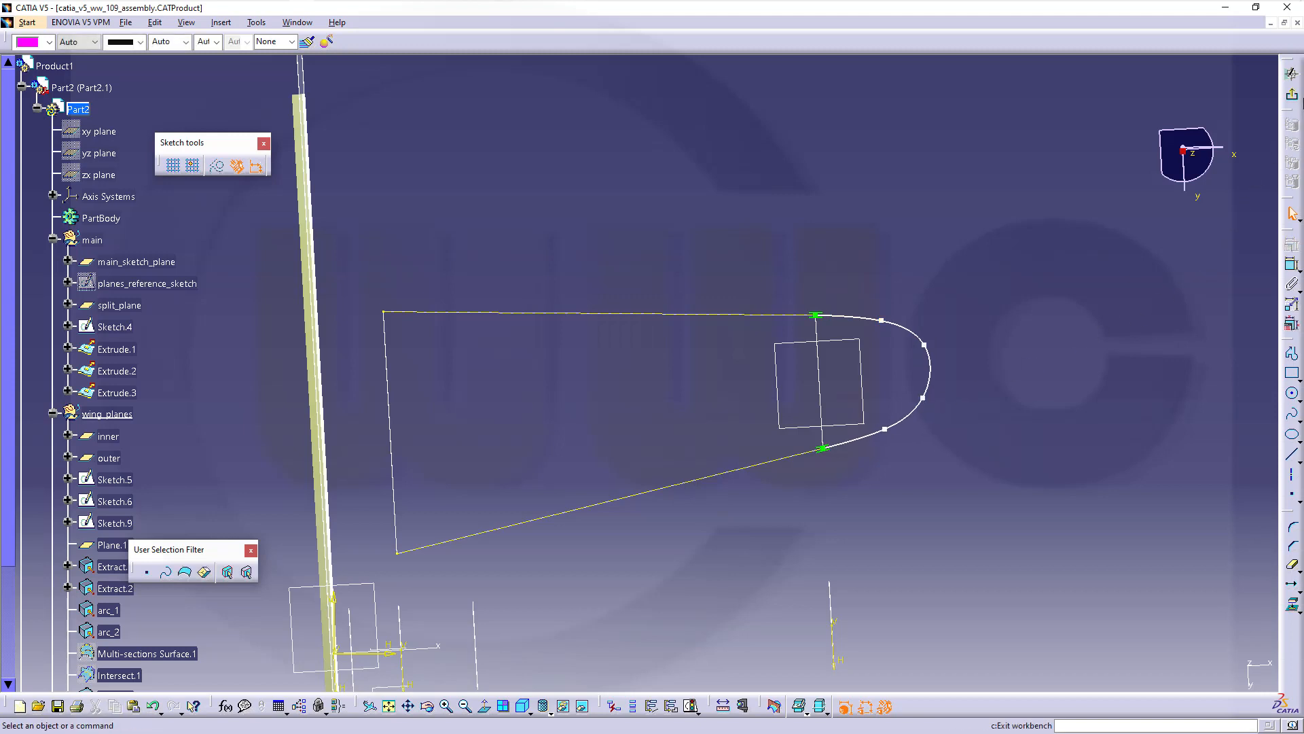
# Exit the sketch and bring the wingtip into view in the 3D part workspace
pyautogui.click(1290, 95)
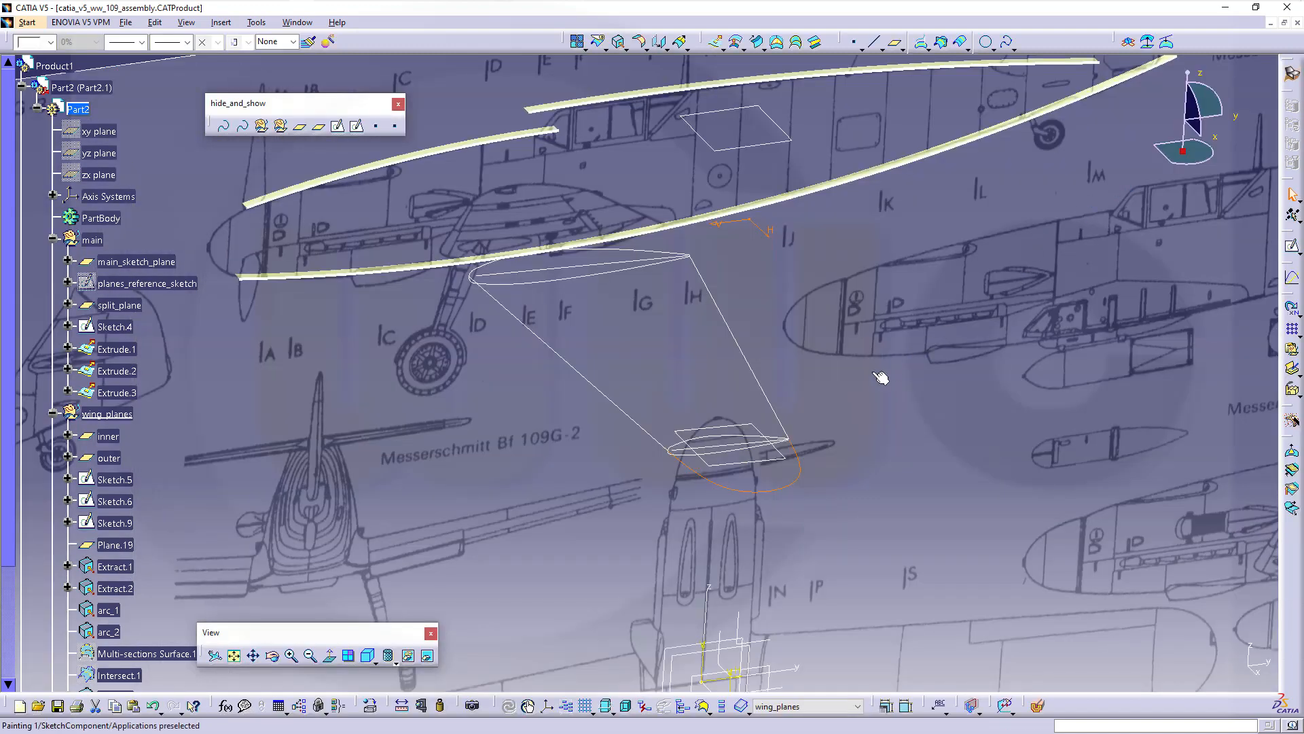
pyautogui.moveTo(881, 377); pyautogui.dragTo(974, 329, button='middle')
pyautogui.moveTo(700, 457); pyautogui.dragTo(765, 421, button='middle')
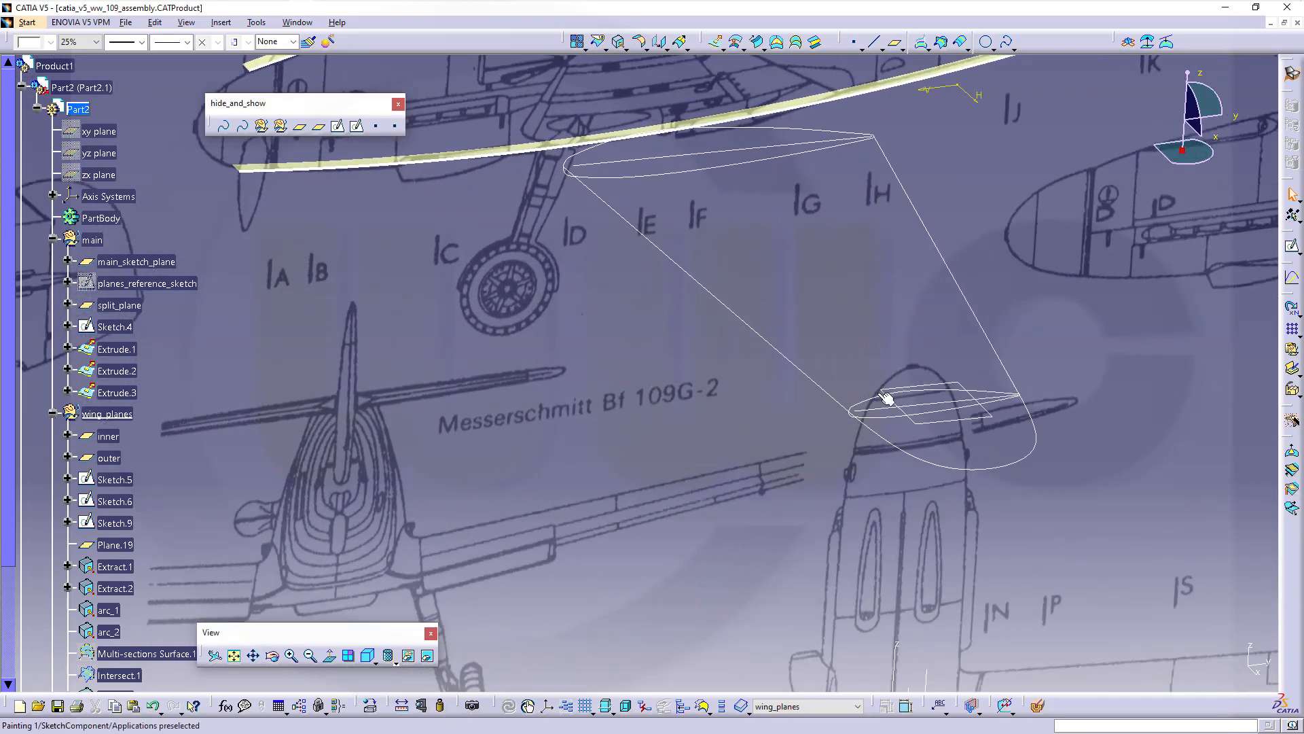
pyautogui.moveTo(836, 481); pyautogui.dragTo(840, 424, button='middle')
pyautogui.scroll(-2, 194, 521)
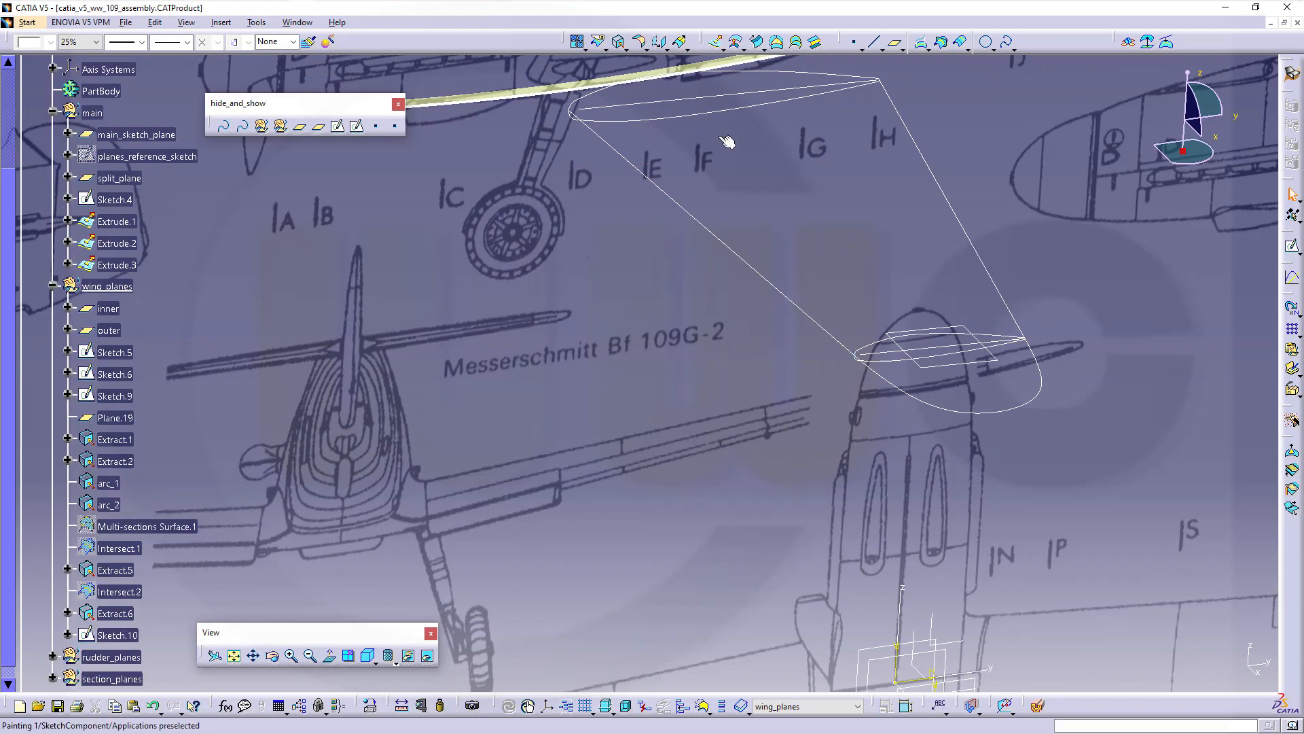
pyautogui.click(797, 45)
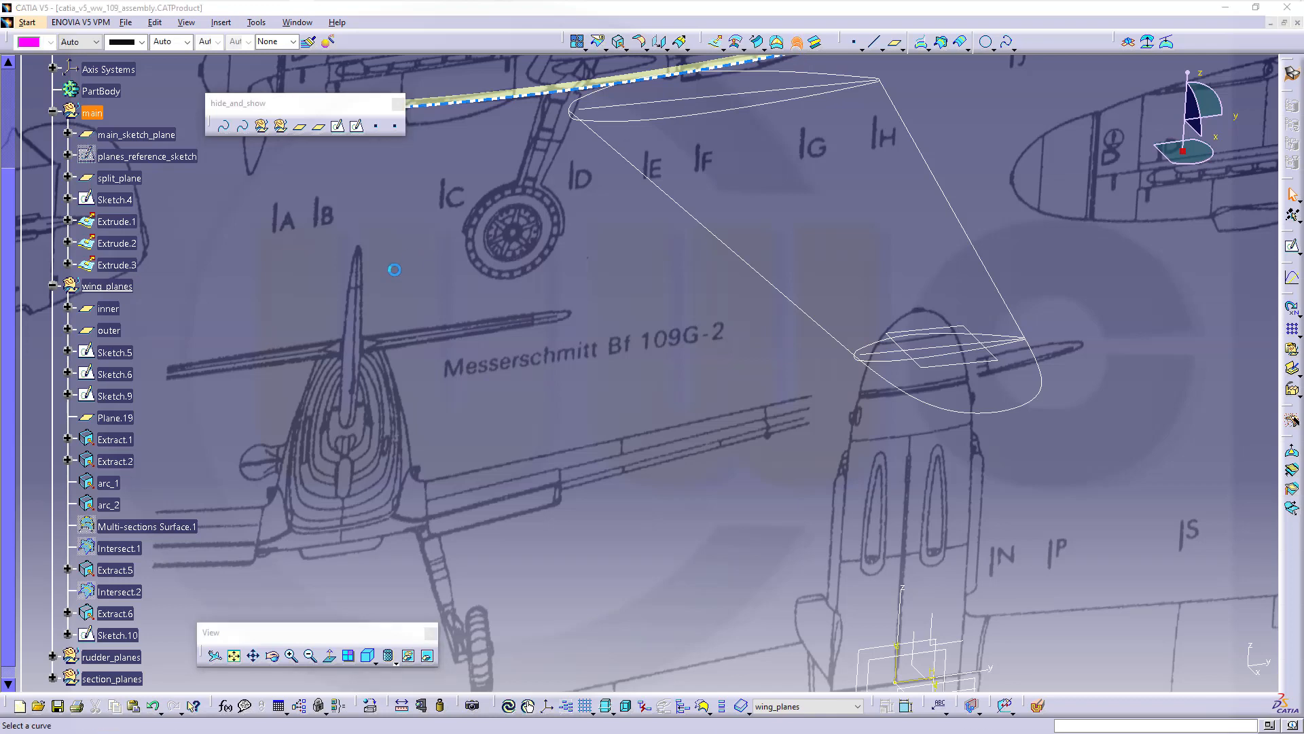
# Loft Multi-sections Surface.2 between arc_1 and arc_2, guided by Sketch.10, with Tangency then curvature coupling
pyautogui.click(117, 488)
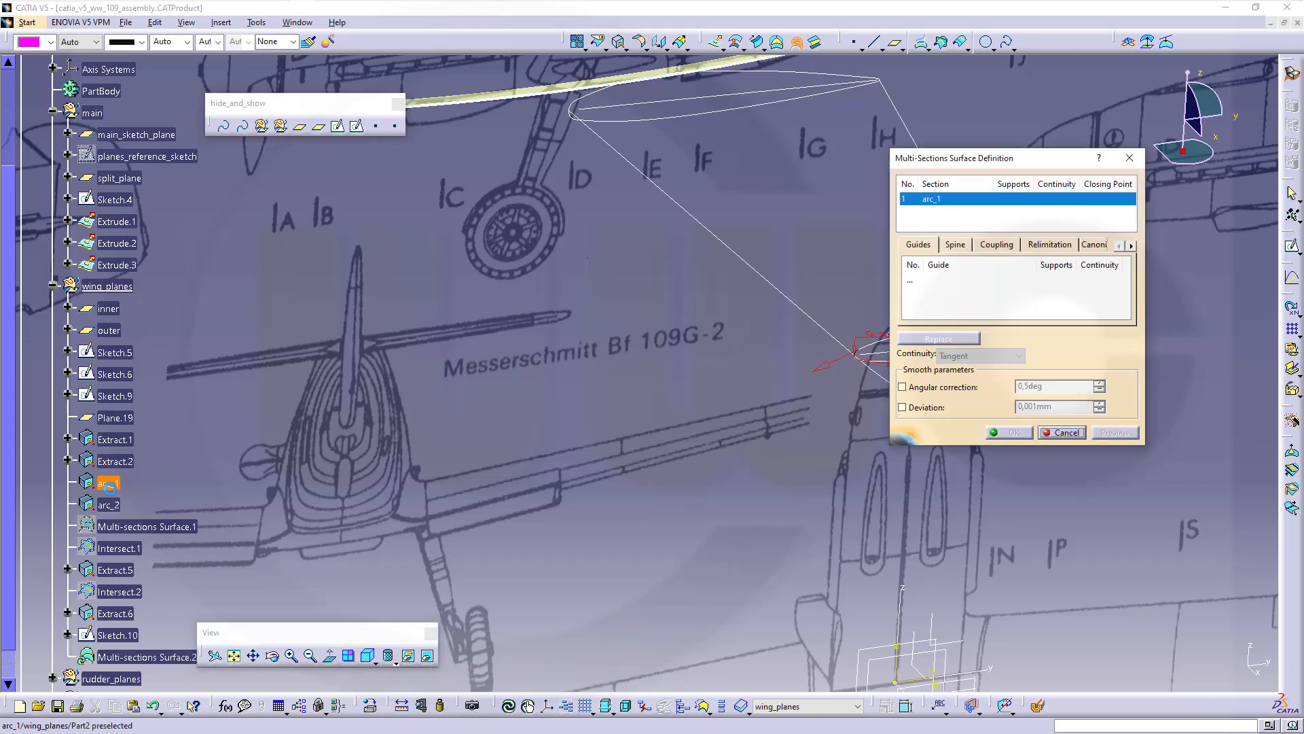
pyautogui.click(110, 506)
pyautogui.moveTo(657, 466); pyautogui.dragTo(331, 497, button='middle')
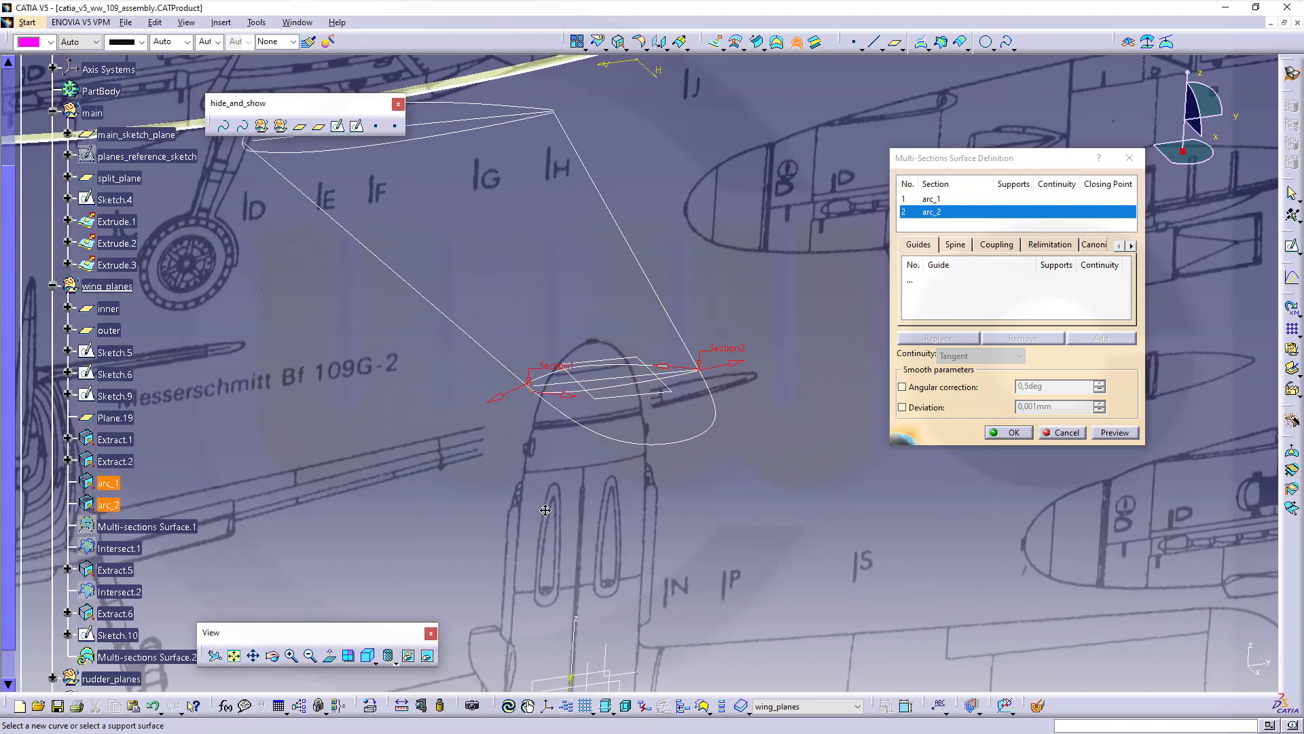
pyautogui.moveTo(546, 509); pyautogui.dragTo(444, 434, button='middle')
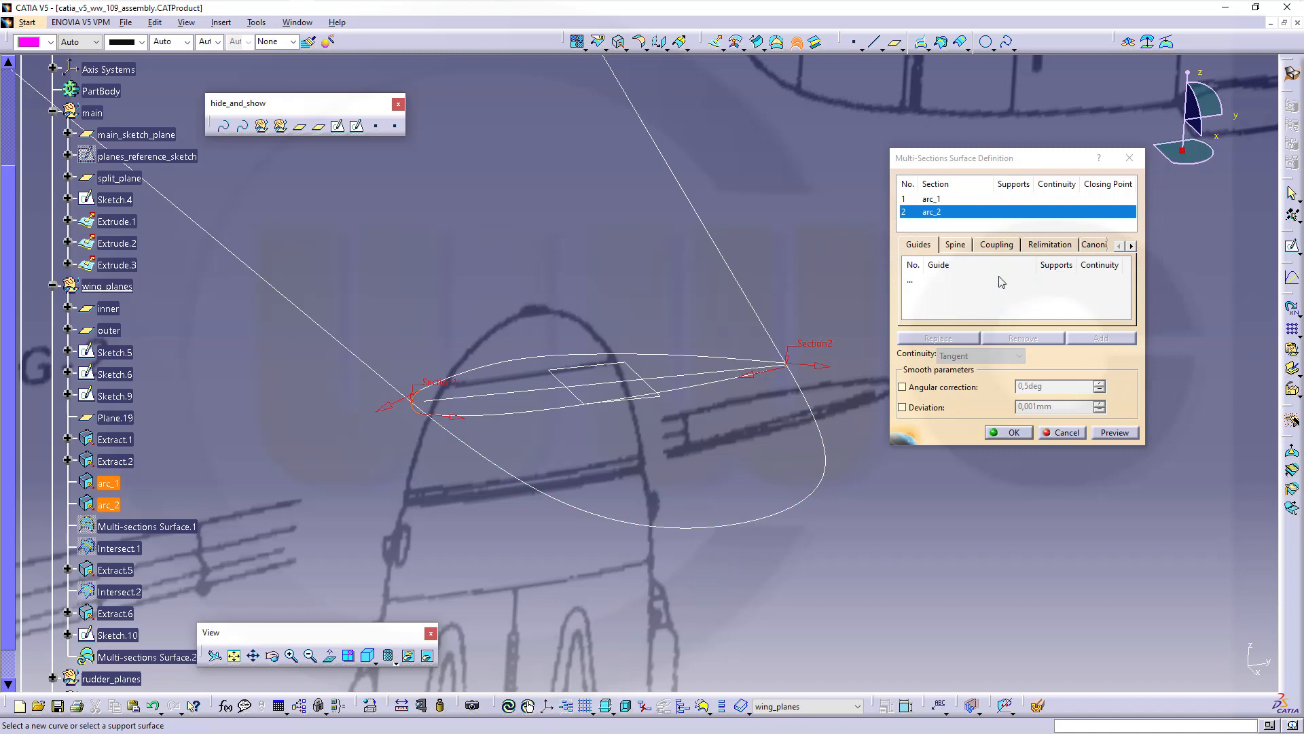
pyautogui.click(1011, 248)
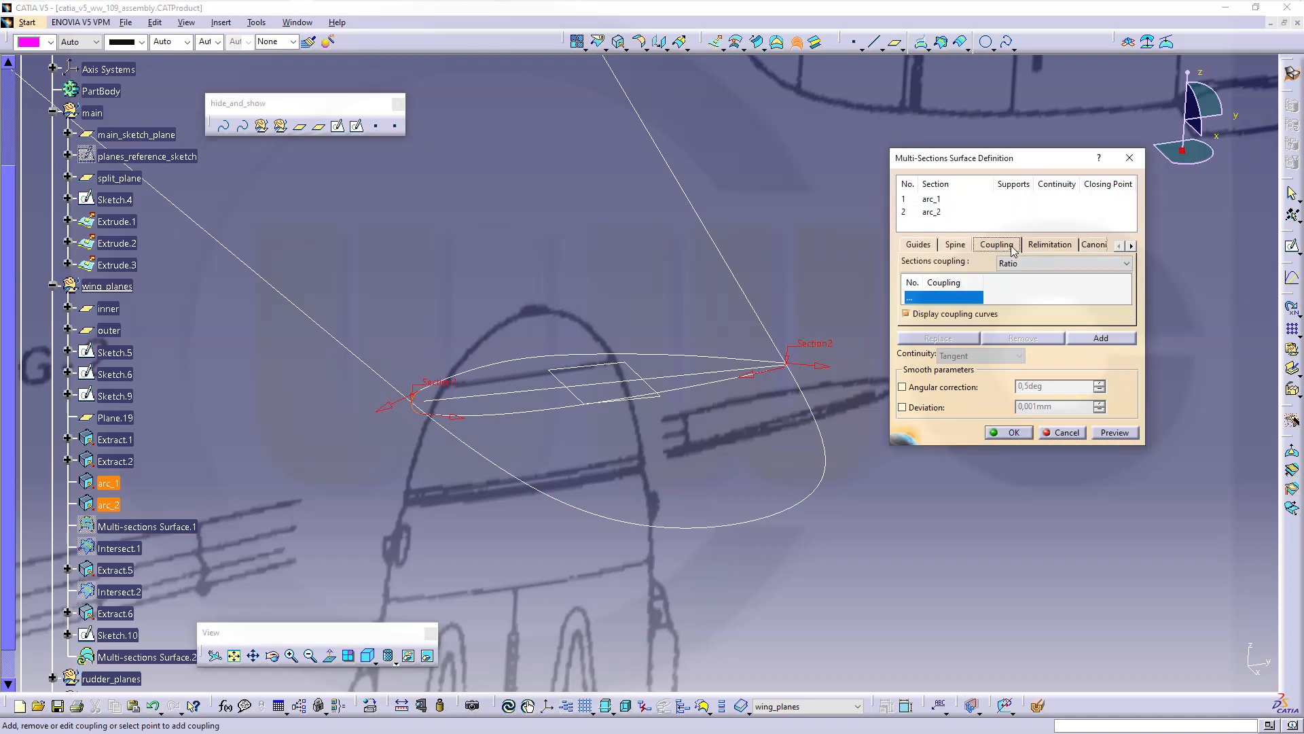
pyautogui.click(1109, 267)
pyautogui.click(1057, 295)
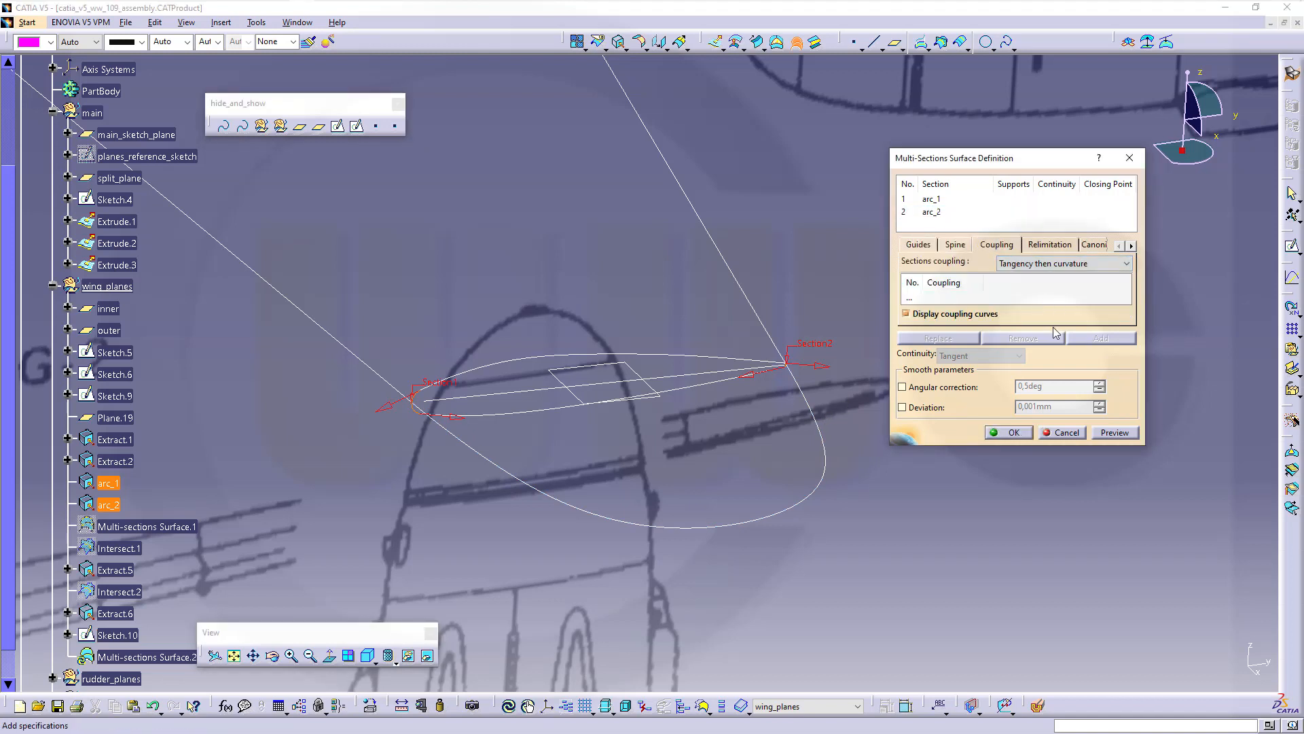
pyautogui.click(918, 246)
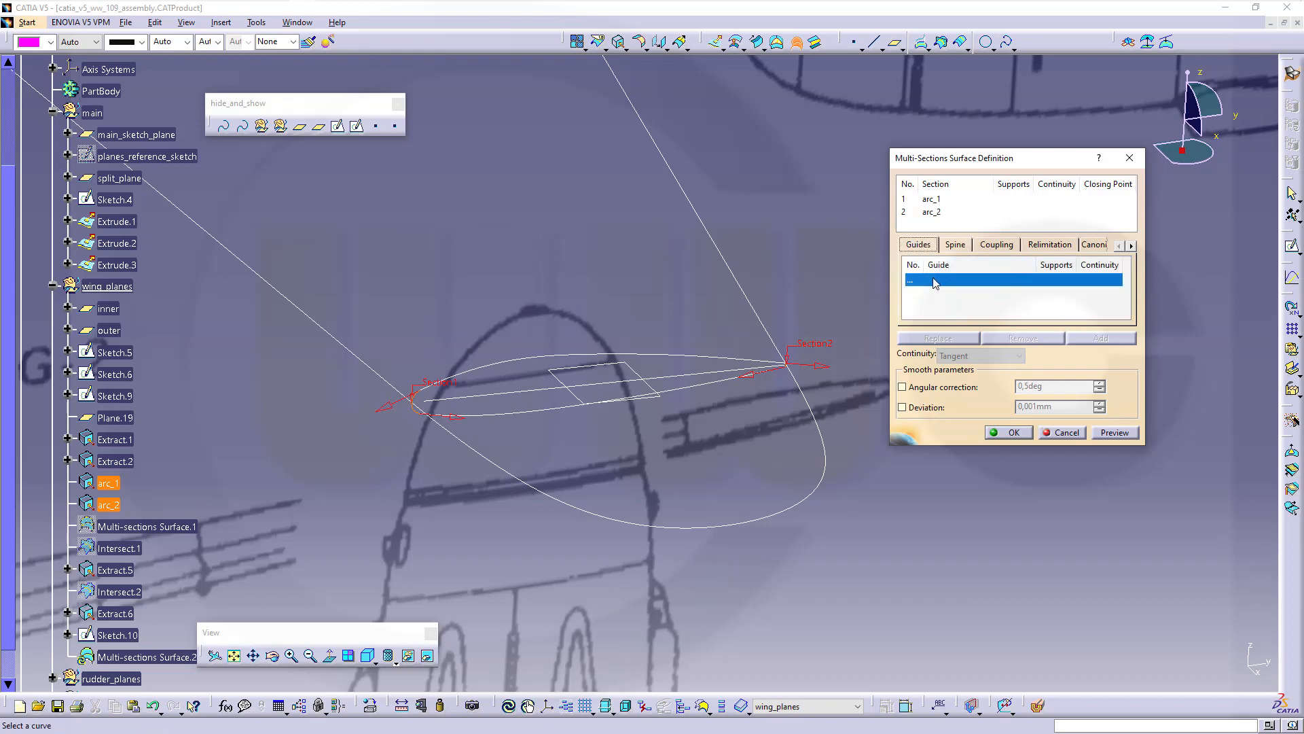
pyautogui.click(454, 446)
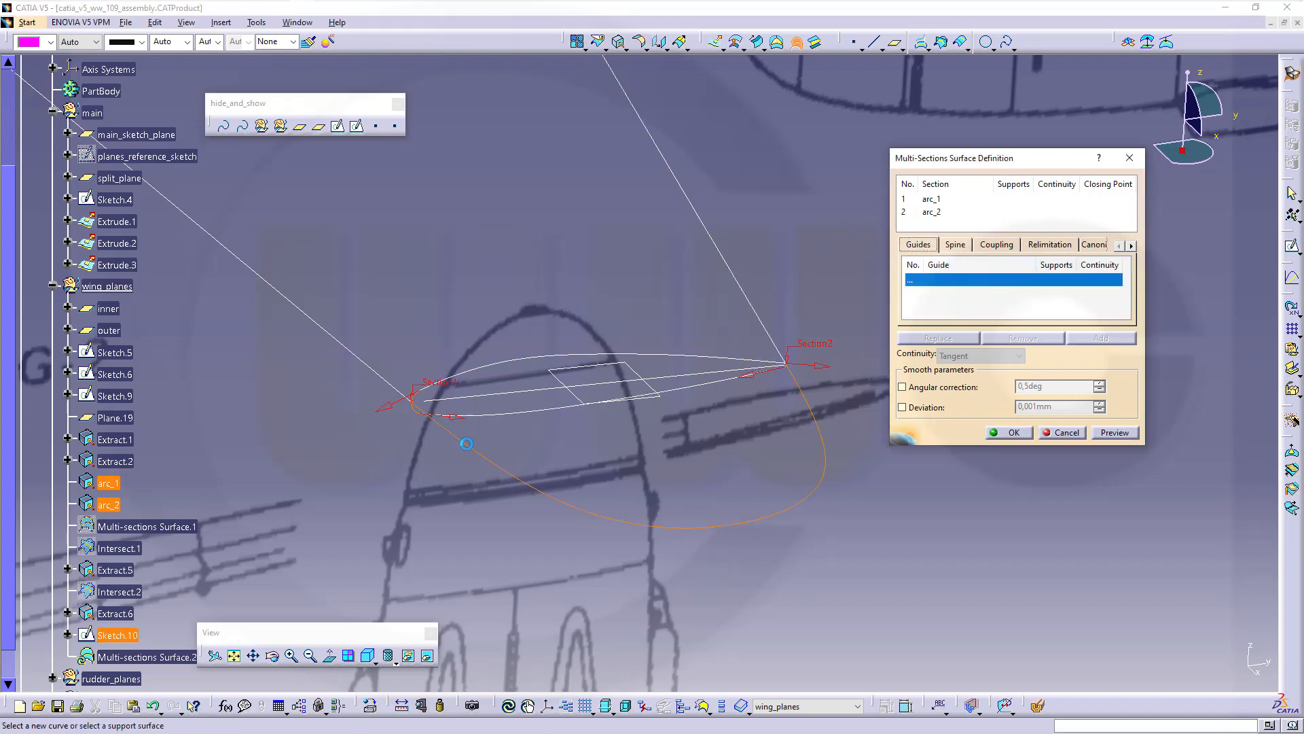
pyautogui.click(1011, 432)
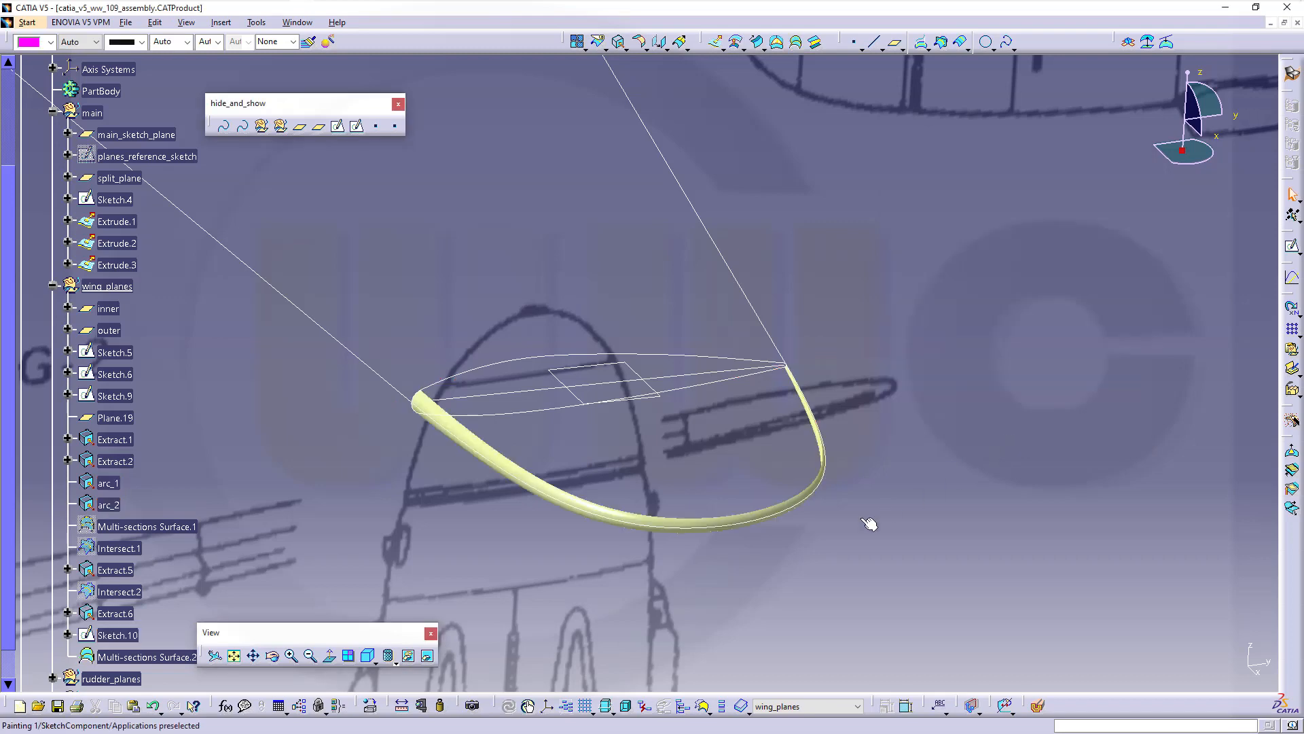
pyautogui.moveTo(870, 523)
pyautogui.mouseDown(button='middle')
pyautogui.moveTo(970, 443)
pyautogui.moveTo(988, 444)
pyautogui.moveTo(963, 451)
pyautogui.moveTo(790, 414)
pyautogui.moveTo(760, 326)
pyautogui.moveTo(763, 401)
pyautogui.moveTo(731, 461)
pyautogui.mouseUp(button='middle')
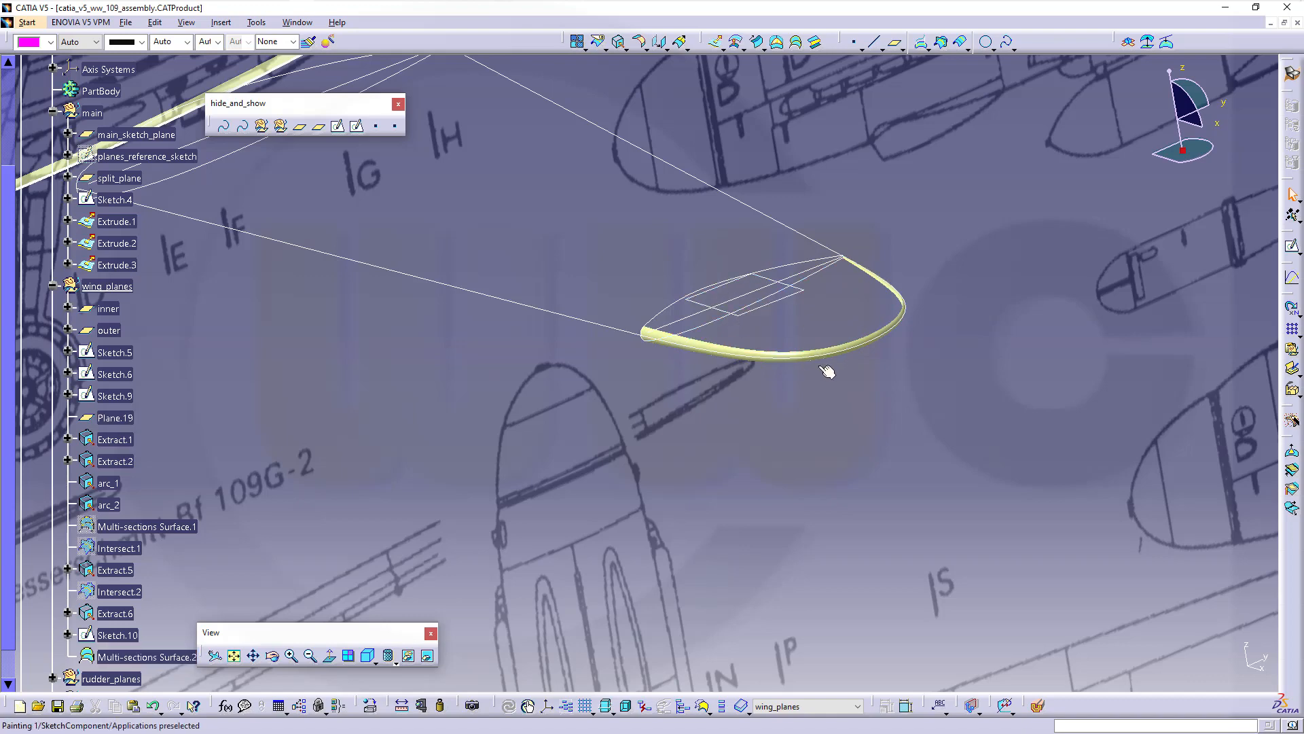
pyautogui.moveTo(698, 430); pyautogui.dragTo(705, 428, button='middle')
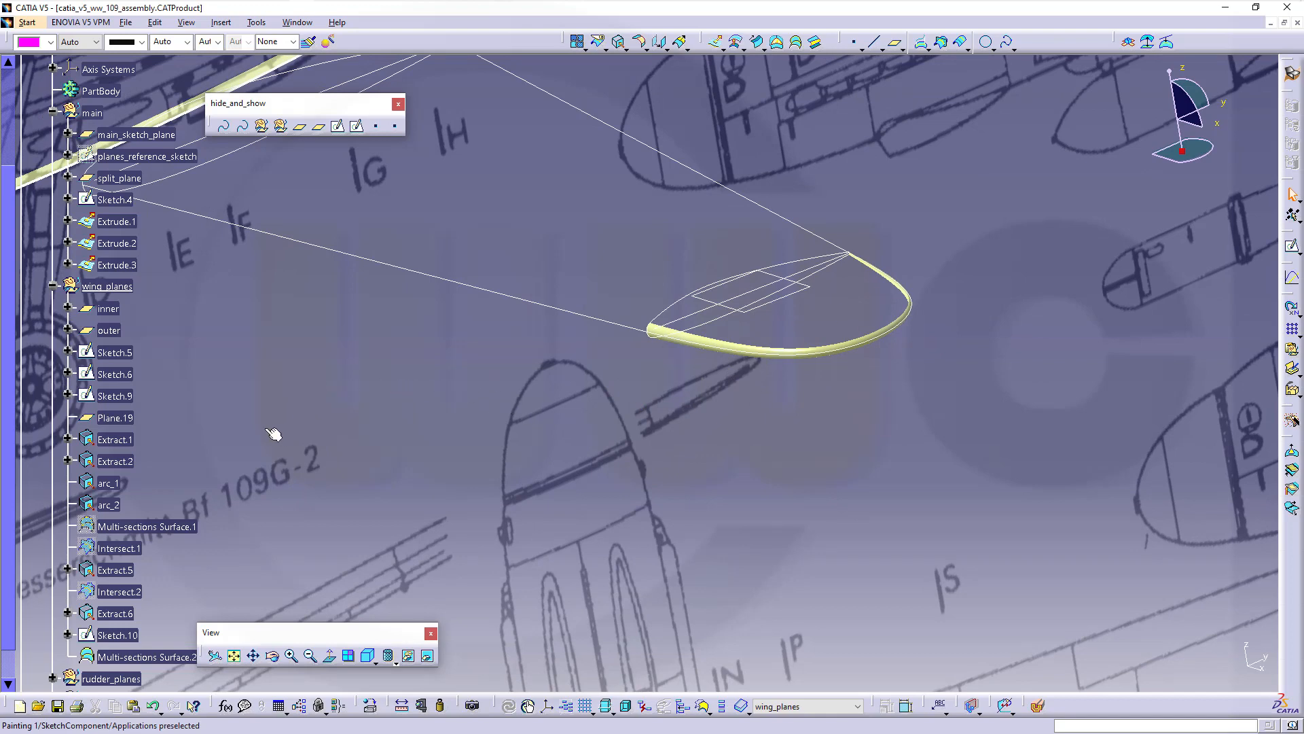
pyautogui.moveTo(489, 409)
pyautogui.mouseDown(button='middle')
pyautogui.moveTo(621, 469)
pyautogui.moveTo(742, 495)
pyautogui.moveTo(605, 442)
pyautogui.moveTo(610, 461)
pyautogui.mouseUp(button='middle')
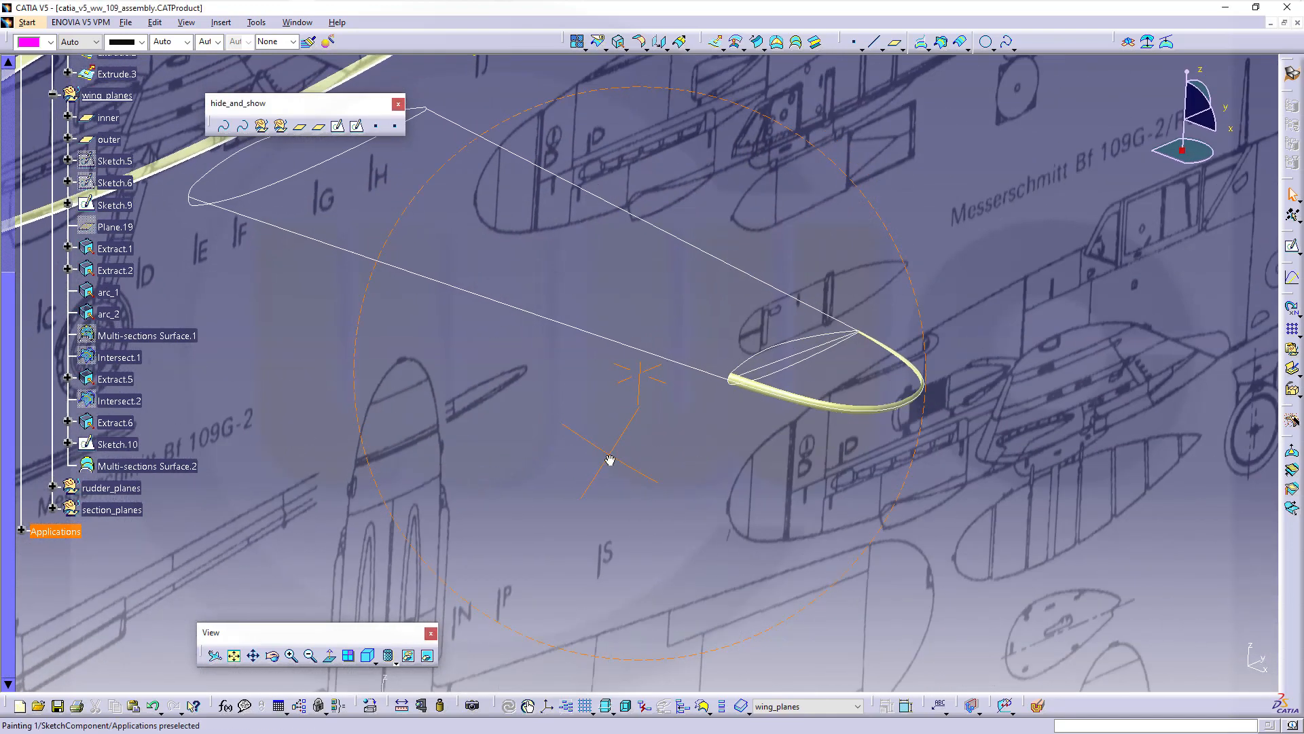
# Show Multi-sections Surface.1 again and zoom in on the wing tip and its cap
pyautogui.rightClick(159, 336)
pyautogui.click(191, 373)
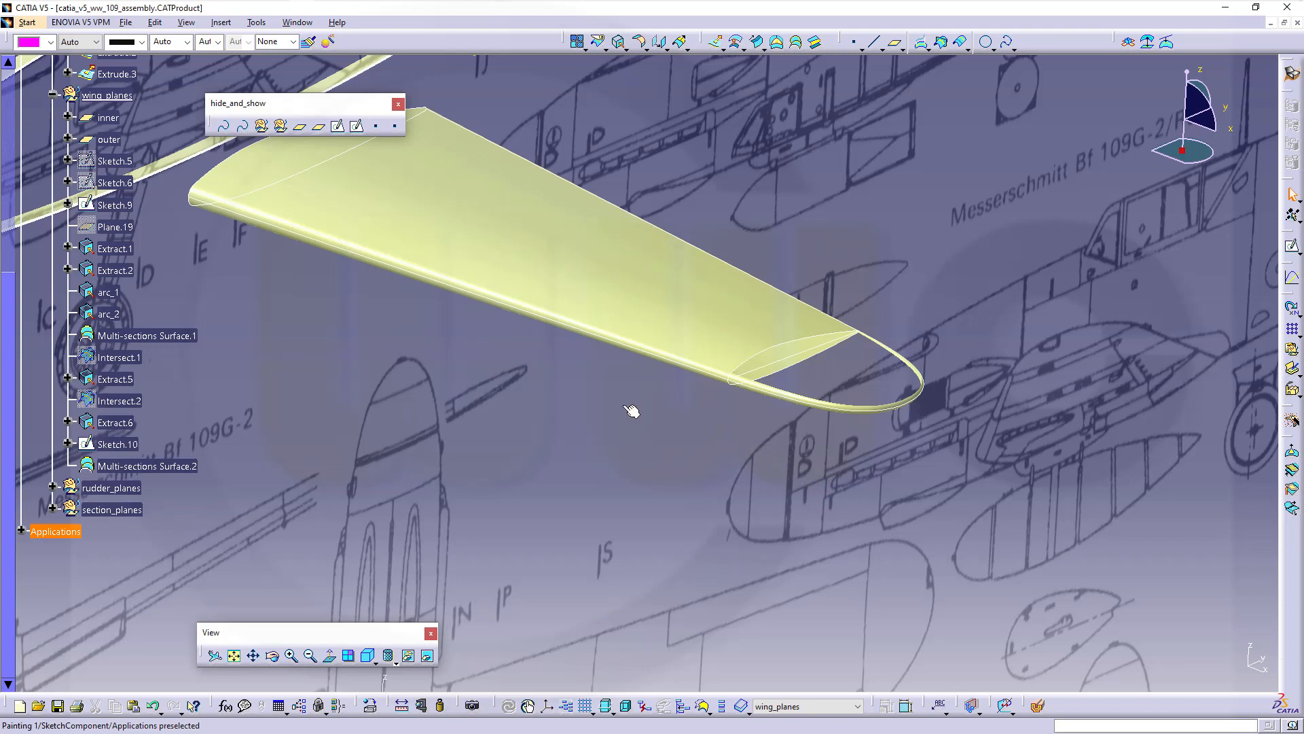
pyautogui.moveTo(625, 406); pyautogui.dragTo(599, 468, button='middle')
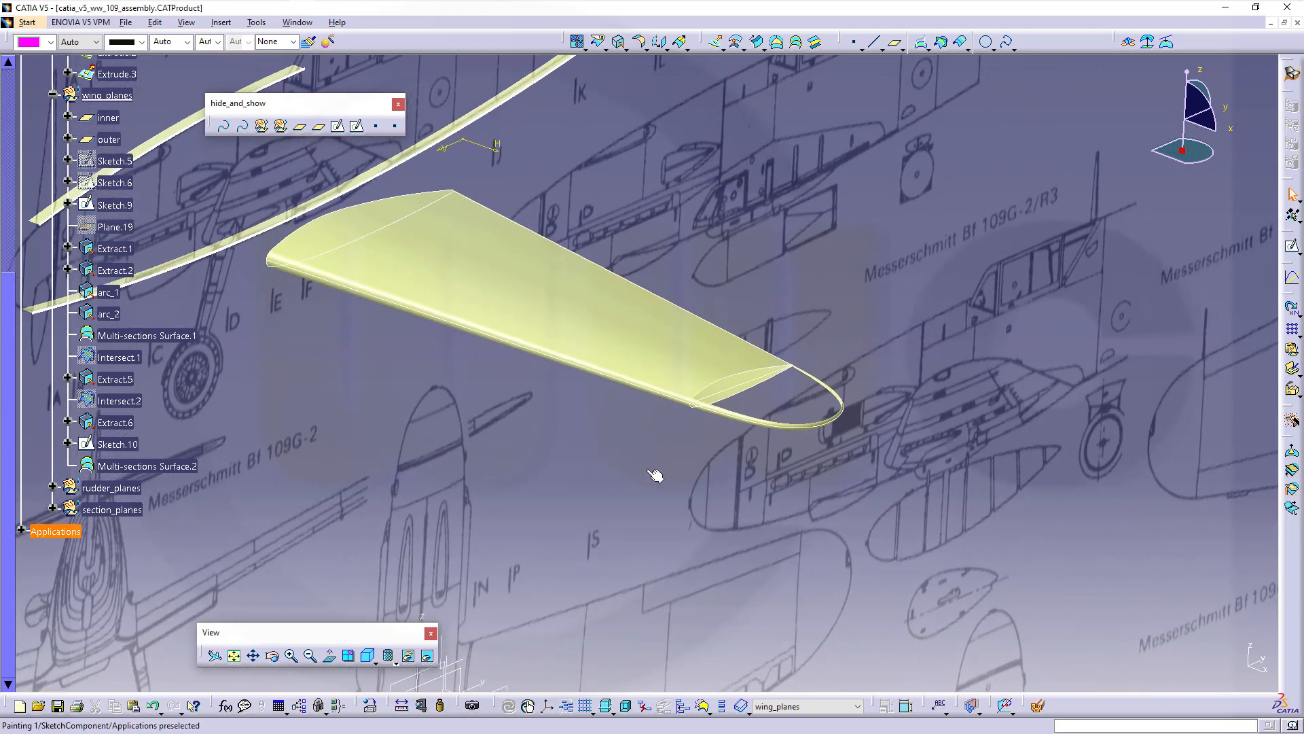
pyautogui.moveTo(735, 503)
pyautogui.mouseDown(button='middle')
pyautogui.moveTo(756, 396)
pyautogui.moveTo(835, 416)
pyautogui.mouseUp(button='middle')
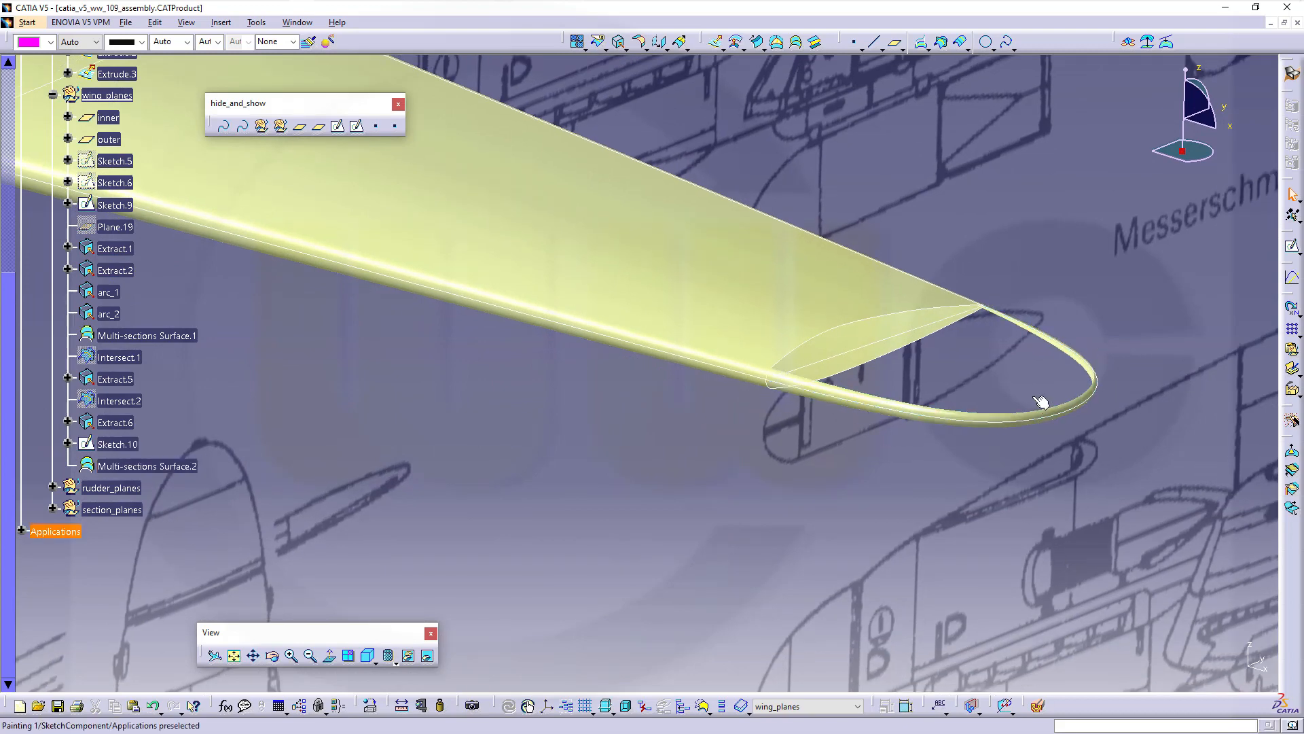
pyautogui.moveTo(870, 460); pyautogui.dragTo(837, 488, button='middle')
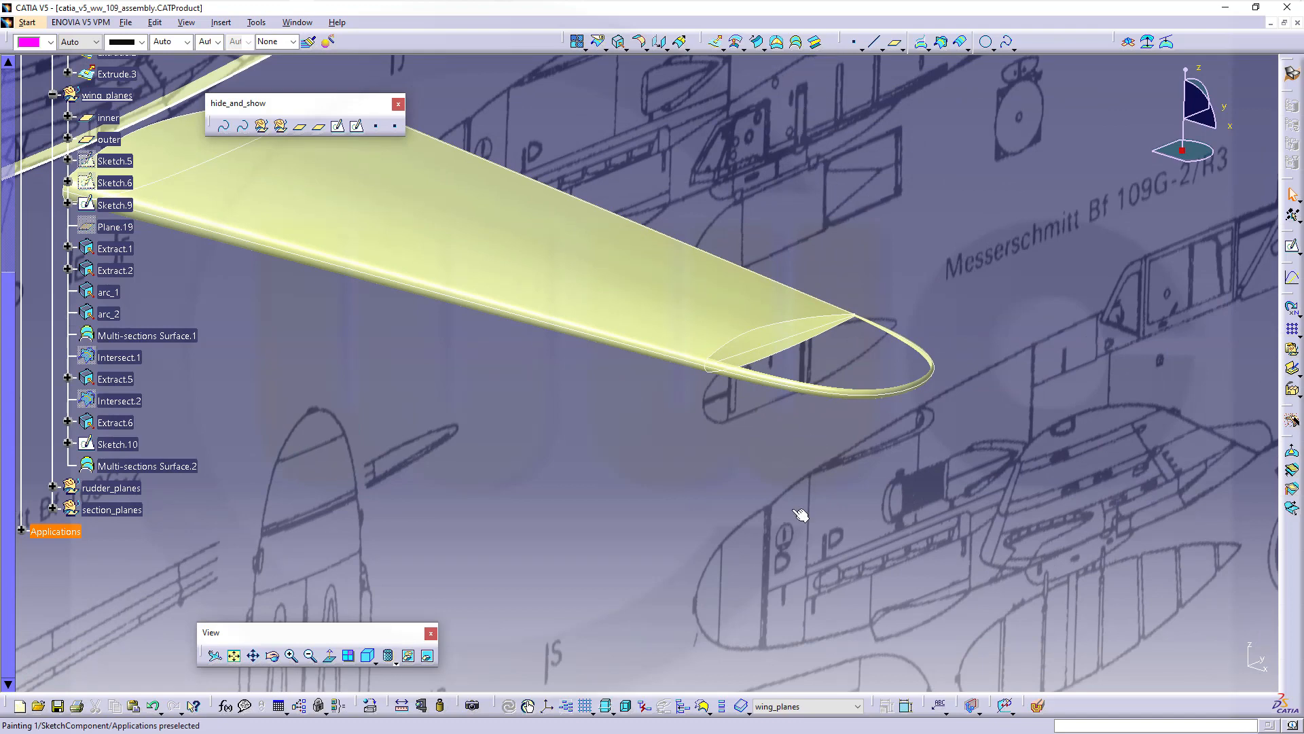
pyautogui.moveTo(792, 509); pyautogui.dragTo(792, 466, button='middle')
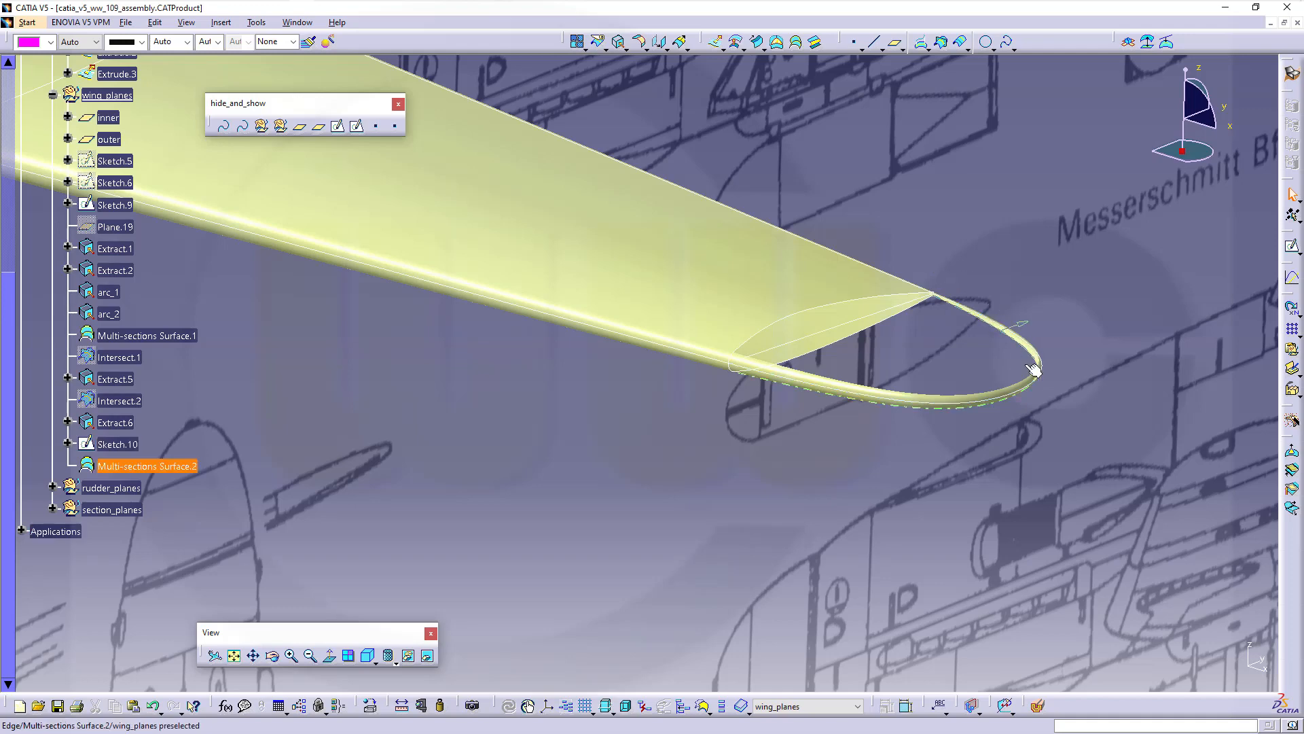
pyautogui.moveTo(891, 555); pyautogui.dragTo(881, 586, button='middle')
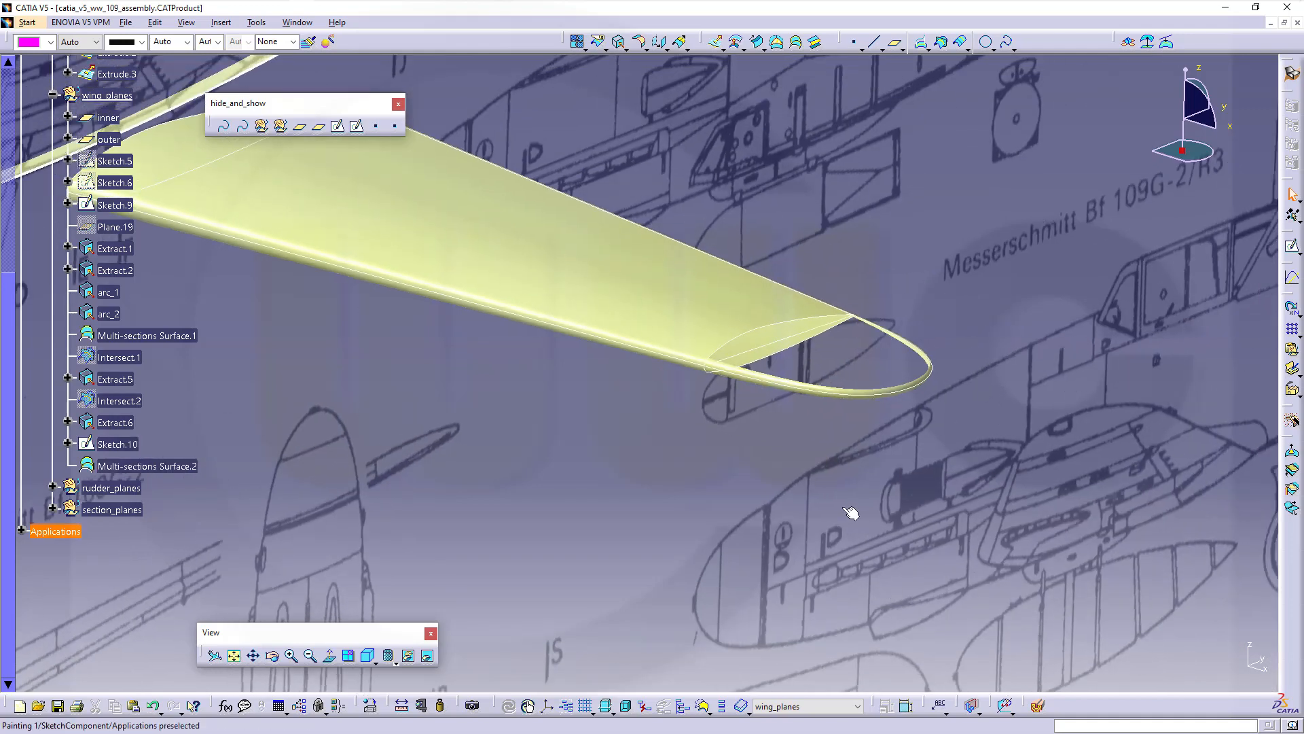
pyautogui.moveTo(831, 495)
pyautogui.mouseDown(button='middle')
pyautogui.moveTo(766, 490)
pyautogui.moveTo(784, 351)
pyautogui.mouseUp(button='middle')
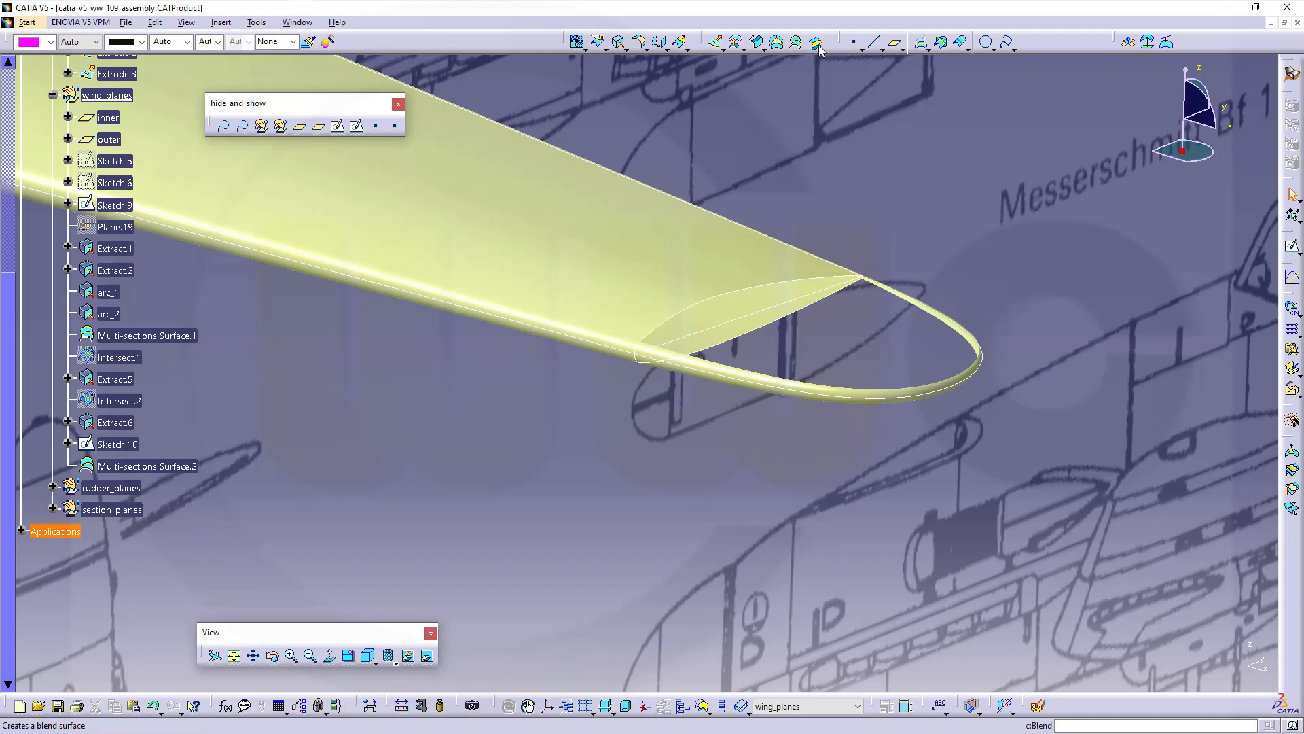
pyautogui.moveTo(784, 504); pyautogui.dragTo(804, 408, button='middle')
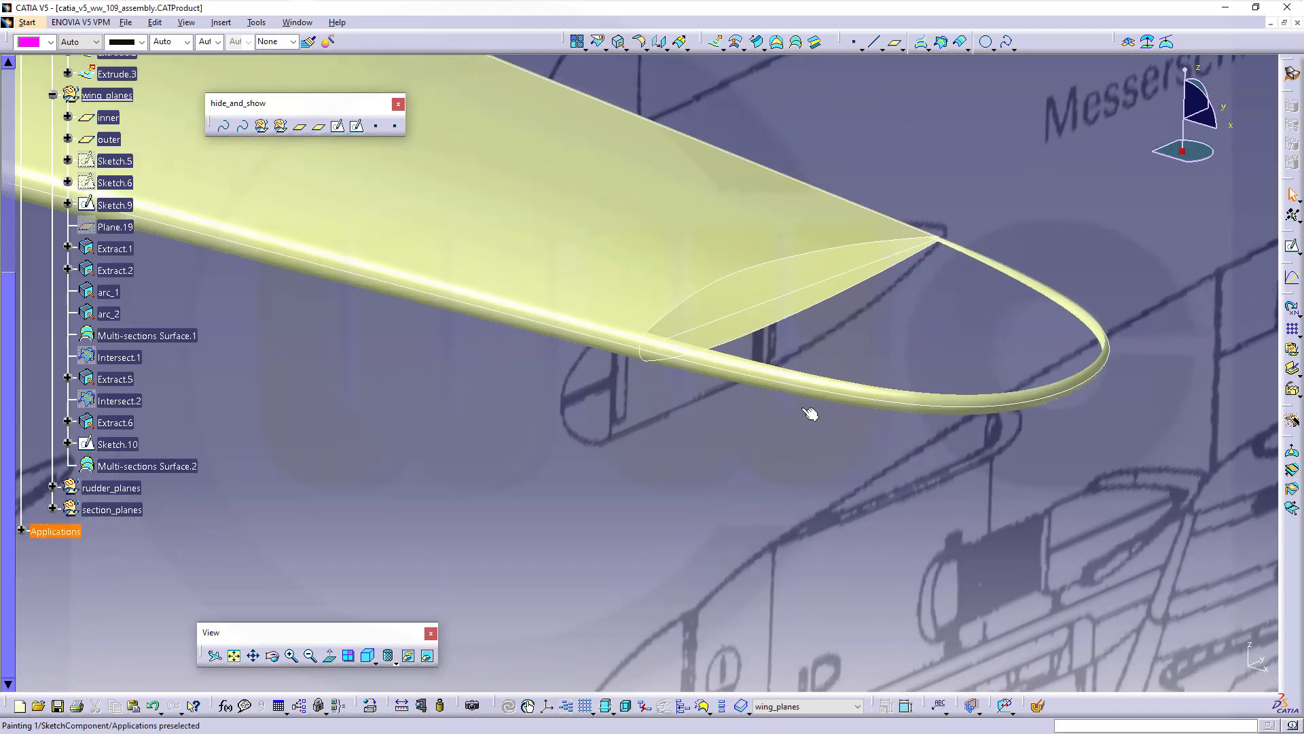
pyautogui.moveTo(808, 330); pyautogui.dragTo(758, 382, button='middle')
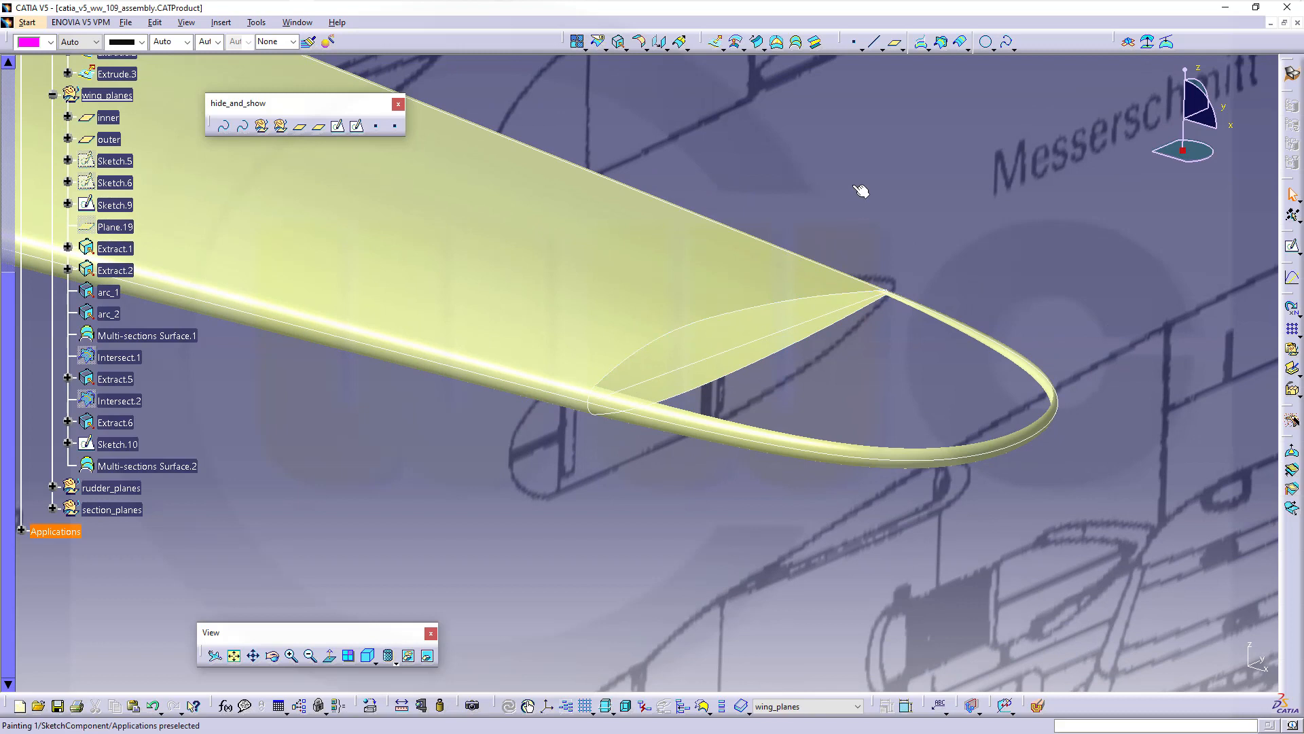
# Start a blend whose first curve is the extracted wing edge where the tip cap begins
pyautogui.click(818, 43)
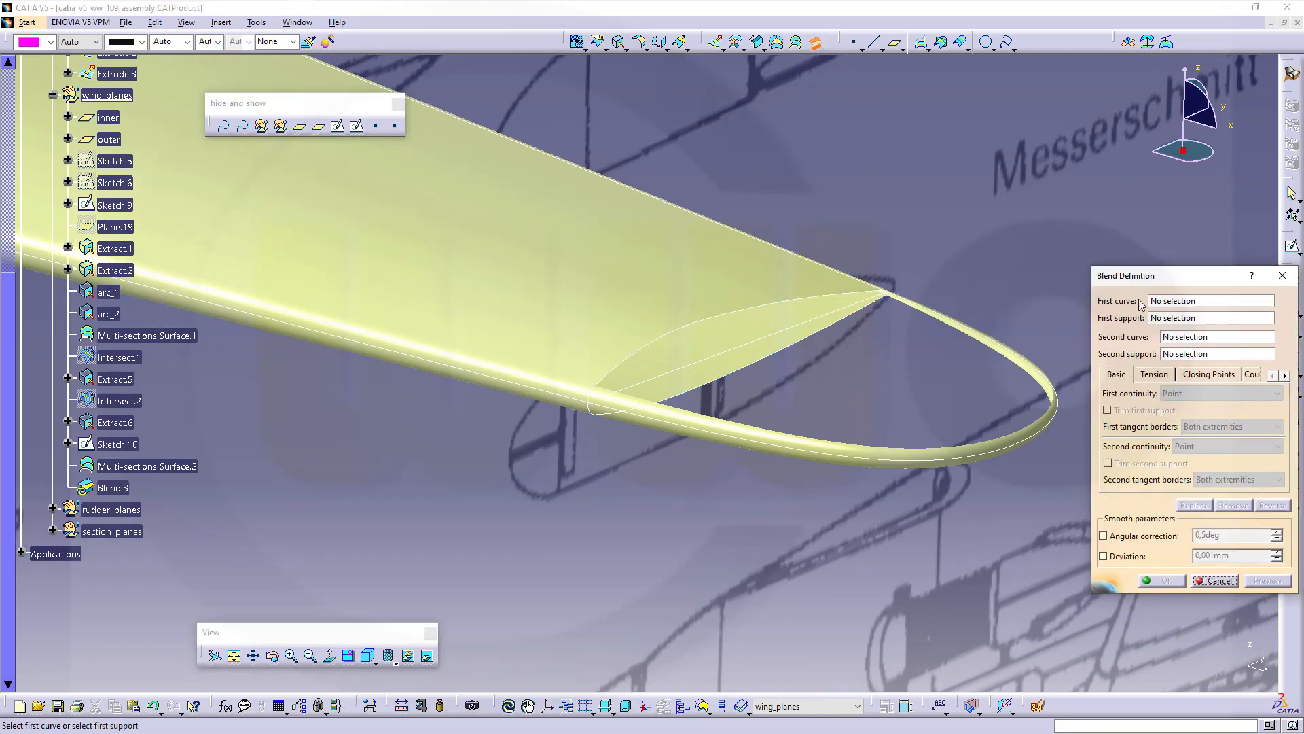
pyautogui.rightClick(1173, 305)
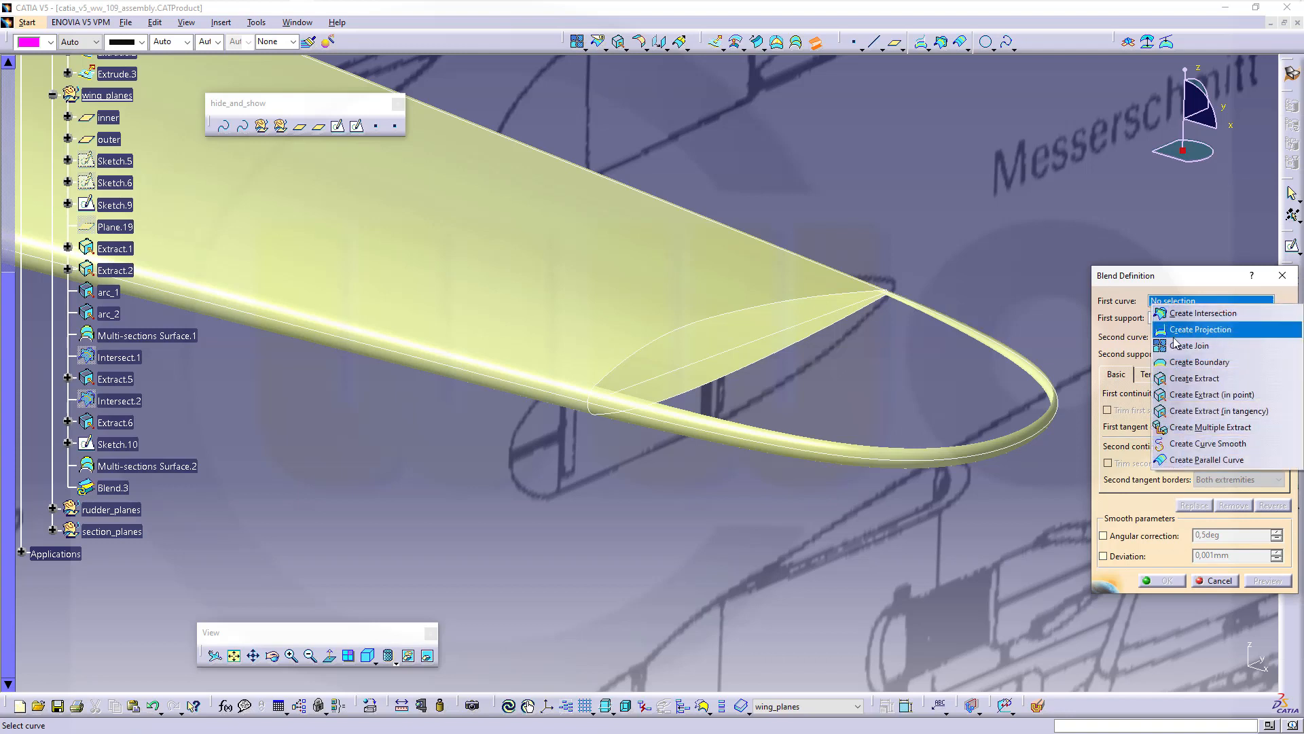
pyautogui.click(1183, 379)
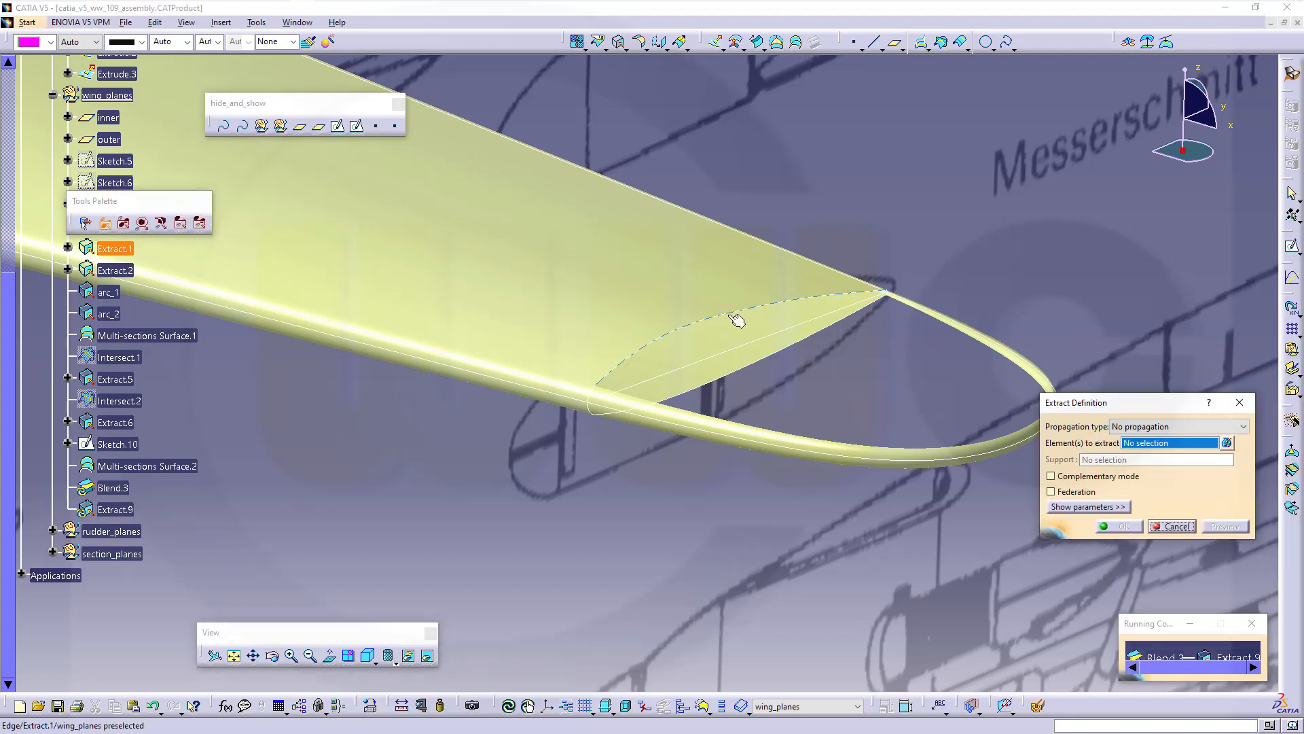
pyautogui.click(727, 315)
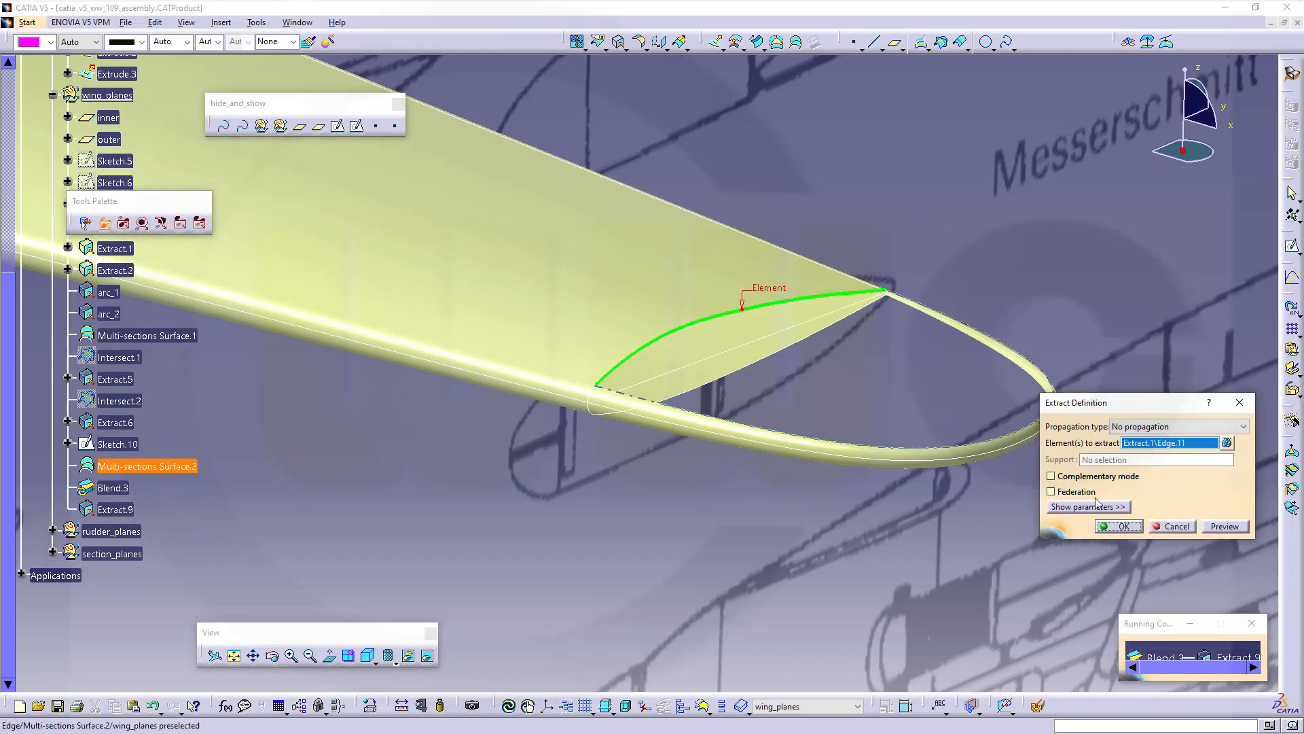
pyautogui.click(1122, 530)
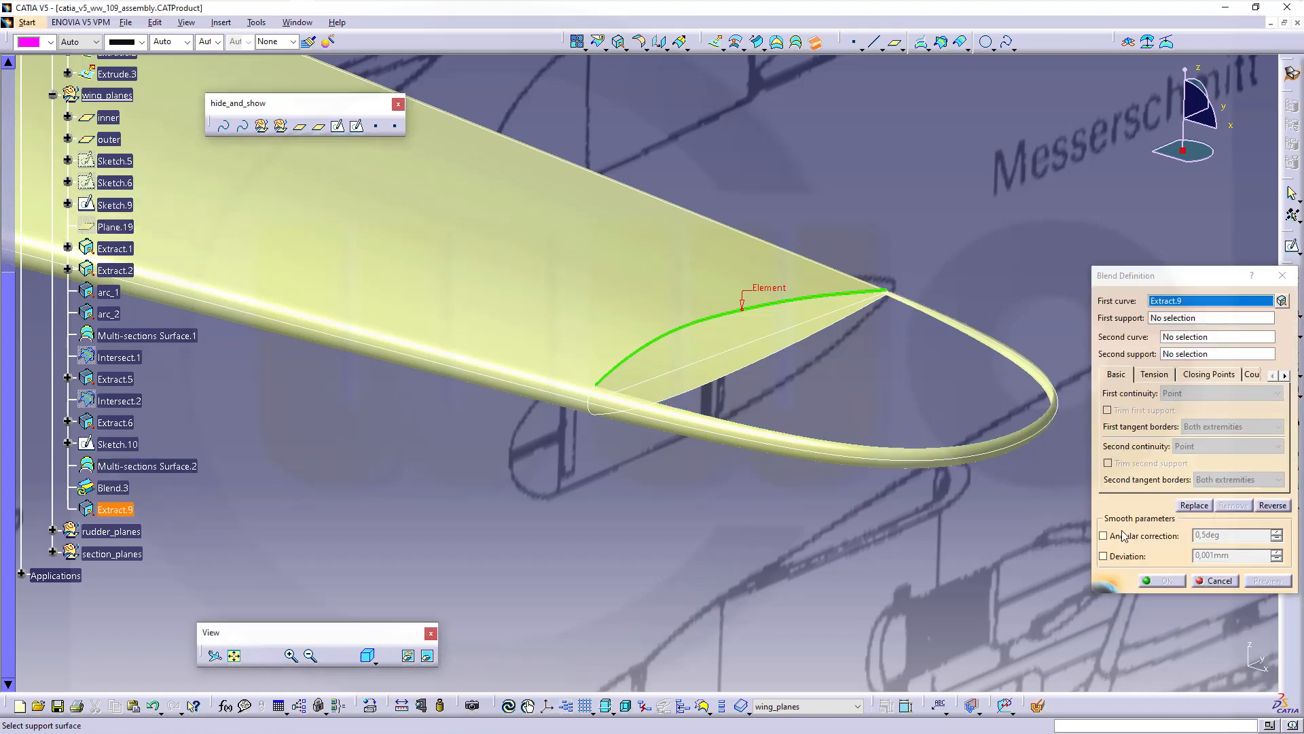
# Set the wing and tip cap as supports, the cap edge as second curve, and preview
pyautogui.click(1168, 320)
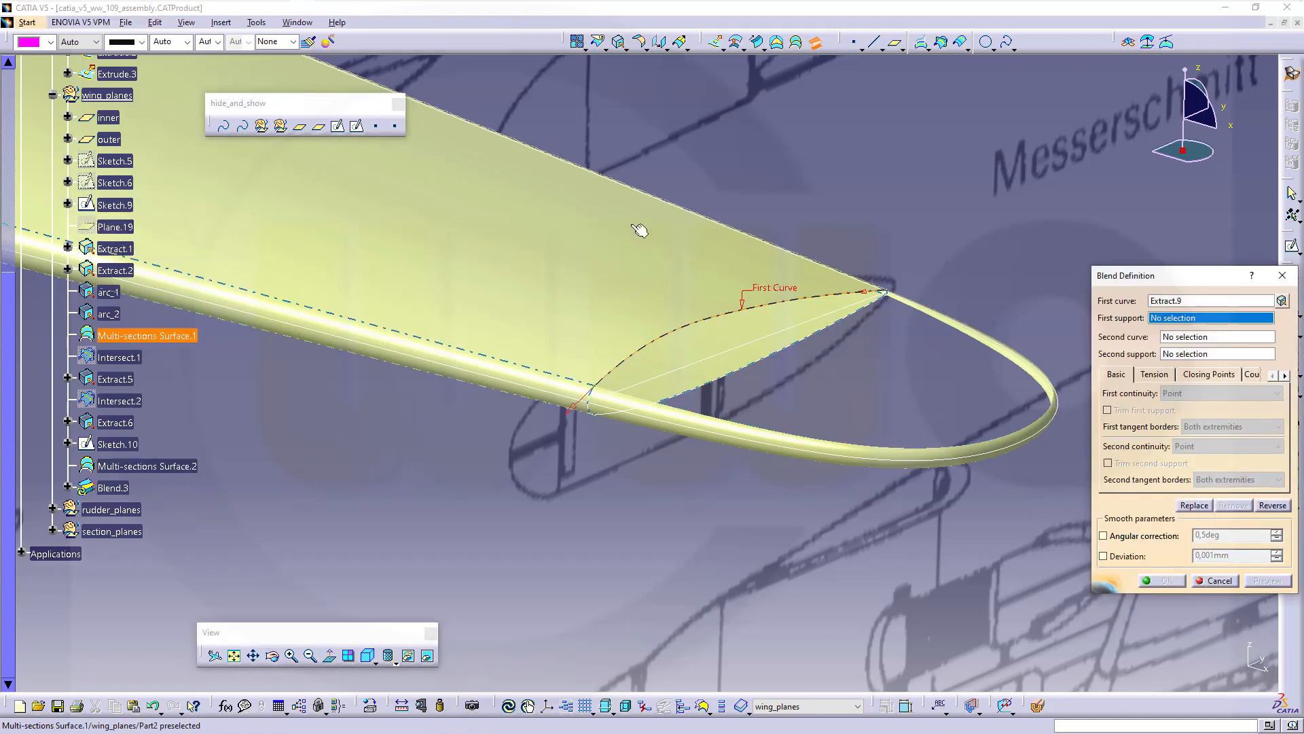
pyautogui.click(594, 243)
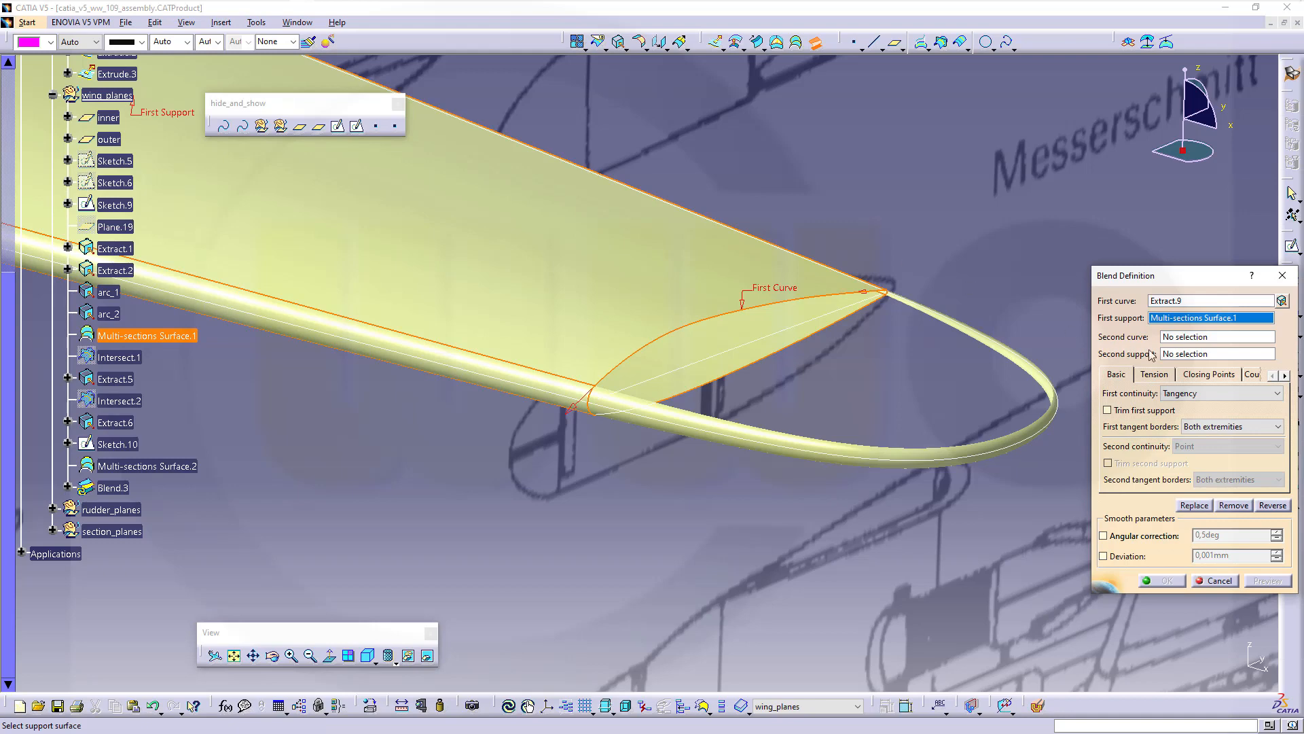
pyautogui.click(1207, 339)
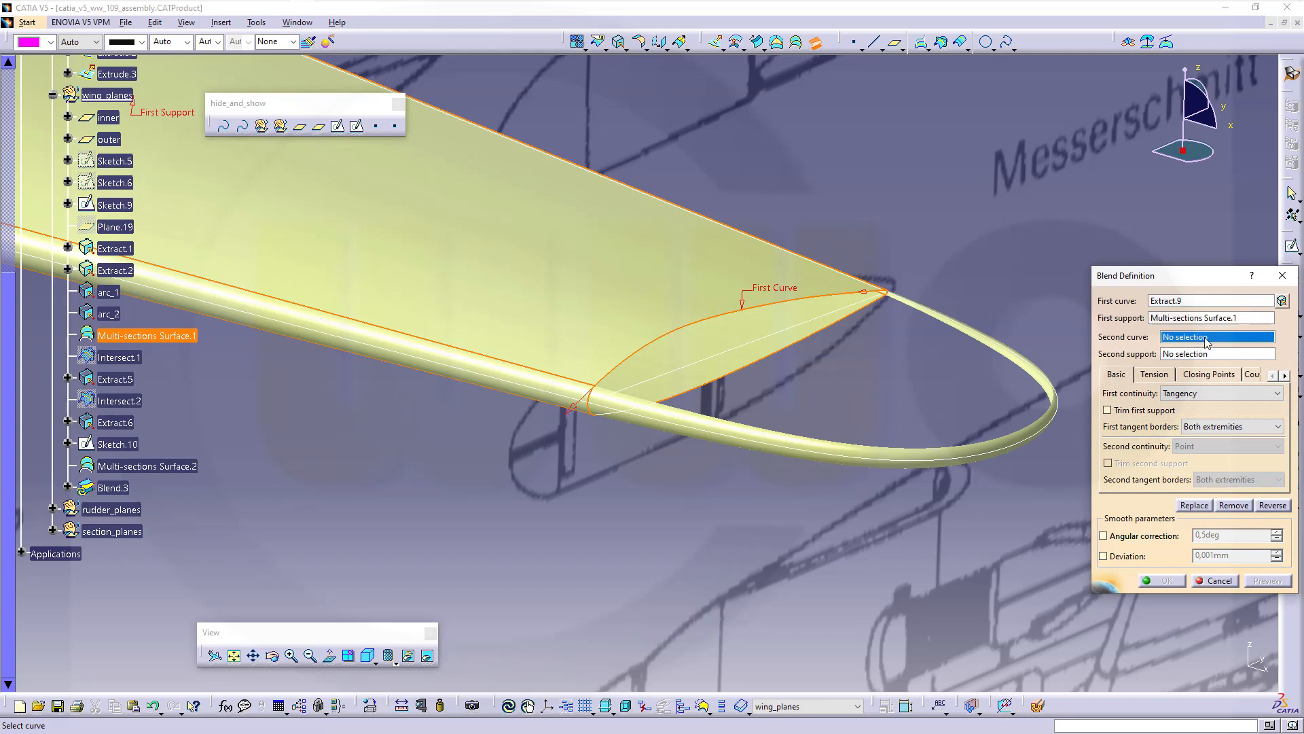
pyautogui.click(953, 452)
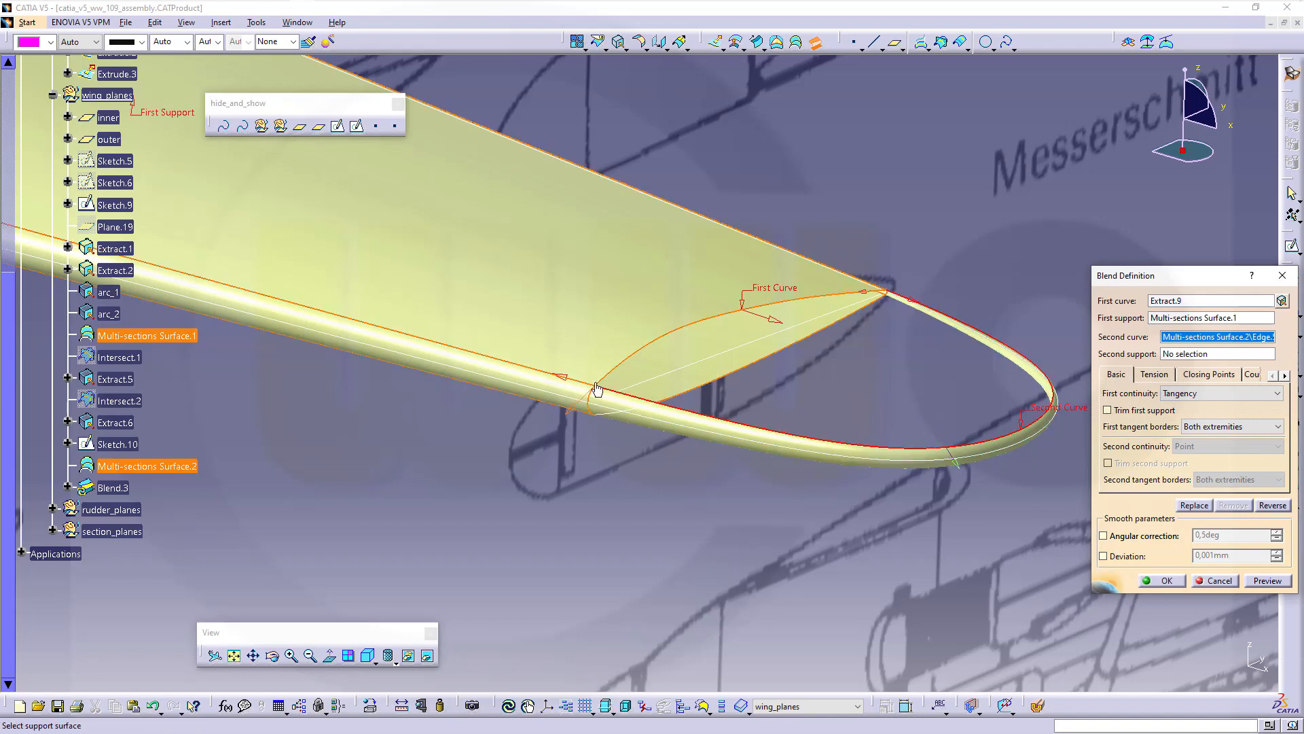
pyautogui.click(1186, 354)
pyautogui.click(821, 445)
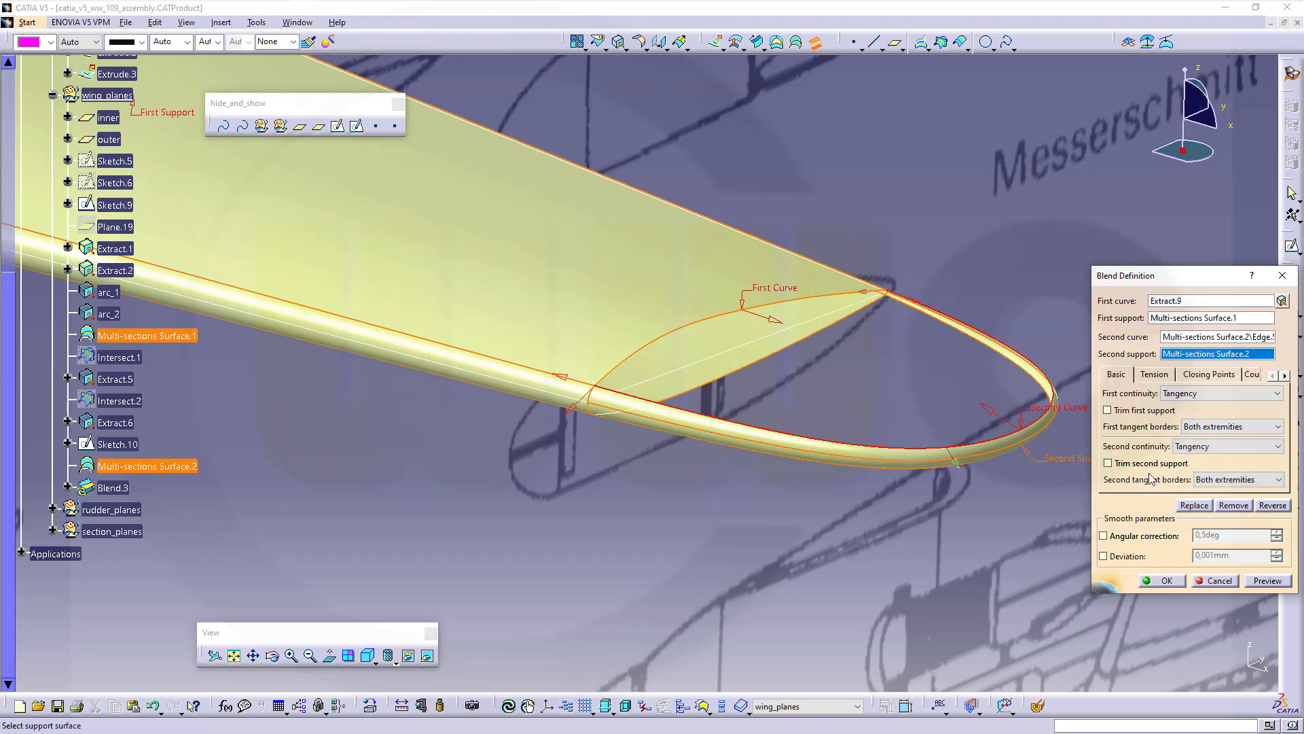
pyautogui.click(1268, 581)
pyautogui.moveTo(940, 413); pyautogui.dragTo(739, 268, button='middle')
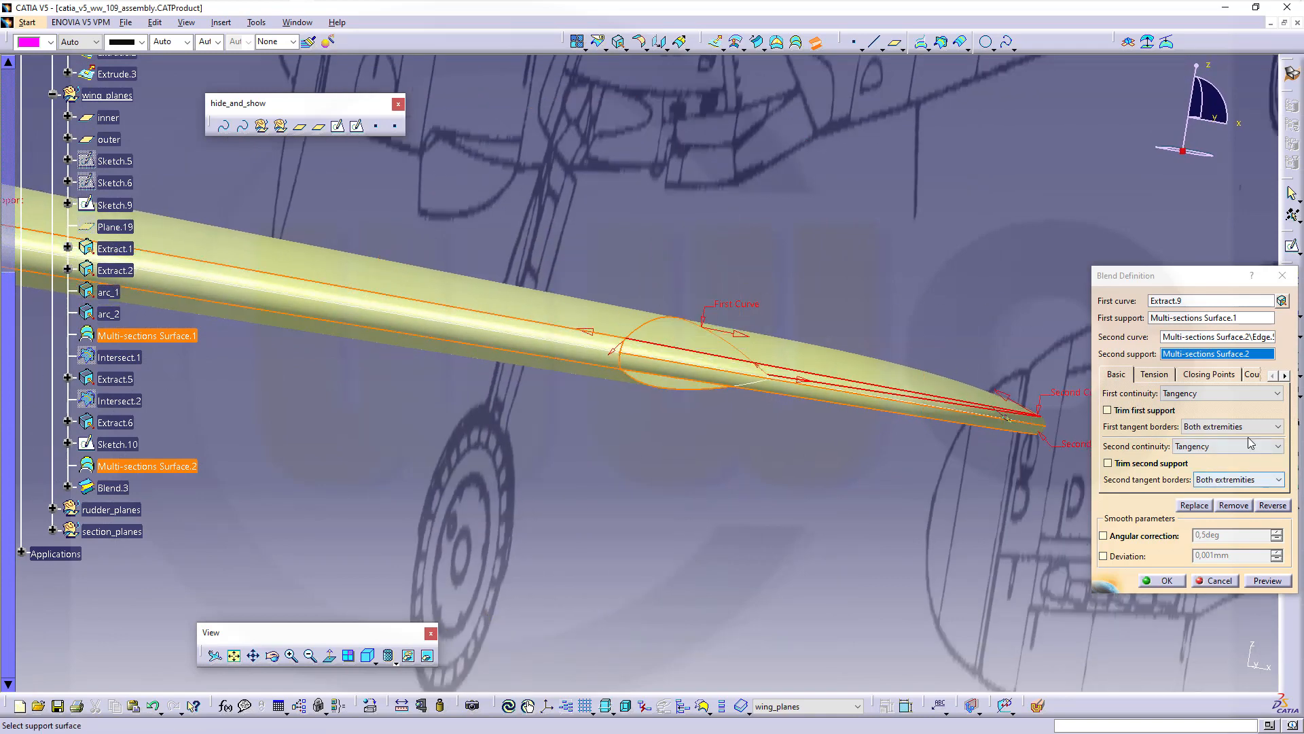
# Test a tension of 1, then set both blend tensions to 0,8 and create Blend.3
pyautogui.click(1155, 374)
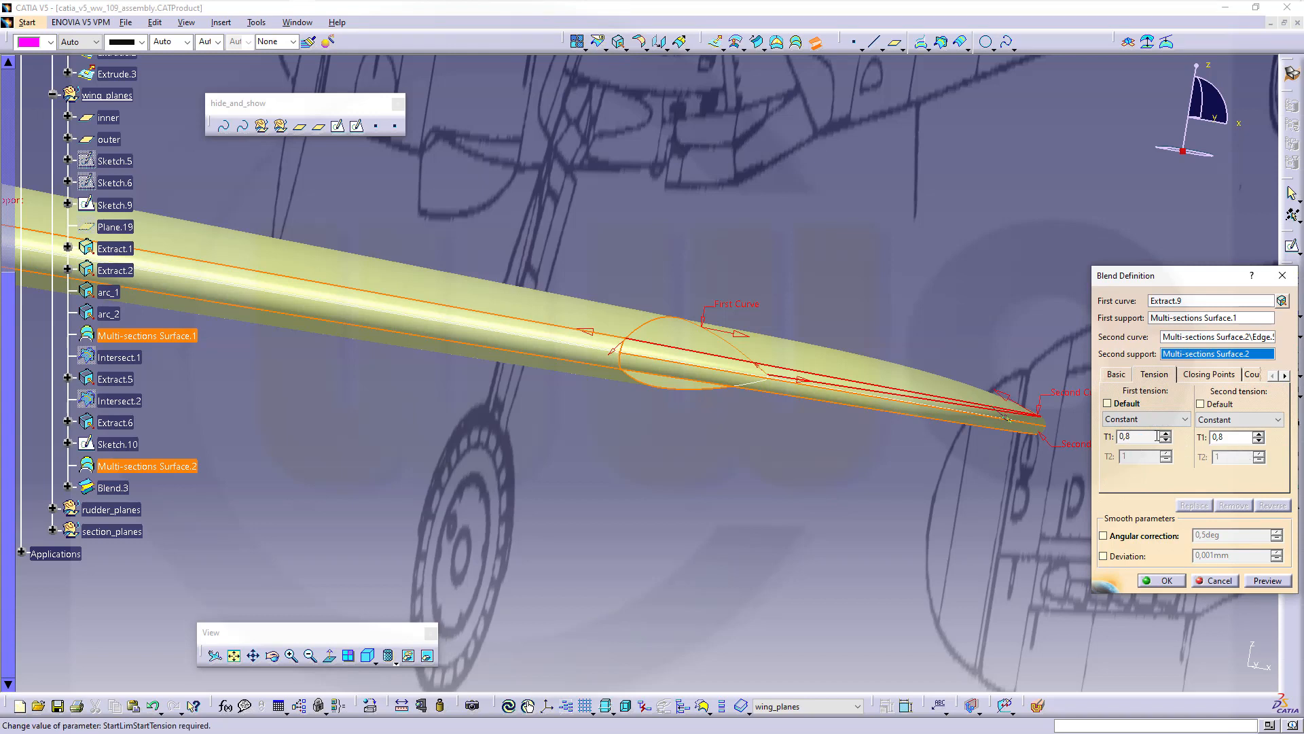
pyautogui.moveTo(1138, 436); pyautogui.dragTo(1025, 424)
pyautogui.write('1')
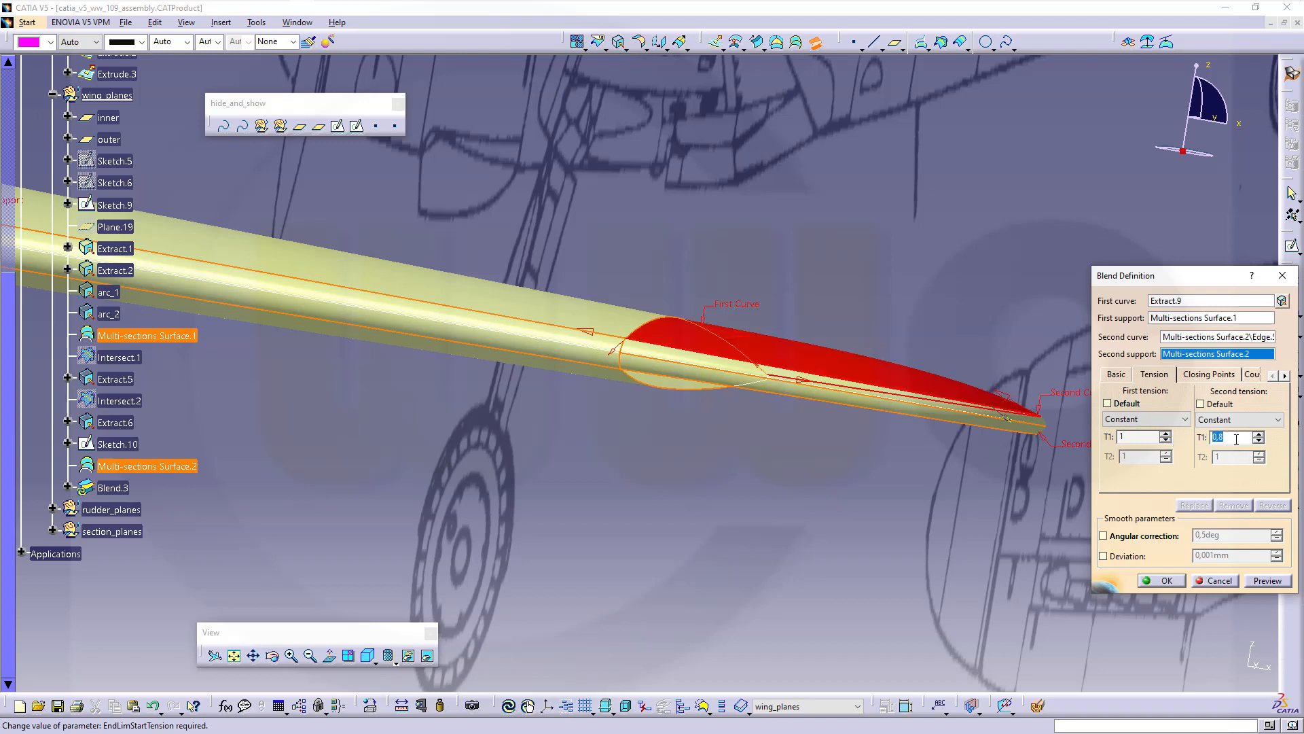
pyautogui.write('1')
pyautogui.click(1268, 581)
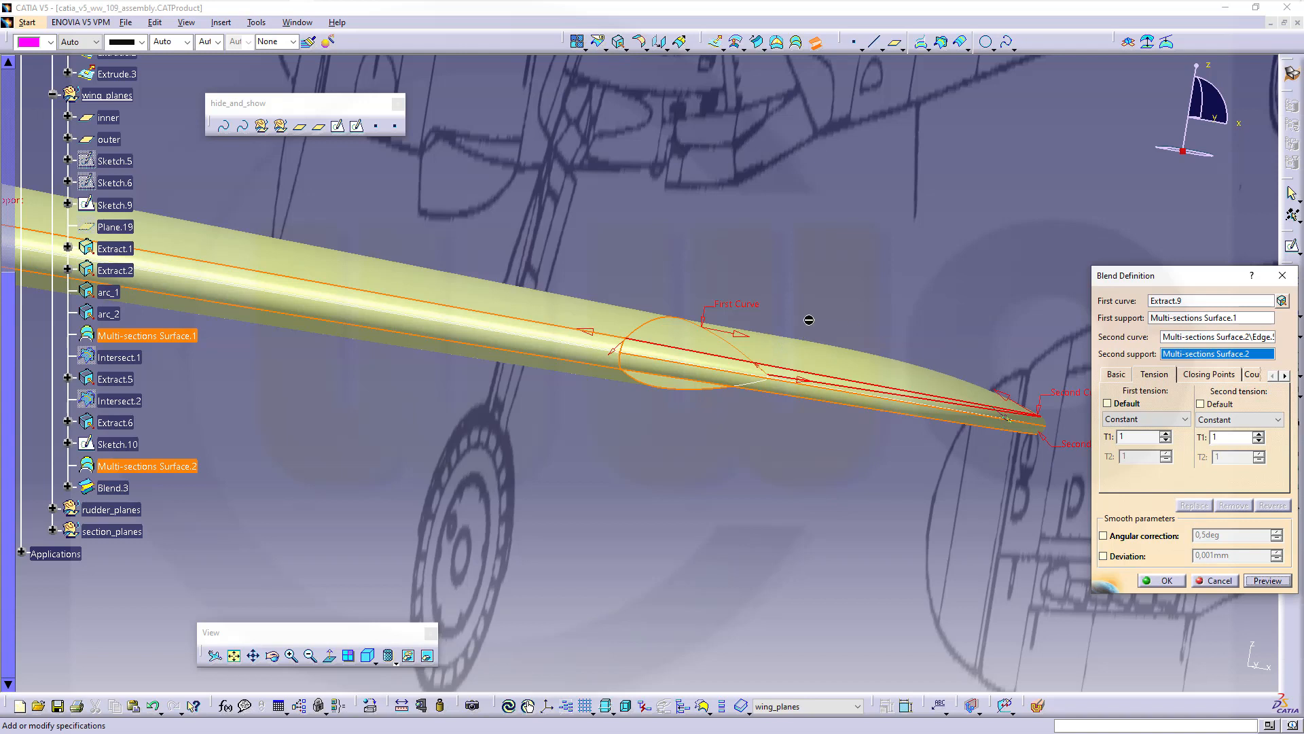
pyautogui.moveTo(1147, 437); pyautogui.dragTo(1051, 427)
pyautogui.press('Tab')
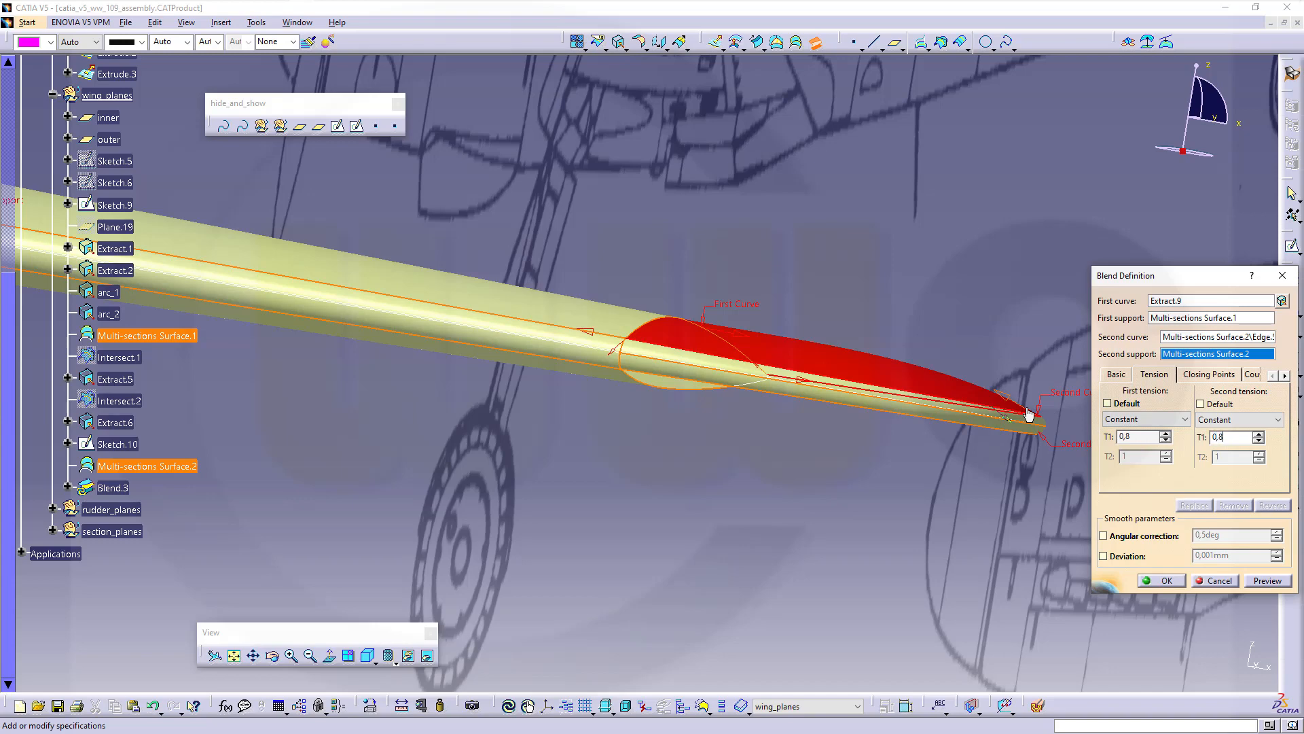
pyautogui.click(1165, 581)
pyautogui.moveTo(681, 455); pyautogui.dragTo(833, 489, button='middle')
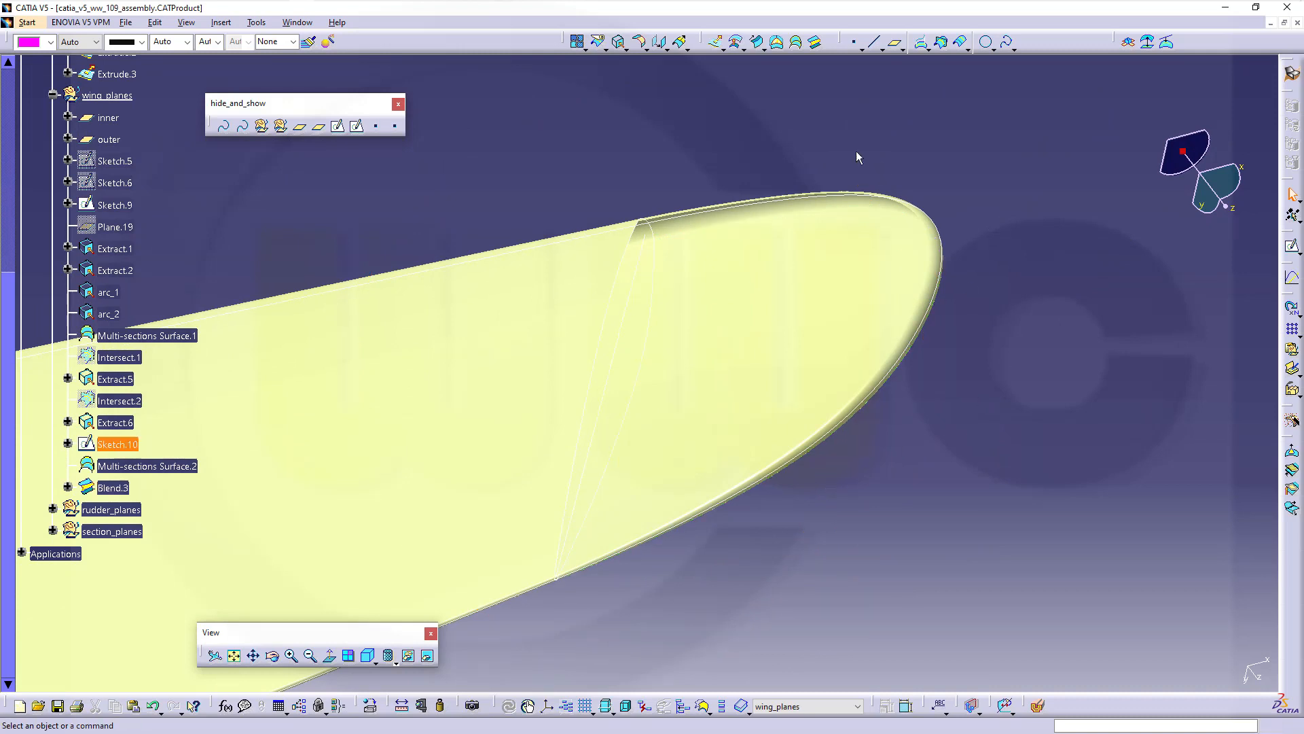
# Set up a second blend from extracted edge Extract.10 on Multi-sections Surface.1 to a tip-cap edge
pyautogui.click(815, 43)
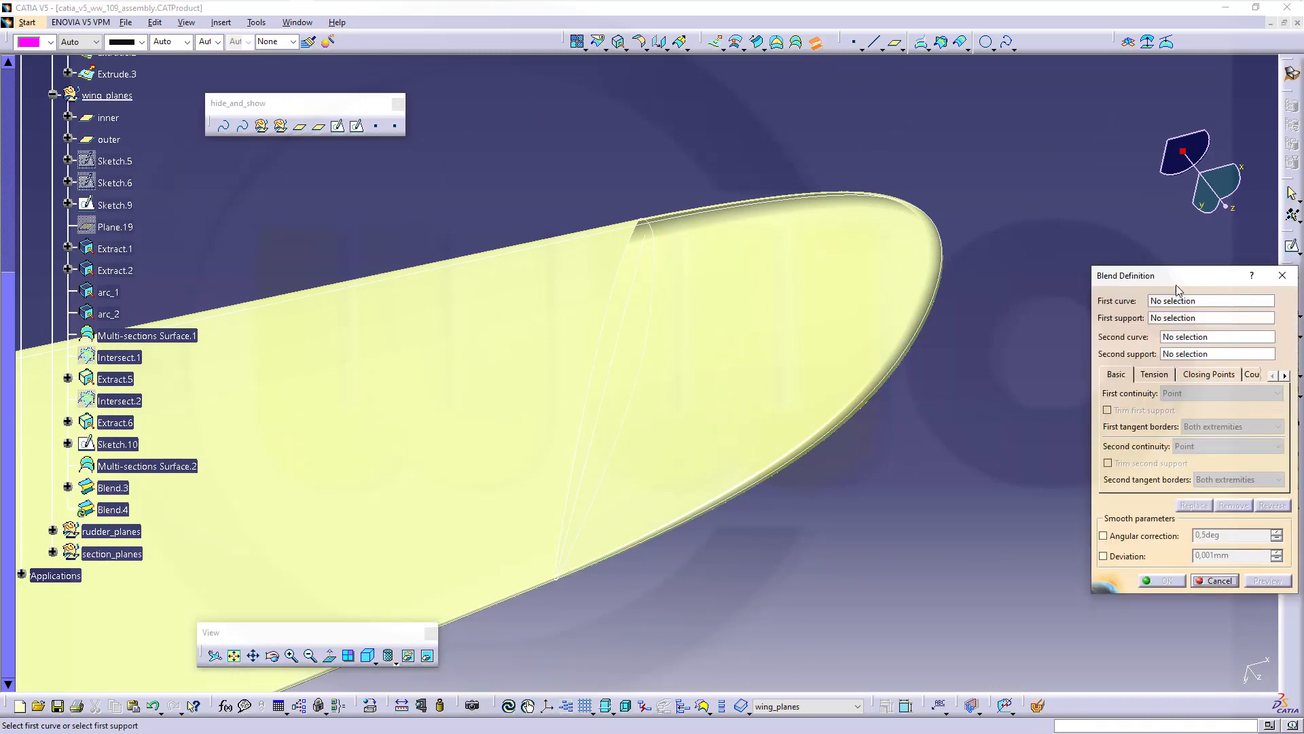
pyautogui.rightClick(1173, 305)
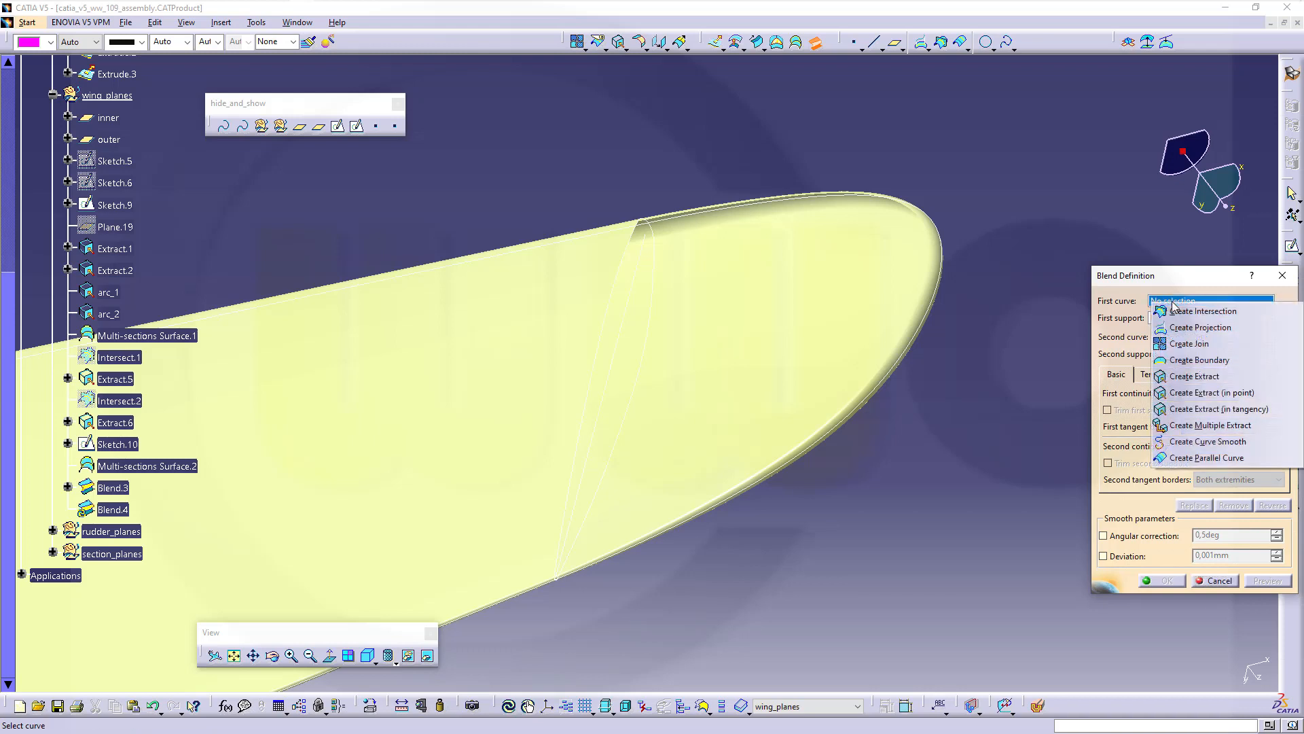
pyautogui.click(1211, 377)
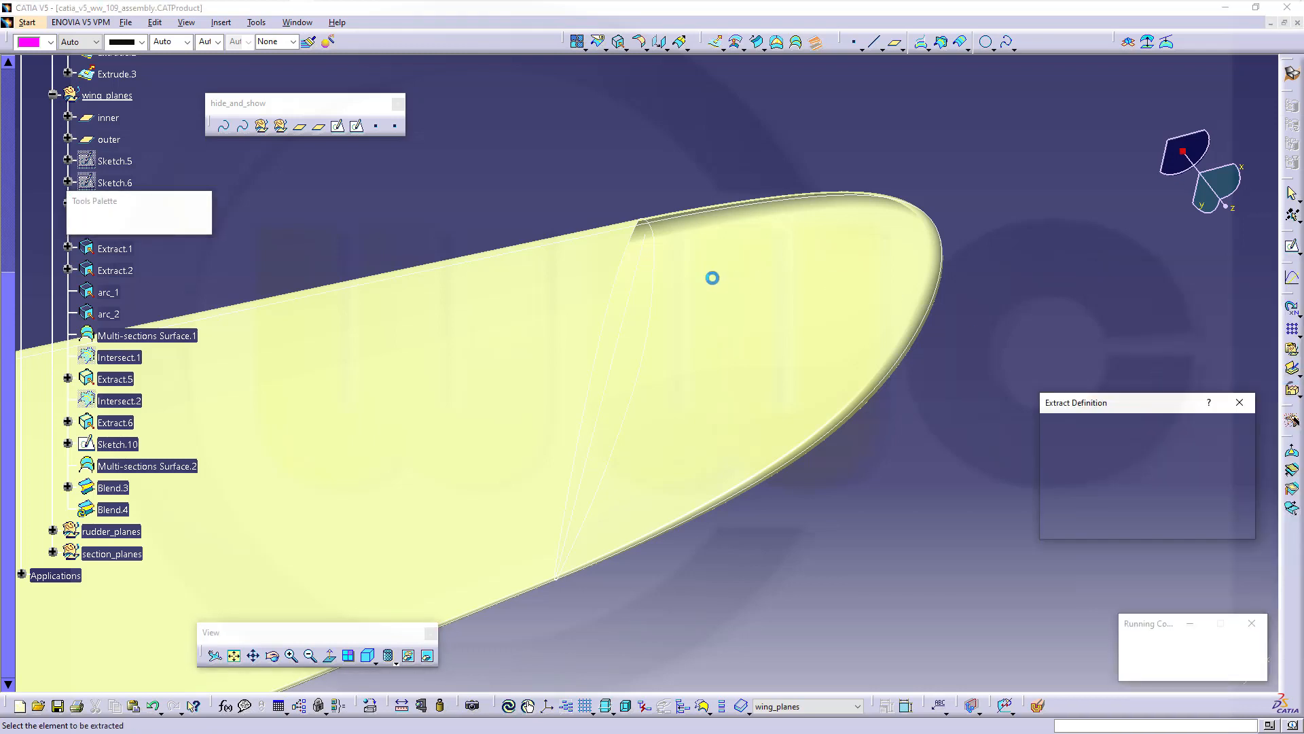
pyautogui.click(630, 252)
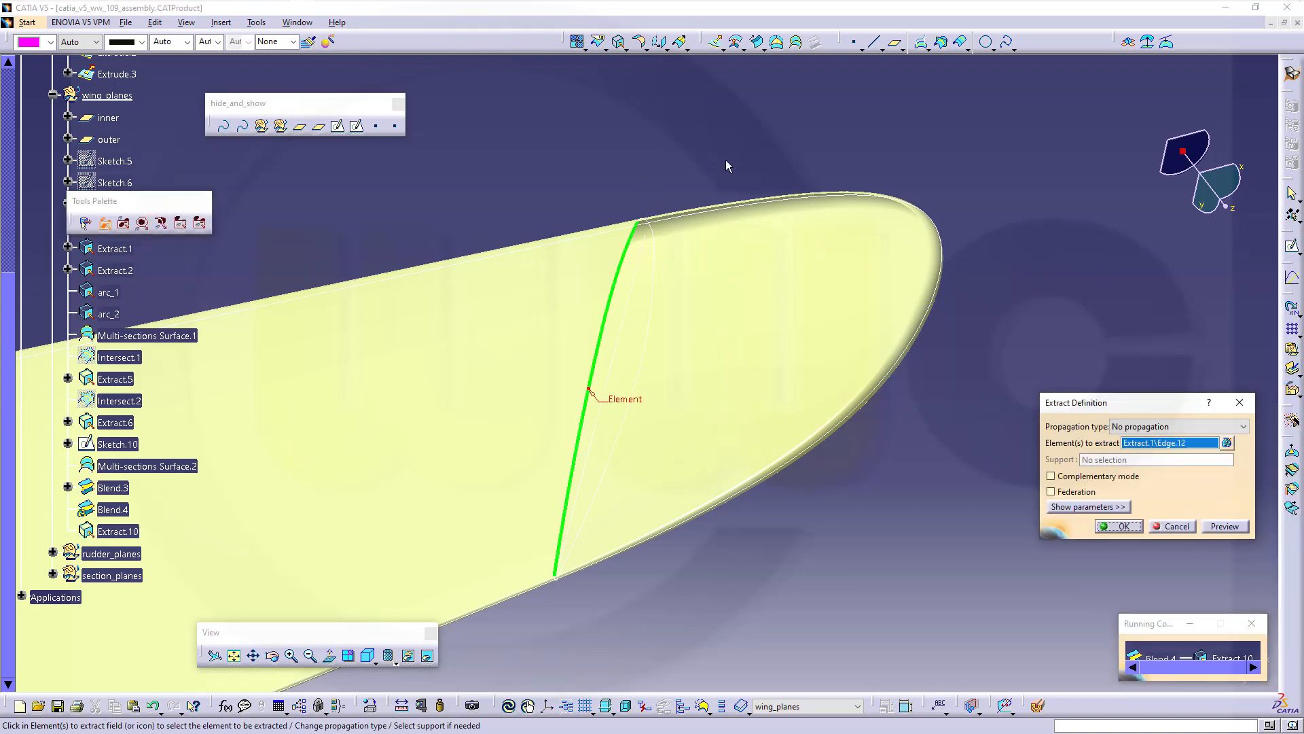
pyautogui.click(1120, 527)
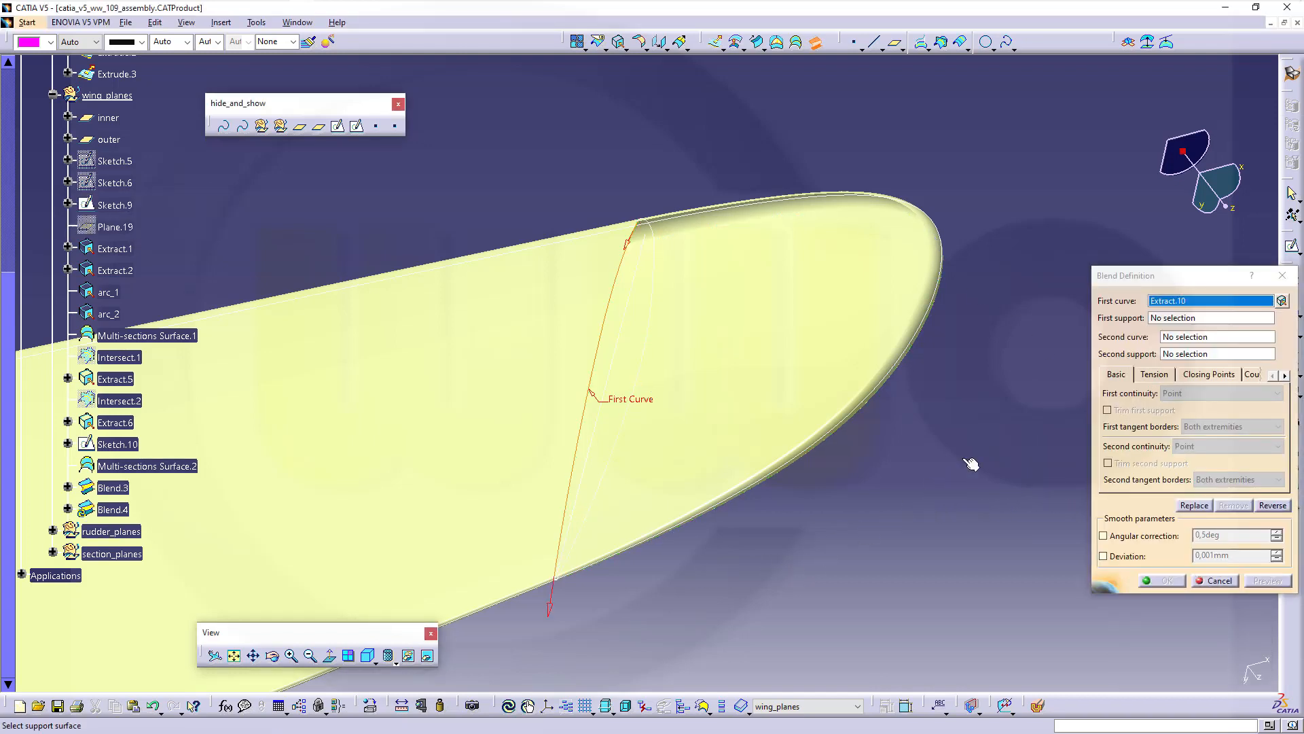
pyautogui.click(1171, 320)
pyautogui.click(515, 317)
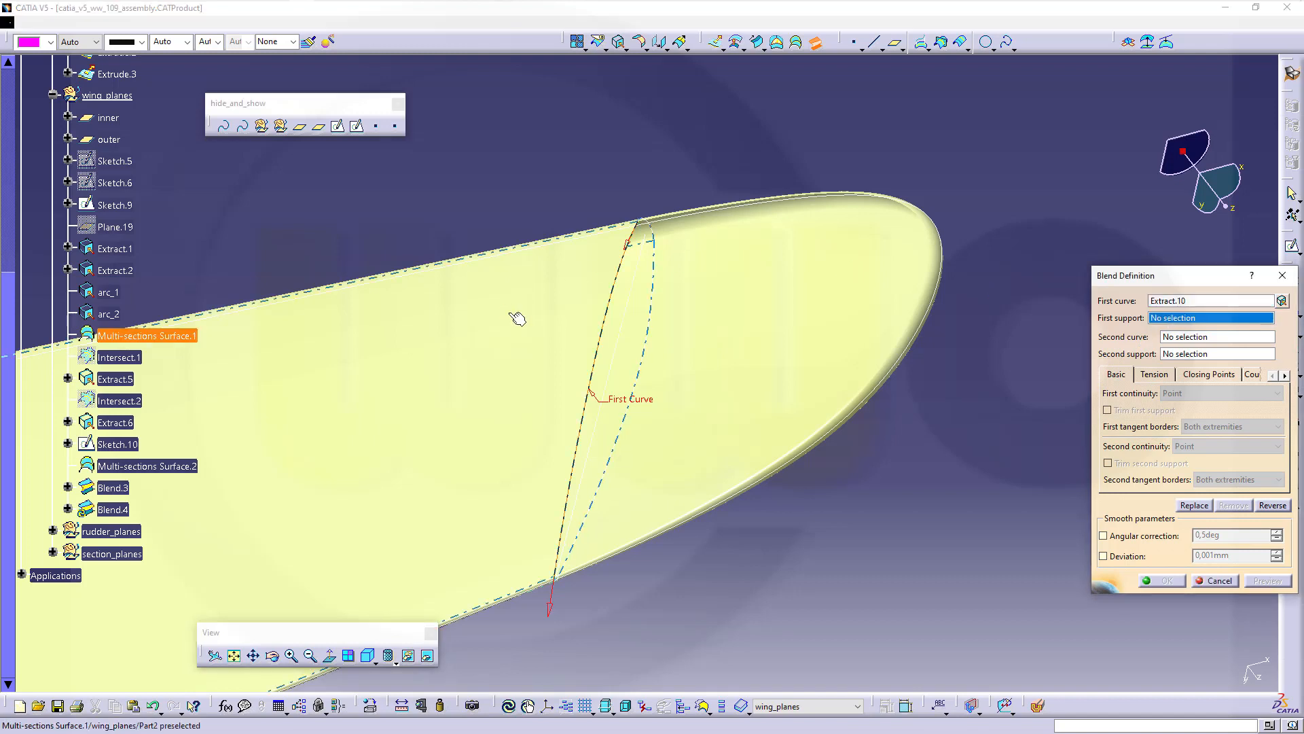
pyautogui.click(1199, 343)
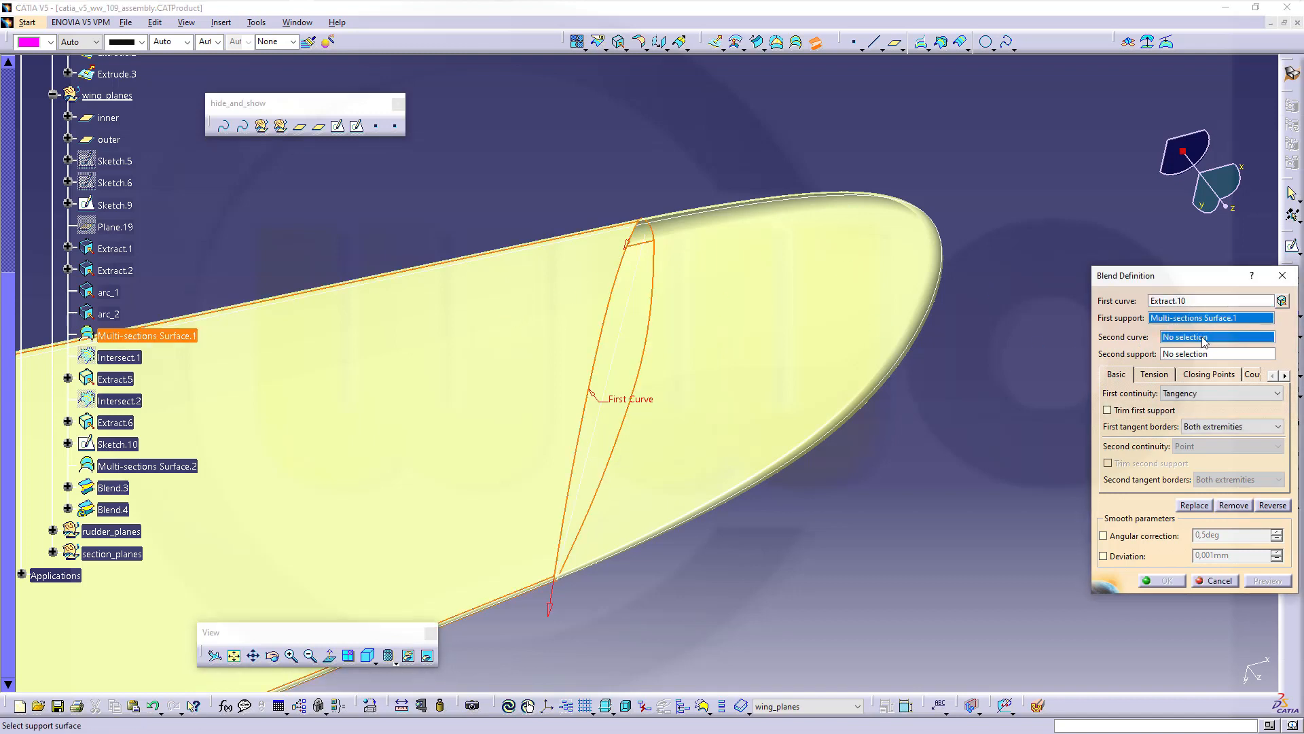
pyautogui.click(667, 221)
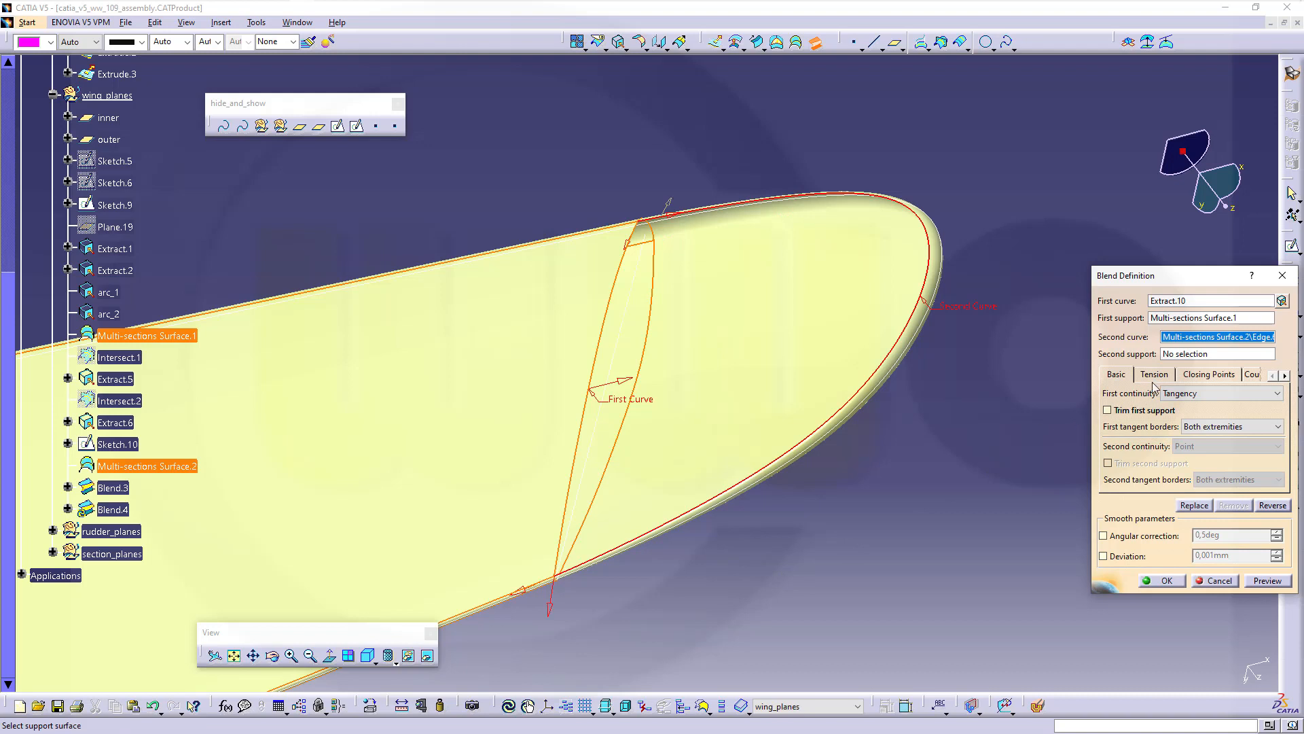
# Use Multi-sections Surface.2 as second support and set both tensions to 1 to create the wing-tip blend
pyautogui.click(1182, 355)
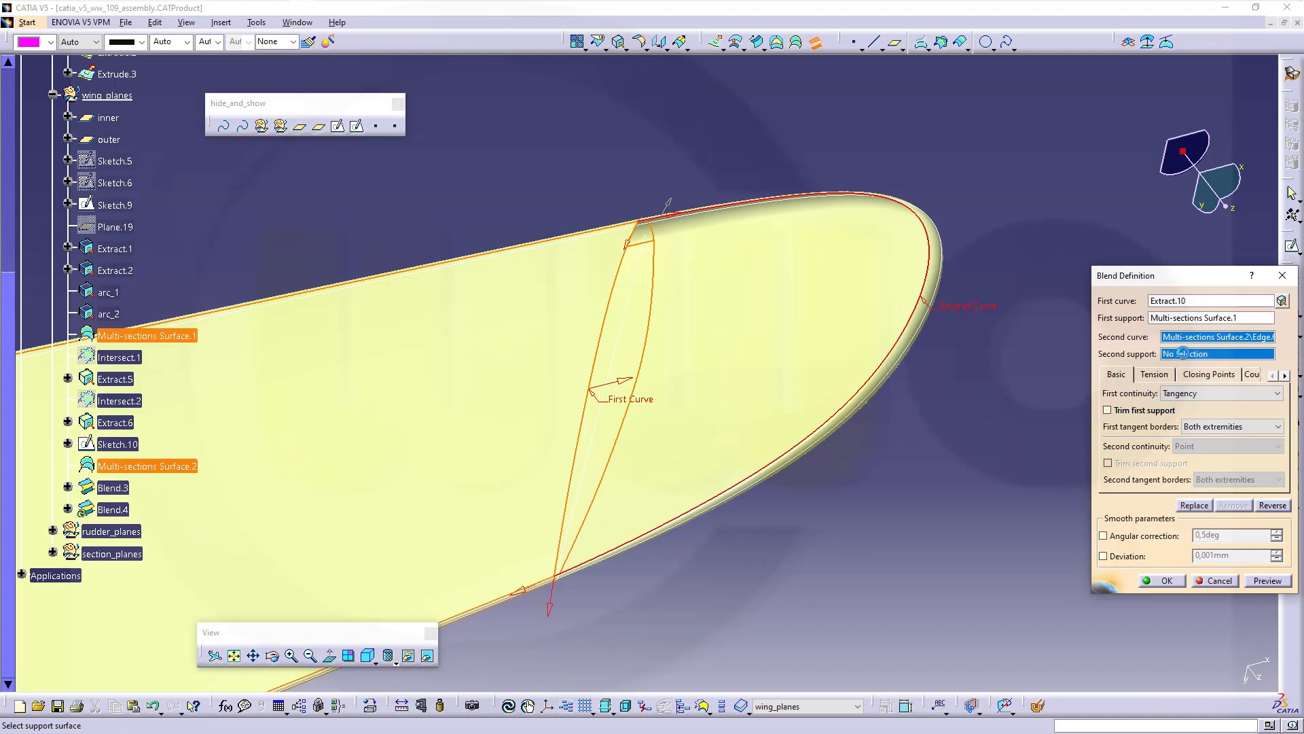
pyautogui.click(830, 427)
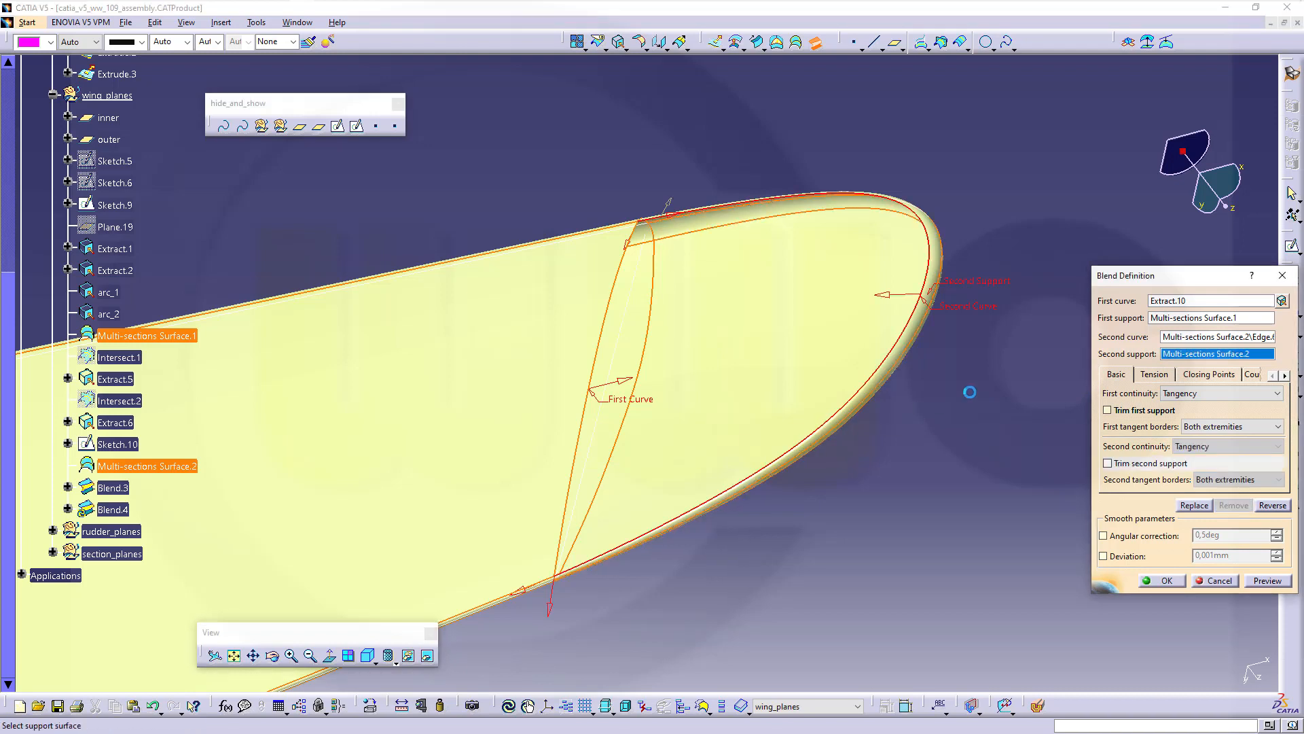
pyautogui.click(1155, 375)
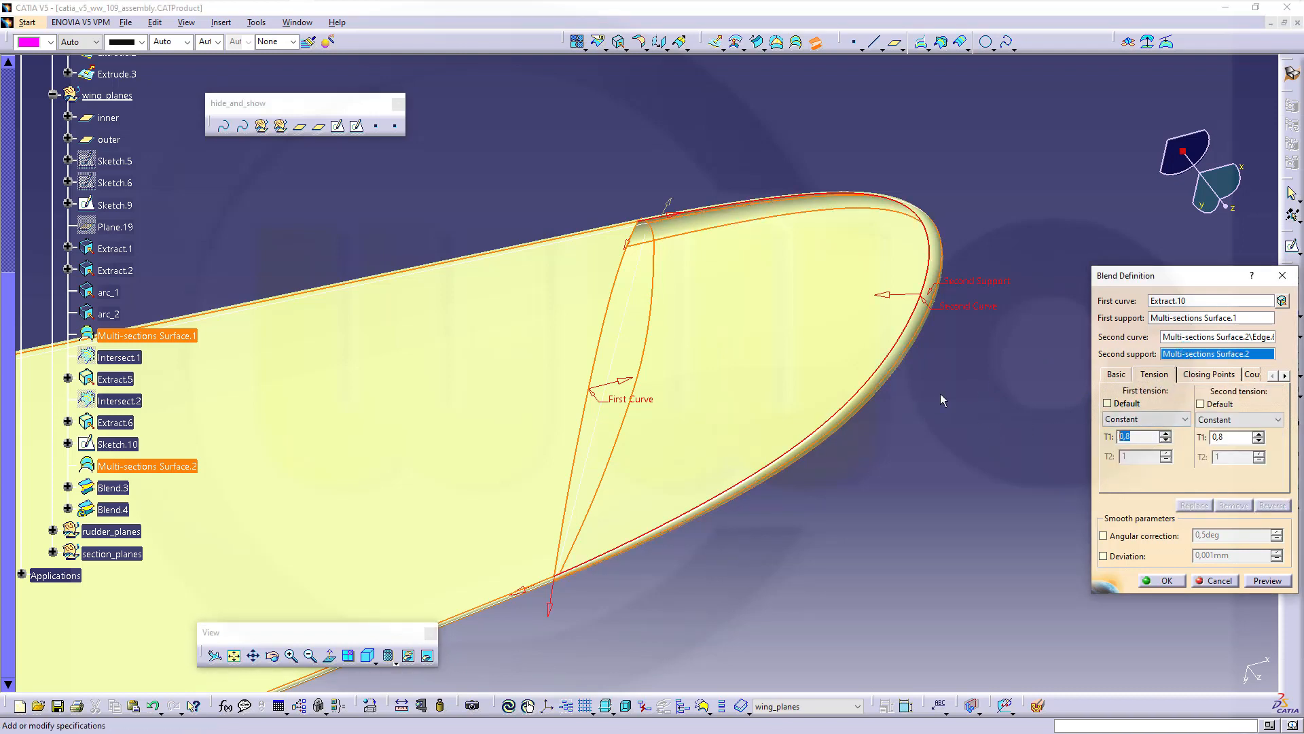
pyautogui.write('1')
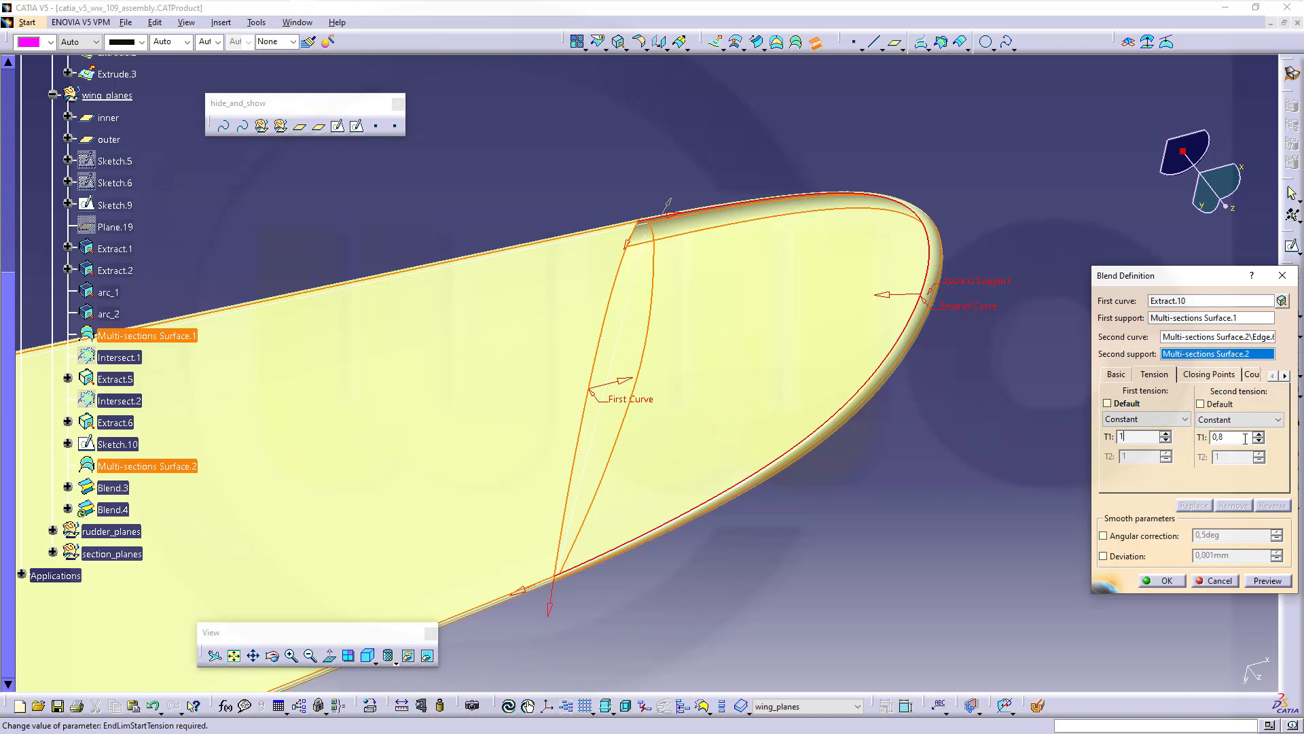
pyautogui.moveTo(1245, 438); pyautogui.dragTo(1016, 406)
pyautogui.write('1')
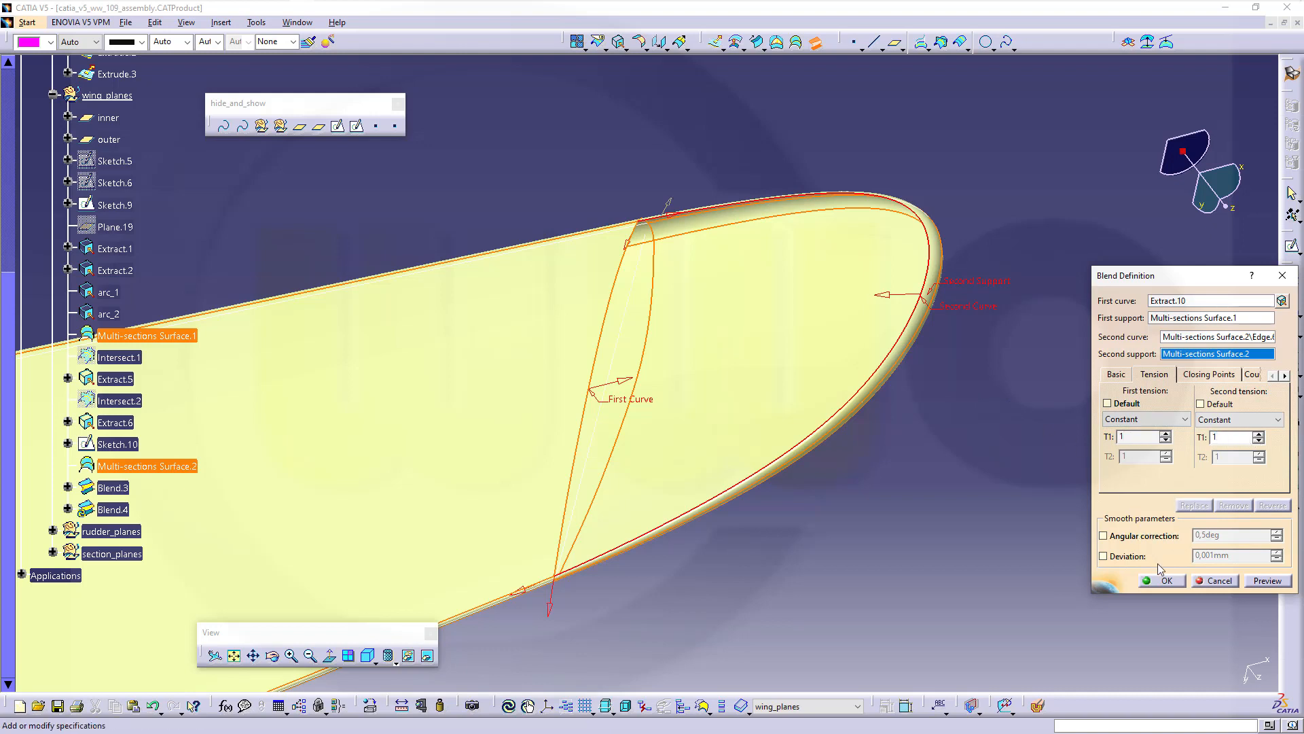
pyautogui.click(1164, 581)
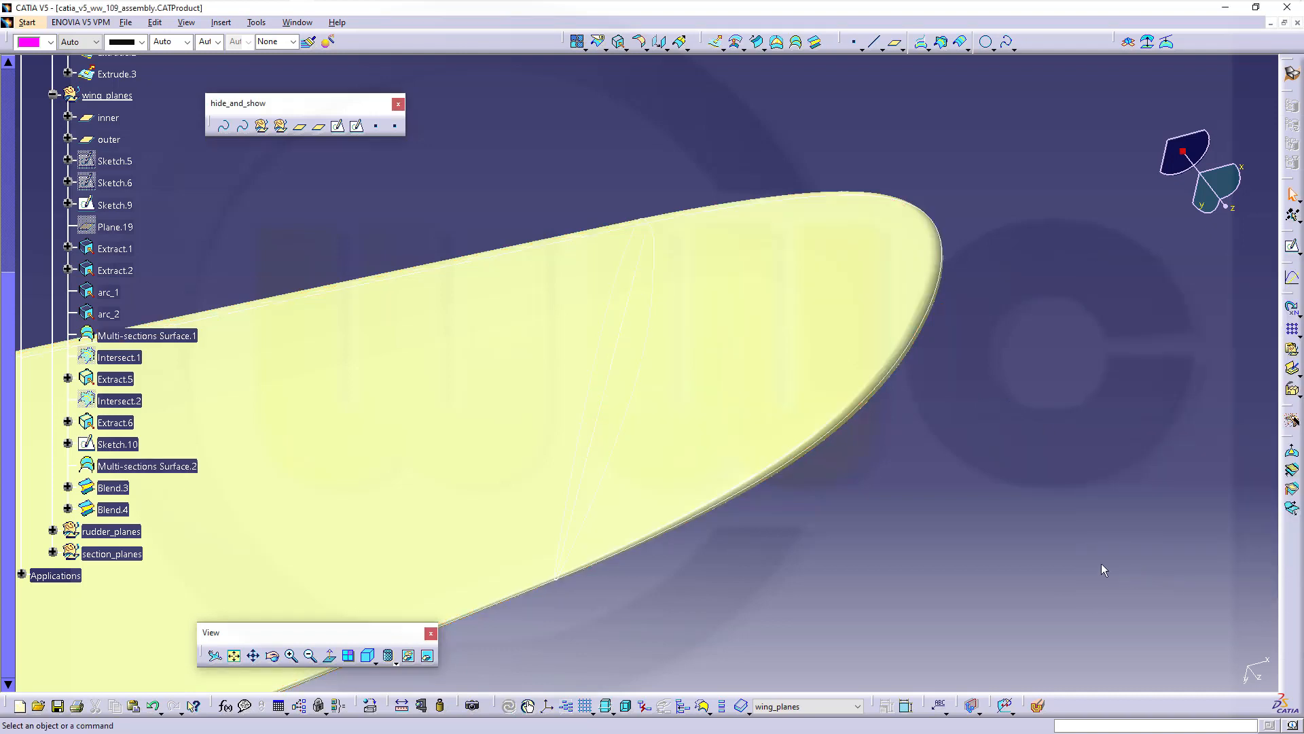
pyautogui.moveTo(531, 351)
pyautogui.mouseDown(button='middle')
pyautogui.moveTo(544, 375)
pyautogui.moveTo(562, 288)
pyautogui.moveTo(556, 205)
pyautogui.moveTo(571, 193)
pyautogui.moveTo(552, 222)
pyautogui.mouseUp(button='middle')
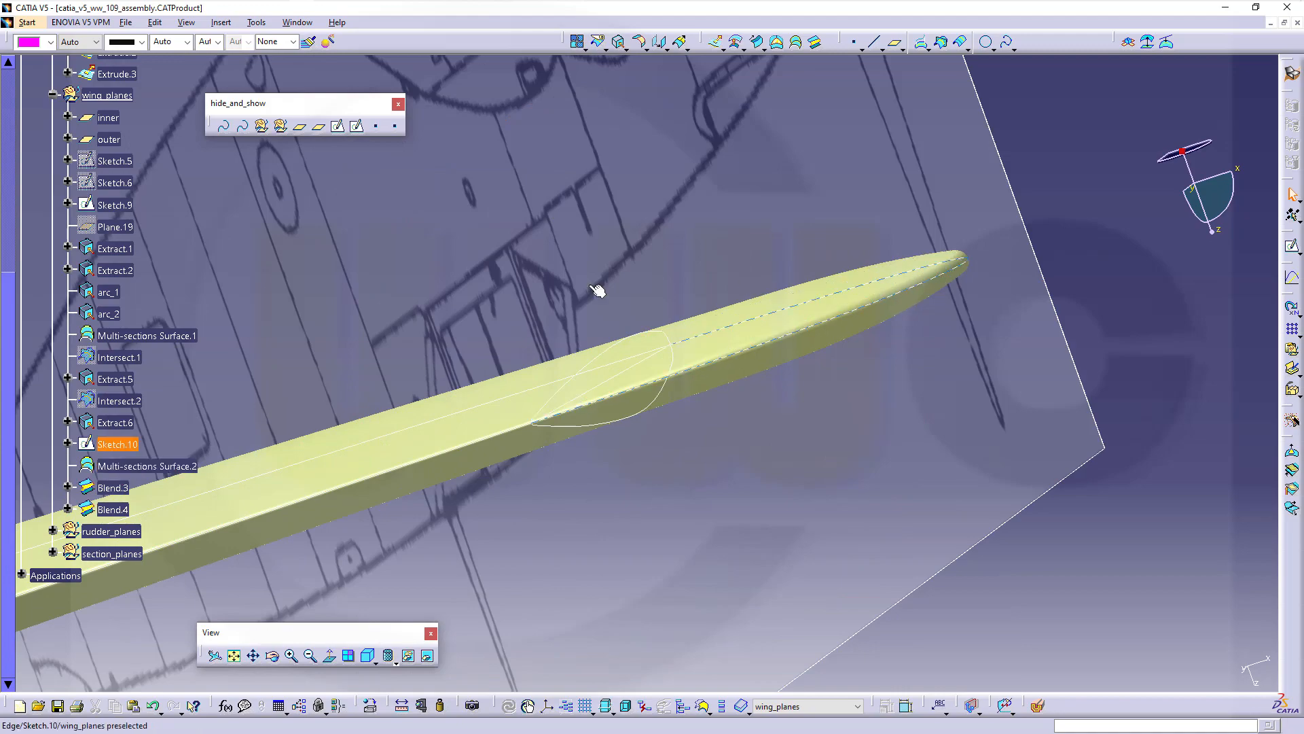
pyautogui.moveTo(597, 288); pyautogui.dragTo(788, 570, button='middle')
pyautogui.moveTo(471, 530); pyautogui.dragTo(454, 247, button='middle')
pyautogui.moveTo(615, 281); pyautogui.dragTo(740, 294, button='middle')
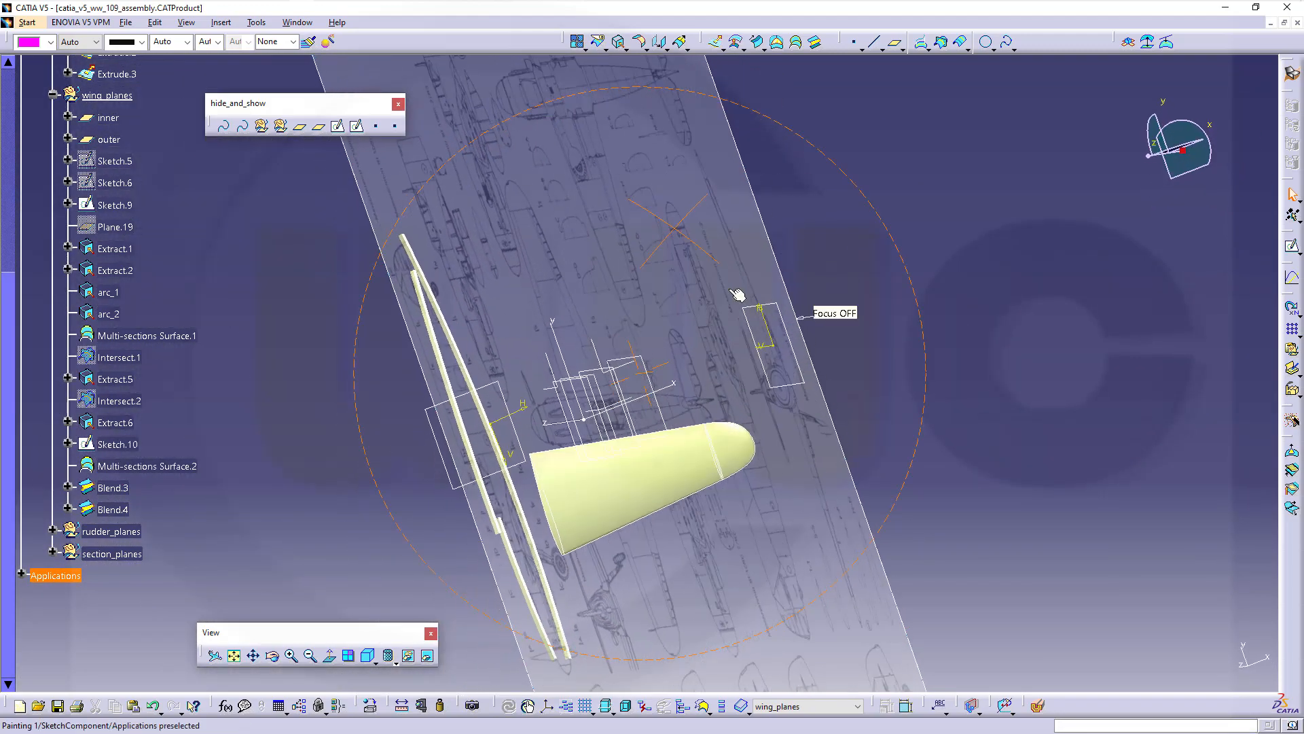
pyautogui.moveTo(807, 588); pyautogui.dragTo(671, 294, button='middle')
pyautogui.moveTo(730, 341); pyautogui.dragTo(701, 346, button='middle')
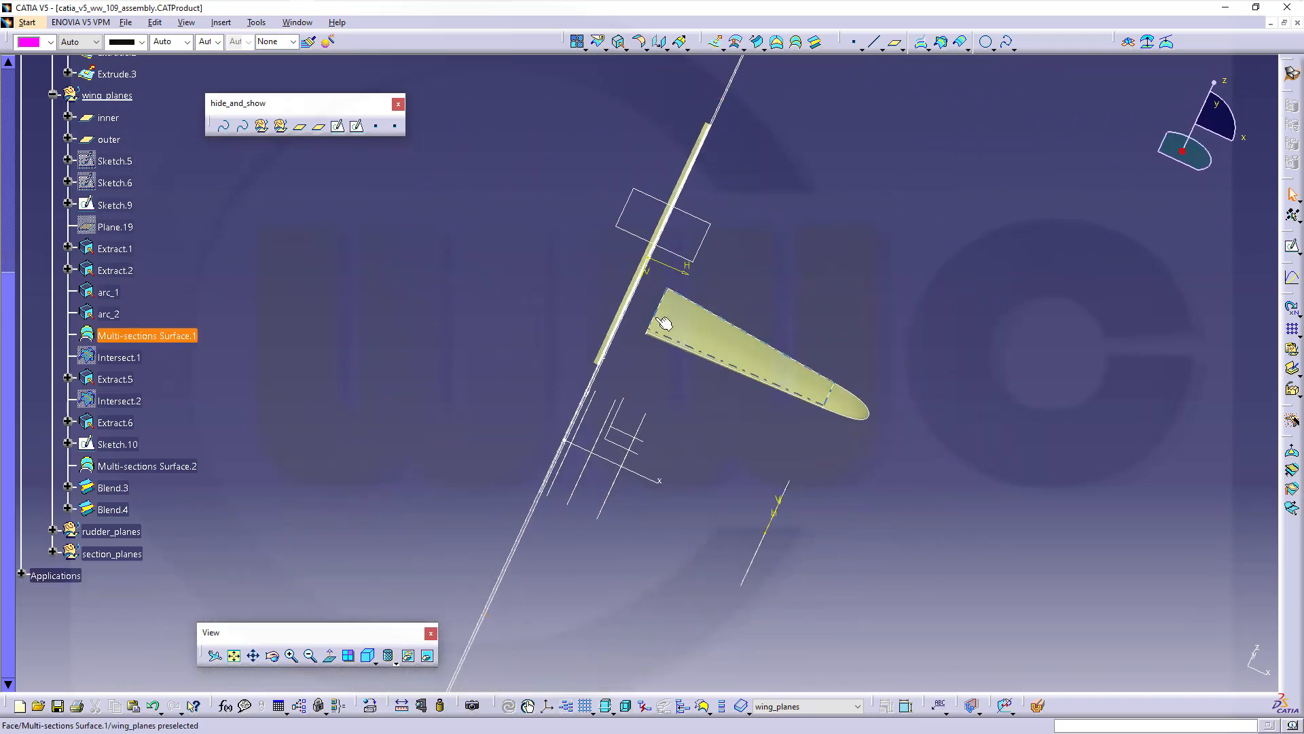
pyautogui.moveTo(685, 405); pyautogui.dragTo(676, 413, button='middle')
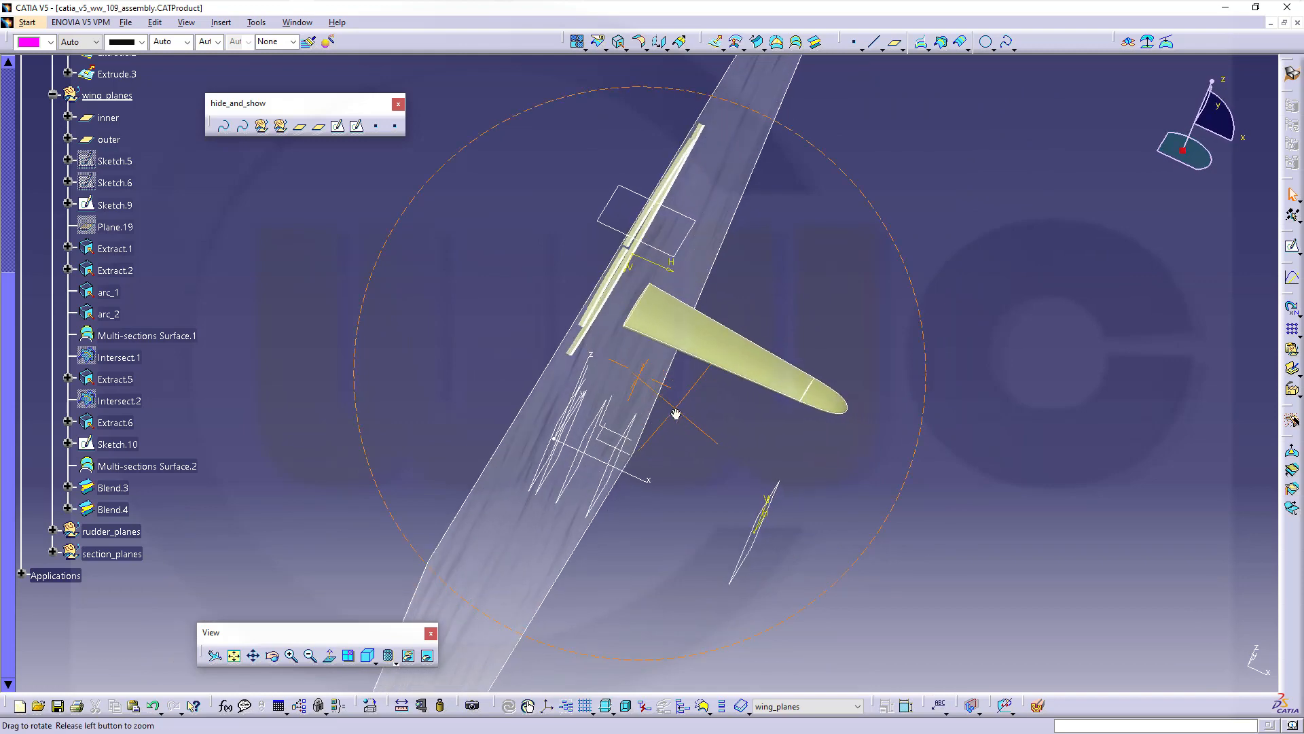
pyautogui.scroll(5, 279, 255)
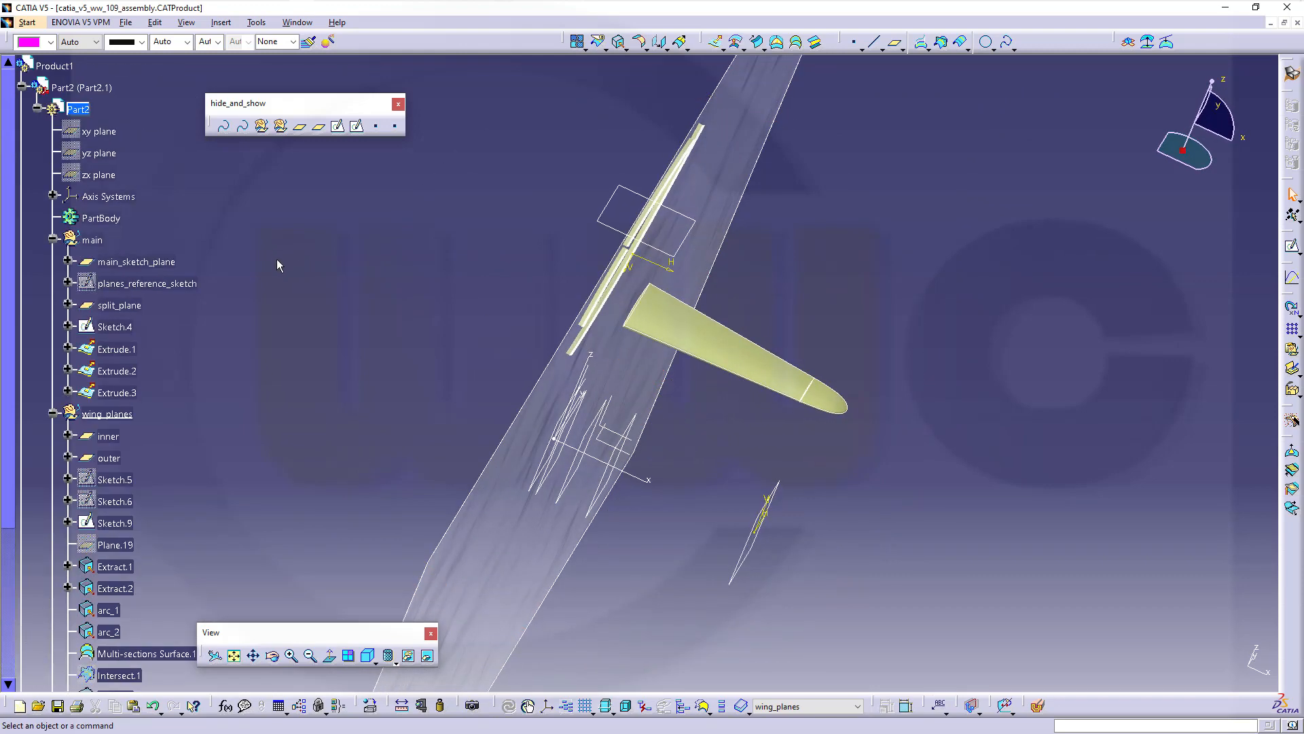
pyautogui.scroll(-2, 320, 281)
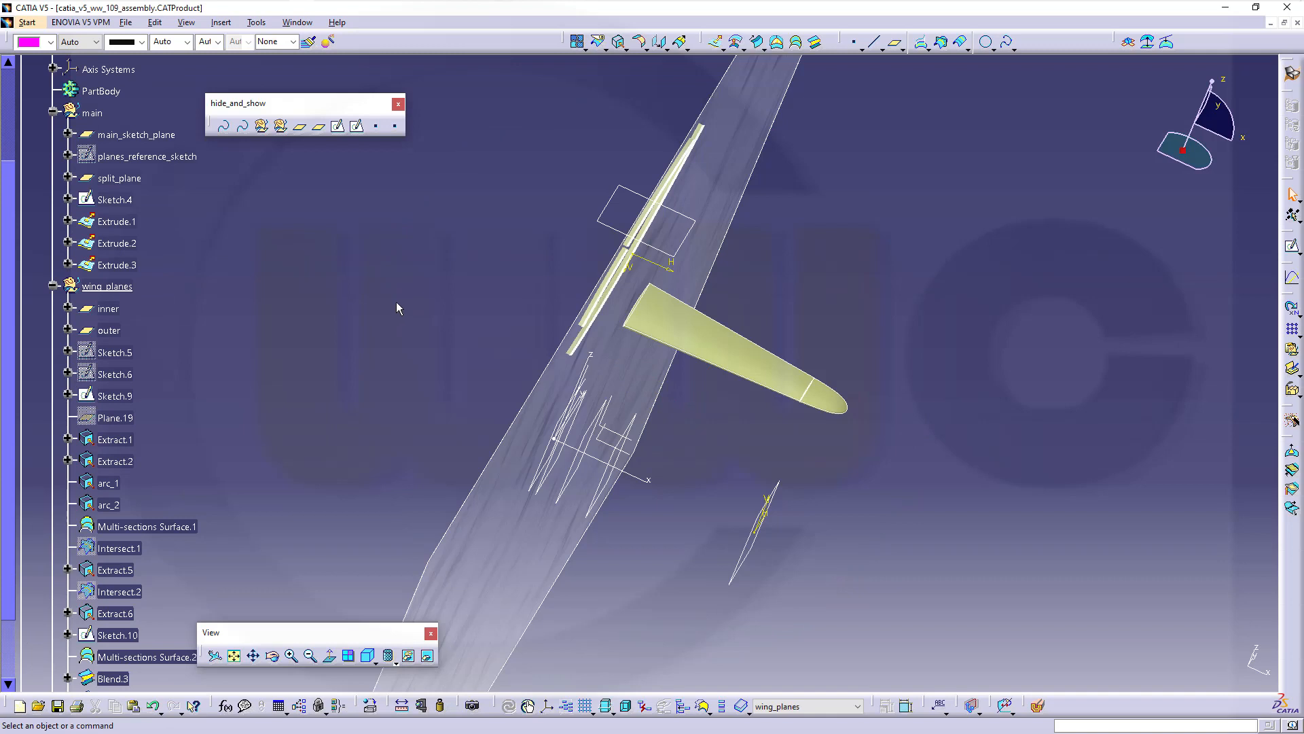
pyautogui.moveTo(896, 459); pyautogui.dragTo(1015, 470, button='middle')
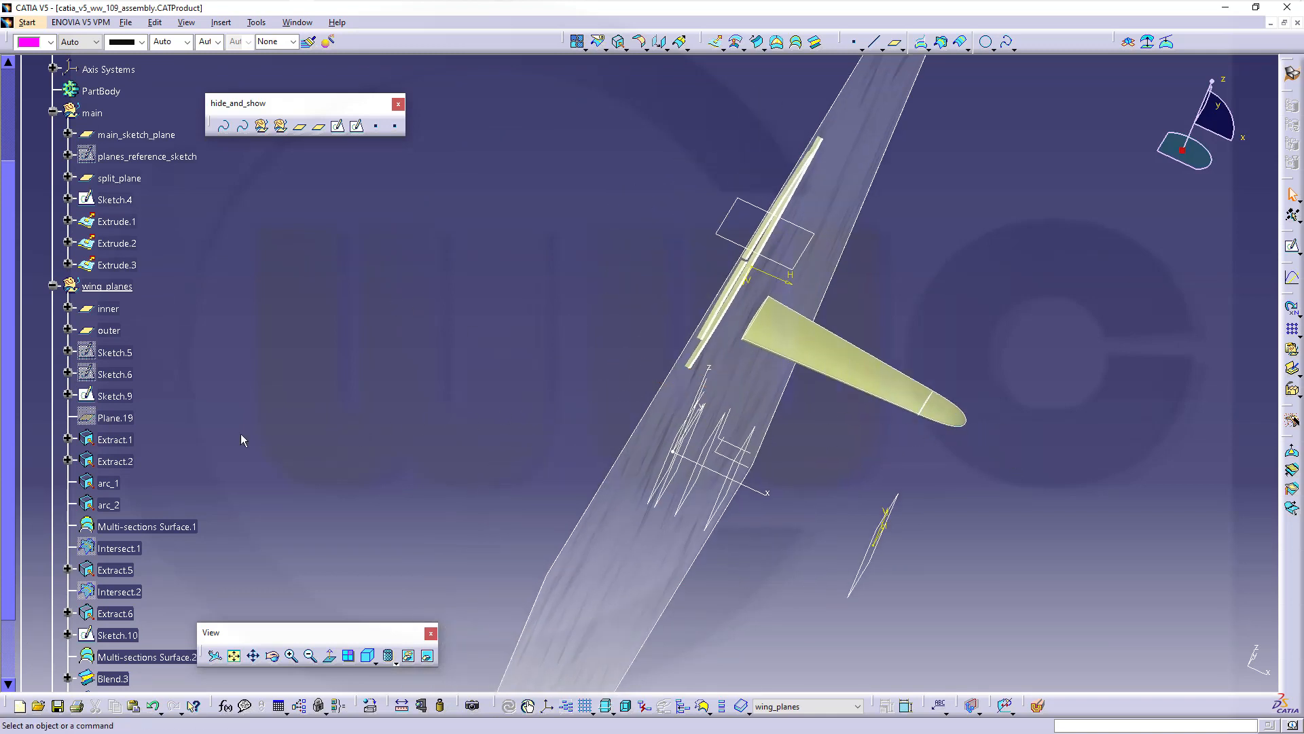
# Hide Sketch.9, Sketch.10, Extract.1, Extract.2, arc_1 and arc_2
pyautogui.click(114, 396)
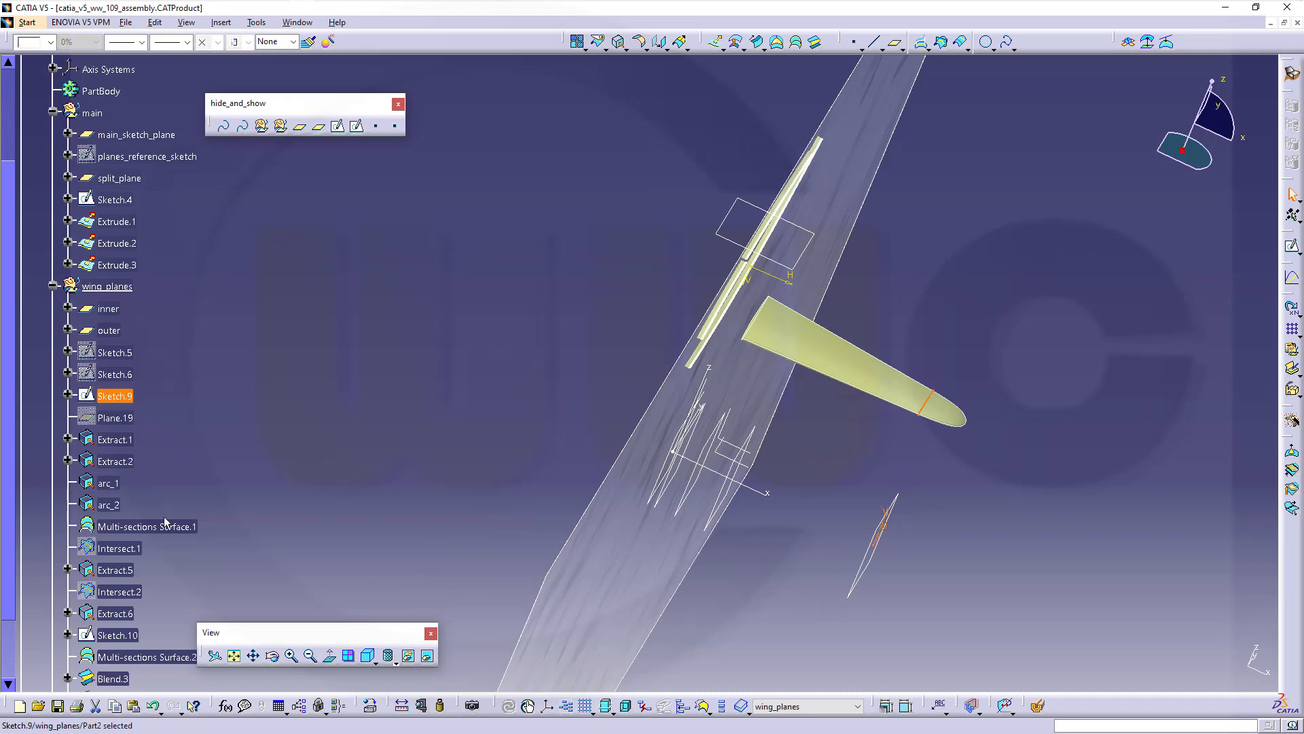
pyautogui.keyDown('ctrl'); pyautogui.click(119, 635); pyautogui.keyUp('ctrl')
pyautogui.rightClick(126, 633)
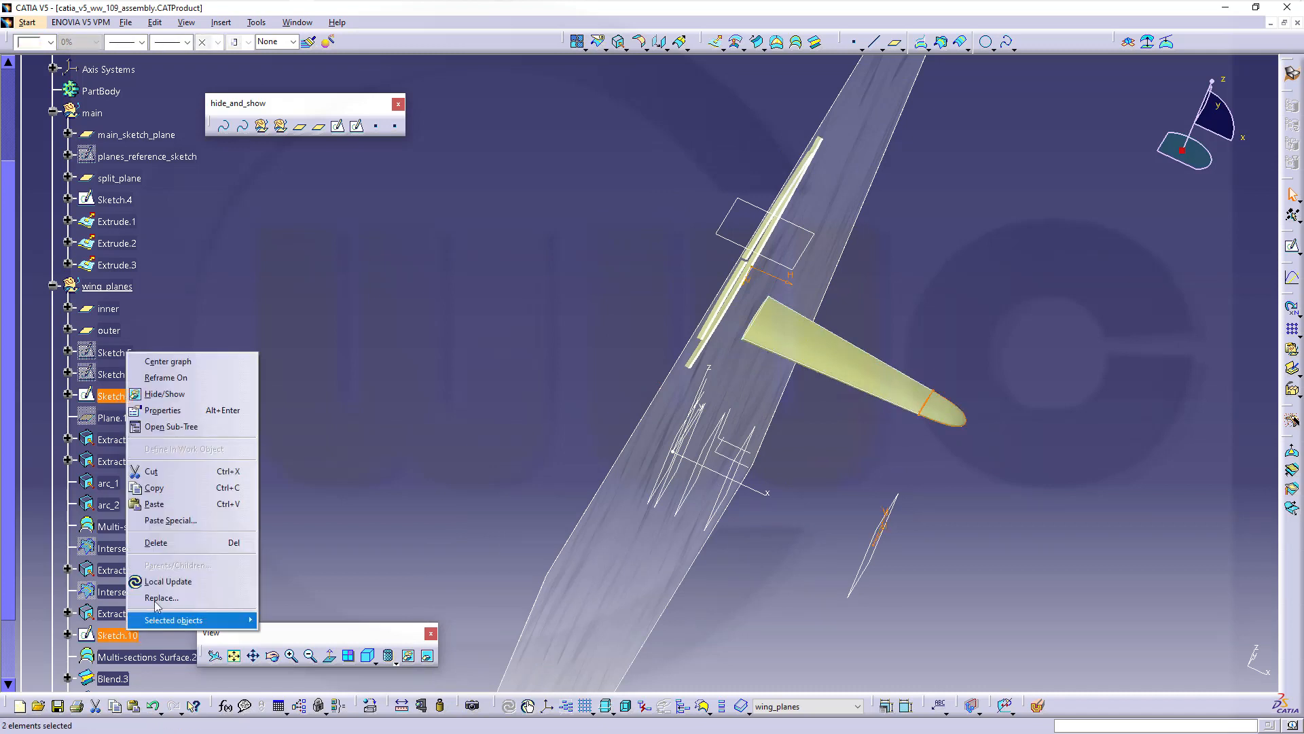
pyautogui.click(165, 393)
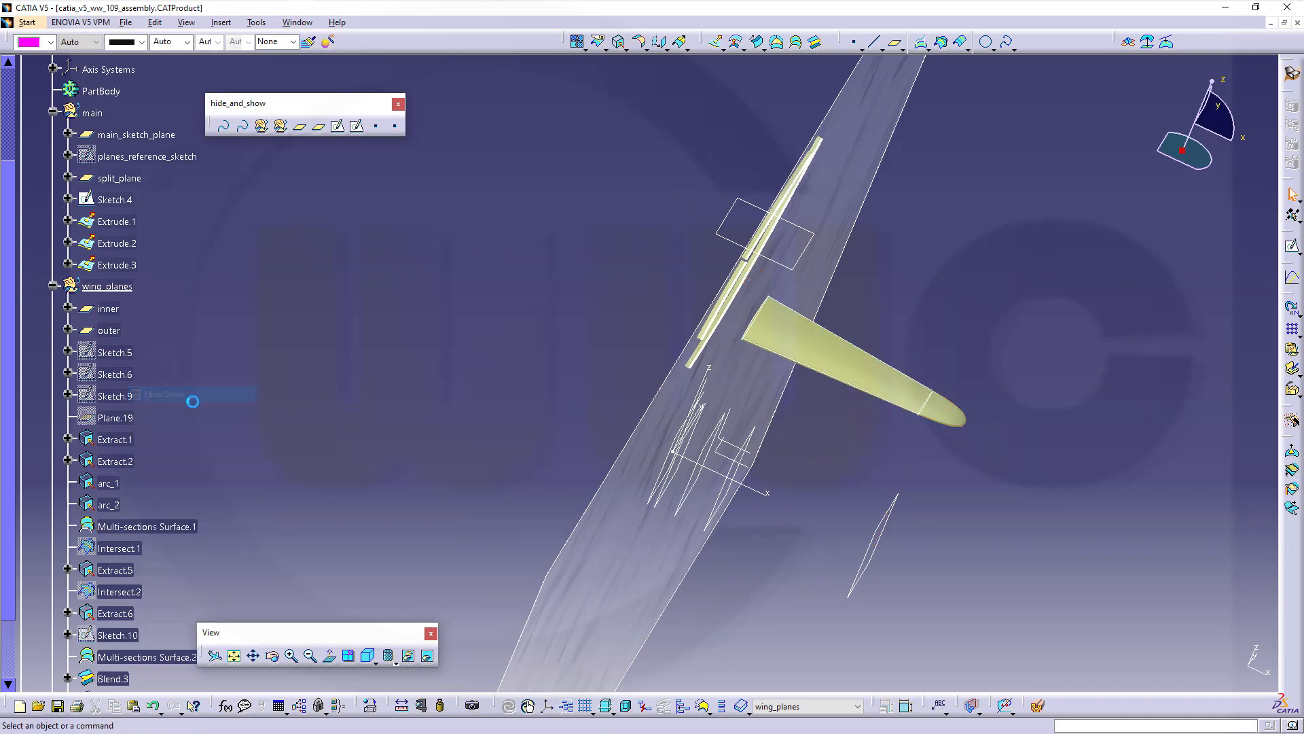
pyautogui.click(116, 438)
pyautogui.keyDown('shift'); pyautogui.click(112, 504); pyautogui.keyUp('shift')
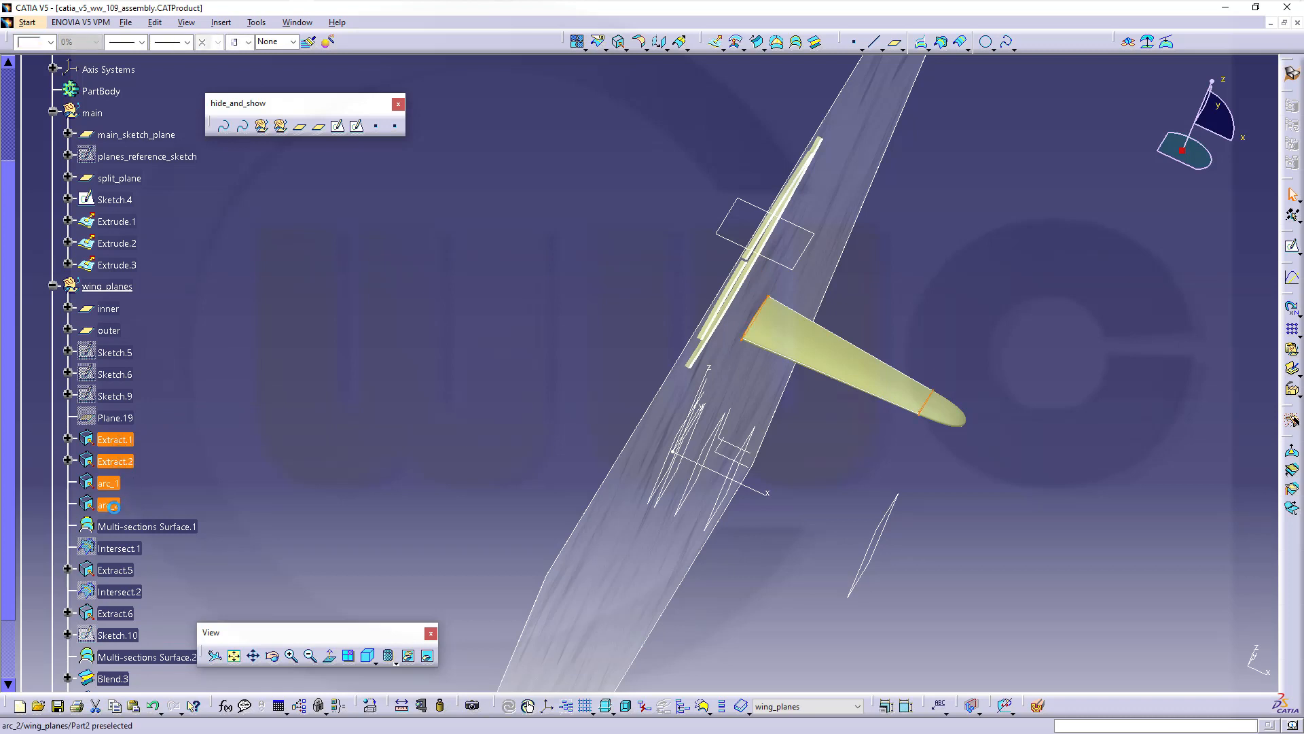
pyautogui.rightClick(126, 504)
pyautogui.click(154, 271)
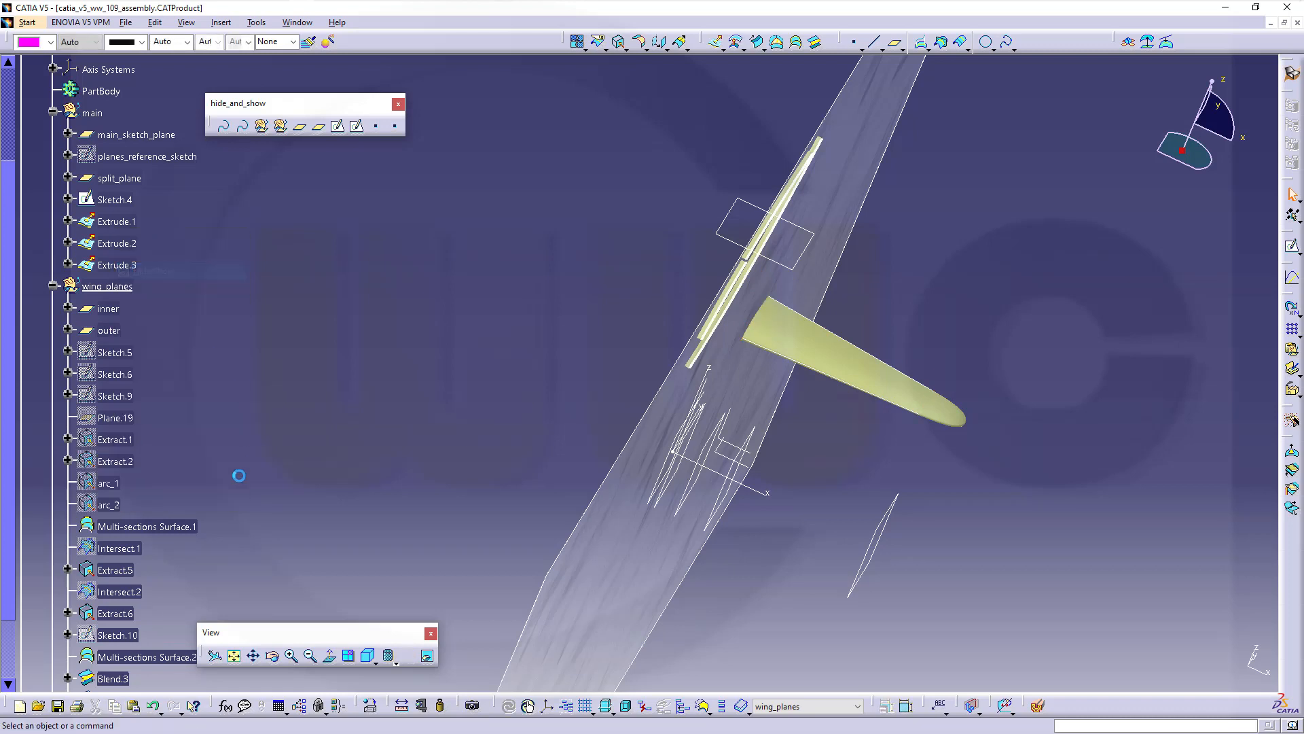
# Hide Extract.5 and Extract.6, then zoom in on the wing
pyautogui.click(121, 571)
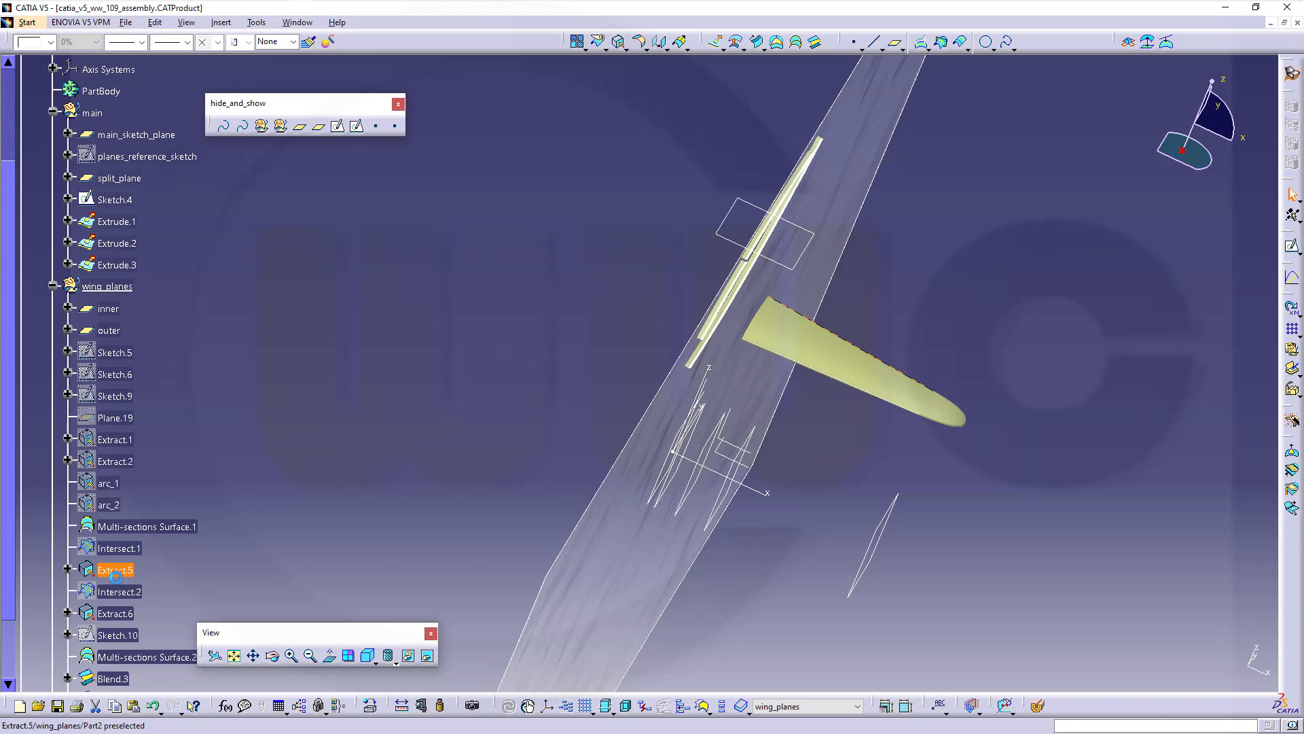
pyautogui.keyDown('ctrl'); pyautogui.click(119, 615); pyautogui.keyUp('ctrl')
pyautogui.rightClick(119, 615)
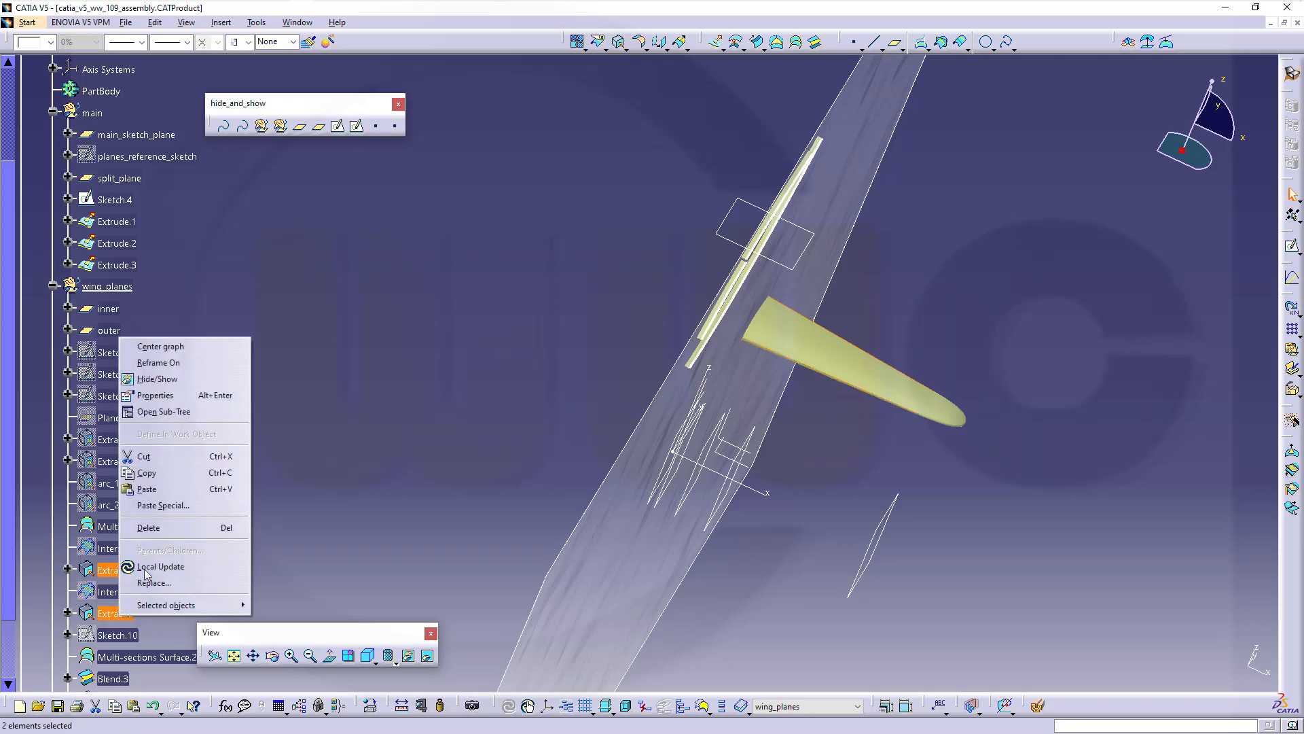
pyautogui.click(189, 381)
pyautogui.moveTo(430, 467); pyautogui.dragTo(457, 455, button='middle')
pyautogui.moveTo(535, 434); pyautogui.dragTo(604, 354, button='middle')
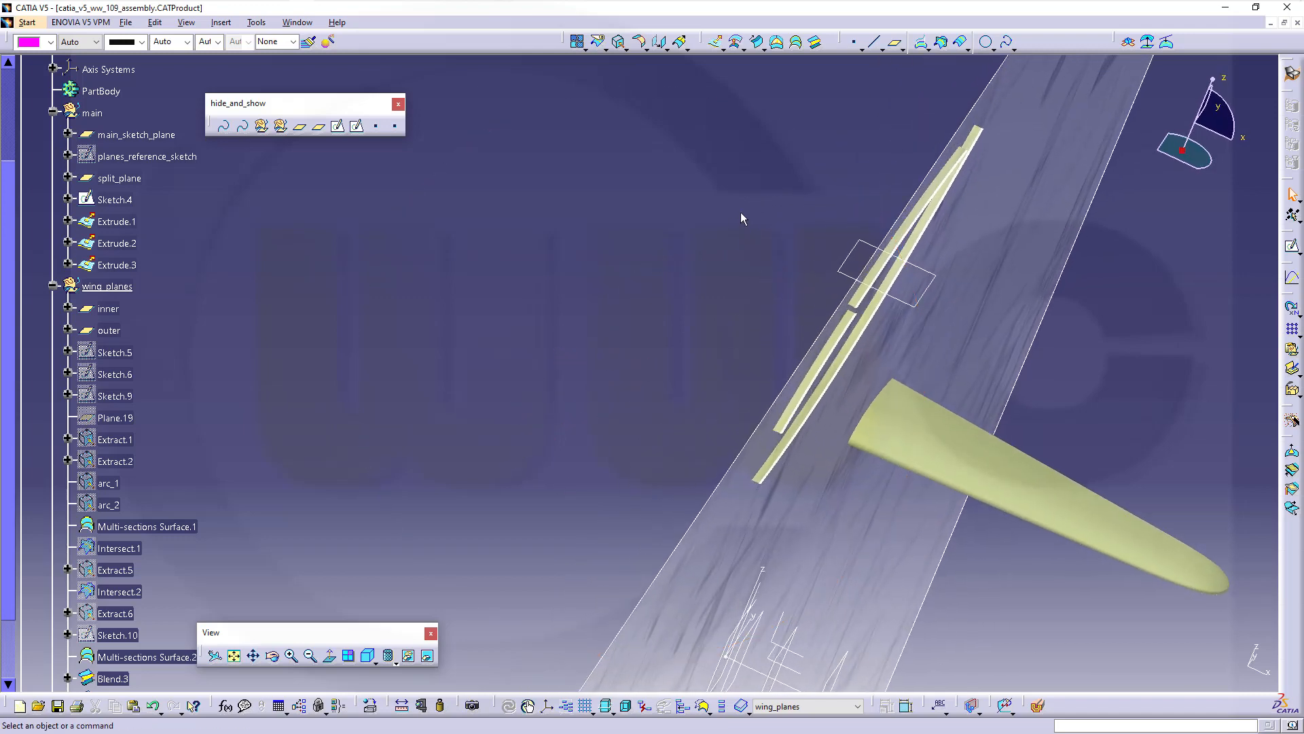
# Extrapolate Multi-sections Surface.1 from its extracted root edge up to main_sketch_plane
pyautogui.click(681, 43)
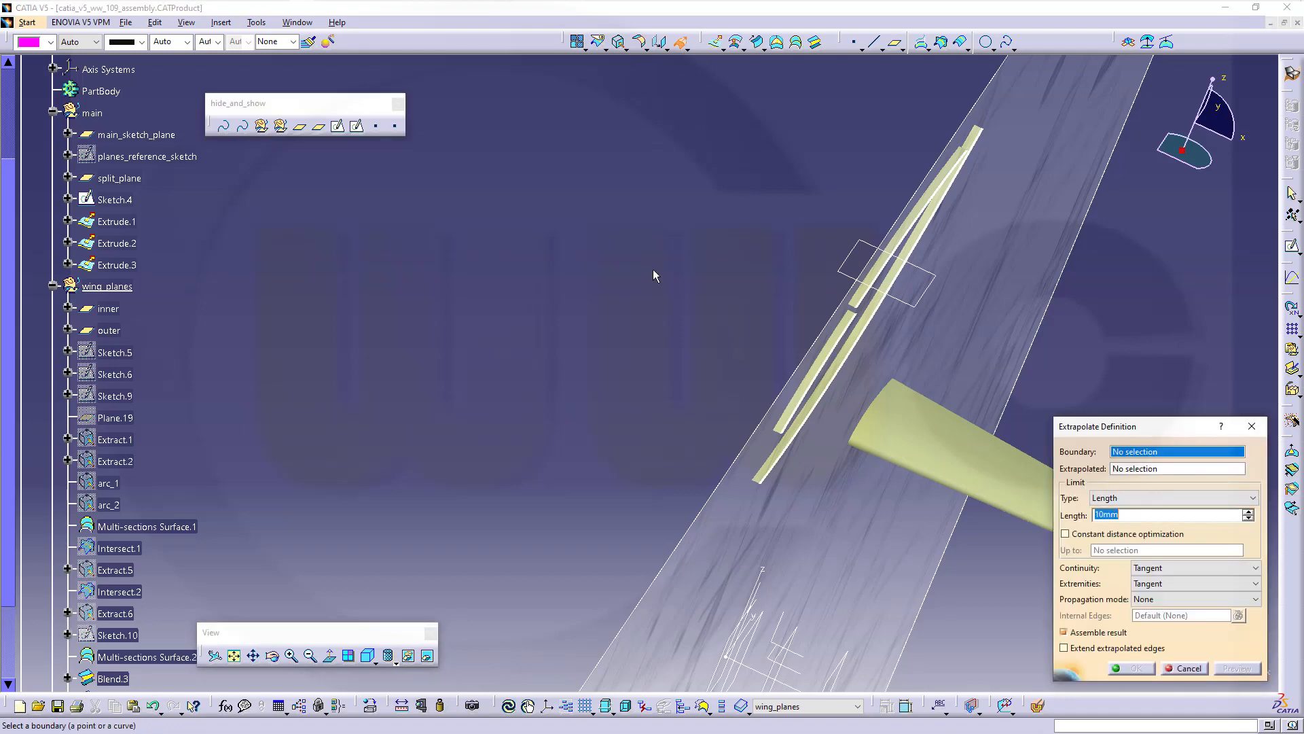
pyautogui.moveTo(666, 277)
pyautogui.mouseDown(button='middle')
pyautogui.moveTo(612, 253)
pyautogui.moveTo(655, 271)
pyautogui.moveTo(652, 290)
pyautogui.mouseUp(button='middle')
pyautogui.moveTo(926, 365); pyautogui.dragTo(853, 278, button='middle')
pyautogui.rightClick(1165, 460)
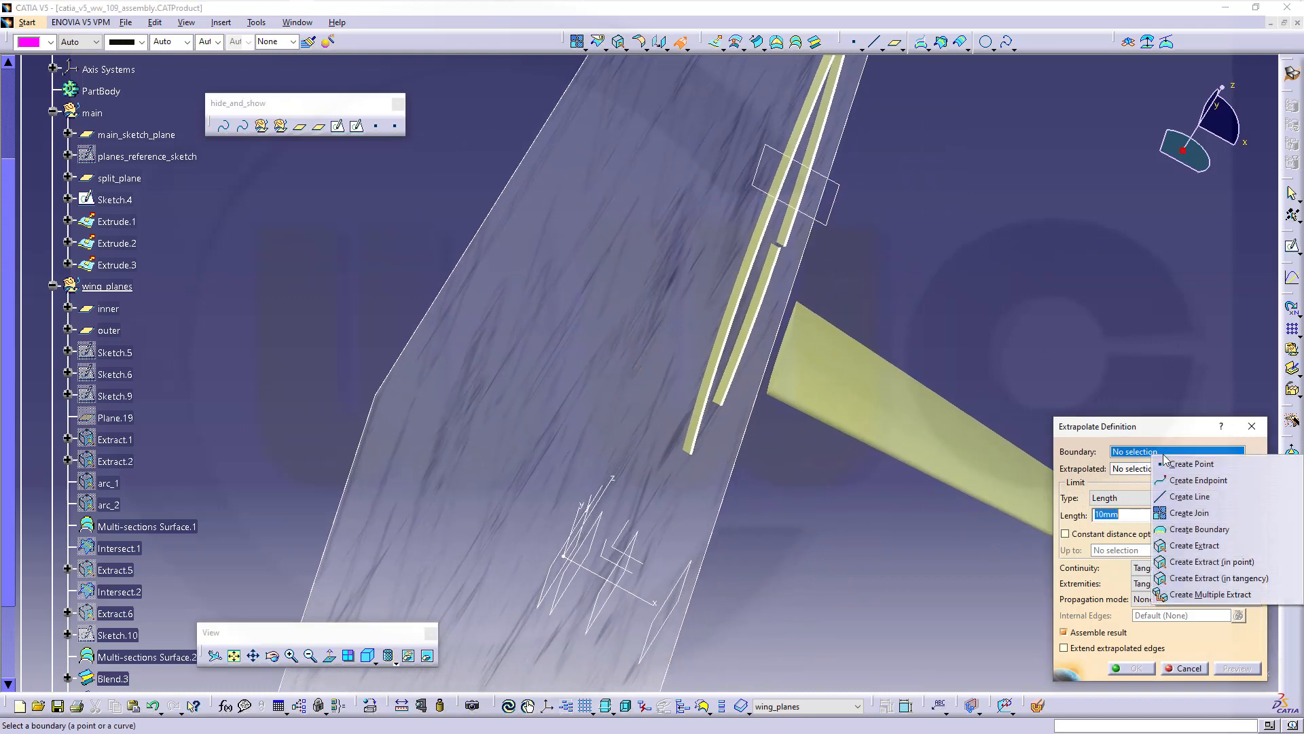
pyautogui.click(1216, 578)
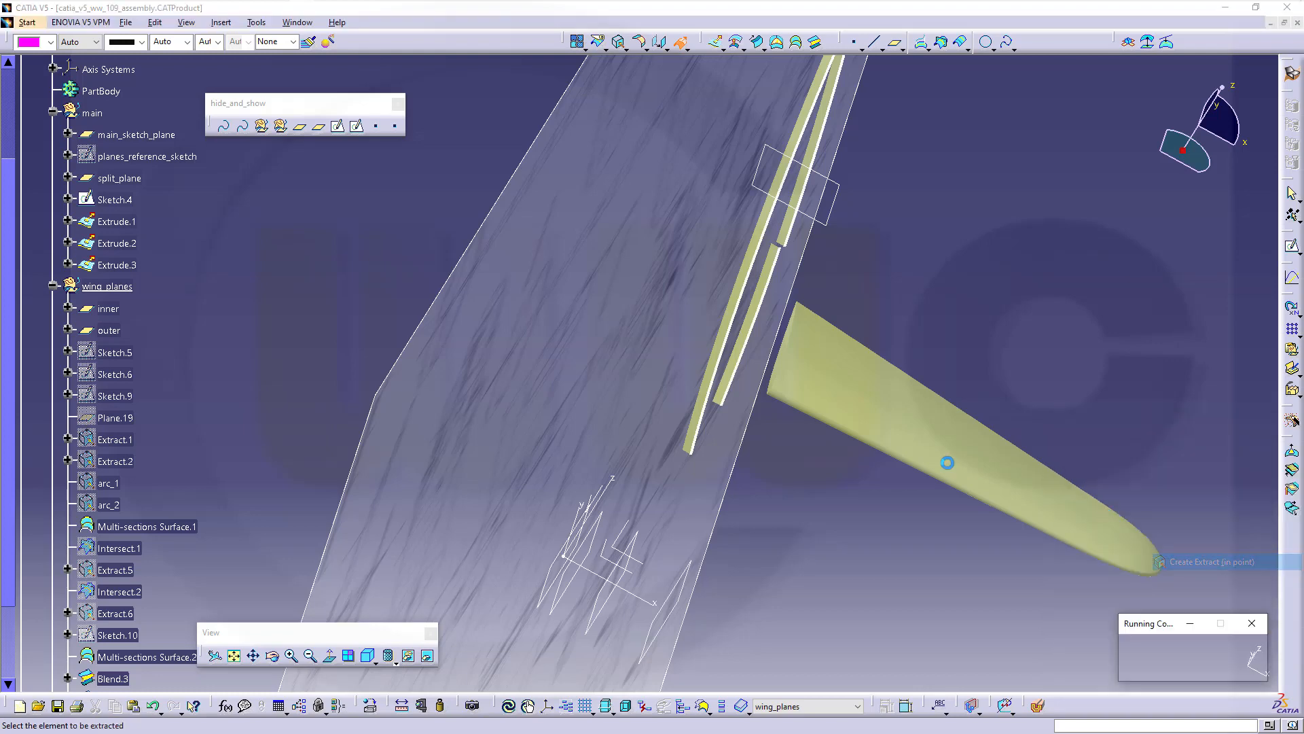
pyautogui.click(784, 377)
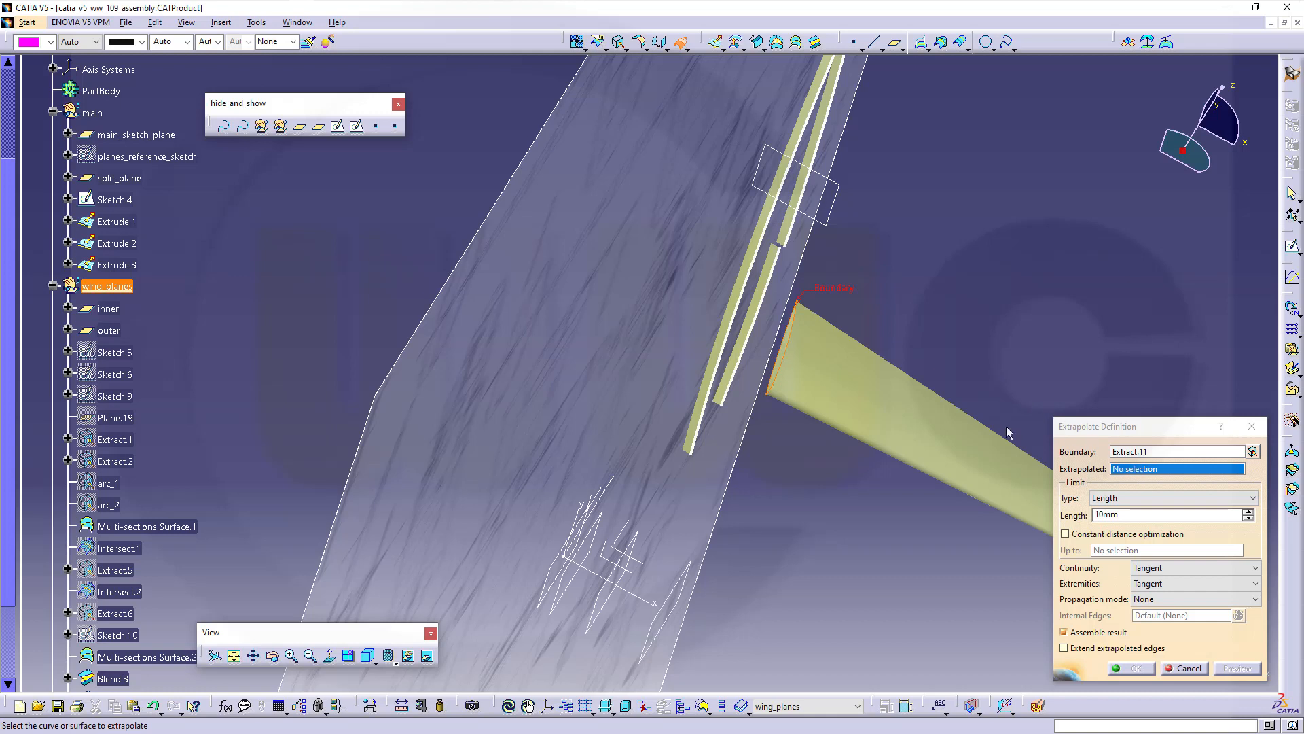
pyautogui.click(840, 375)
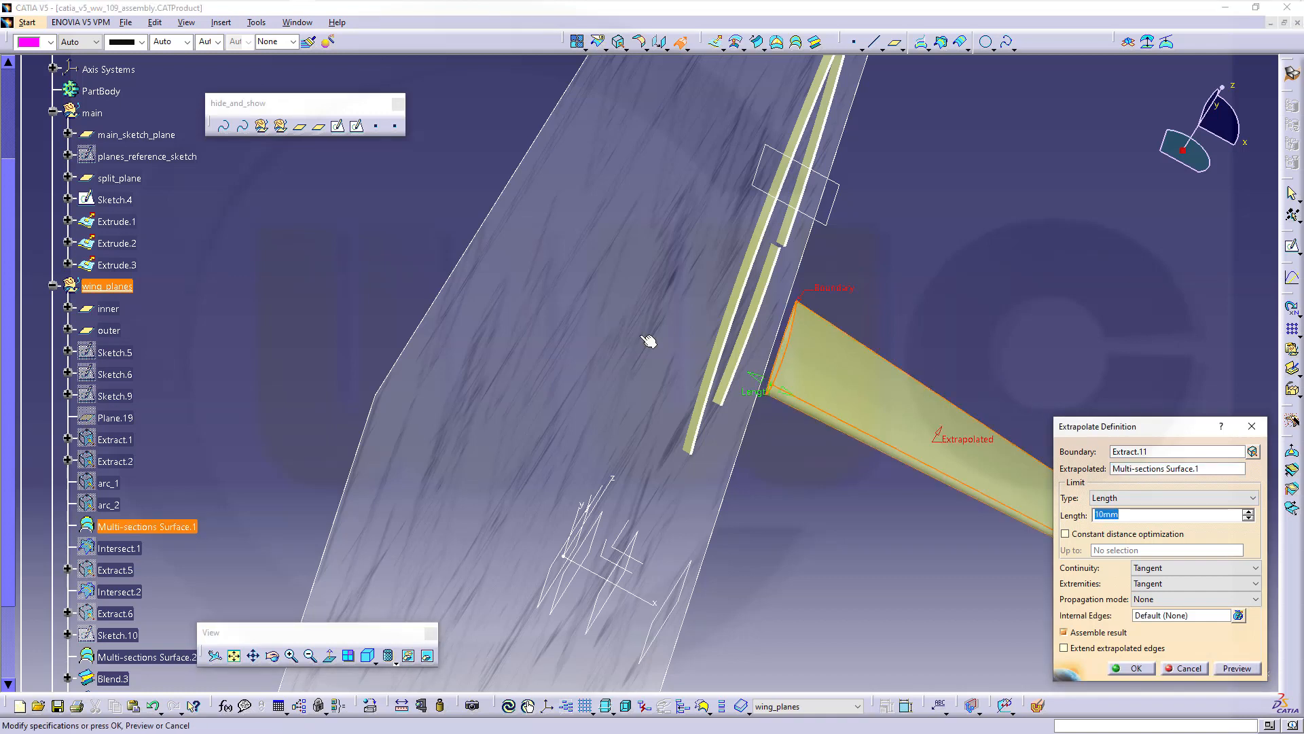
pyautogui.click(1254, 498)
pyautogui.click(1145, 527)
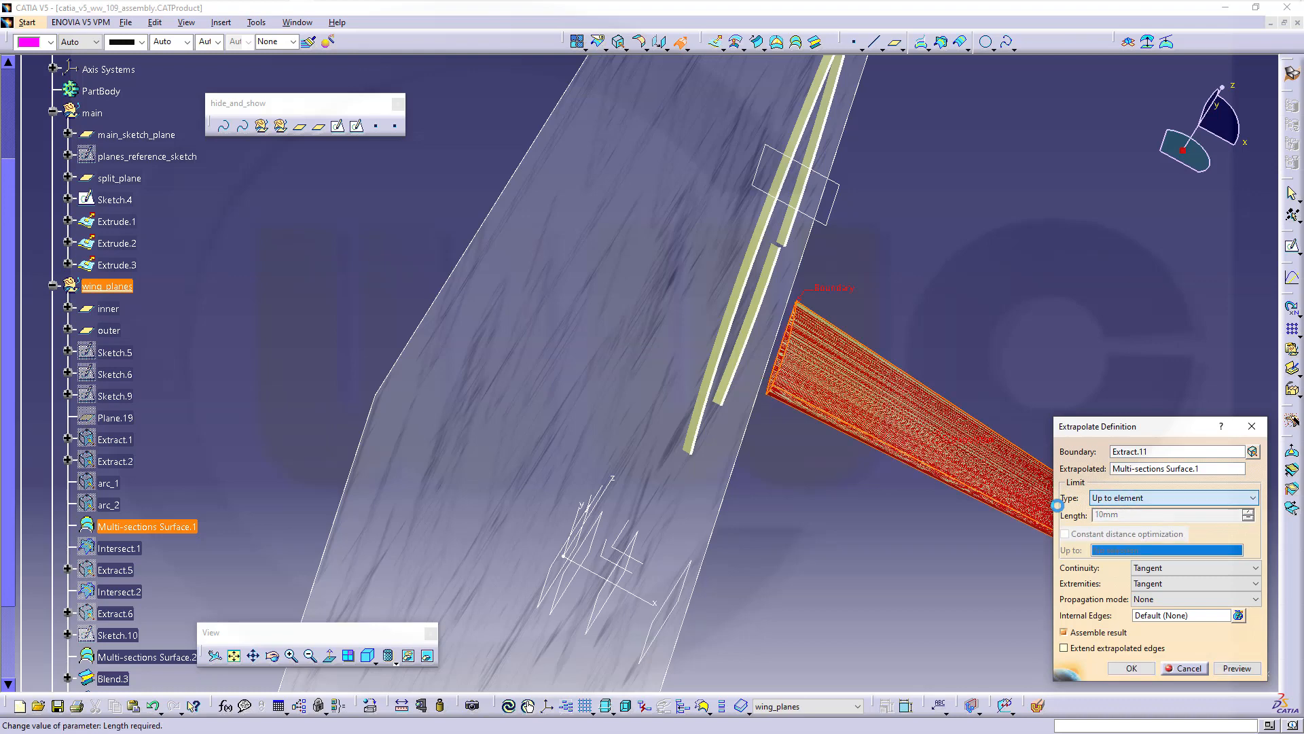
pyautogui.click(136, 135)
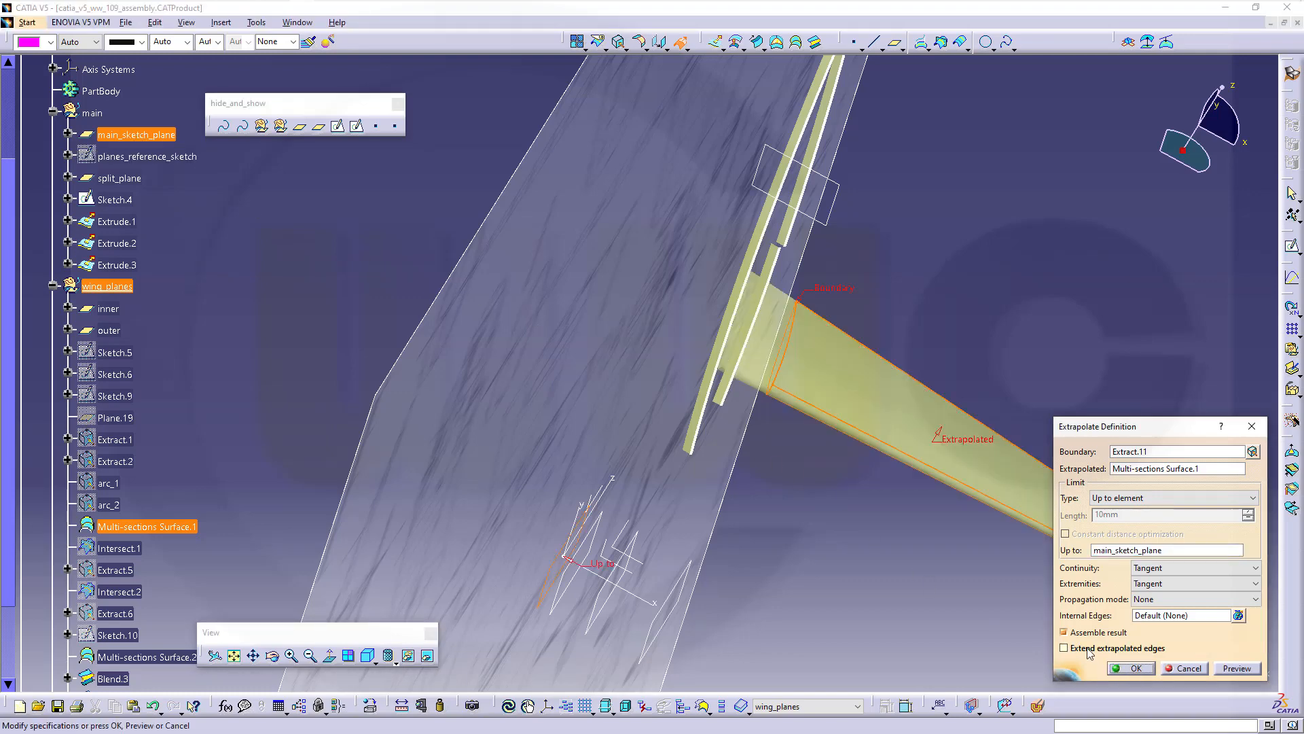
pyautogui.click(1136, 667)
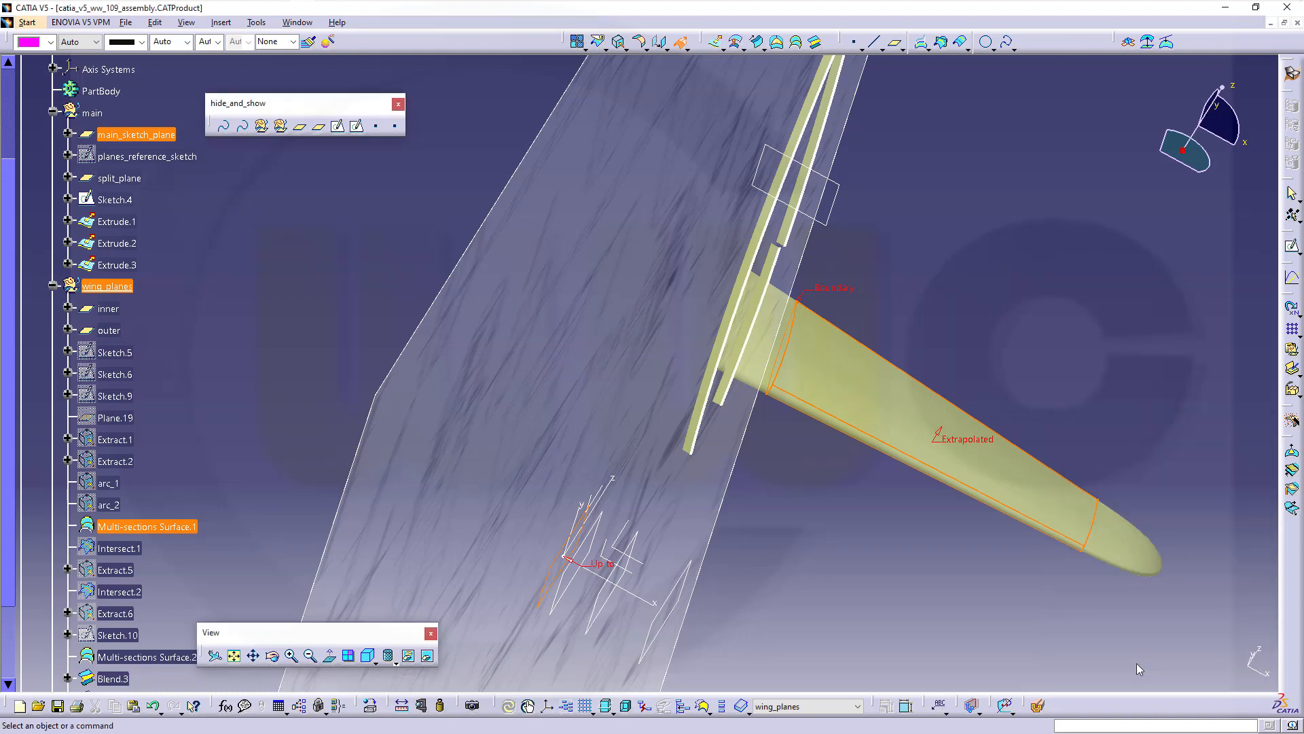
# Join Extrapol.1, Blend.3, Multi-sections Surface.2 and Blend.4 into Join.2
pyautogui.moveTo(952, 573); pyautogui.dragTo(785, 540, button='middle')
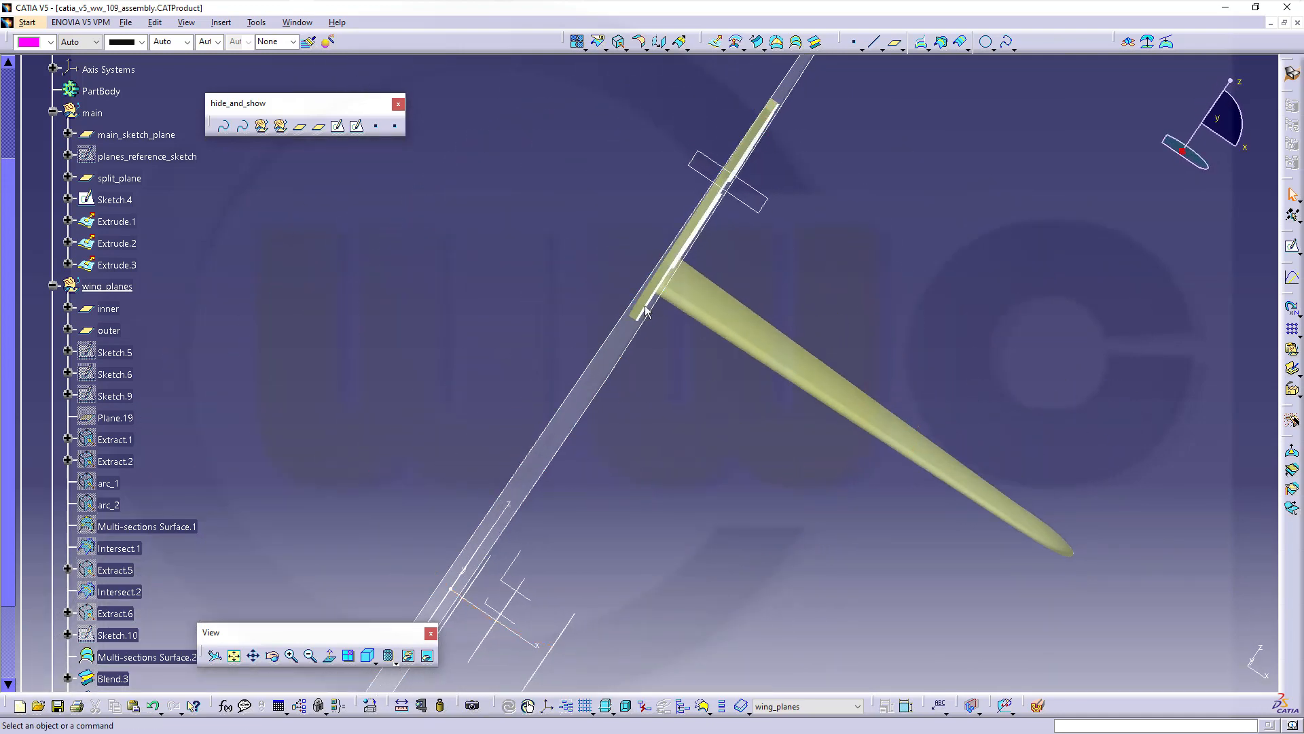
pyautogui.click(578, 42)
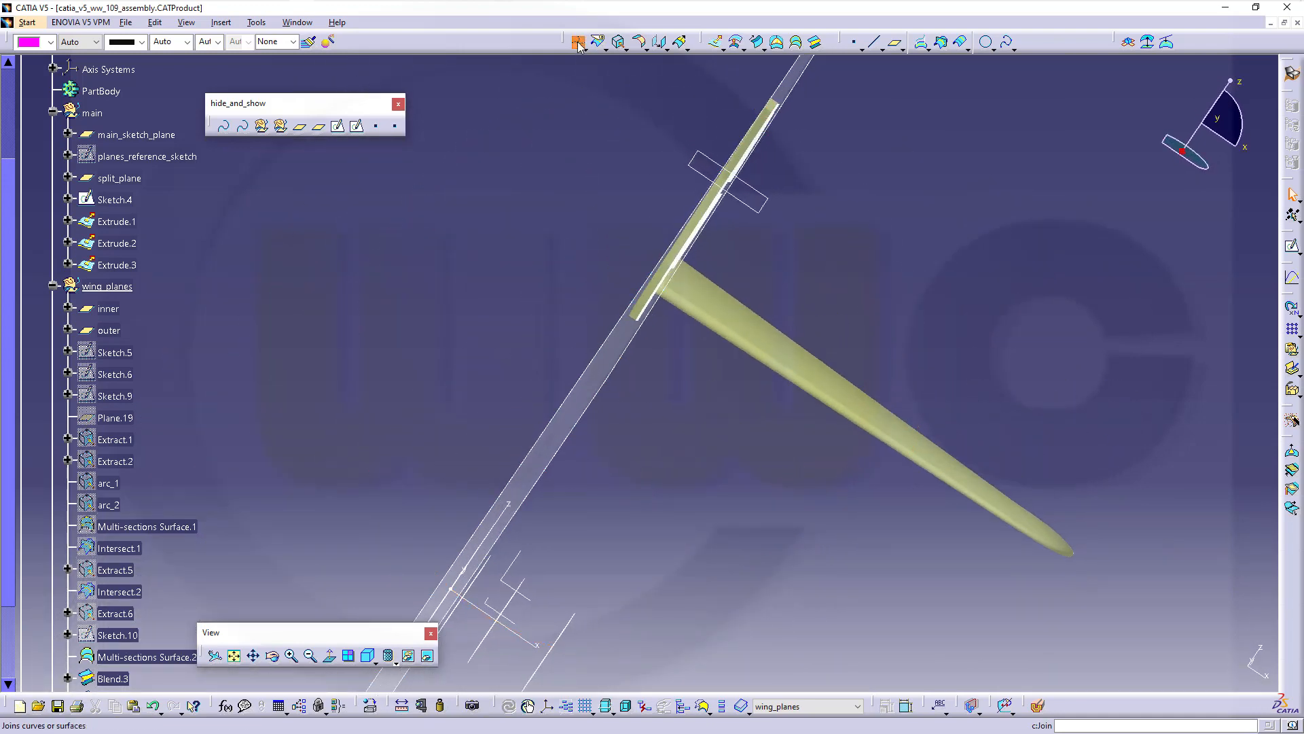
pyautogui.click(842, 384)
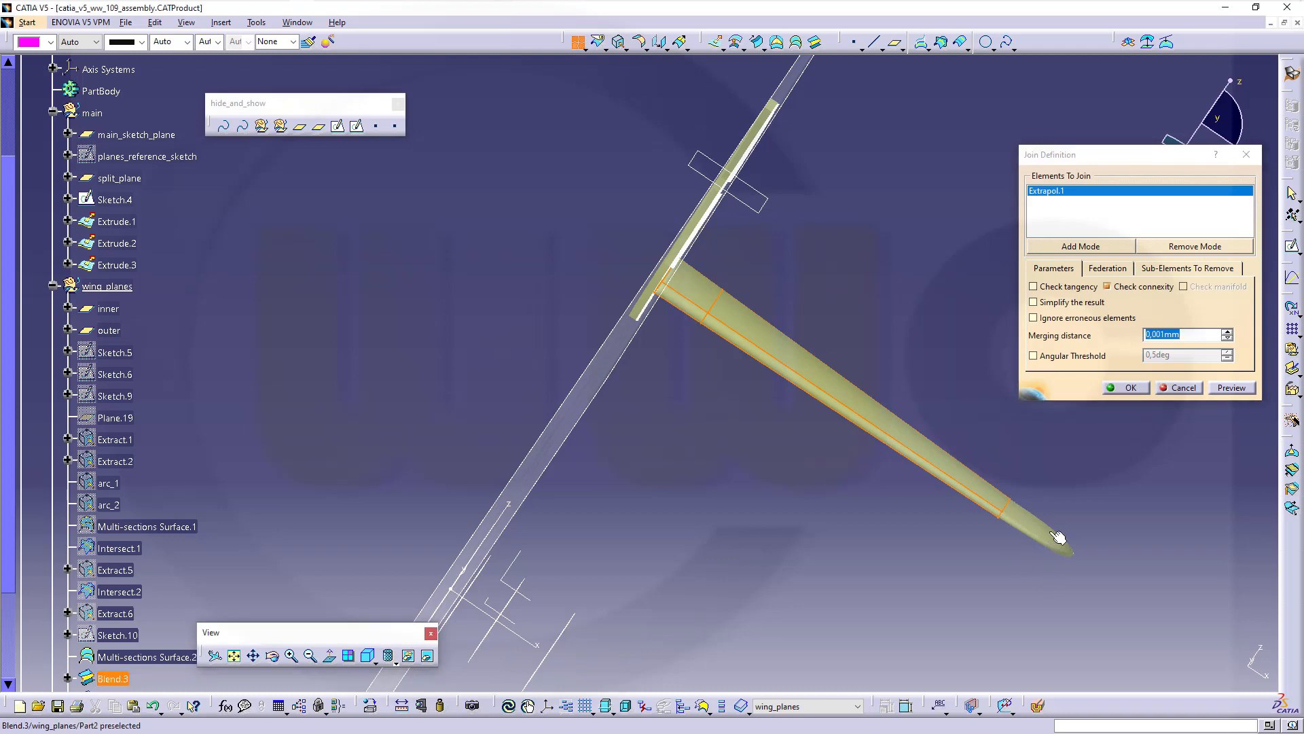
pyautogui.click(1056, 542)
pyautogui.moveTo(1027, 626); pyautogui.dragTo(580, 211, button='middle')
pyautogui.click(883, 411)
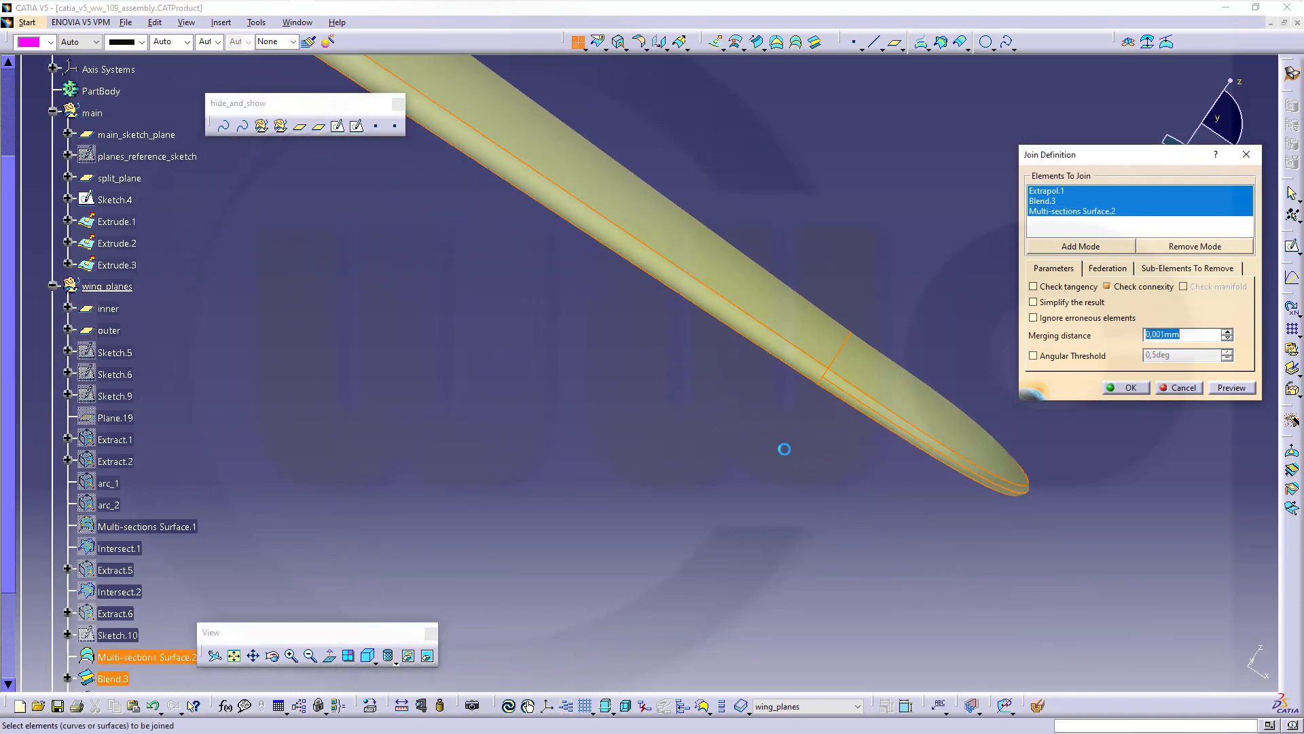
pyautogui.moveTo(781, 446); pyautogui.dragTo(727, 404, button='middle')
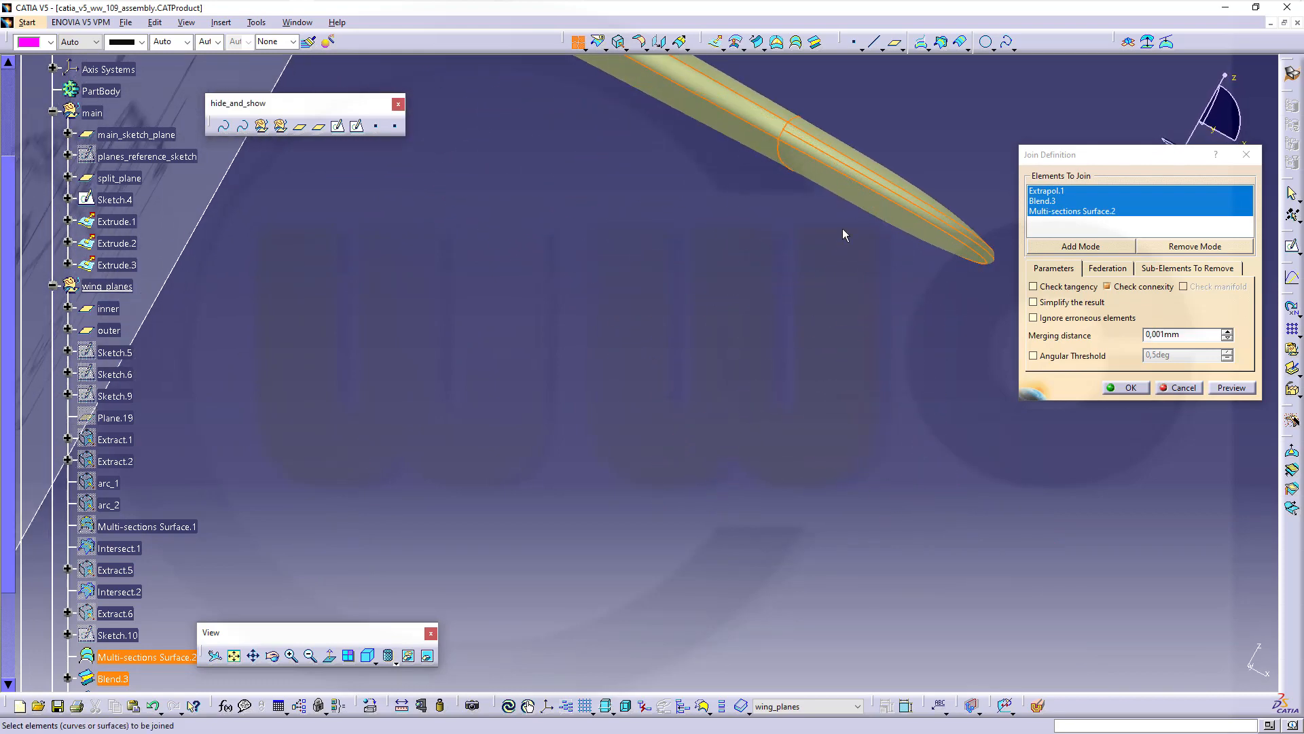
pyautogui.click(863, 201)
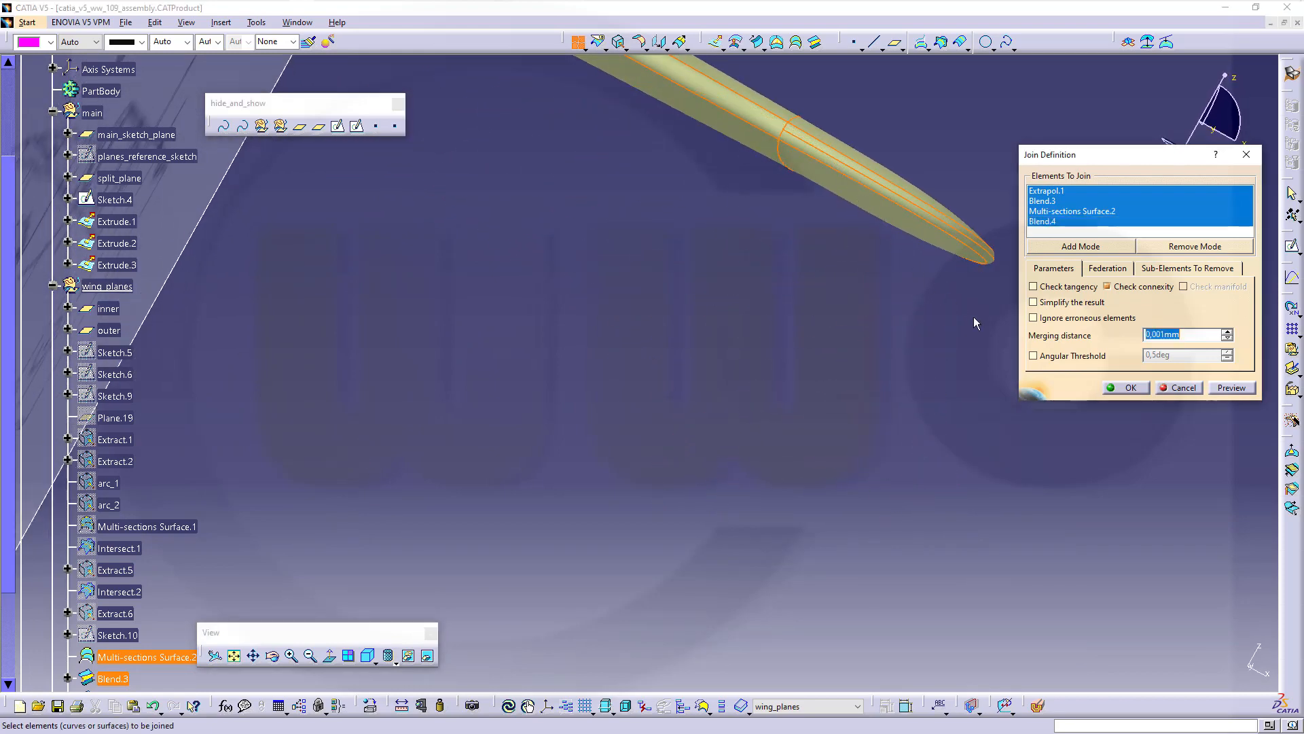
pyautogui.click(1129, 389)
pyautogui.moveTo(586, 352); pyautogui.dragTo(672, 479, button='middle')
pyautogui.click(654, 333)
pyautogui.scroll(-3, 166, 625)
pyautogui.scroll(1, 165, 625)
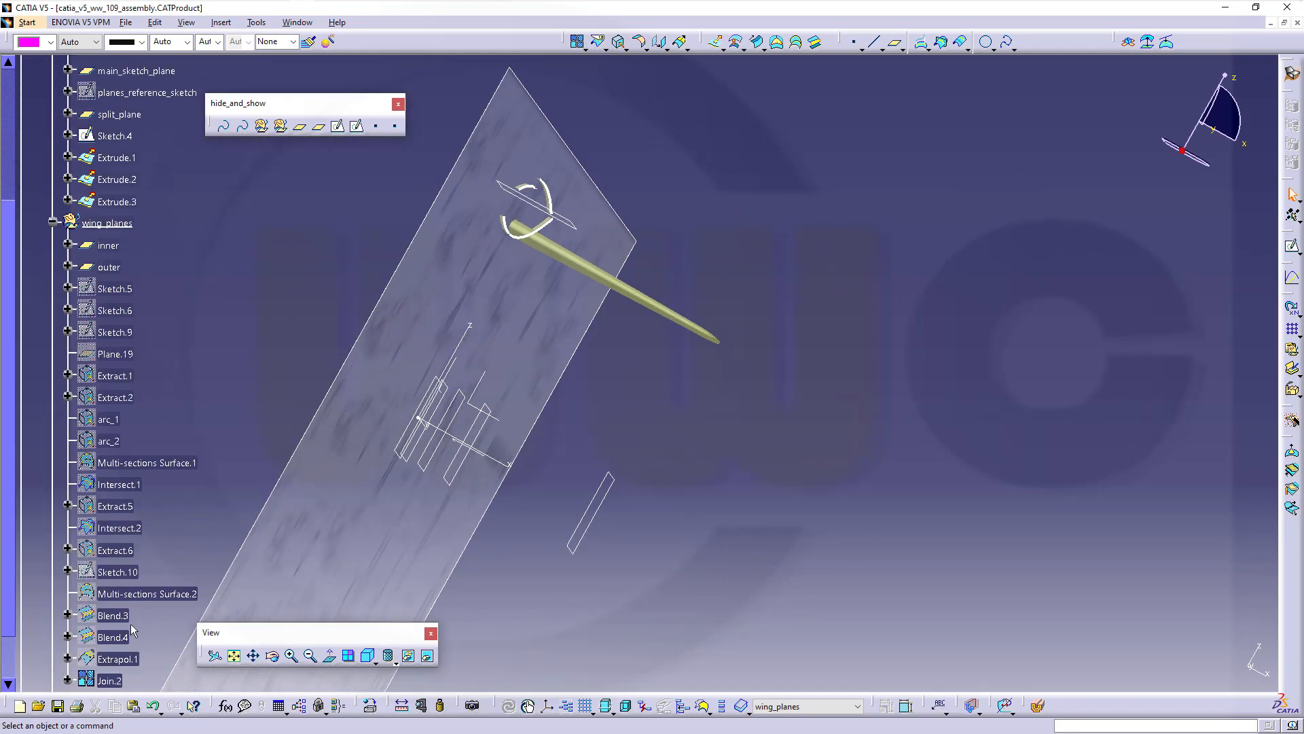
pyautogui.click(109, 680)
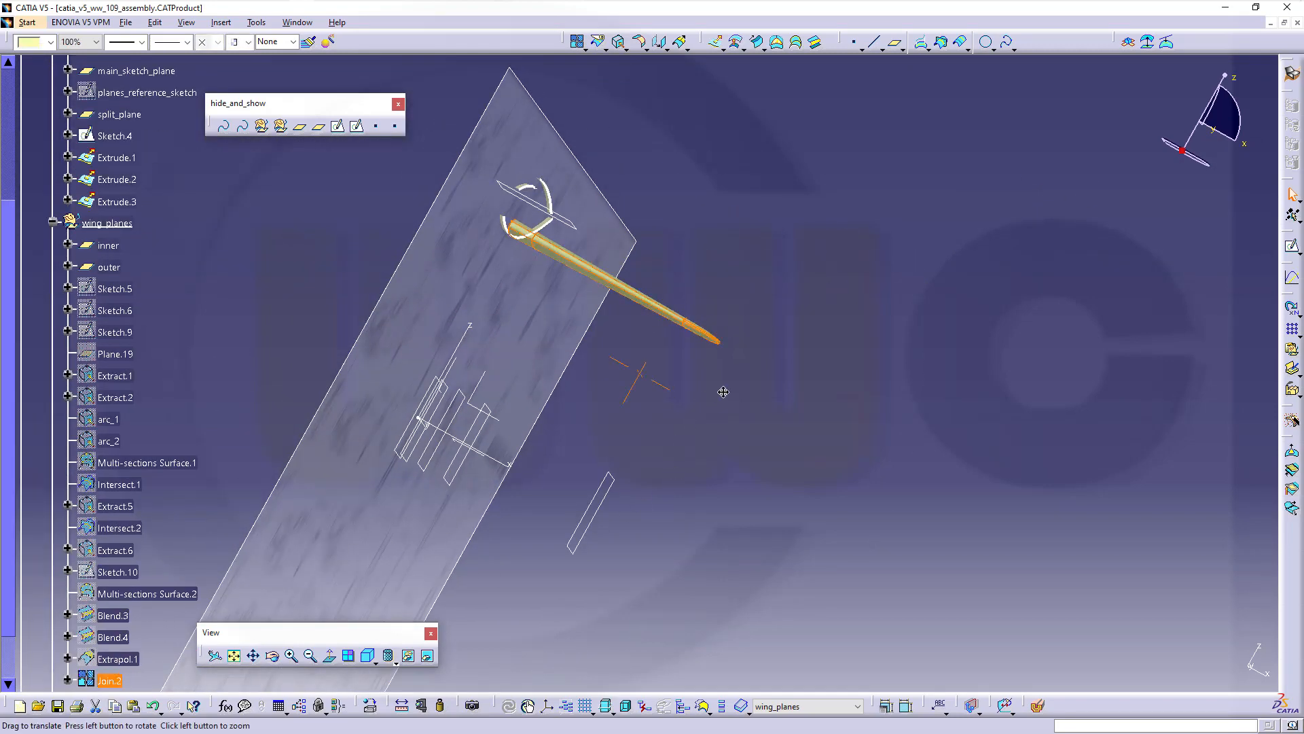
pyautogui.moveTo(722, 384)
pyautogui.mouseDown(button='middle')
pyautogui.moveTo(843, 431)
pyautogui.moveTo(582, 239)
pyautogui.moveTo(515, 285)
pyautogui.moveTo(469, 276)
pyautogui.moveTo(847, 503)
pyautogui.moveTo(836, 455)
pyautogui.moveTo(926, 471)
pyautogui.moveTo(888, 467)
pyautogui.moveTo(1019, 445)
pyautogui.moveTo(740, 361)
pyautogui.moveTo(765, 355)
pyautogui.mouseUp(button='middle')
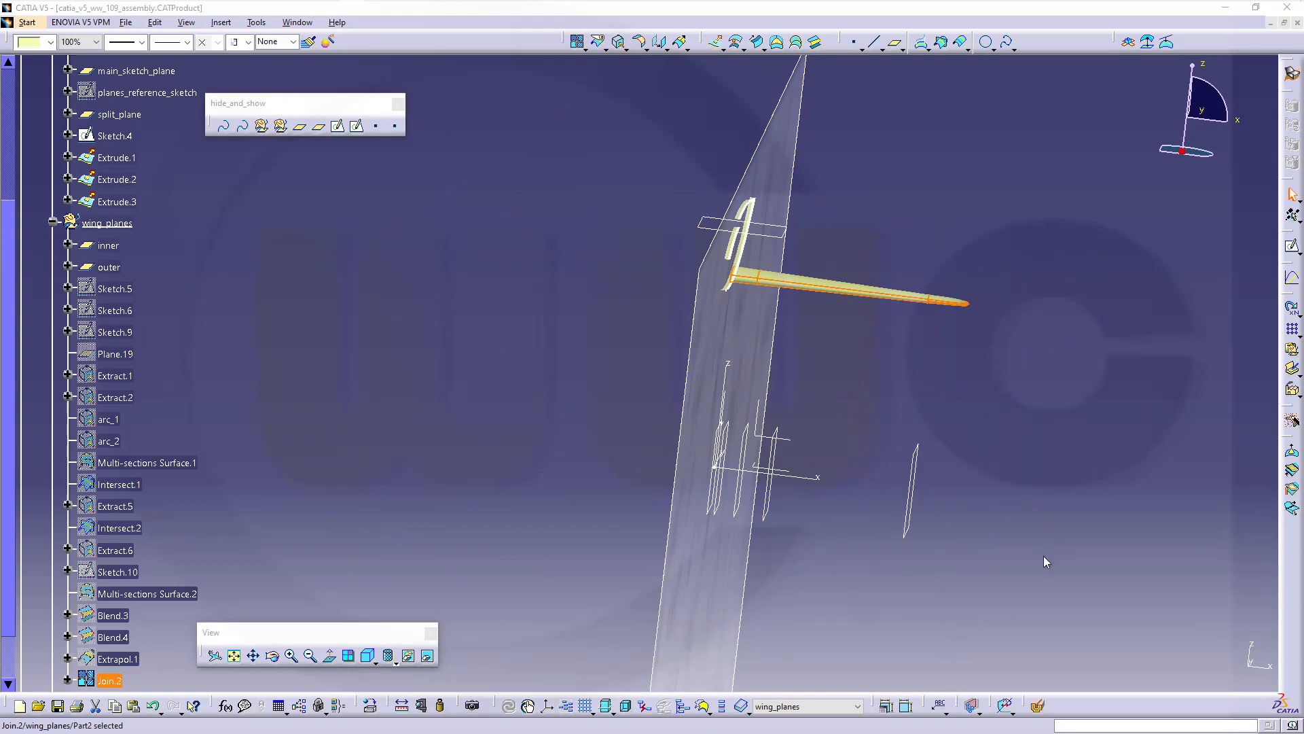
pyautogui.moveTo(985, 572); pyautogui.dragTo(800, 462, button='middle')
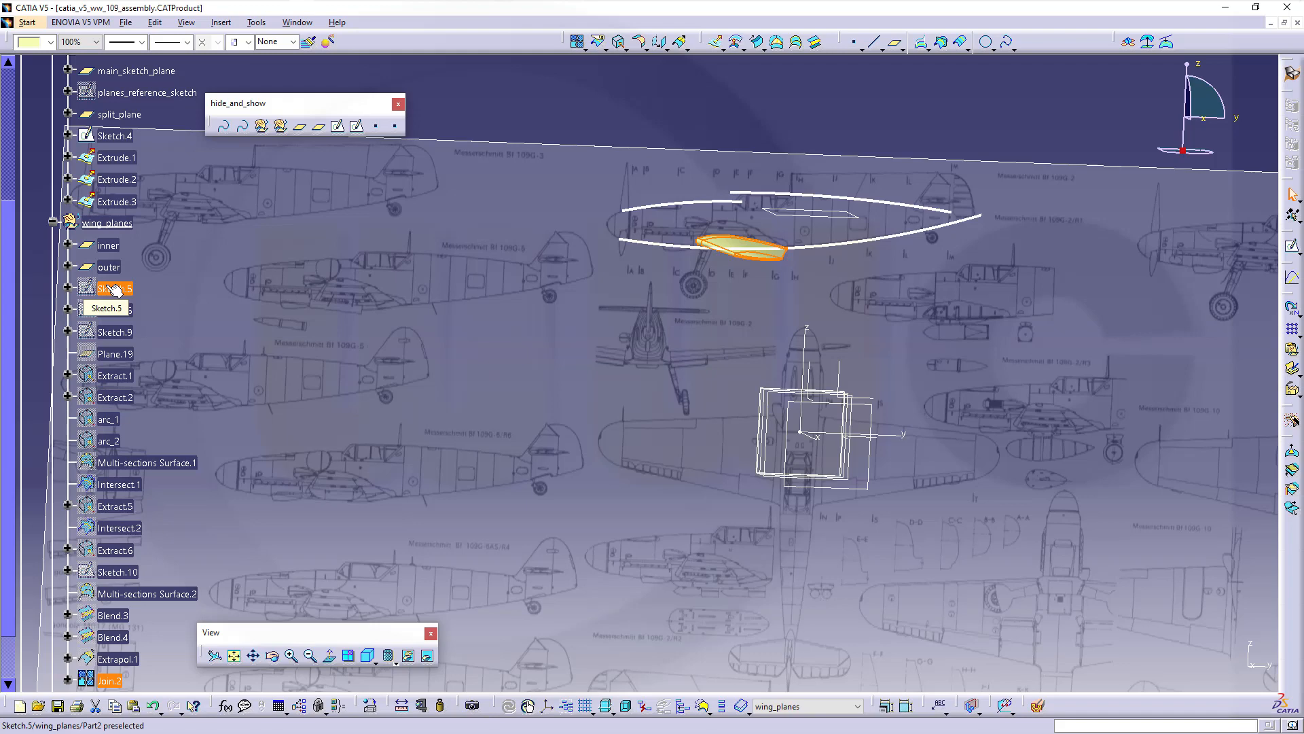
# In Sketch.5, draw the root airfoil's chord line from leading to trailing edge as an output feature
pyautogui.doubleClick(112, 289)
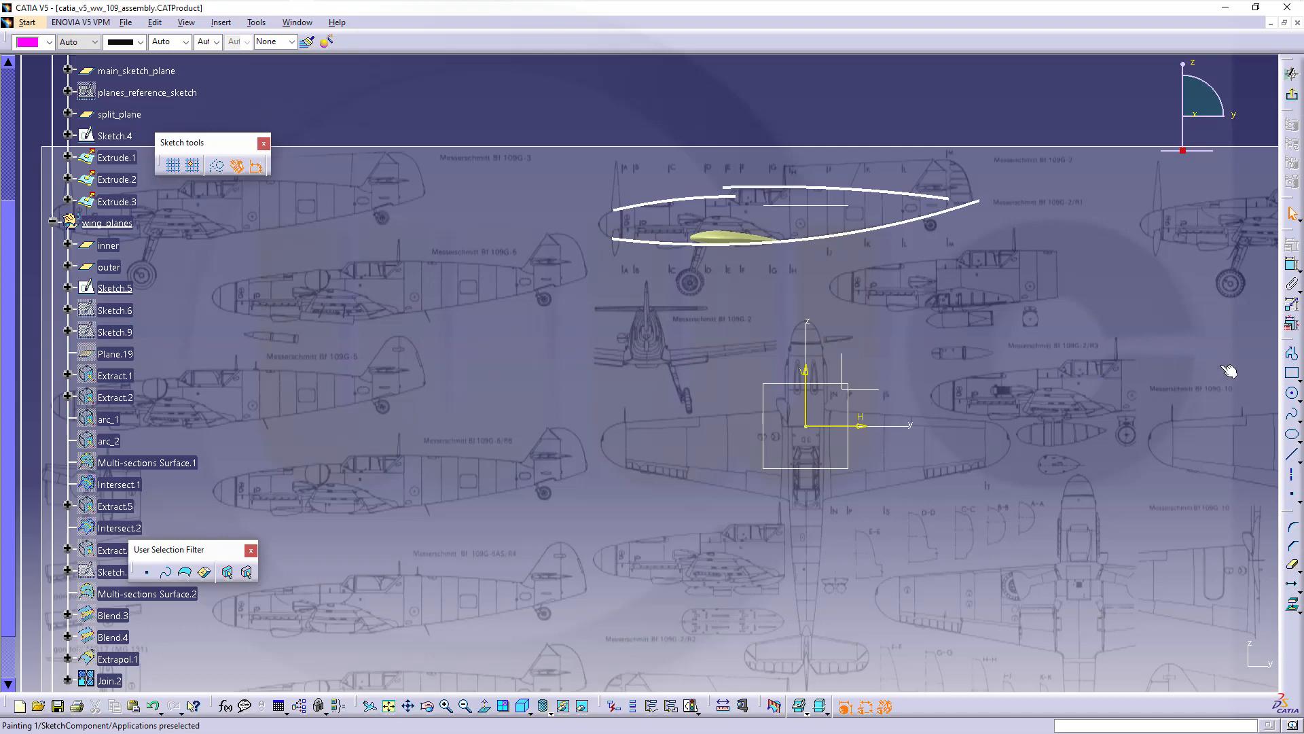
pyautogui.click(1292, 453)
pyautogui.moveTo(817, 359)
pyautogui.mouseDown(button='middle')
pyautogui.moveTo(723, 469)
pyautogui.moveTo(734, 295)
pyautogui.mouseUp(button='middle')
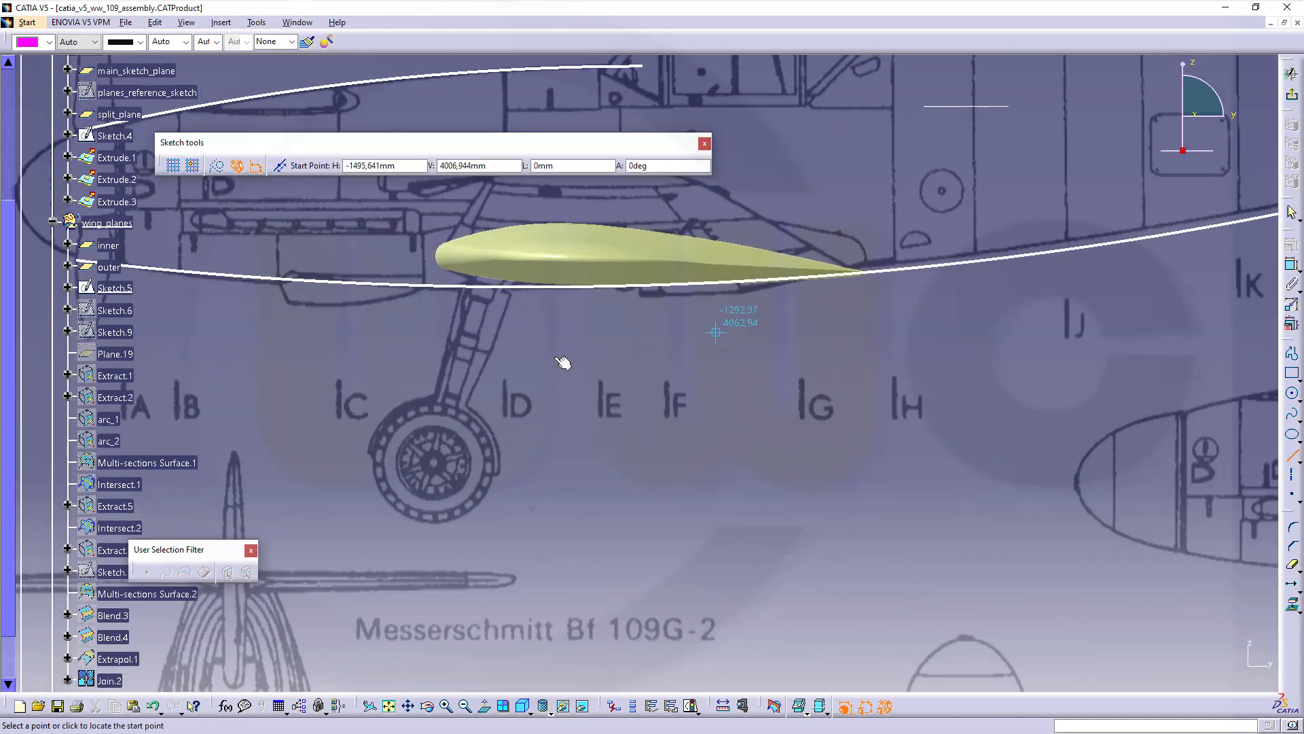
pyautogui.click(426, 256)
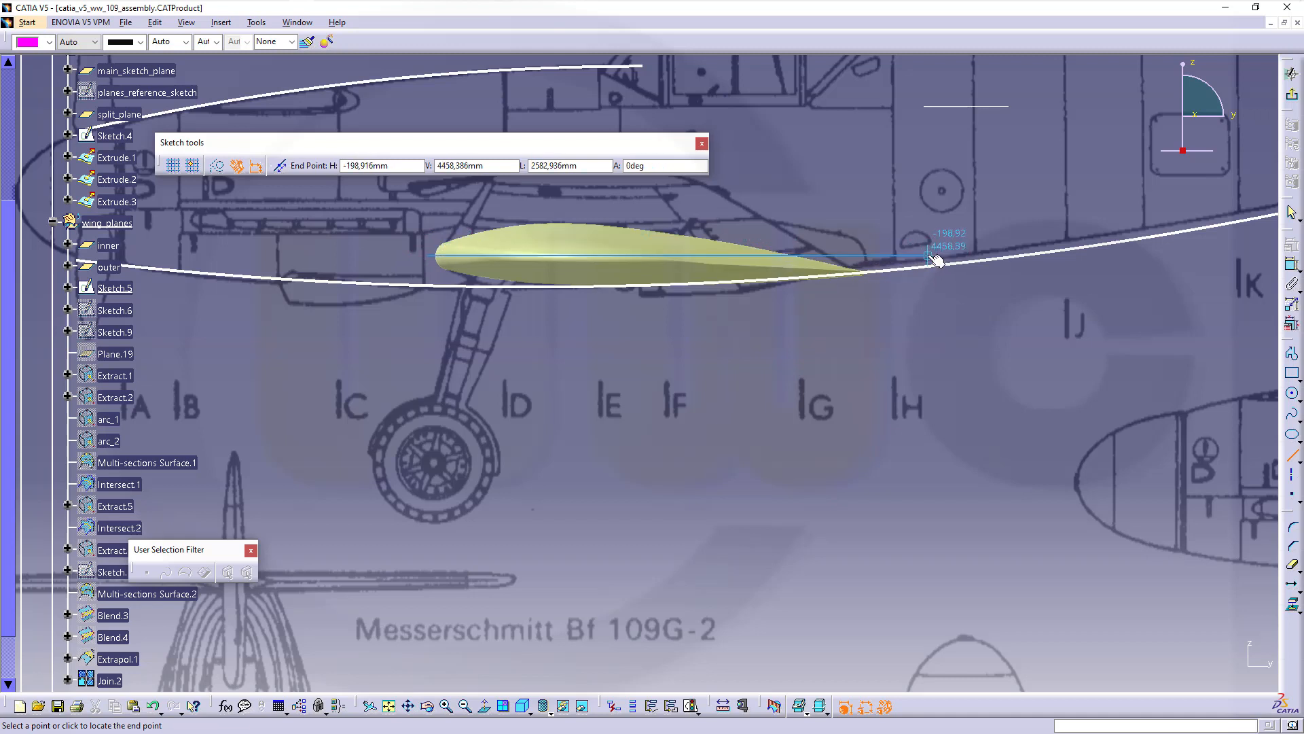
pyautogui.click(929, 256)
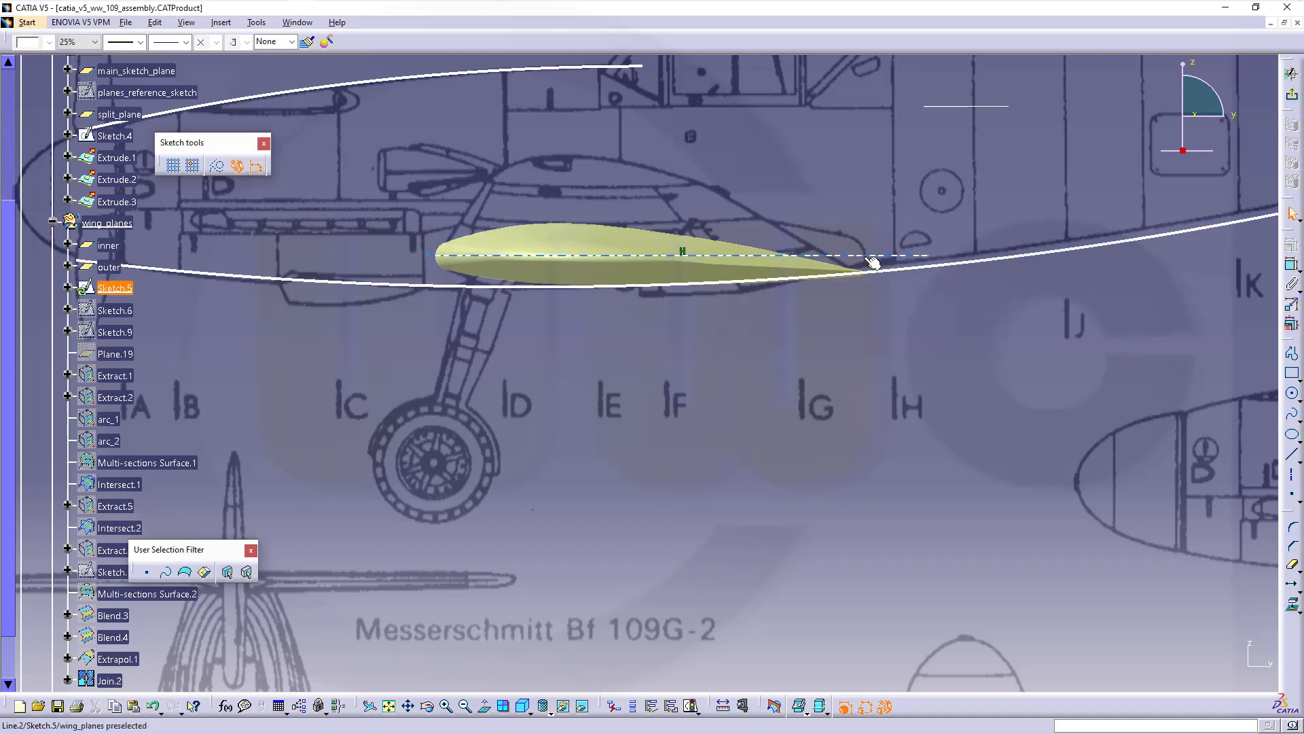
pyautogui.click(650, 708)
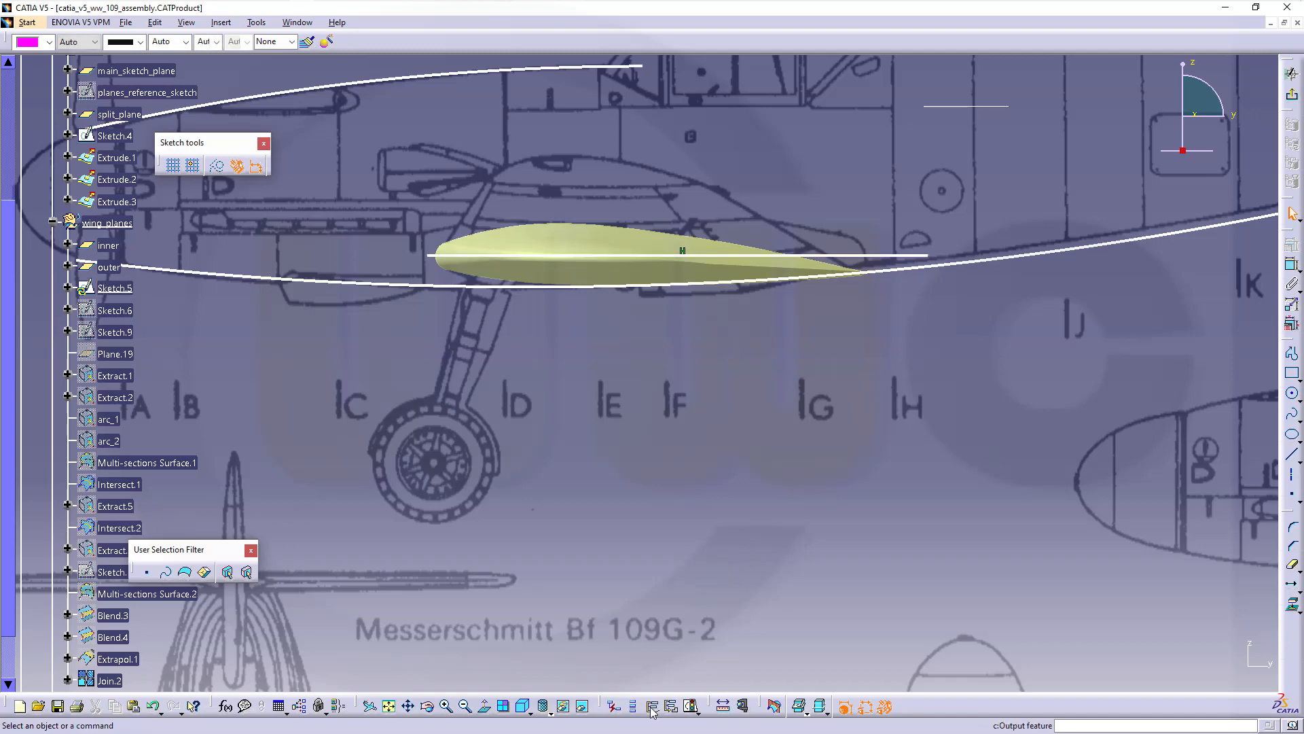
pyautogui.click(1292, 100)
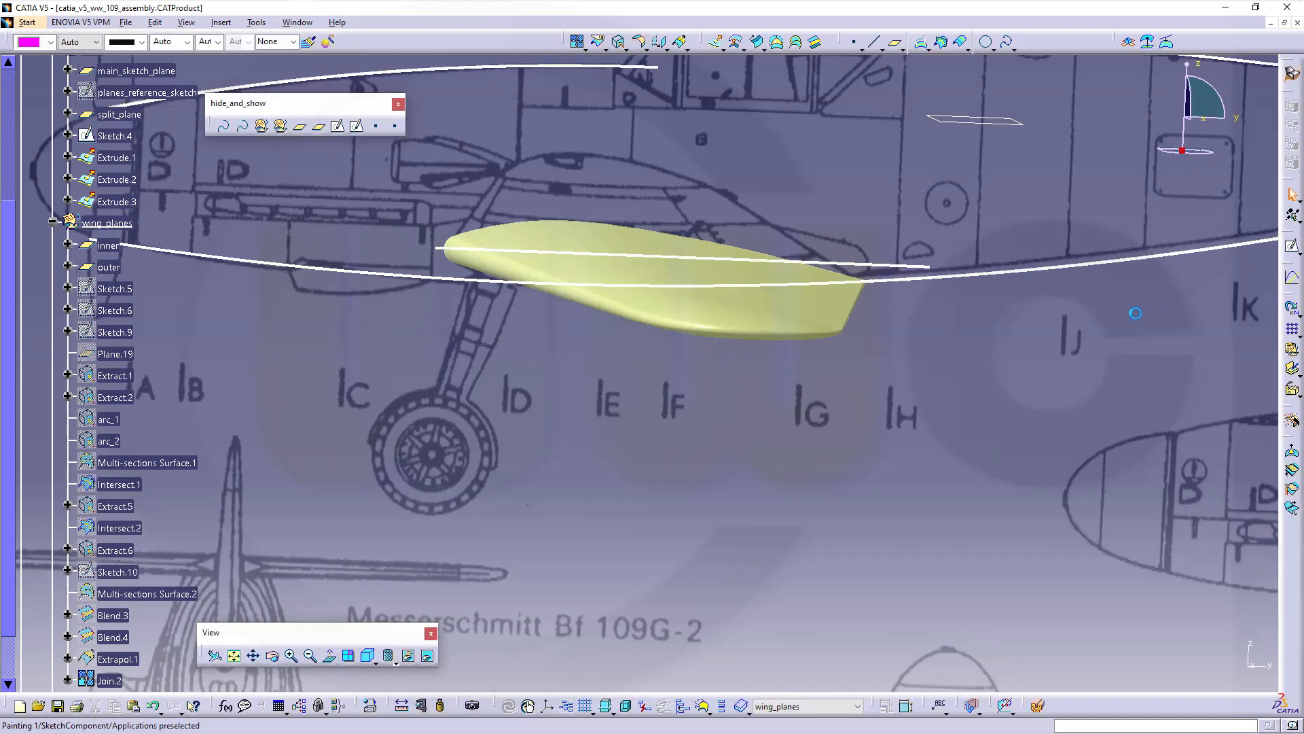
# Orbit to look along the wing span from the root and bring up the Transformations commands
pyautogui.moveTo(765, 446); pyautogui.dragTo(829, 466, button='middle')
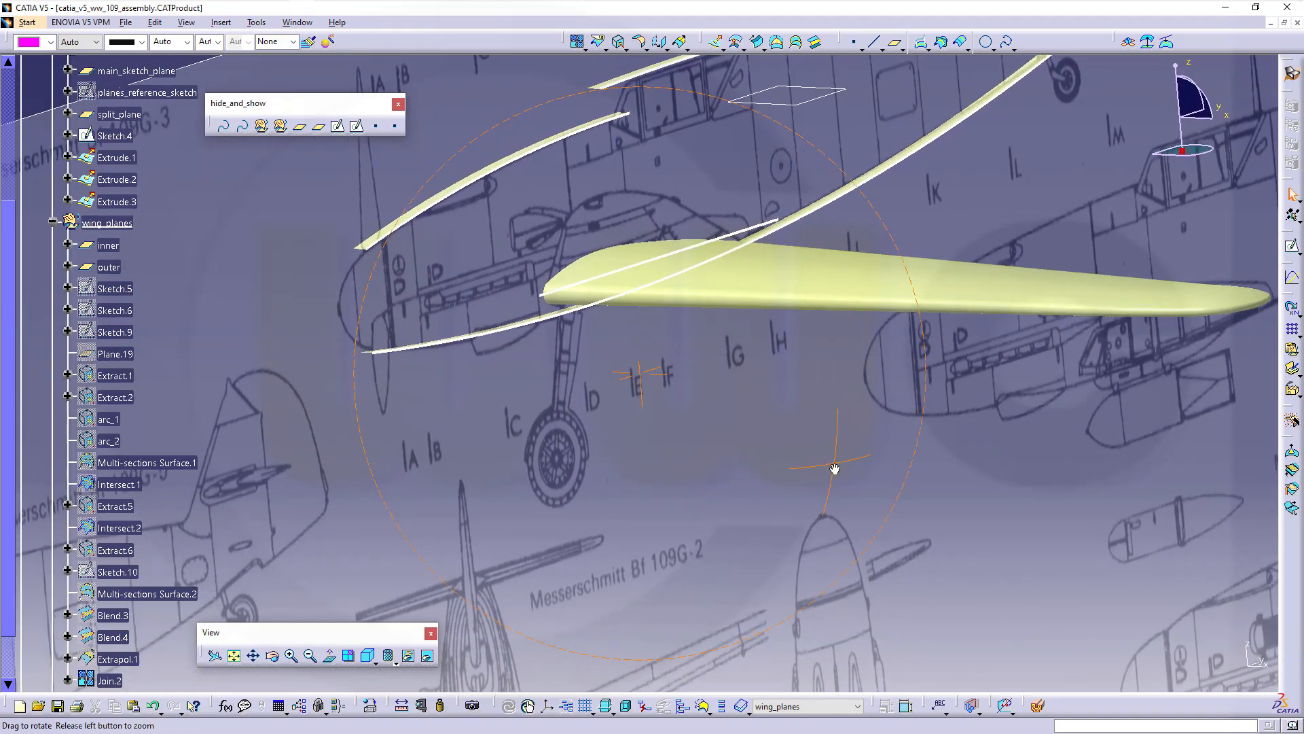
pyautogui.moveTo(729, 408); pyautogui.dragTo(684, 418, button='middle')
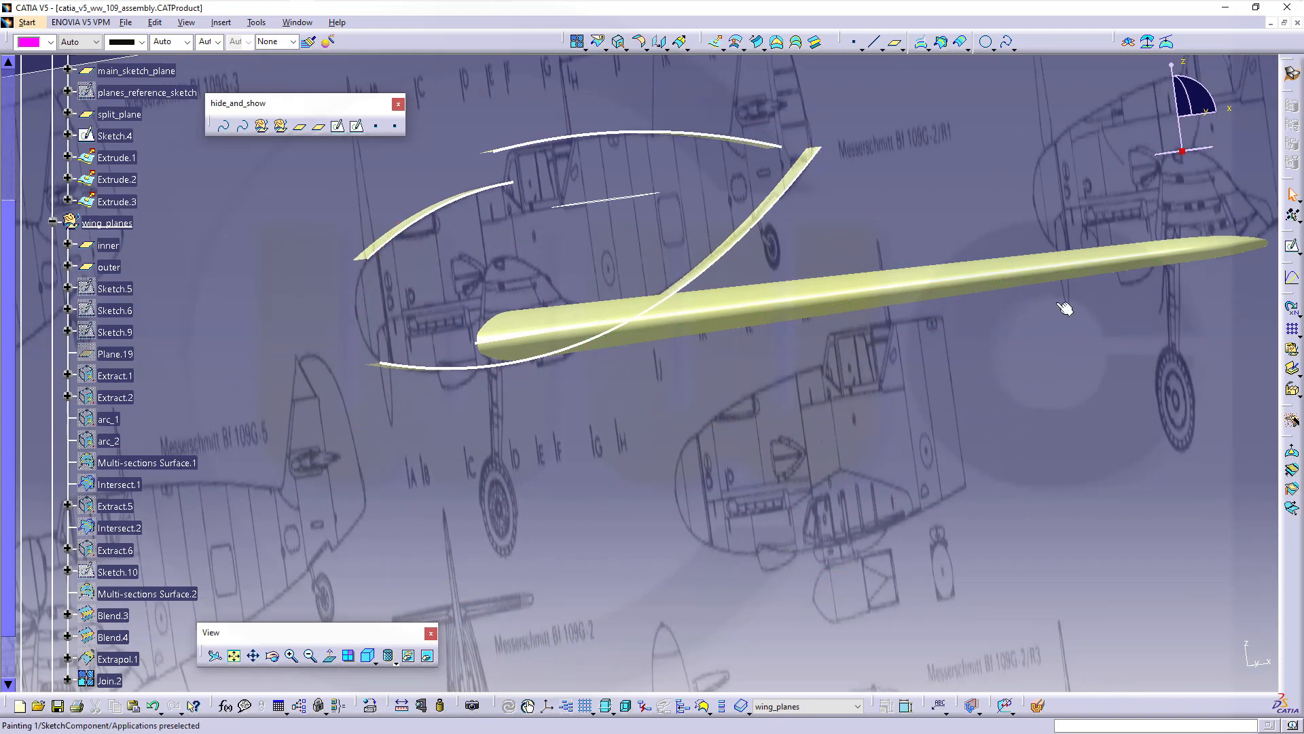
pyautogui.moveTo(461, 391); pyautogui.dragTo(393, 419, button='middle')
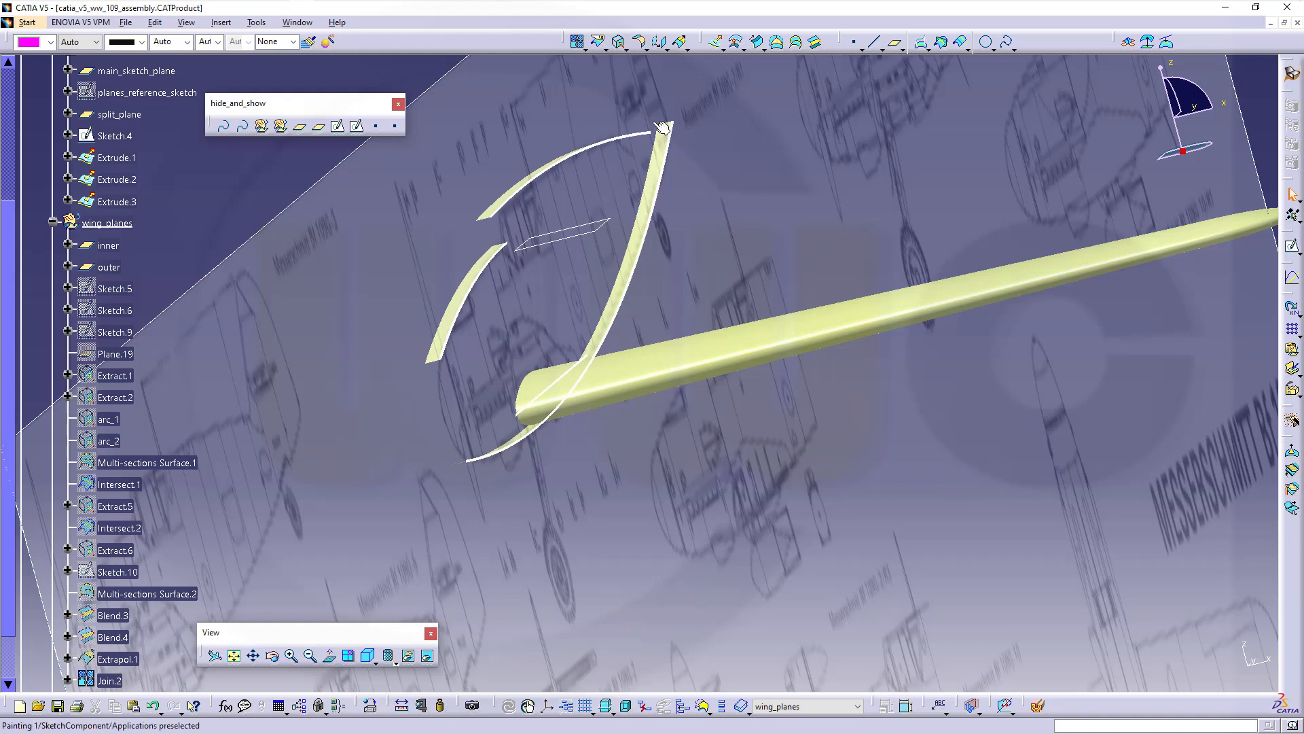
pyautogui.click(685, 46)
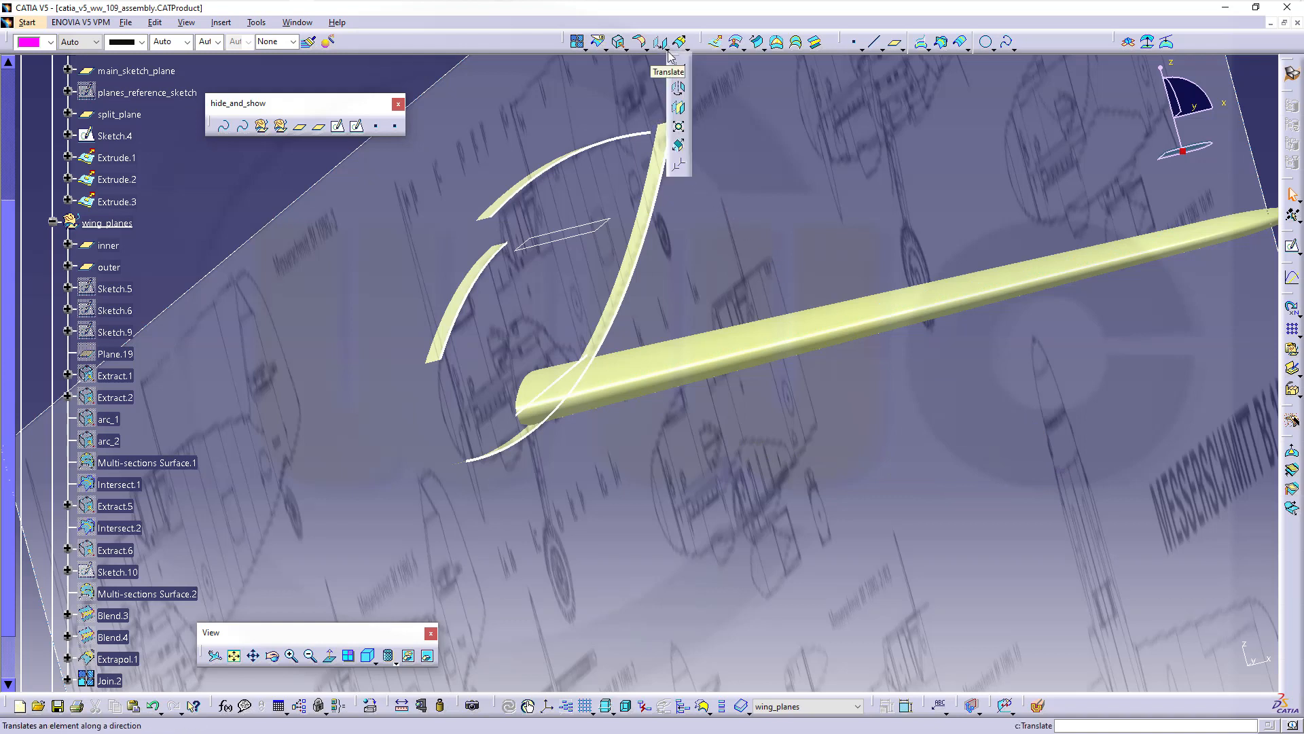
# Rotate Join.2 by 355 degrees about the root chord line Line.2
pyautogui.click(680, 89)
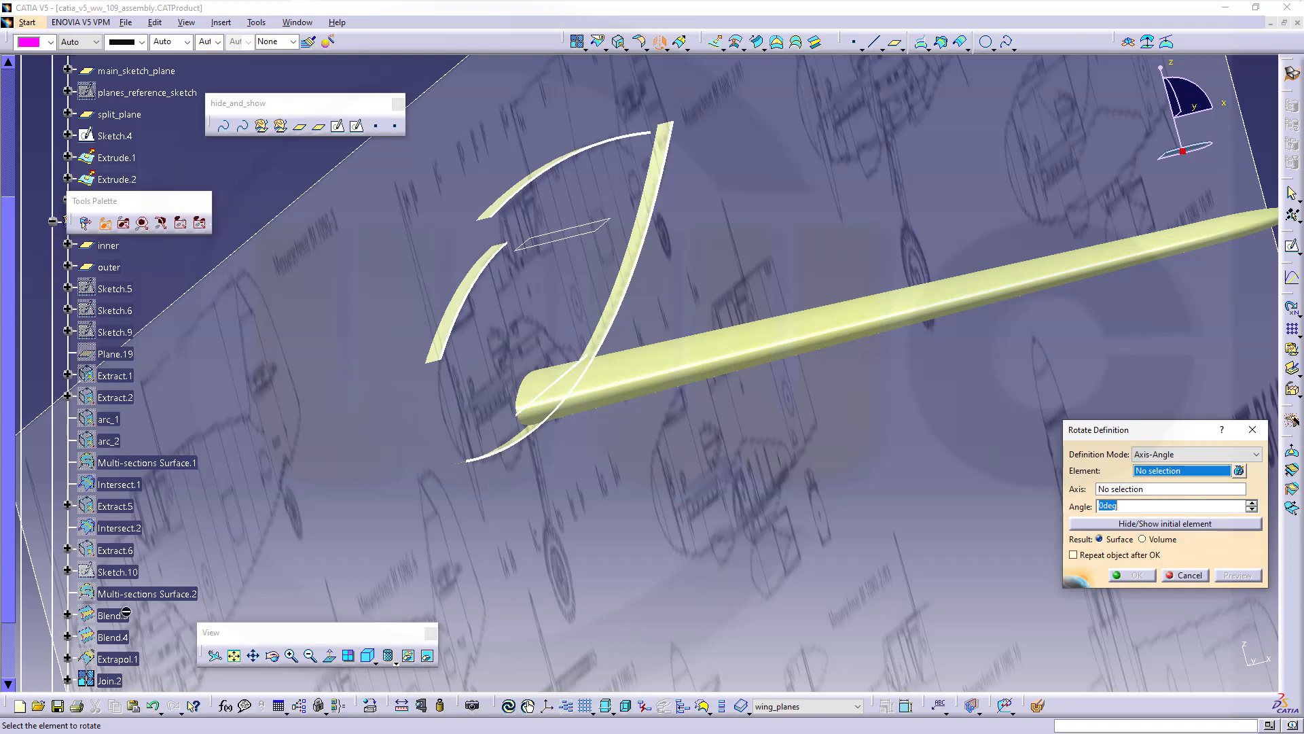
pyautogui.click(110, 680)
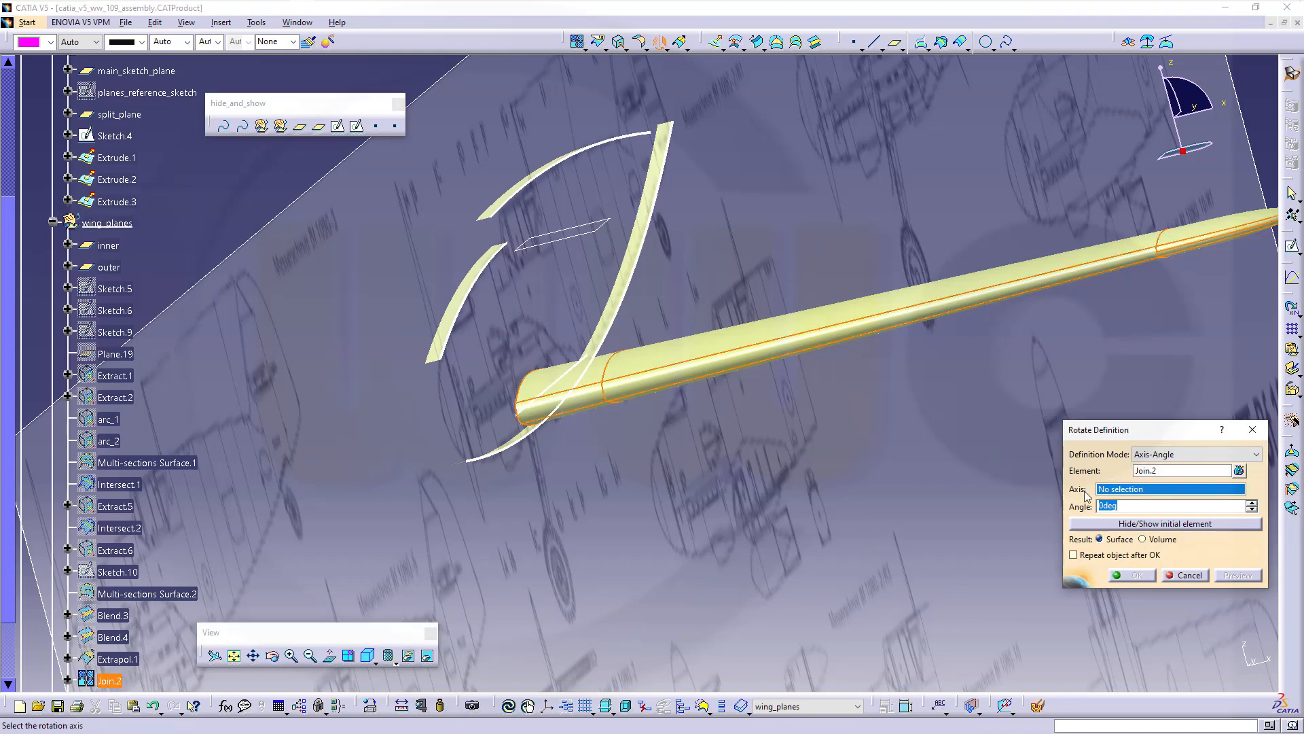
pyautogui.click(566, 385)
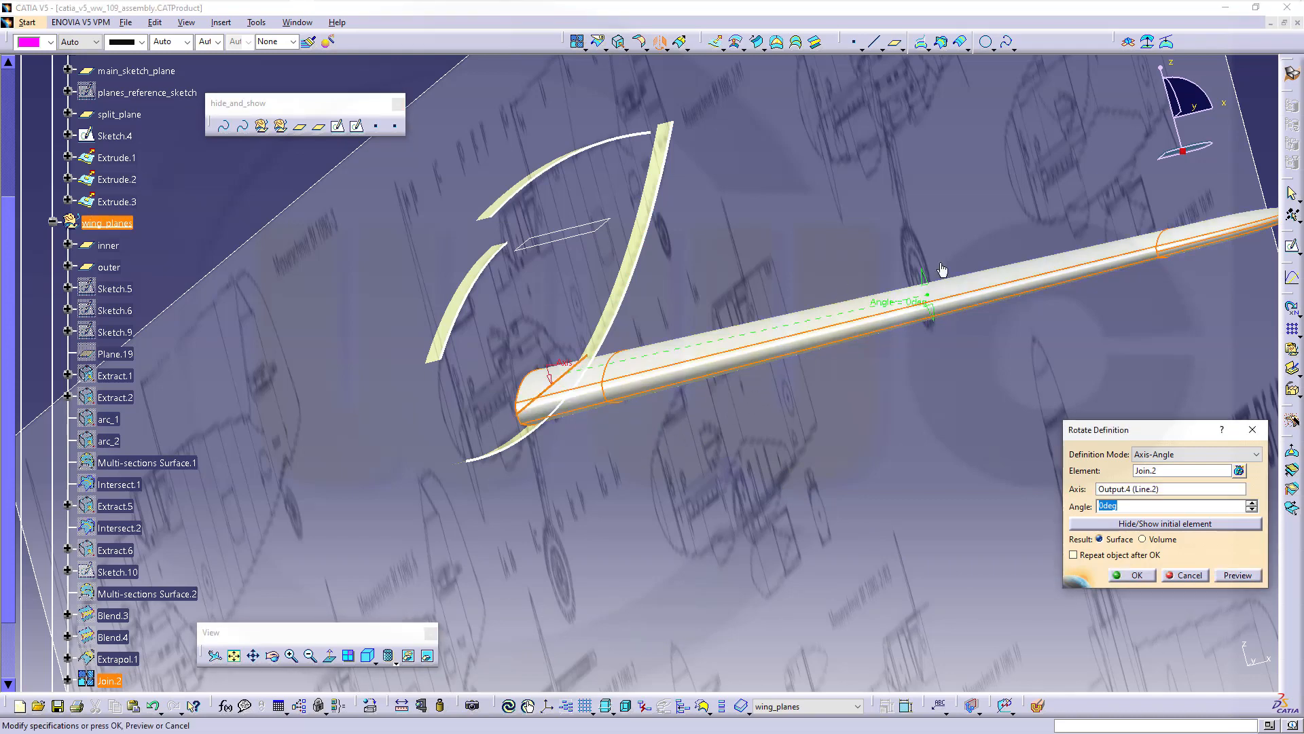
pyautogui.moveTo(928, 285); pyautogui.dragTo(922, 261)
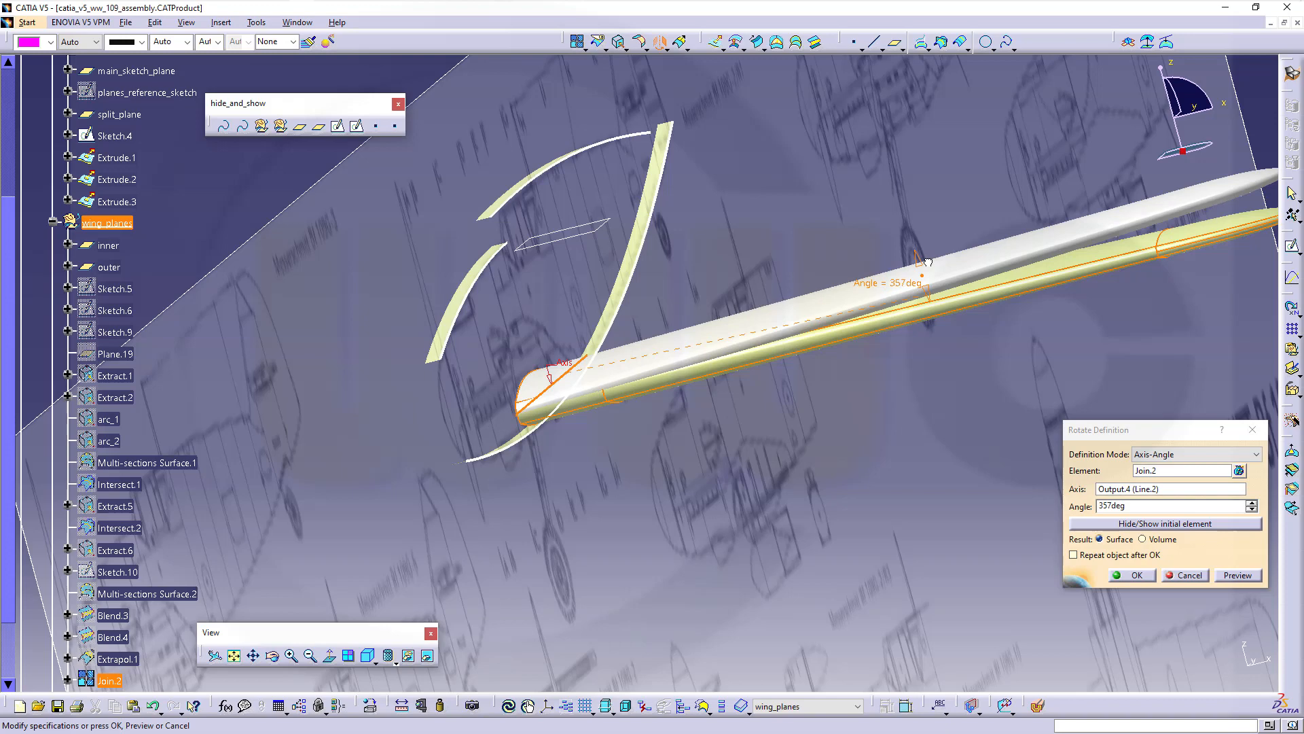
pyautogui.doubleClick(1141, 505)
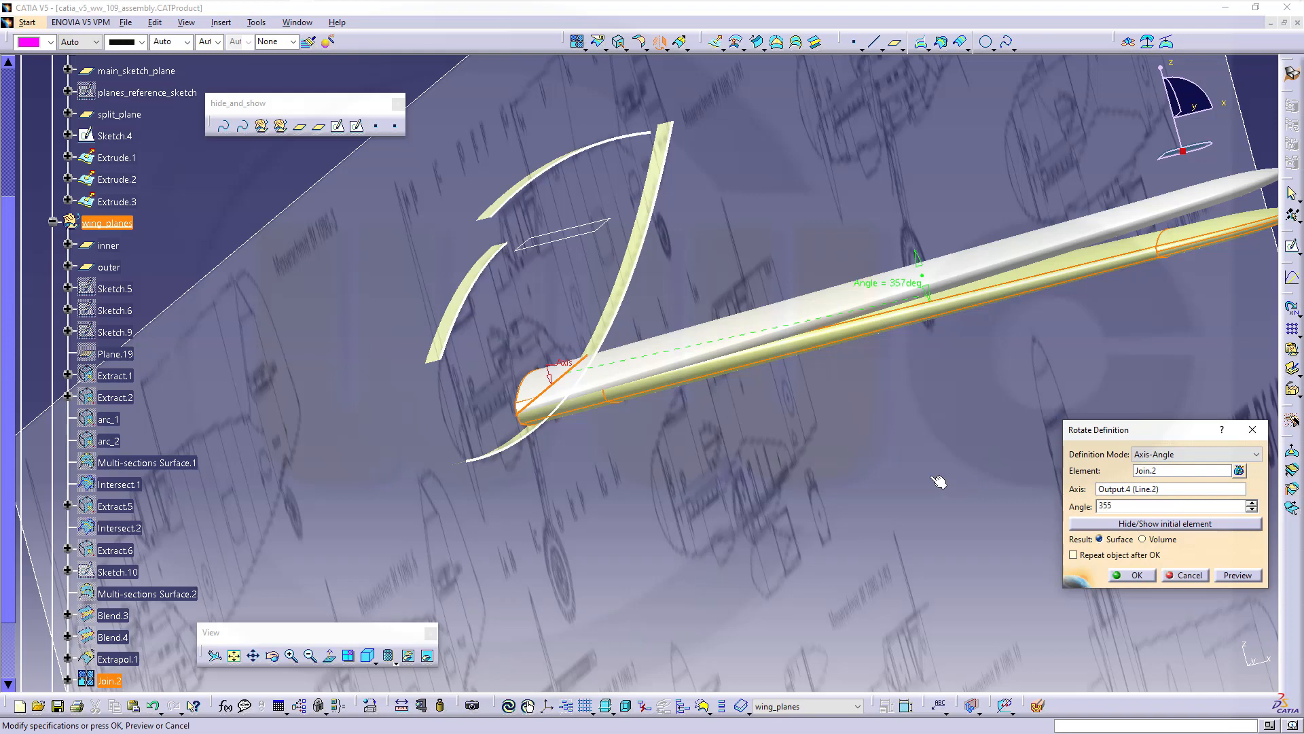
pyautogui.press('Return')
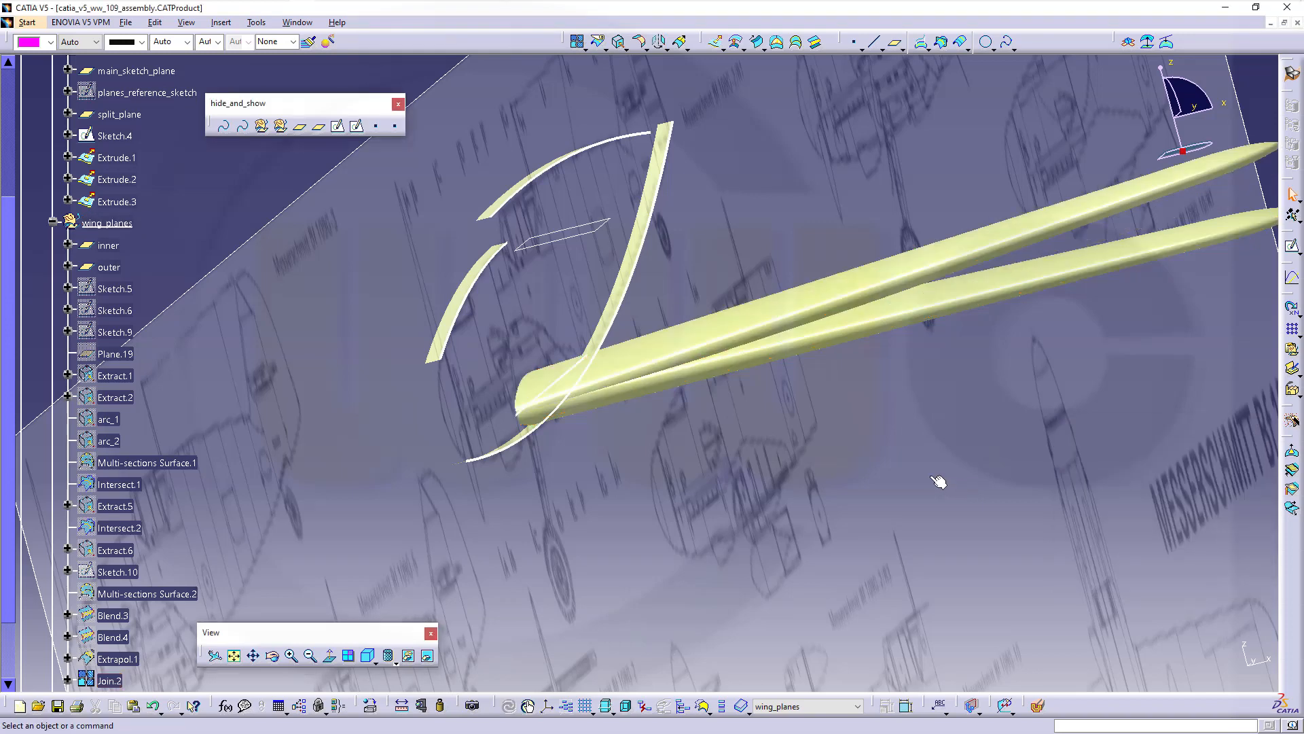
# Hide the original Join.2 wing, restoring the blueprint images that were hidden by mistake
pyautogui.moveTo(508, 411); pyautogui.dragTo(462, 445, button='middle')
pyautogui.scroll(-2, 110, 663)
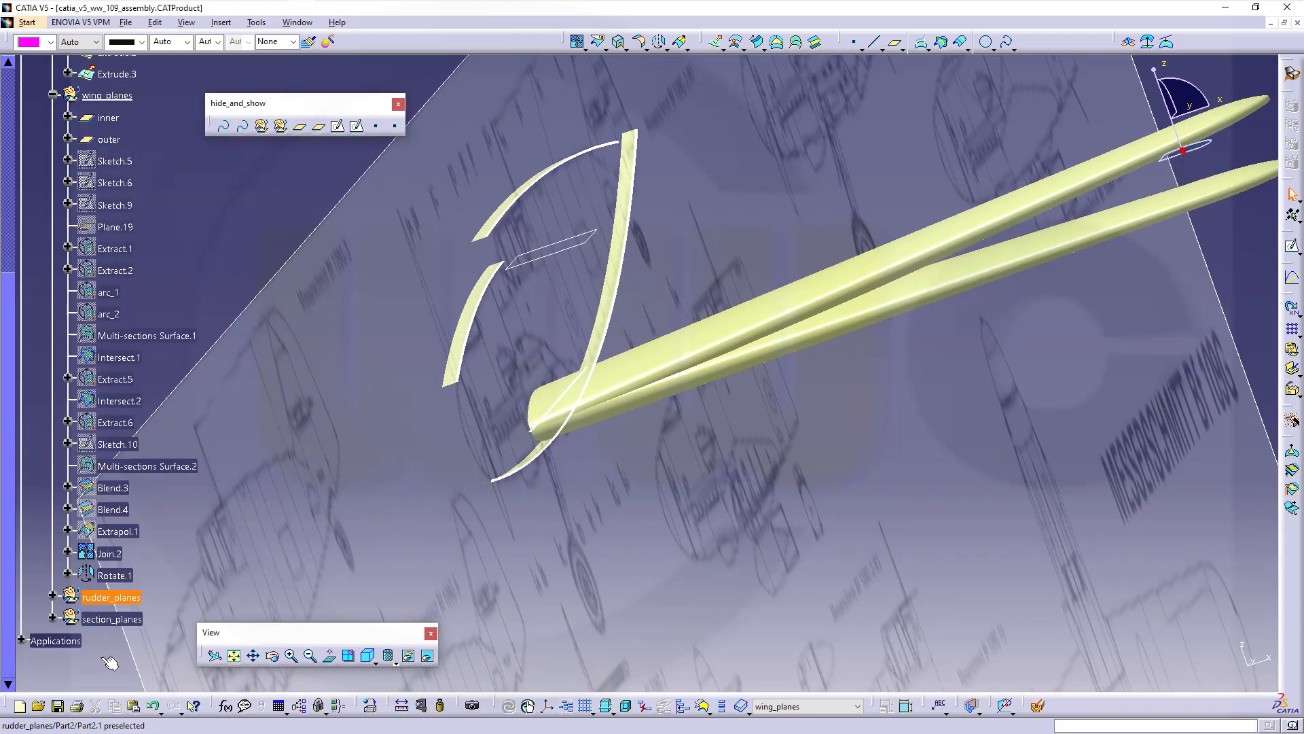
pyautogui.rightClick(101, 552)
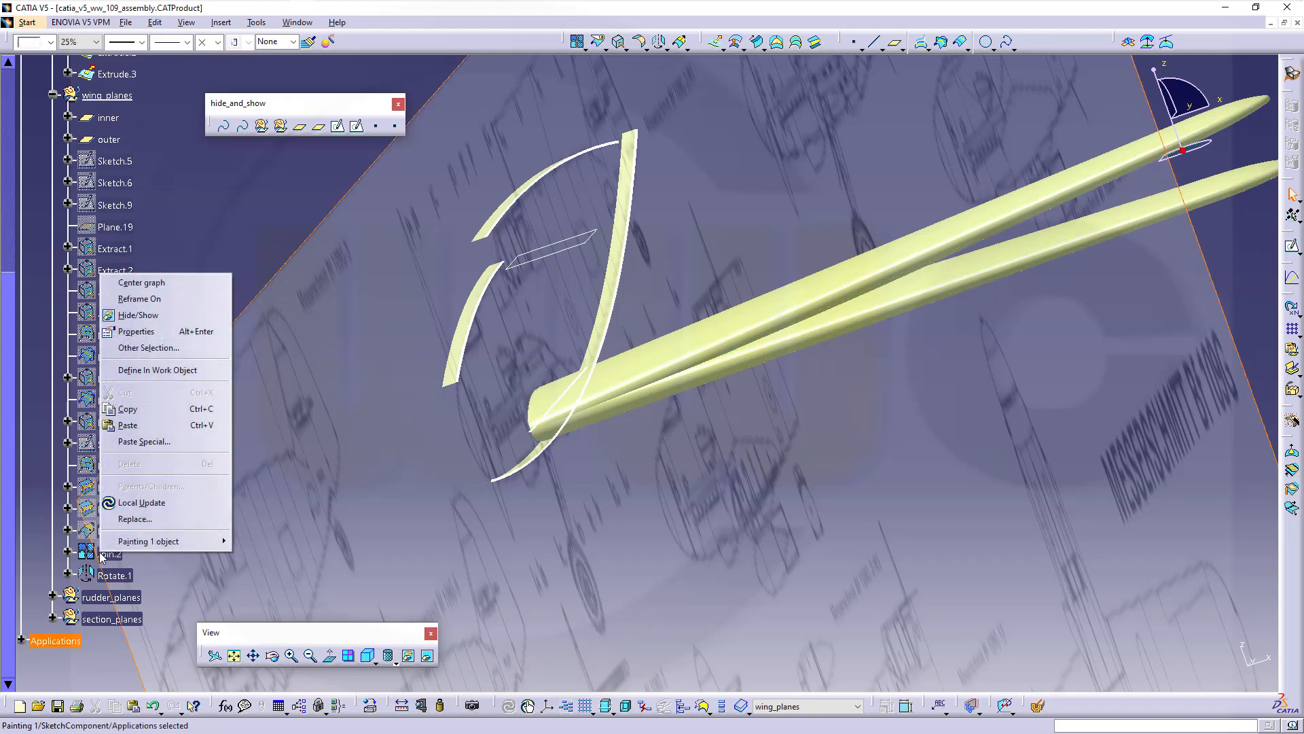
pyautogui.click(160, 316)
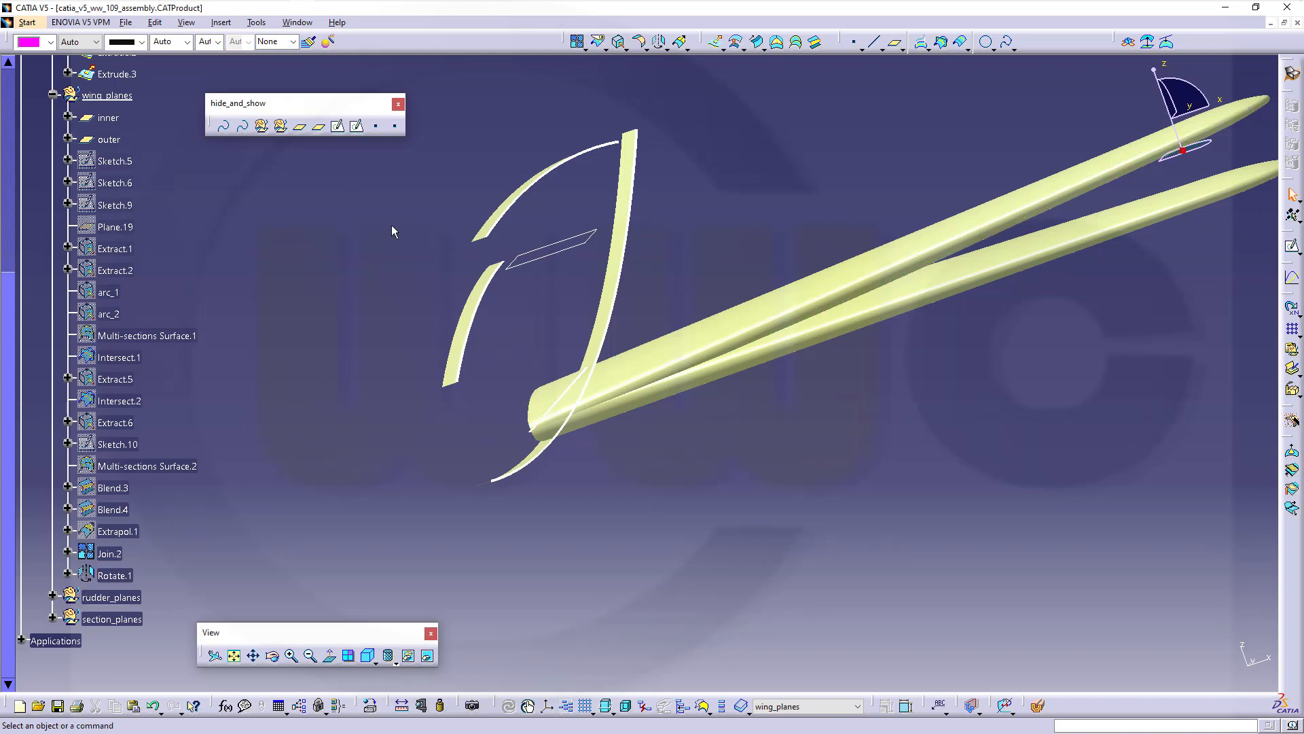
pyautogui.click(154, 707)
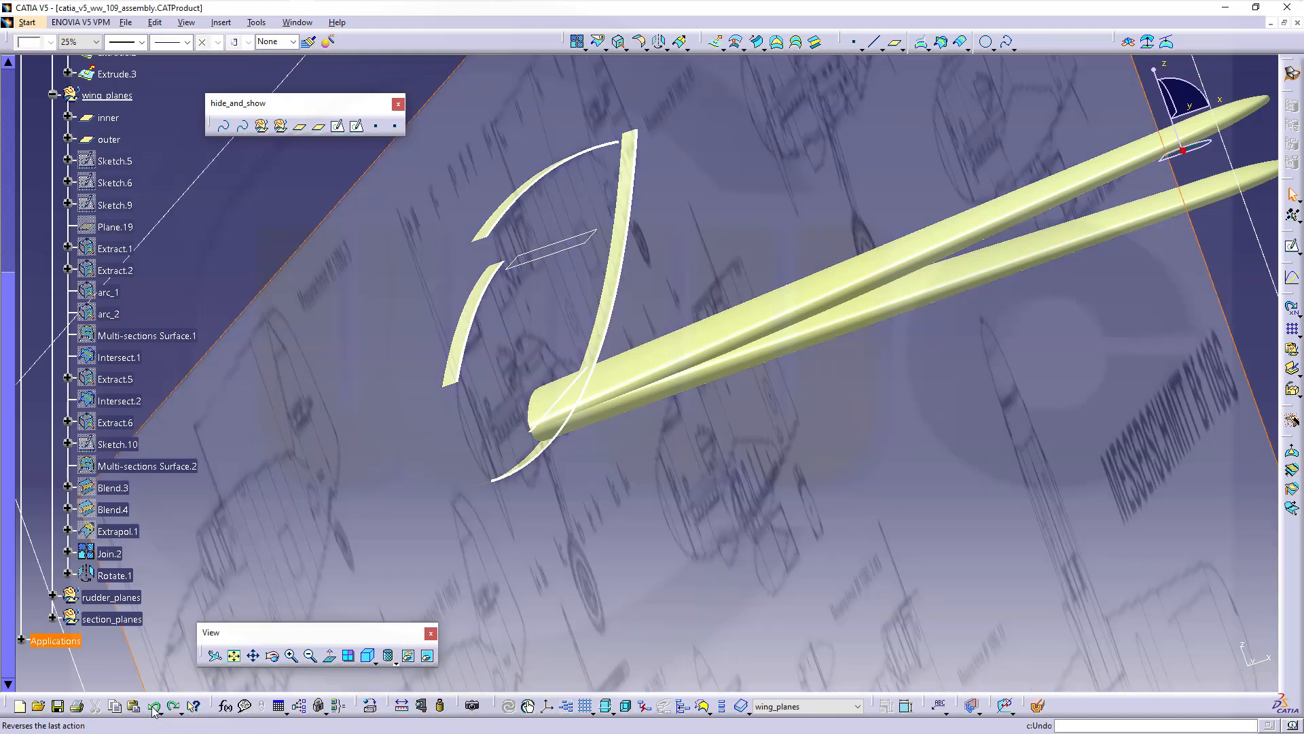
pyautogui.rightClick(112, 556)
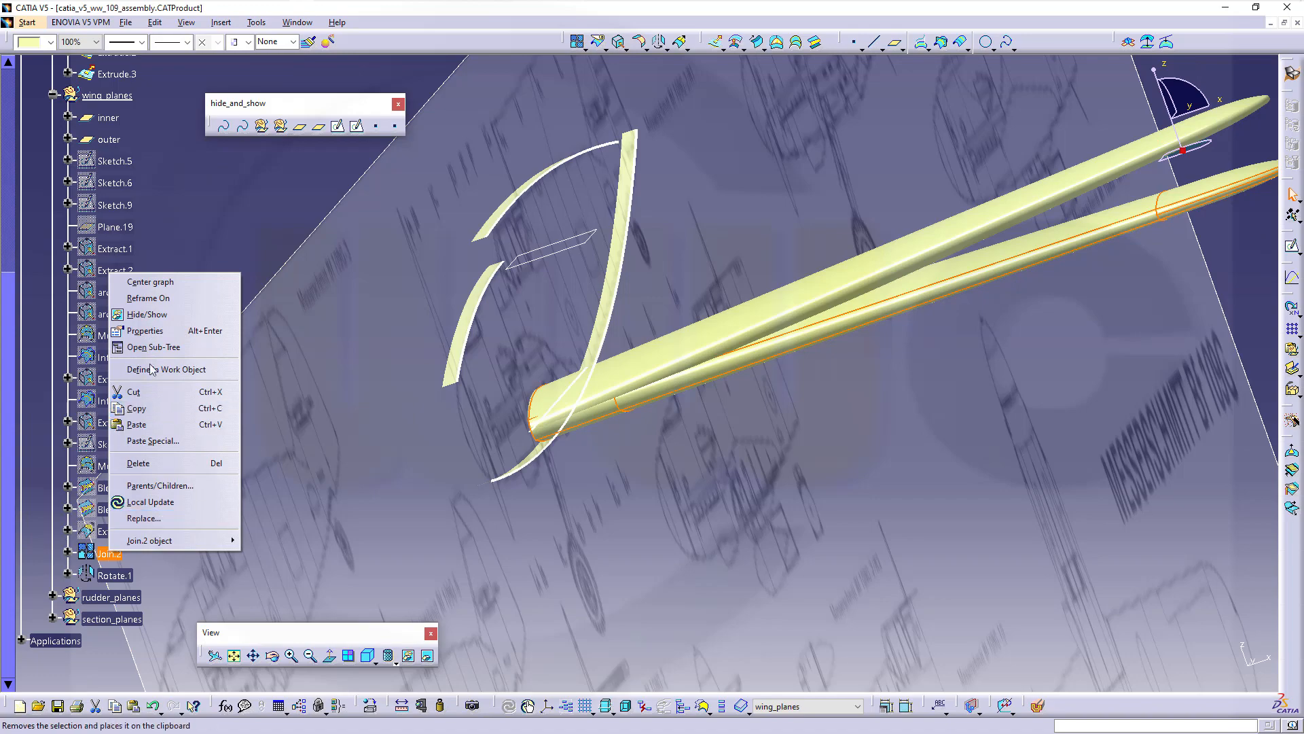
pyautogui.click(166, 315)
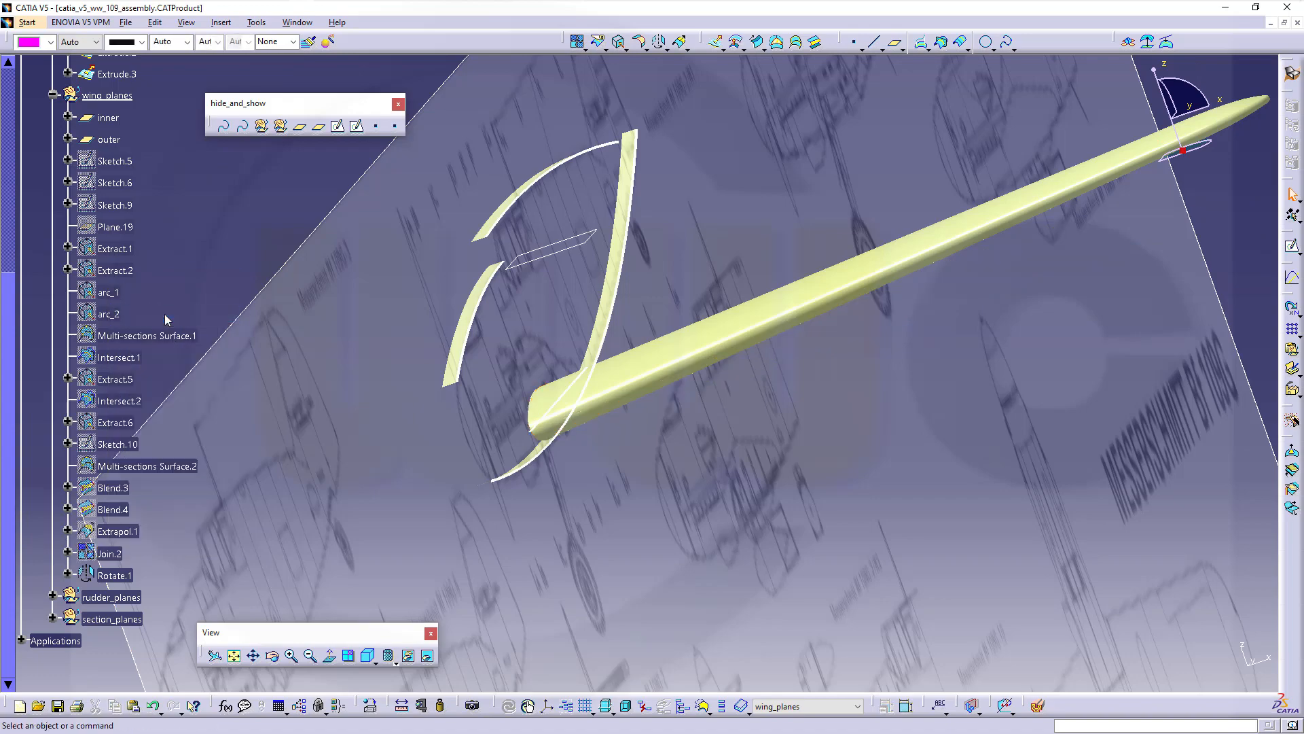
pyautogui.moveTo(468, 367); pyautogui.dragTo(572, 473, button='middle')
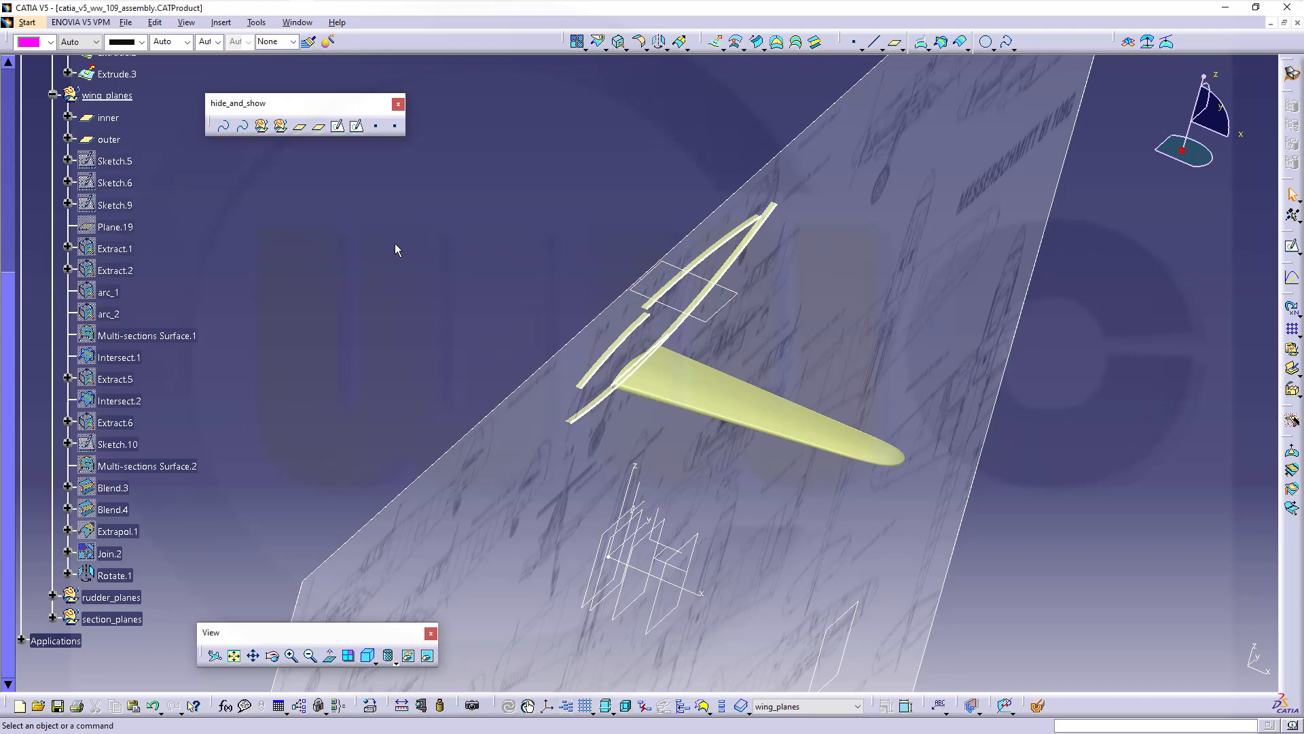
# Zoom out and orbit to view the rotated wing from the front against the blueprint plane
pyautogui.moveTo(466, 259); pyautogui.dragTo(523, 407, button='middle')
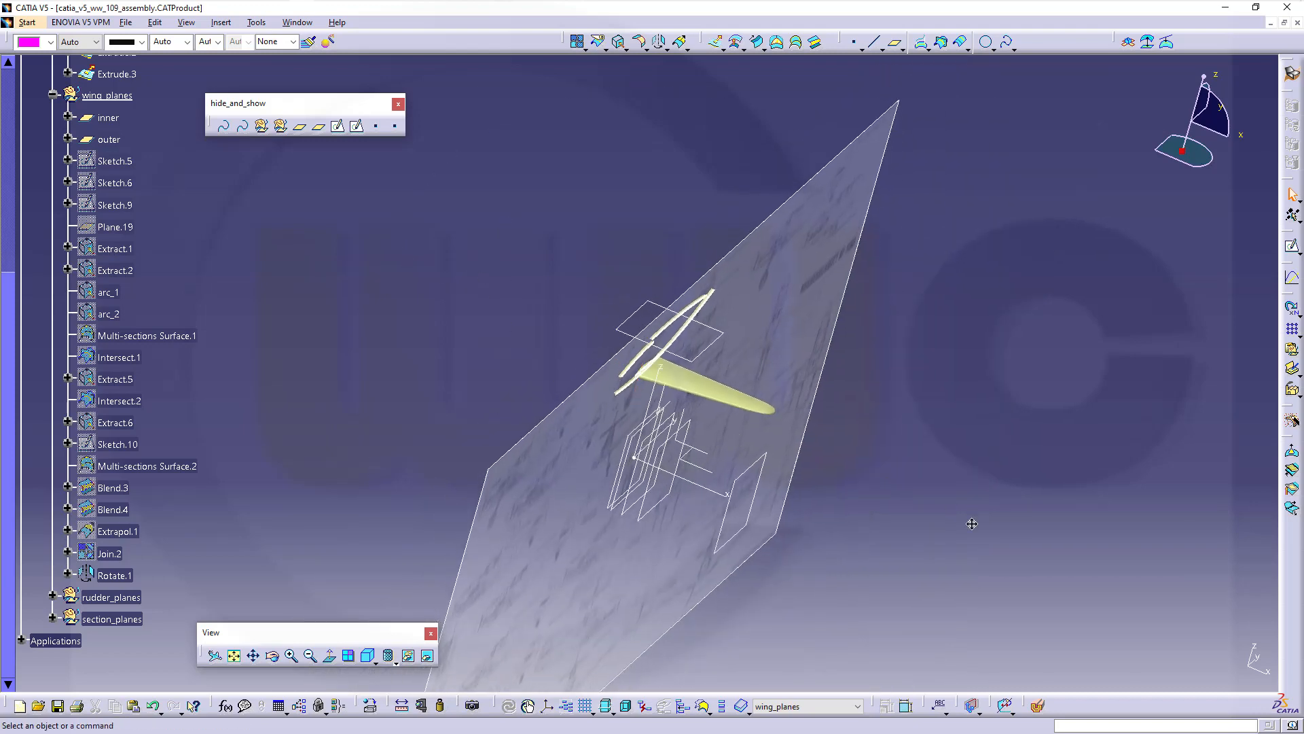
pyautogui.moveTo(971, 523); pyautogui.dragTo(783, 451, button='middle')
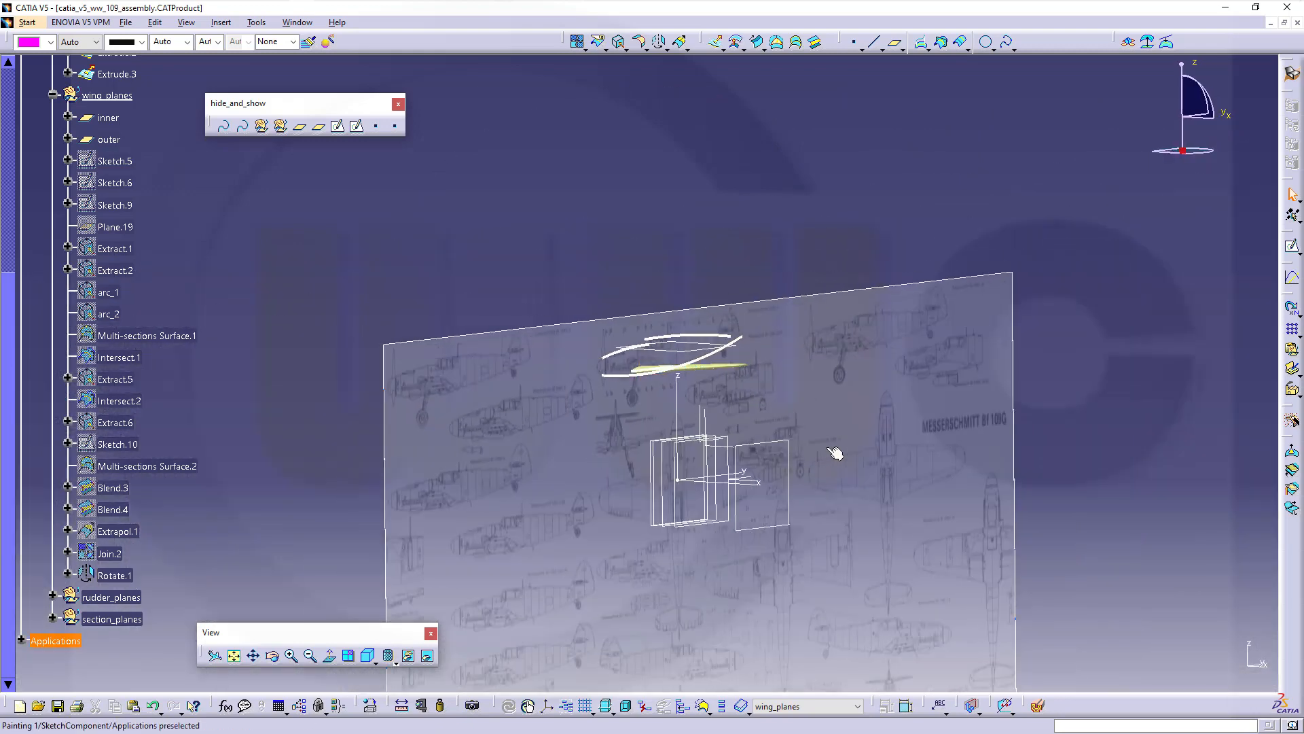